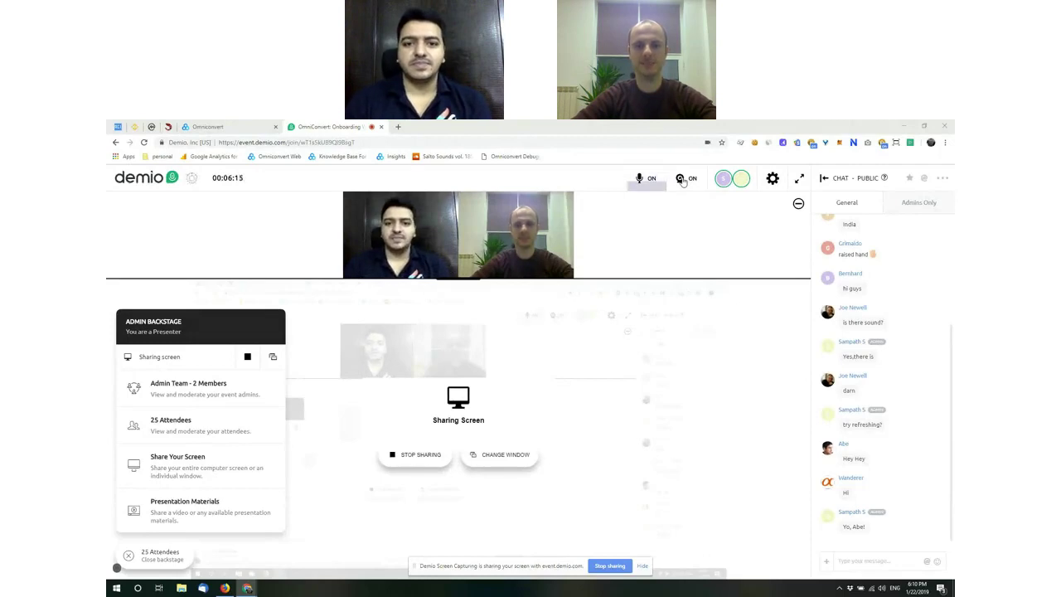
Step: Switch the shared browser from the Demio event page to the Omniconvert dashboard tab
click(235, 129)
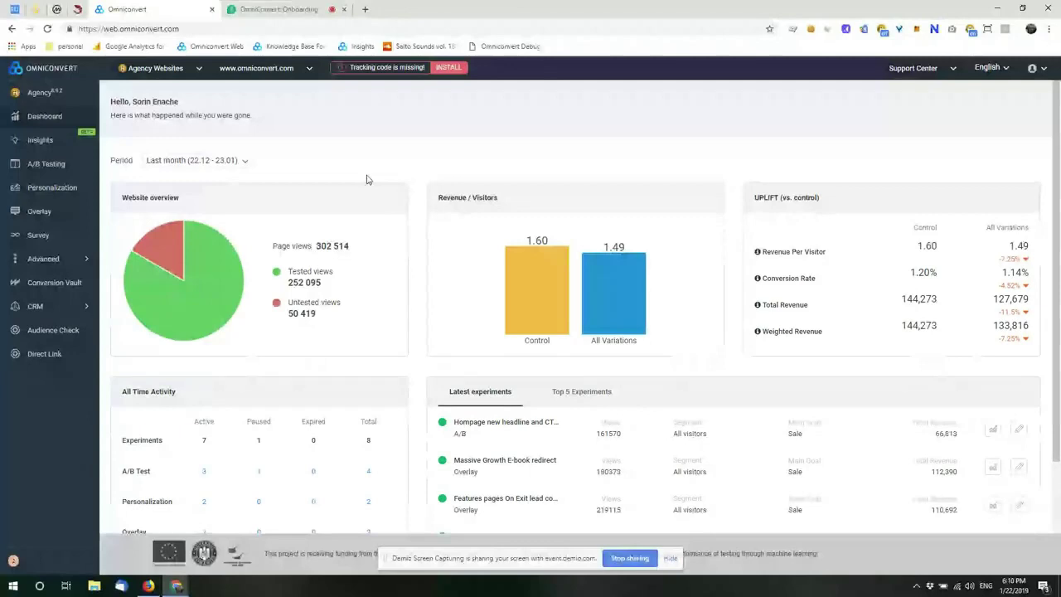
key(F5)
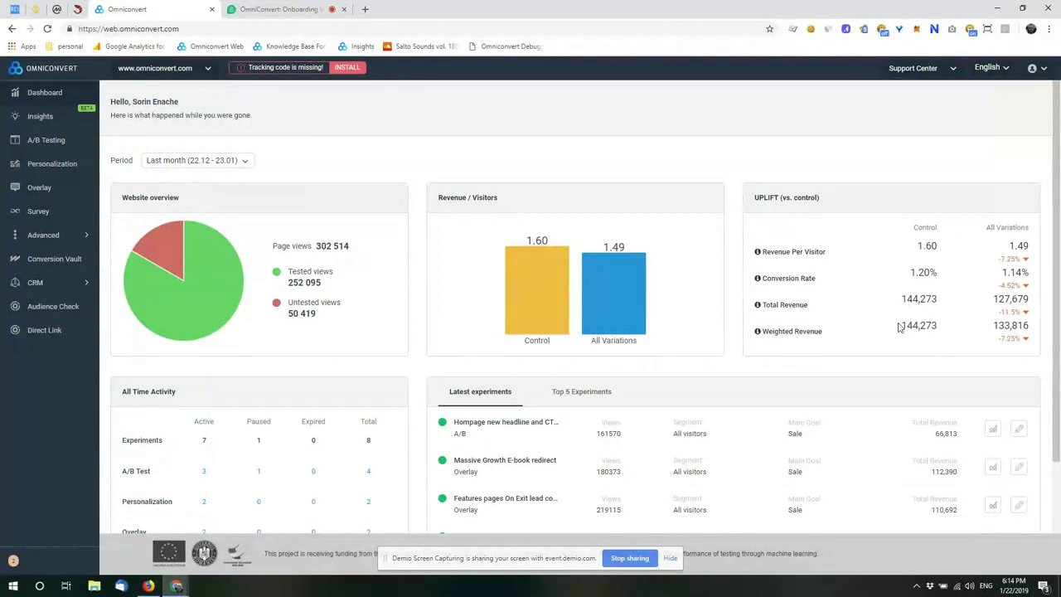
scroll(165, 452, down, 1)
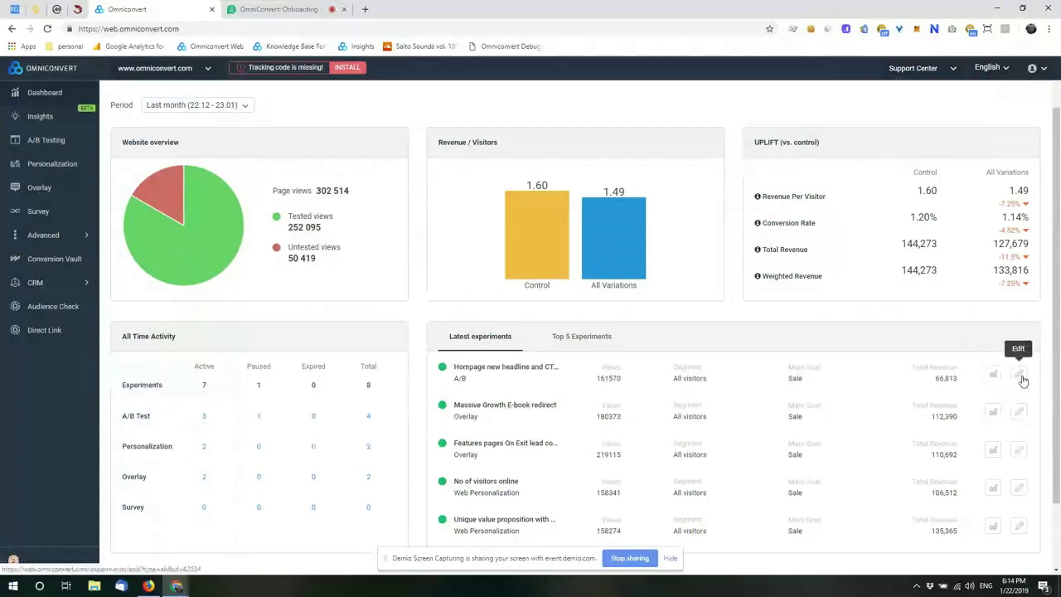
click(586, 343)
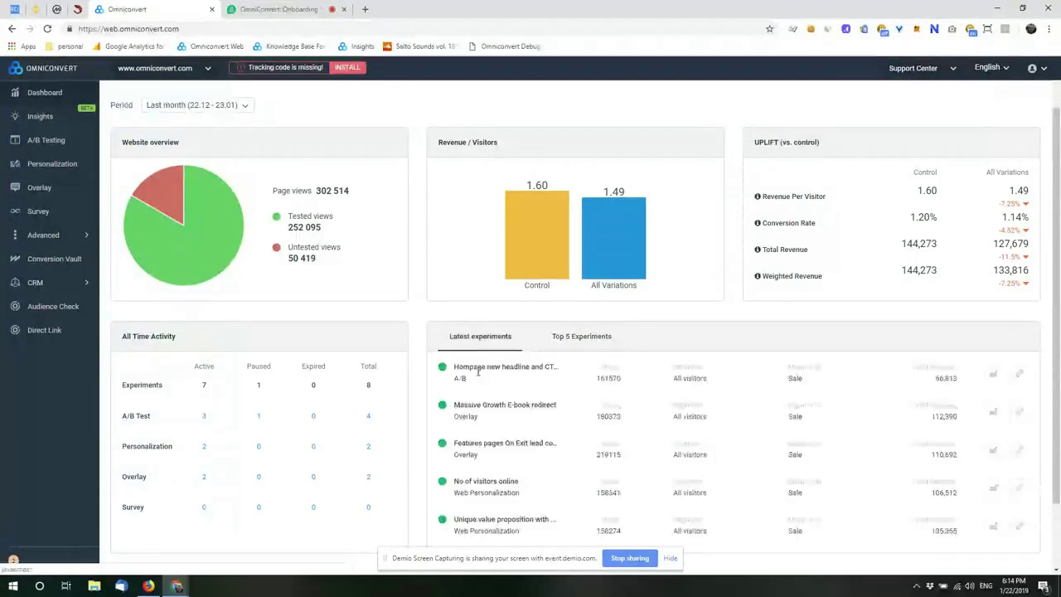
scroll(298, 176, up, 1)
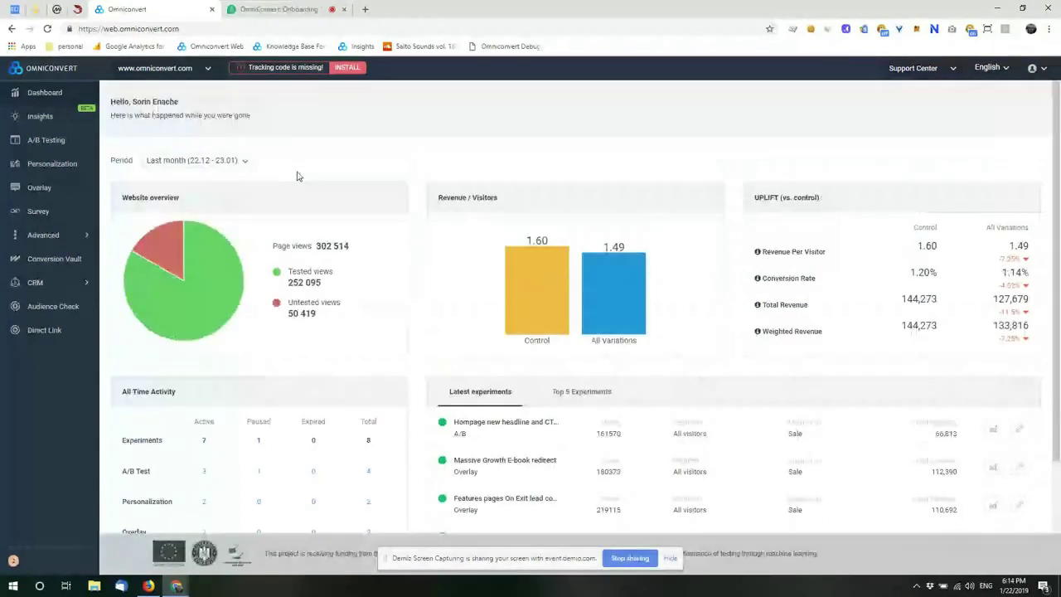
click(196, 160)
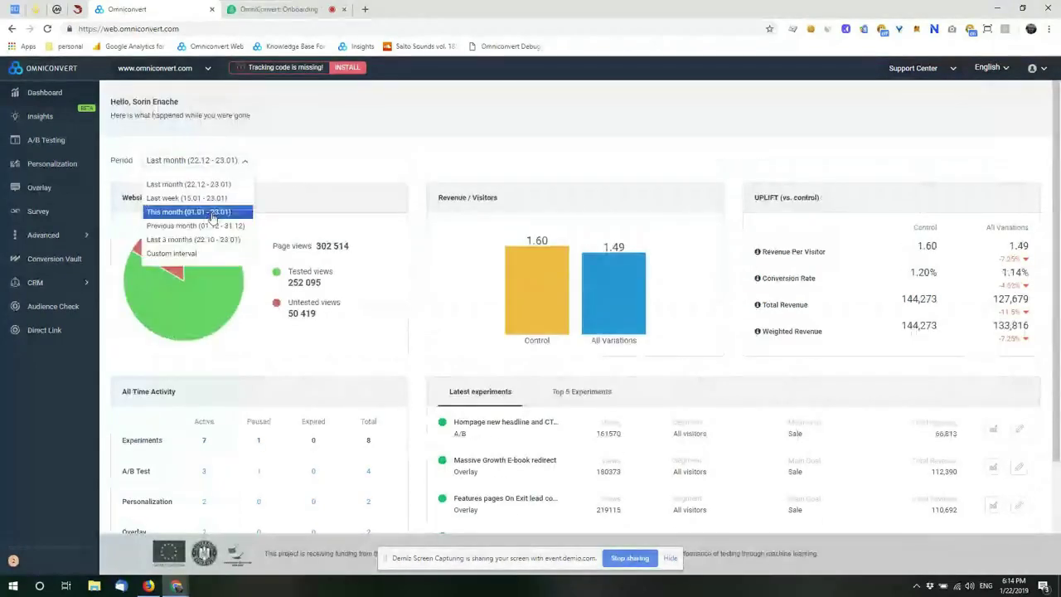
key(Down)
key(Down)
scroll(608, 261, down, 1)
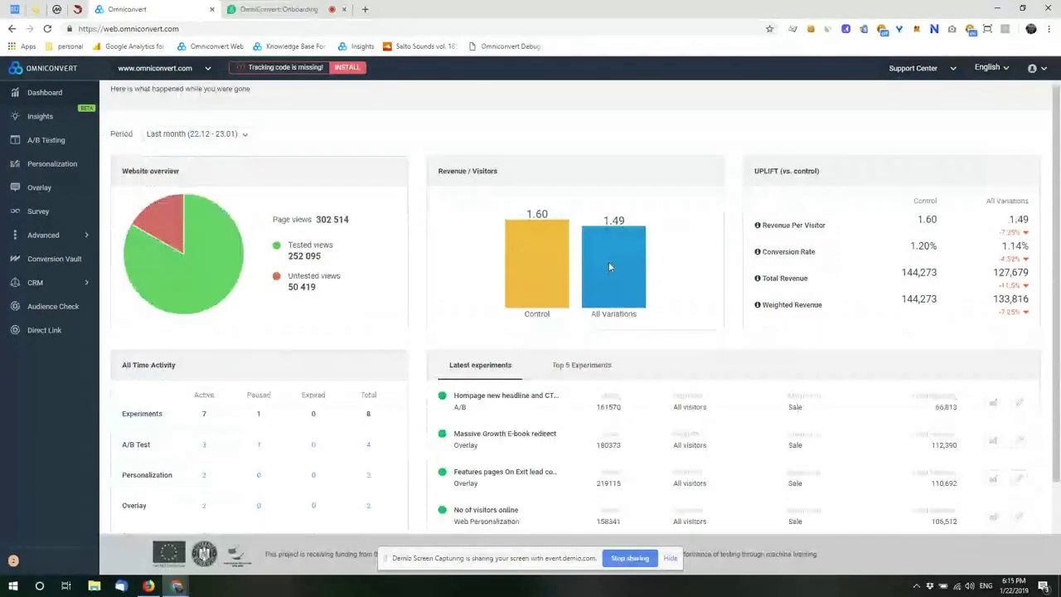
scroll(608, 261, down, 1)
scroll(609, 265, up, 1)
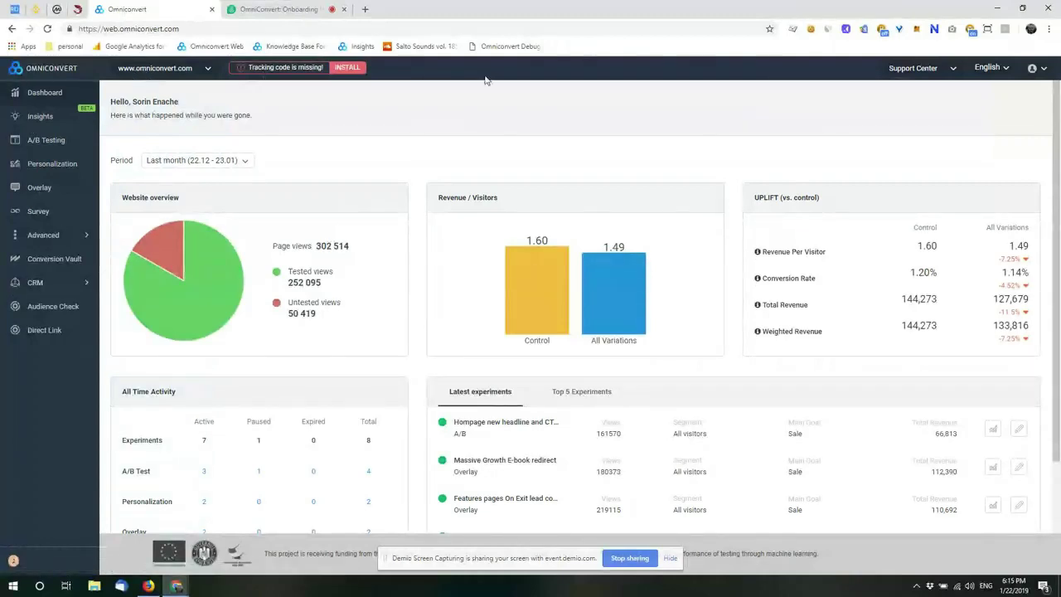
click(209, 73)
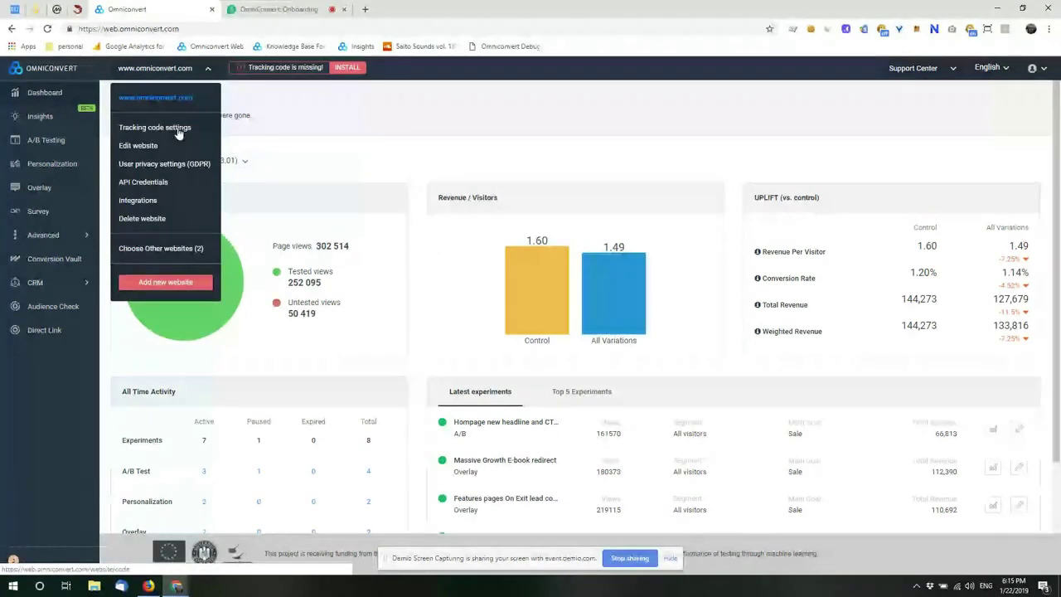
click(139, 146)
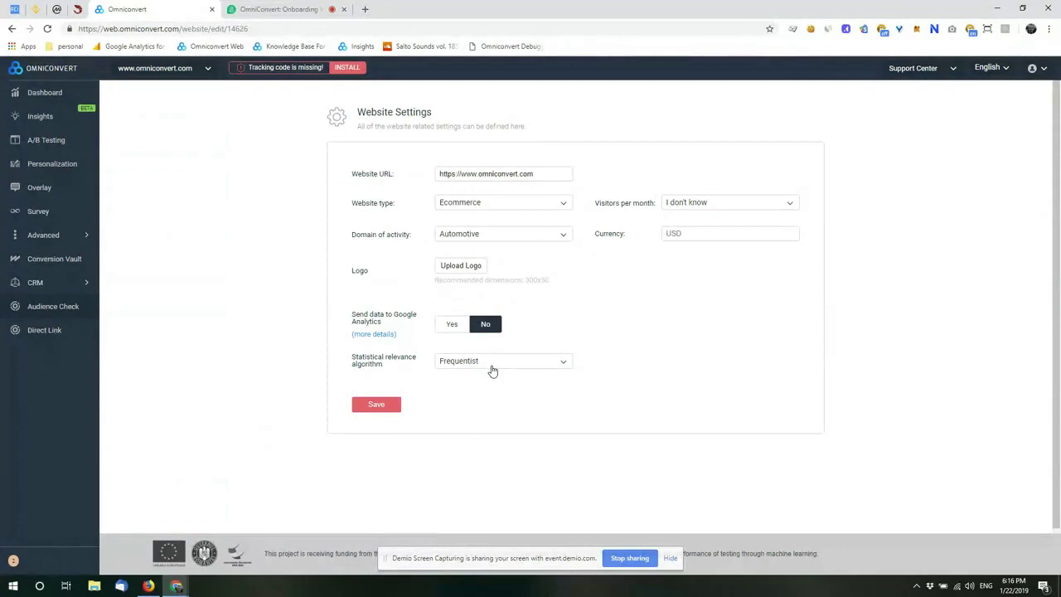
Step: Show the Both/Frequentist/Bayesian algorithm choices, leaving Frequentist selected
click(492, 365)
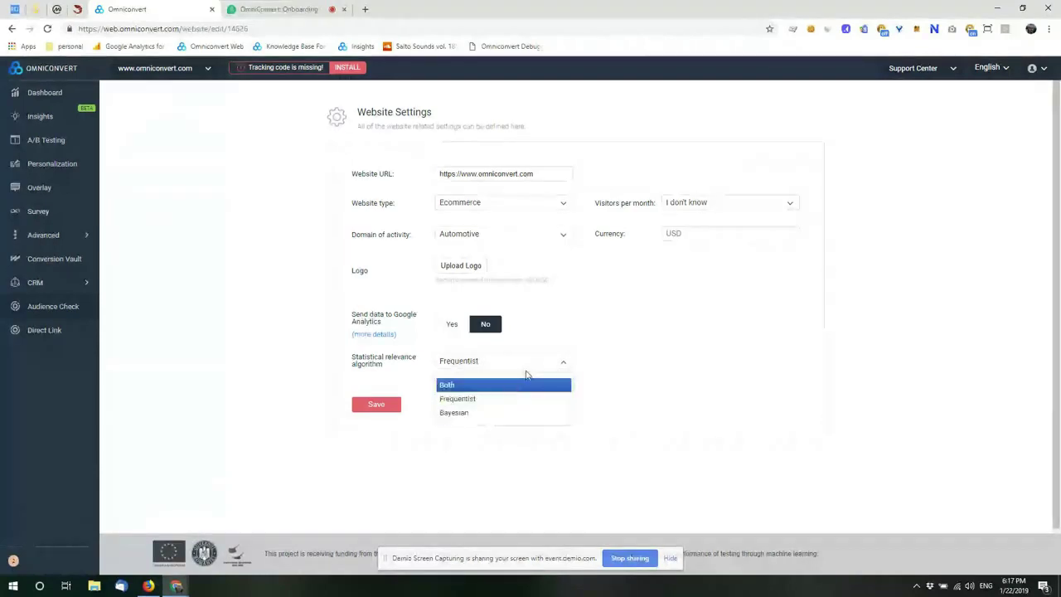
click(647, 319)
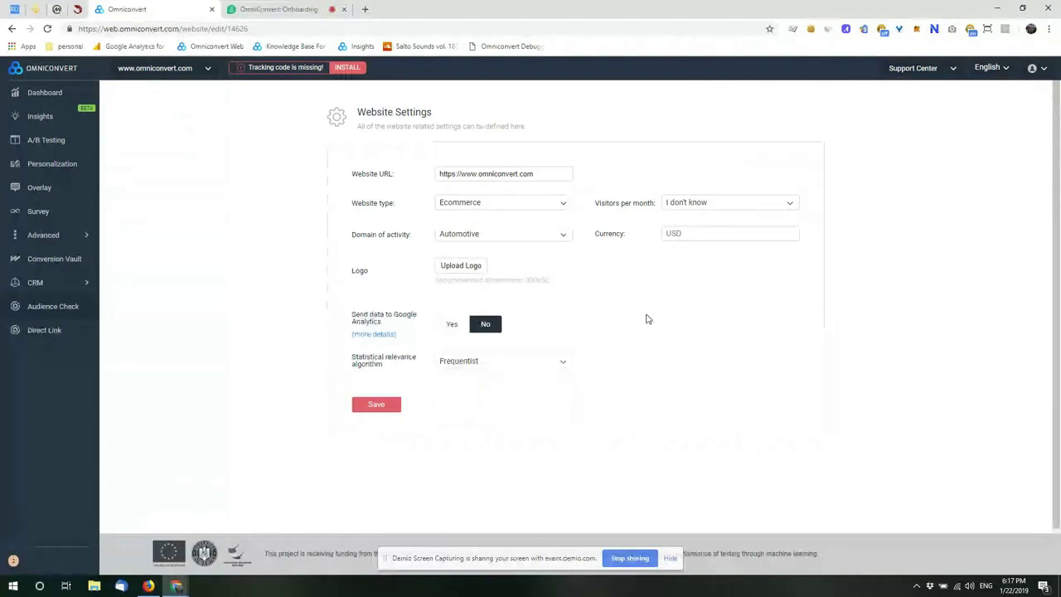
Step: Open the website's user privacy (GDPR) settings and scroll through the consent options
click(161, 70)
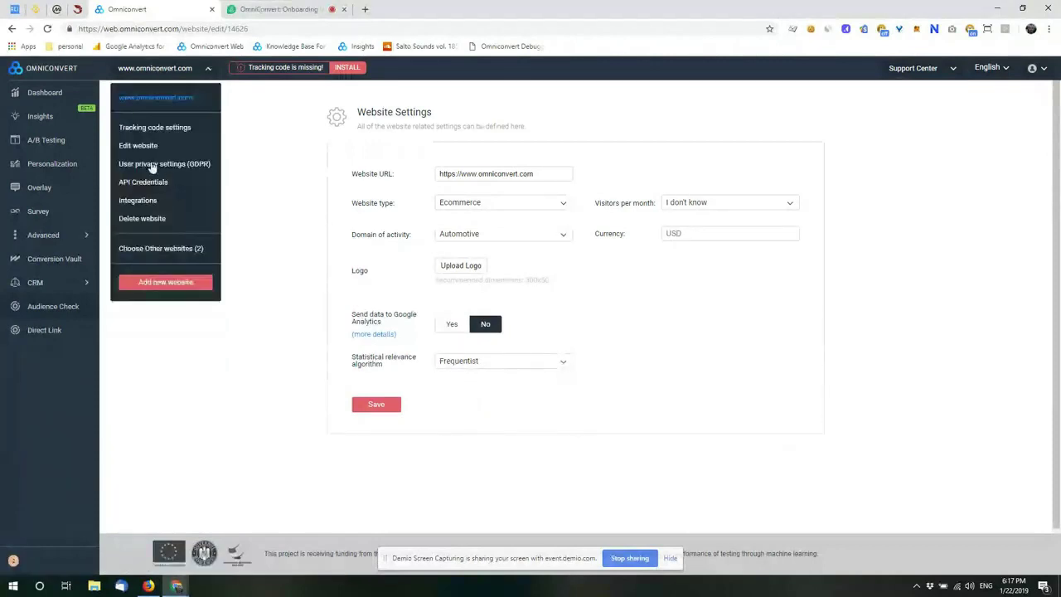
click(170, 165)
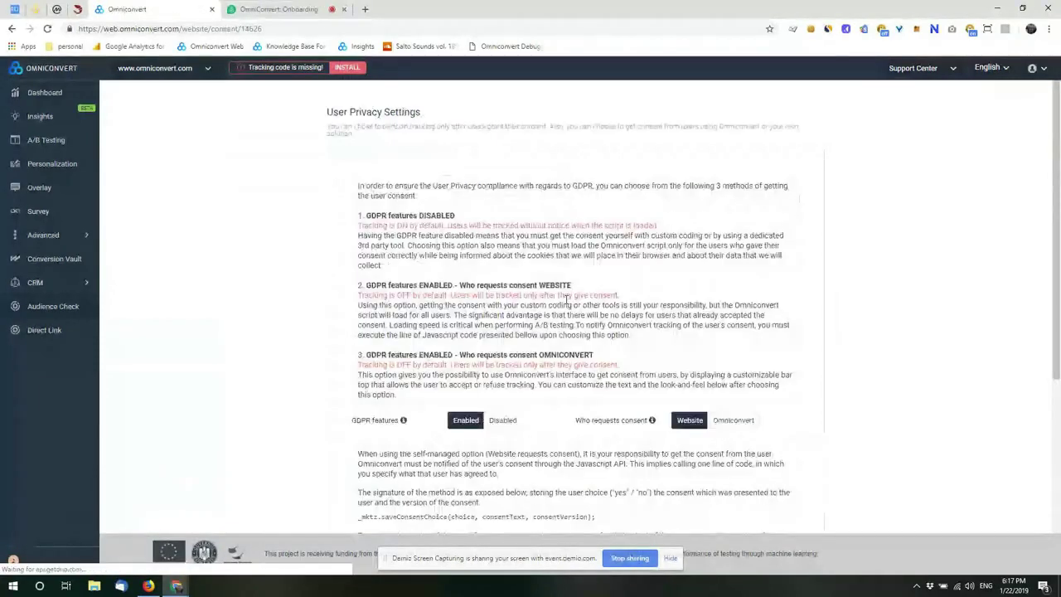
scroll(567, 300, down, 2)
scroll(567, 300, down, 1)
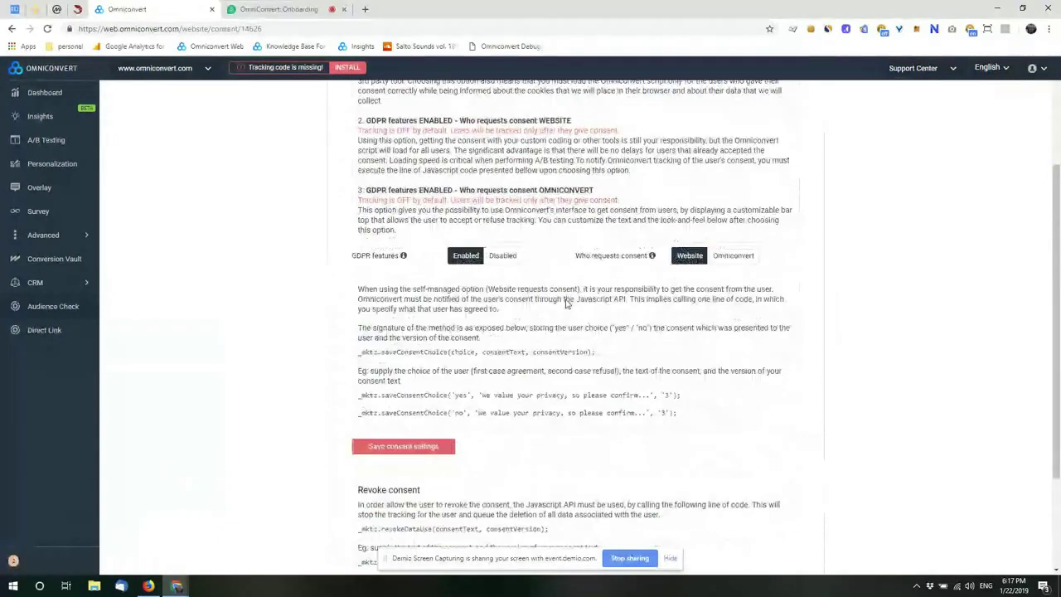
scroll(567, 303, up, 3)
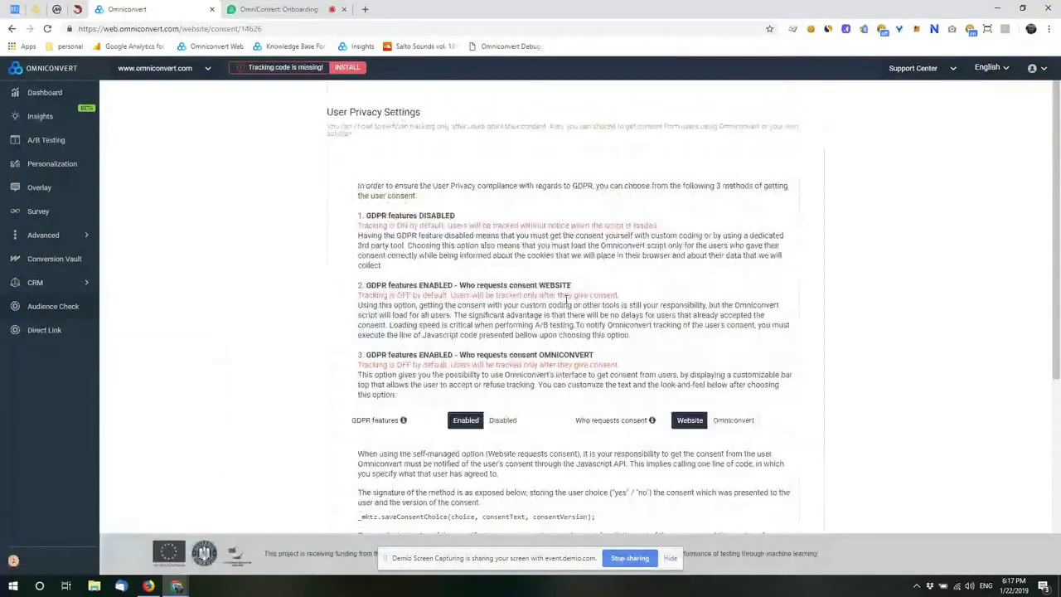
scroll(567, 300, down, 3)
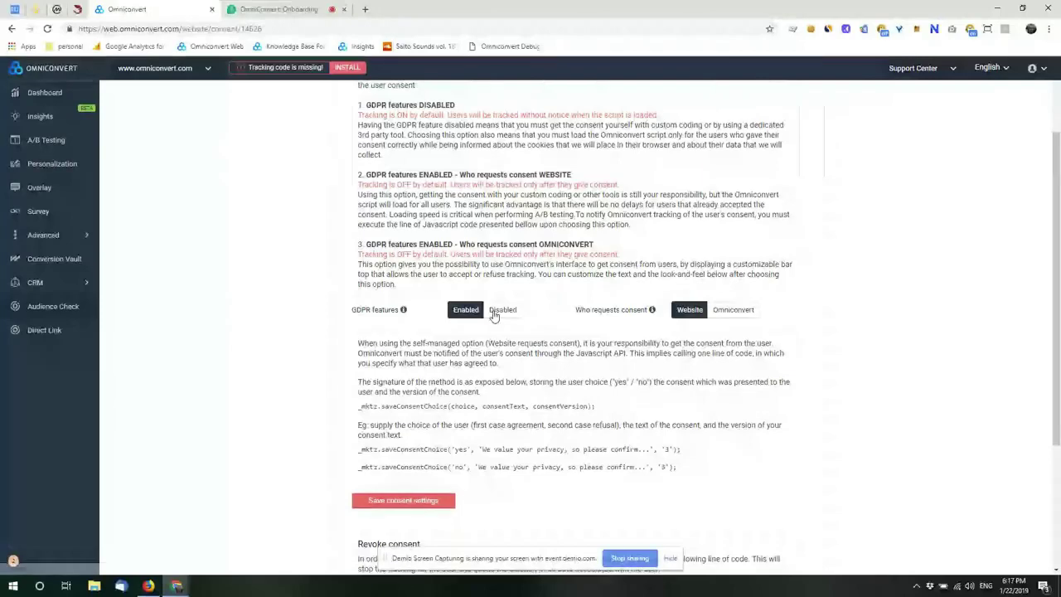
scroll(536, 253, up, 3)
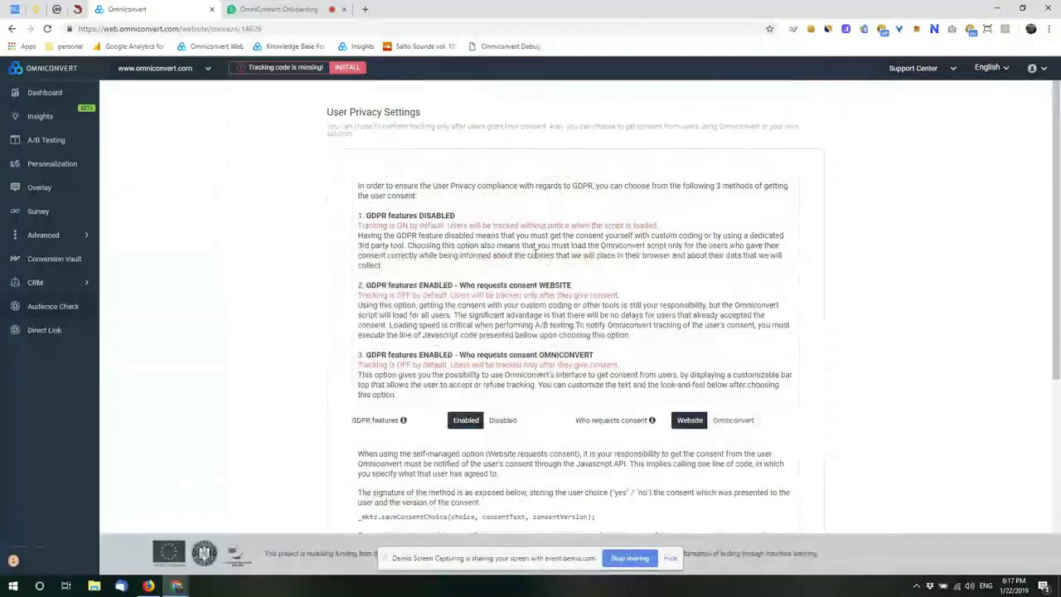
scroll(536, 254, down, 5)
scroll(535, 253, up, 1)
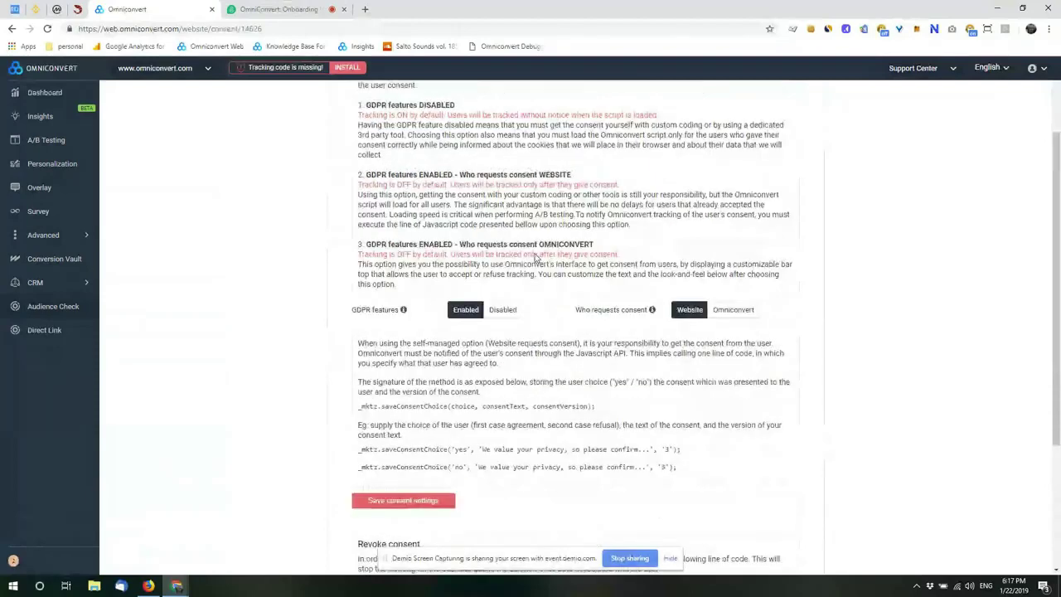
scroll(535, 258, up, 3)
scroll(536, 253, down, 3)
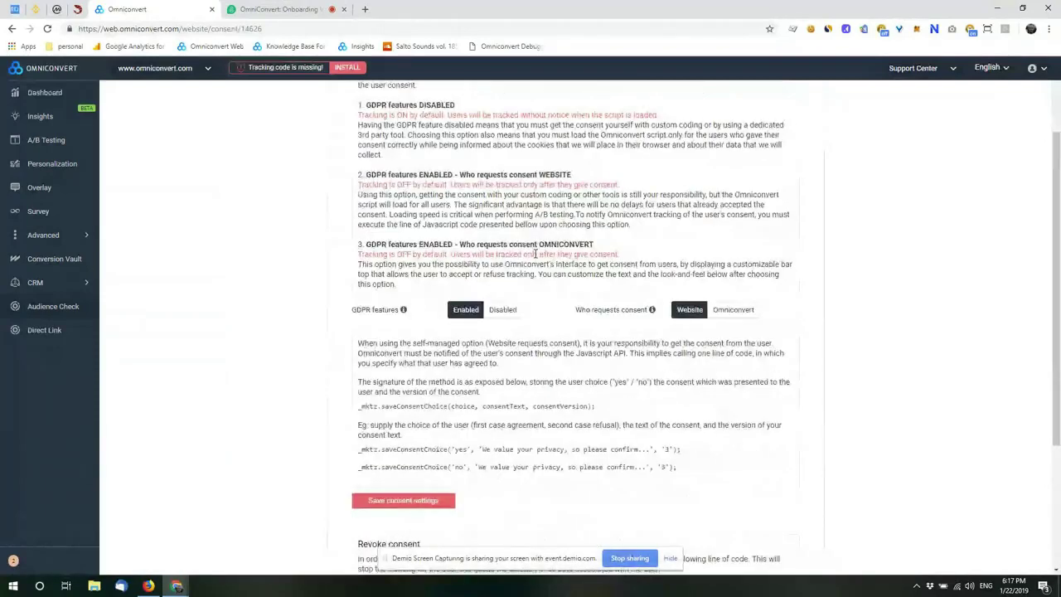
scroll(535, 253, down, 2)
scroll(536, 257, down, 2)
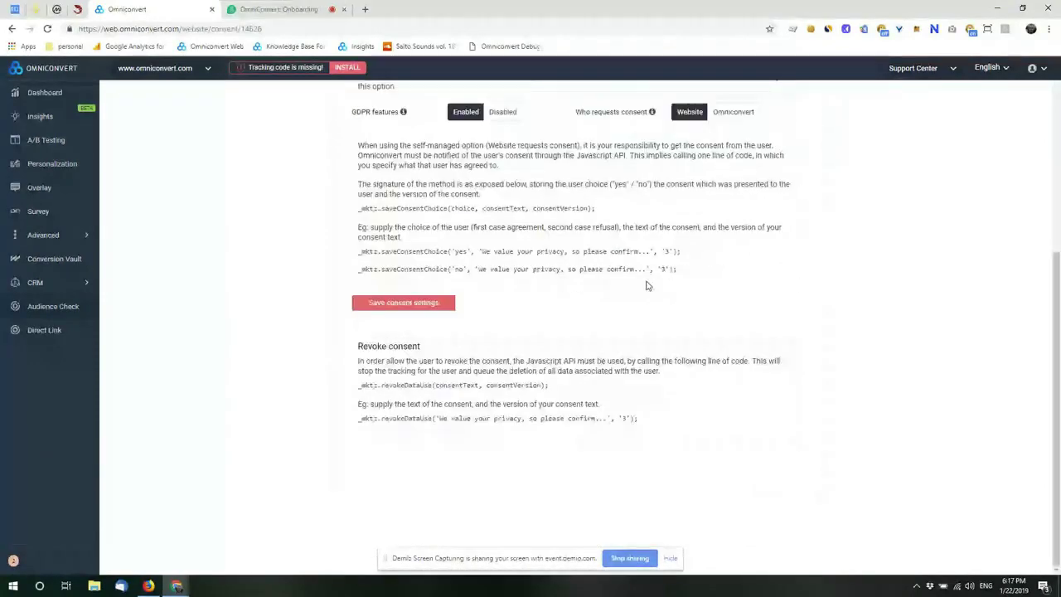
scroll(647, 285, up, 2)
Step: Switch consent requests to Omniconvert and back to Website, highlighting the saveConsentChoice code line
click(711, 222)
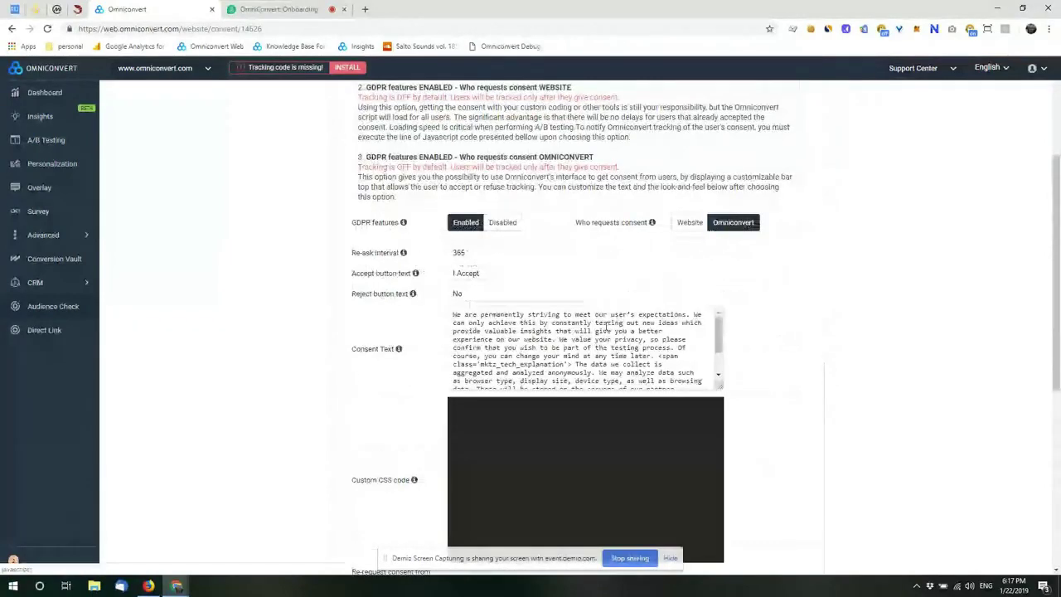
scroll(606, 325, down, 5)
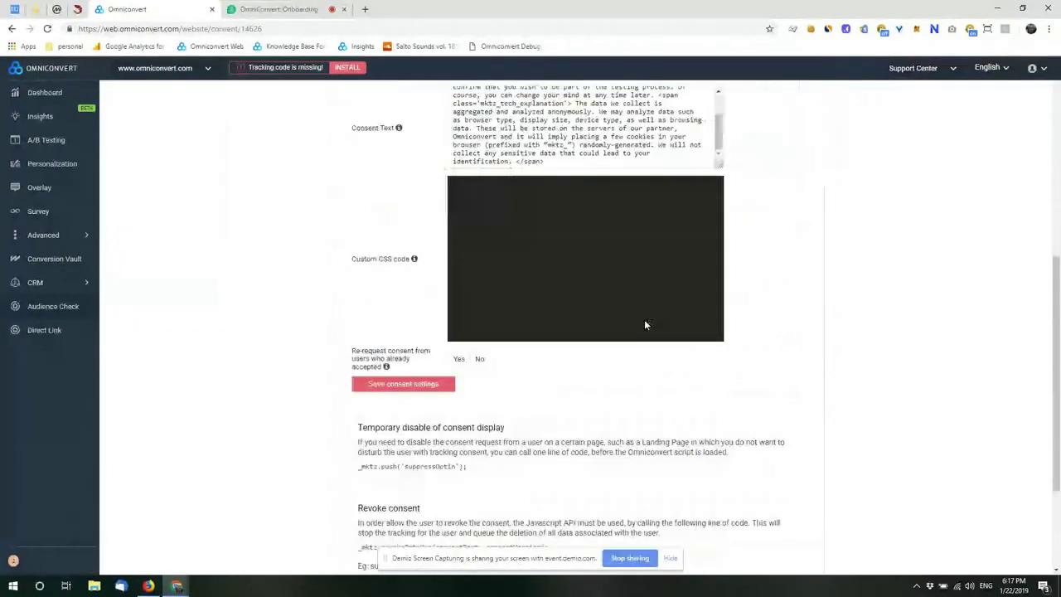
scroll(647, 413, up, 4)
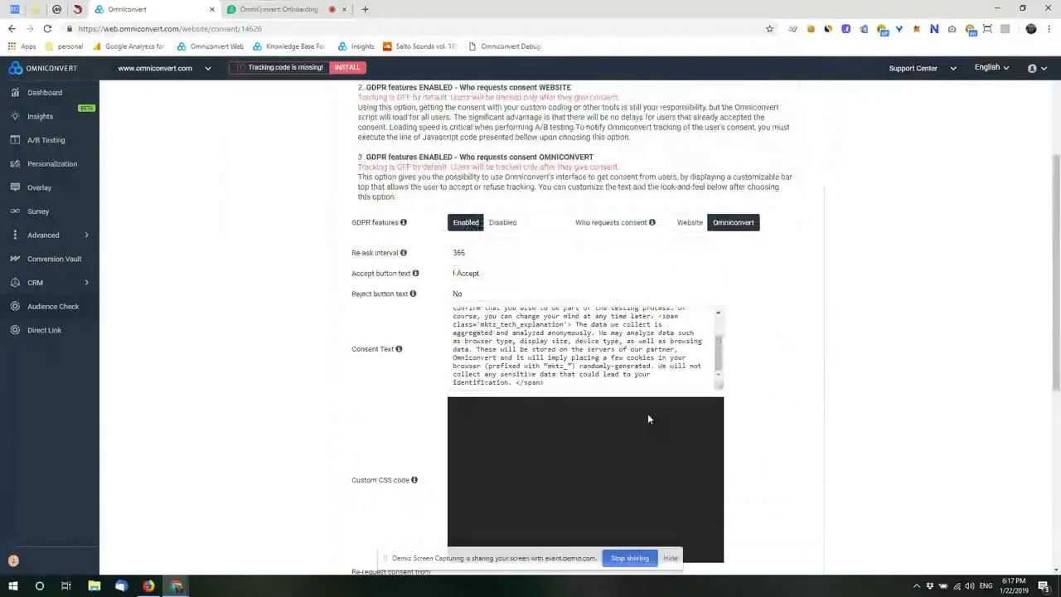
scroll(647, 413, up, 3)
scroll(649, 414, down, 2)
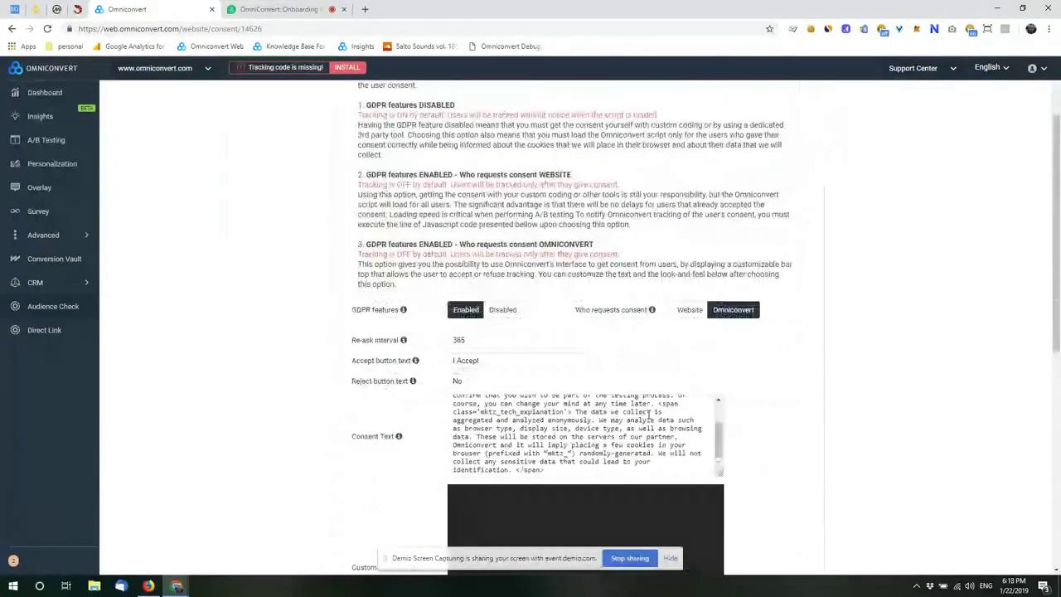
click(693, 310)
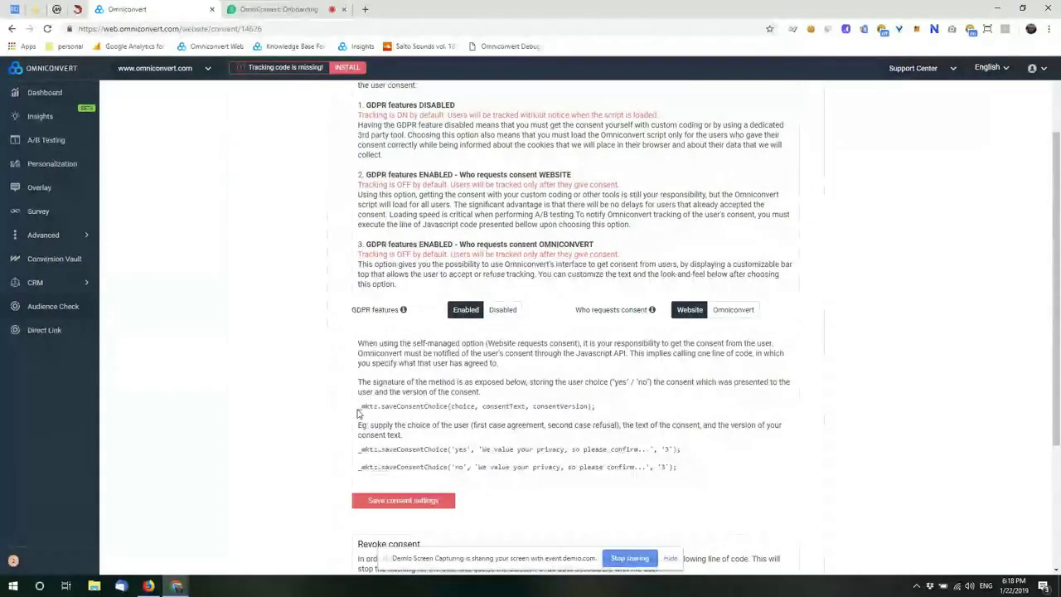
drag(358, 412, 591, 406)
click(590, 406)
click(189, 73)
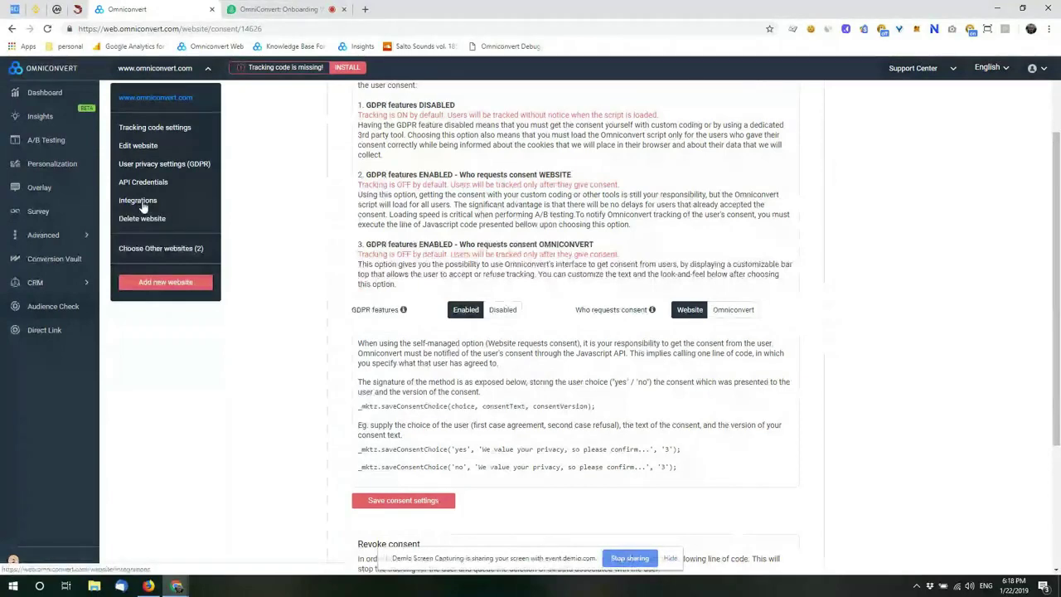
Step: Open Integrations and scroll through Google Analytics, Mailchimp, Campaign Monitor and the rest
click(138, 200)
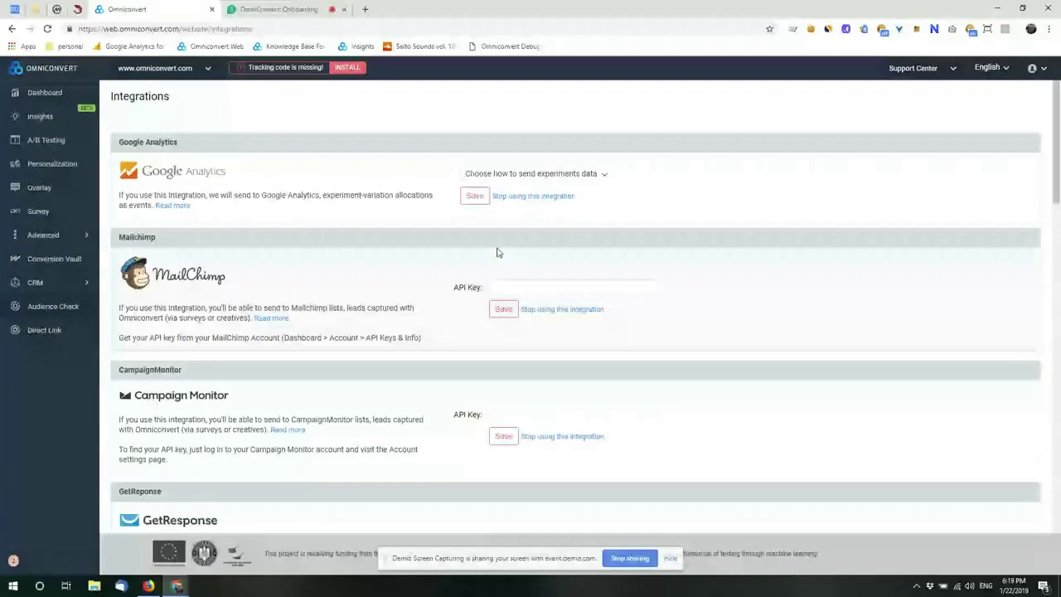
scroll(497, 251, down, 3)
scroll(498, 252, down, 5)
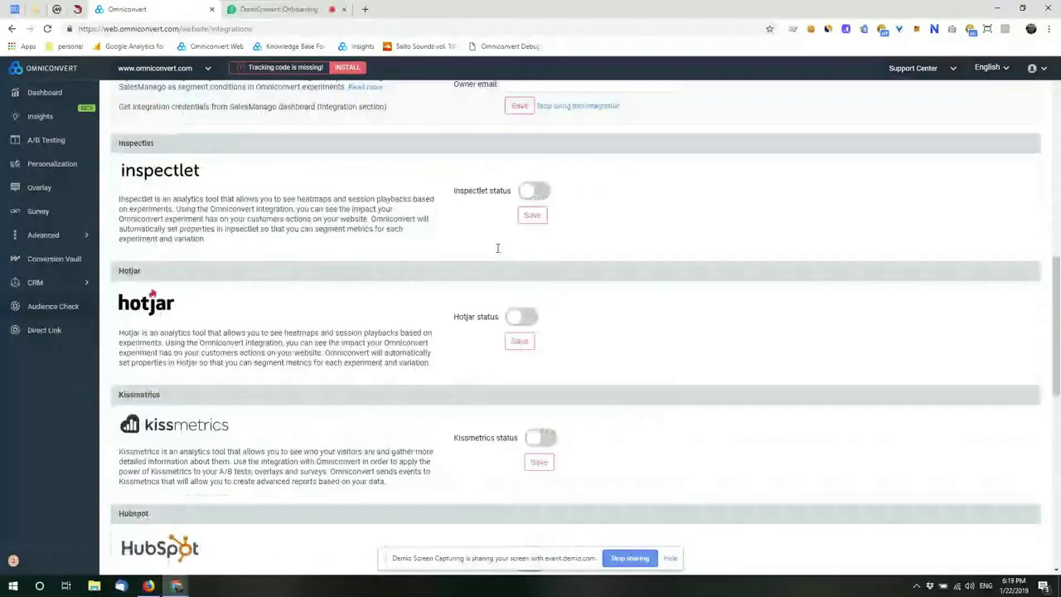
scroll(497, 248, down, 7)
scroll(498, 252, up, 5)
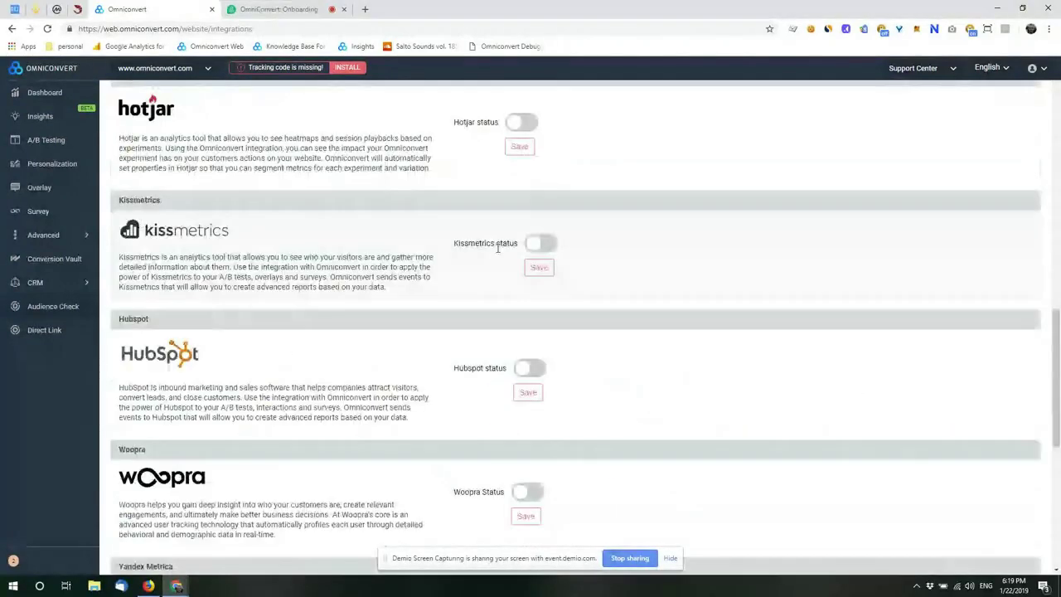
scroll(497, 249, up, 15)
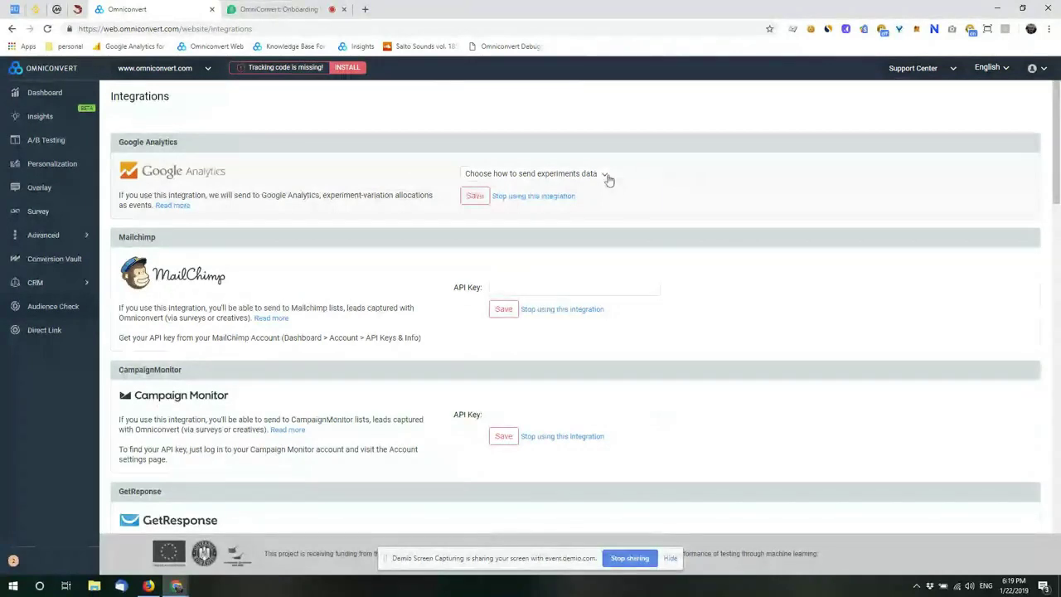
Step: Set Google Analytics to send experiments data through Omniconvert servers
click(605, 178)
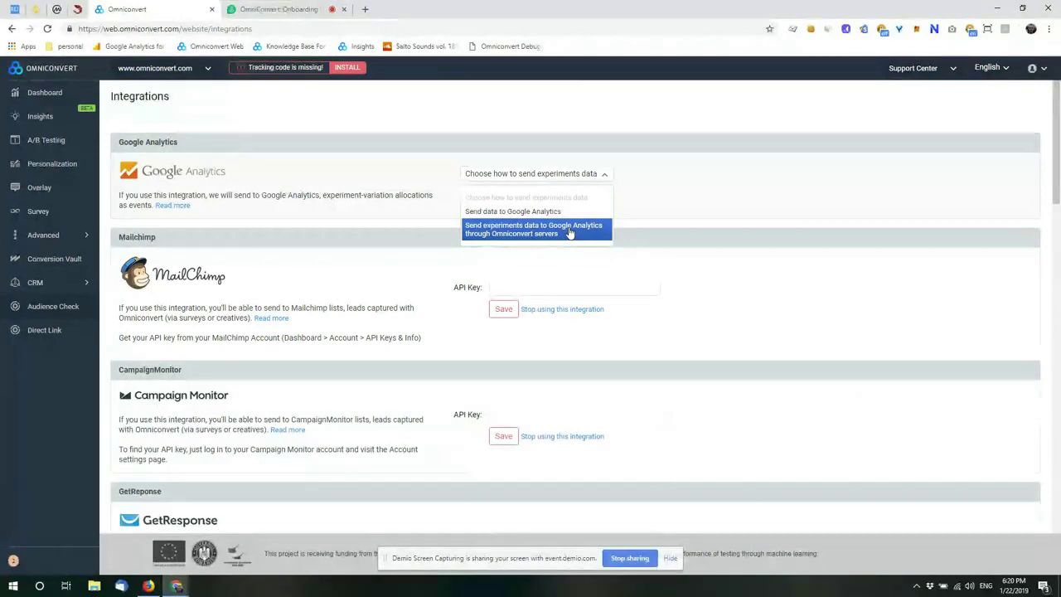
click(569, 233)
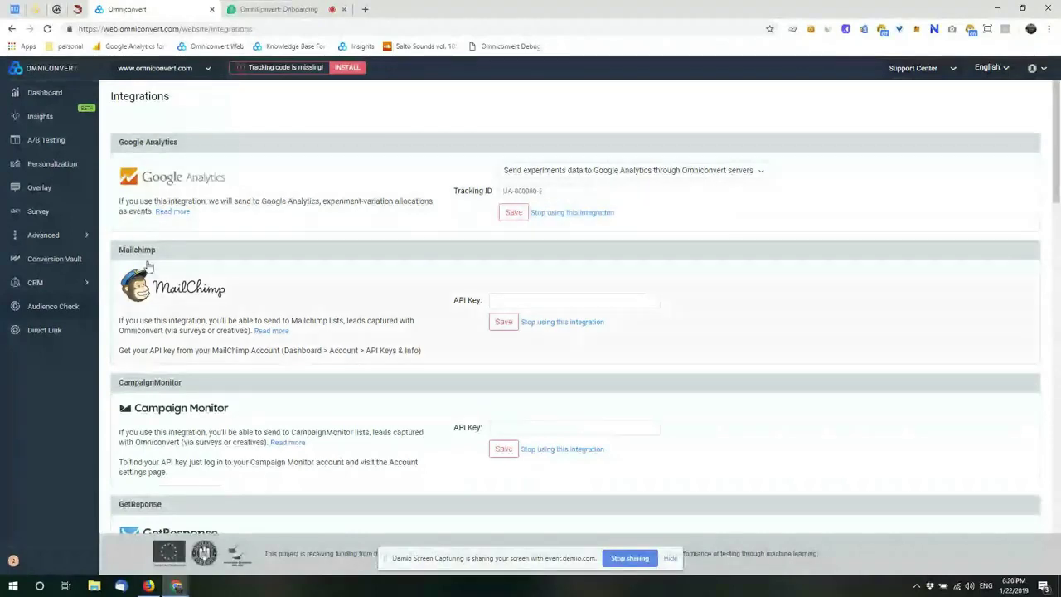
mouse_move(184, 68)
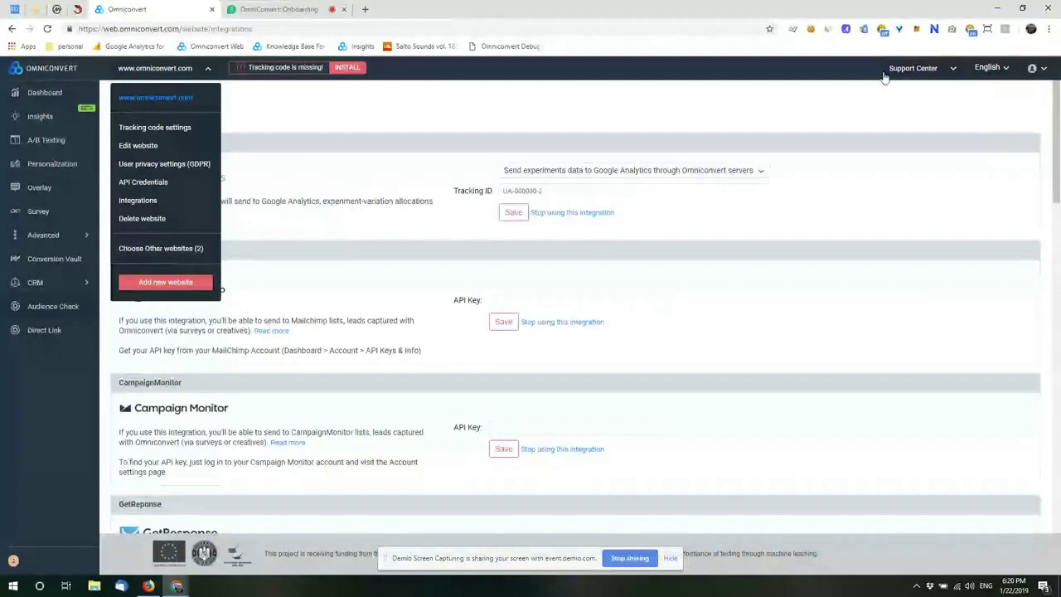
click(912, 68)
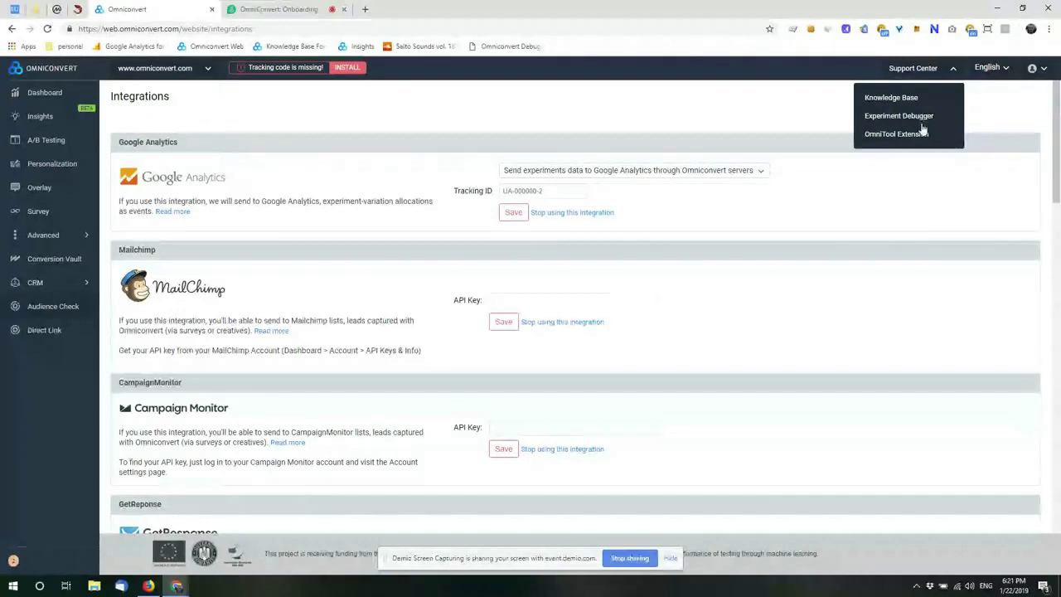
click(1046, 70)
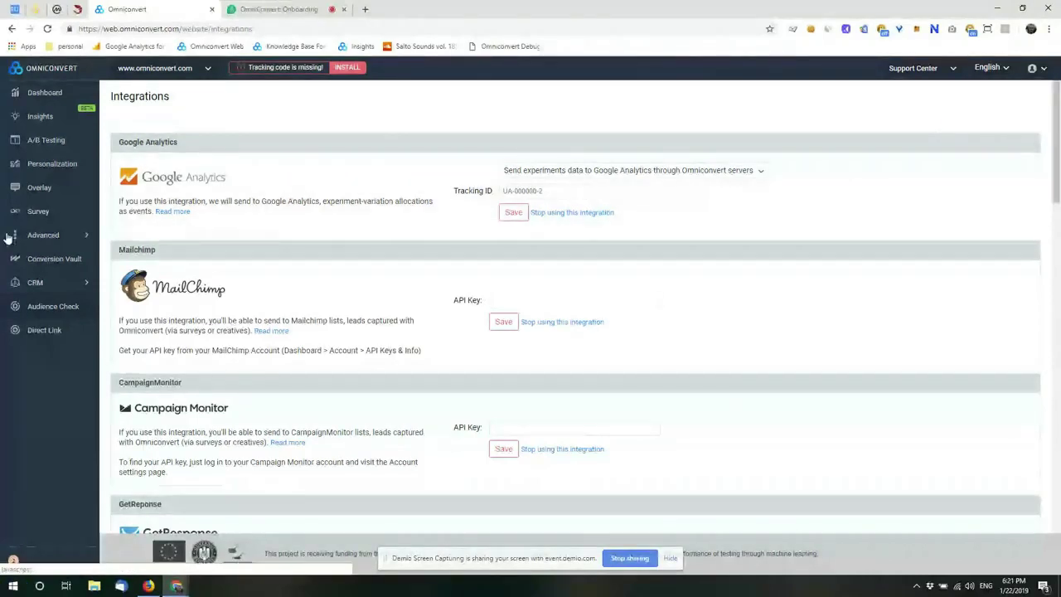
Step: Return to the Demio webinar room and scroll through the attendee questions in public chat
click(278, 9)
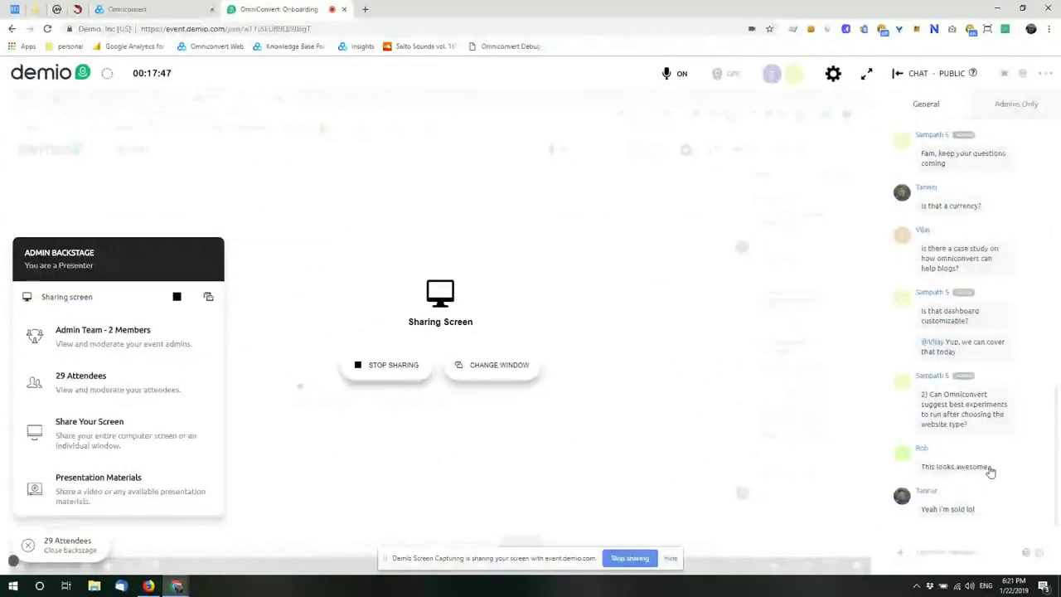
scroll(1002, 445, up, 3)
scroll(1003, 445, up, 2)
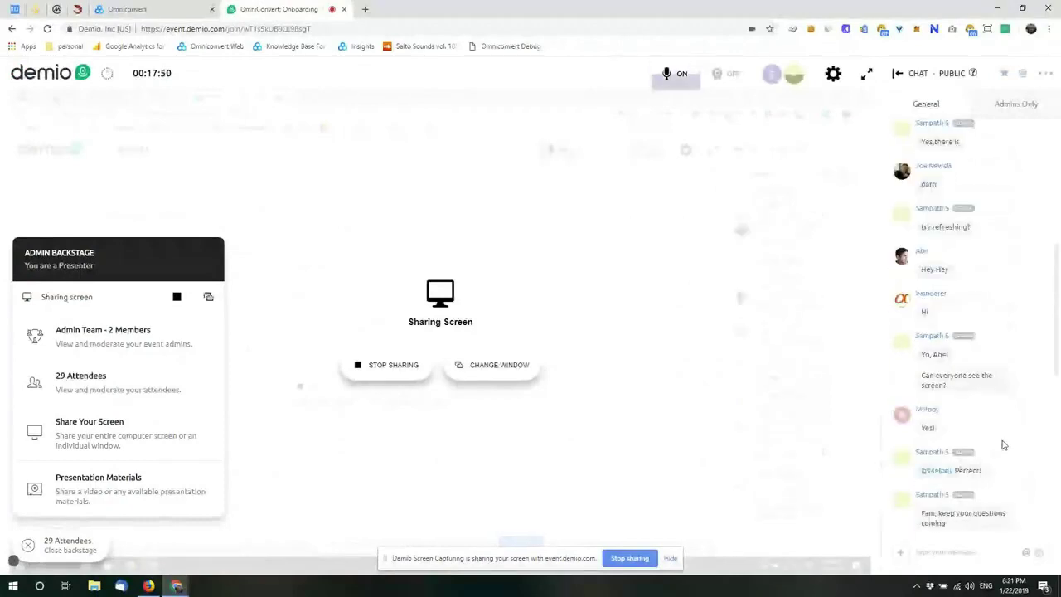
scroll(1003, 445, up, 2)
scroll(1002, 445, up, 2)
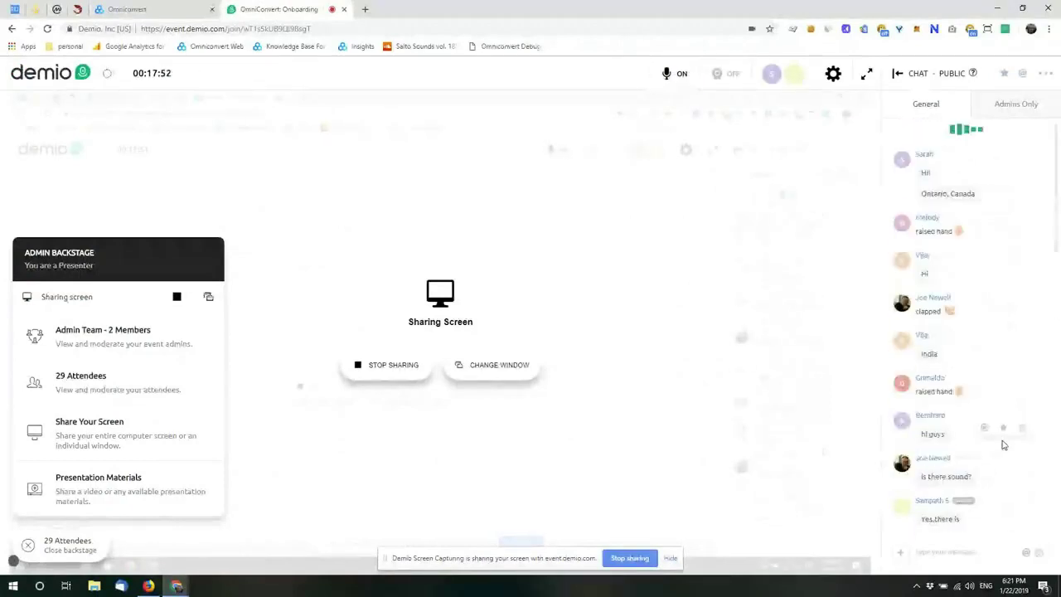
scroll(1003, 445, down, 5)
scroll(1003, 445, down, 4)
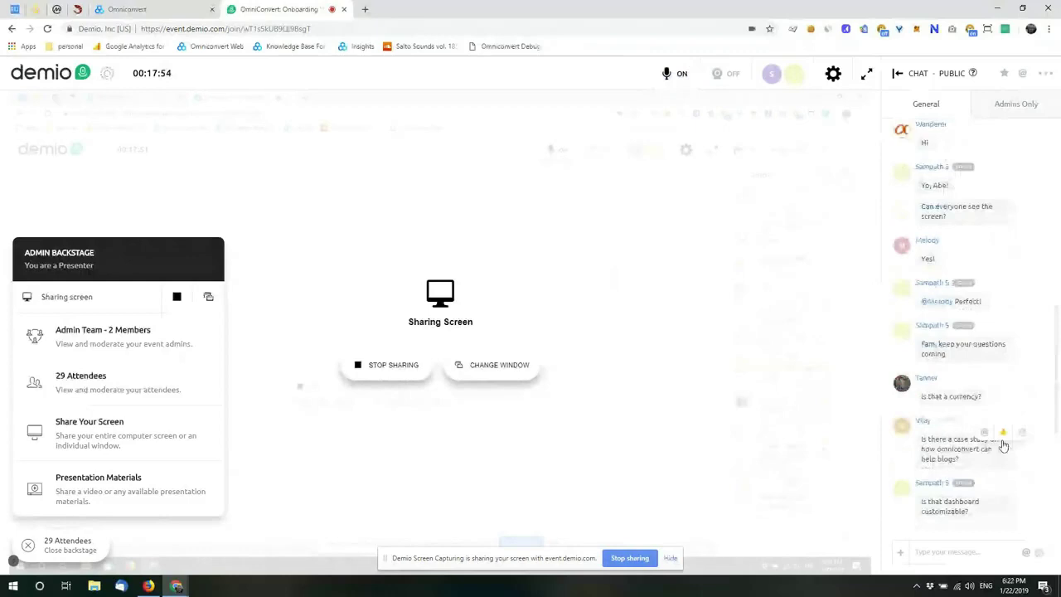
scroll(1003, 445, down, 2)
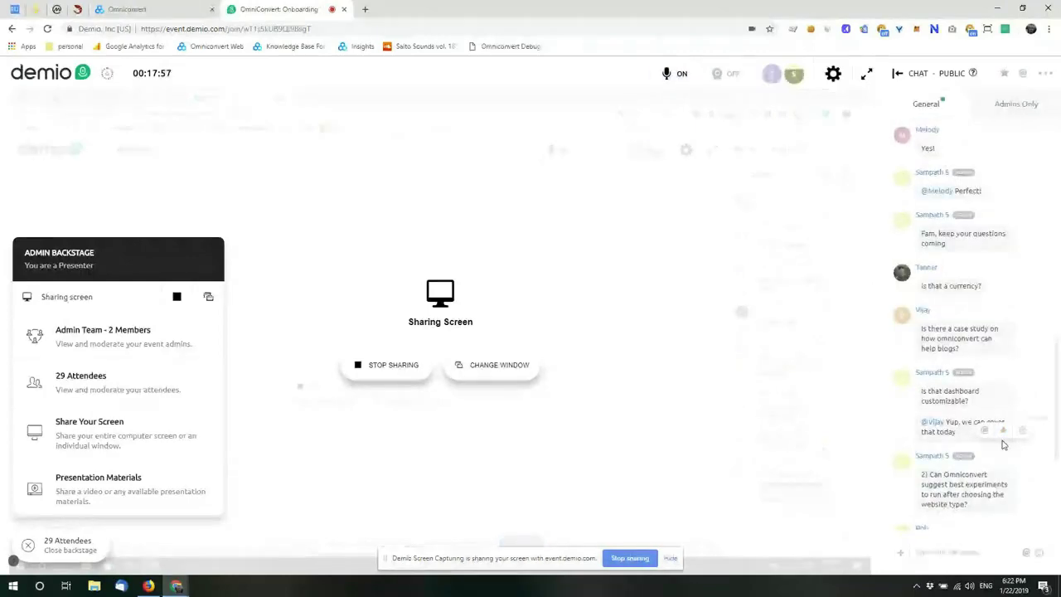
scroll(1003, 445, down, 2)
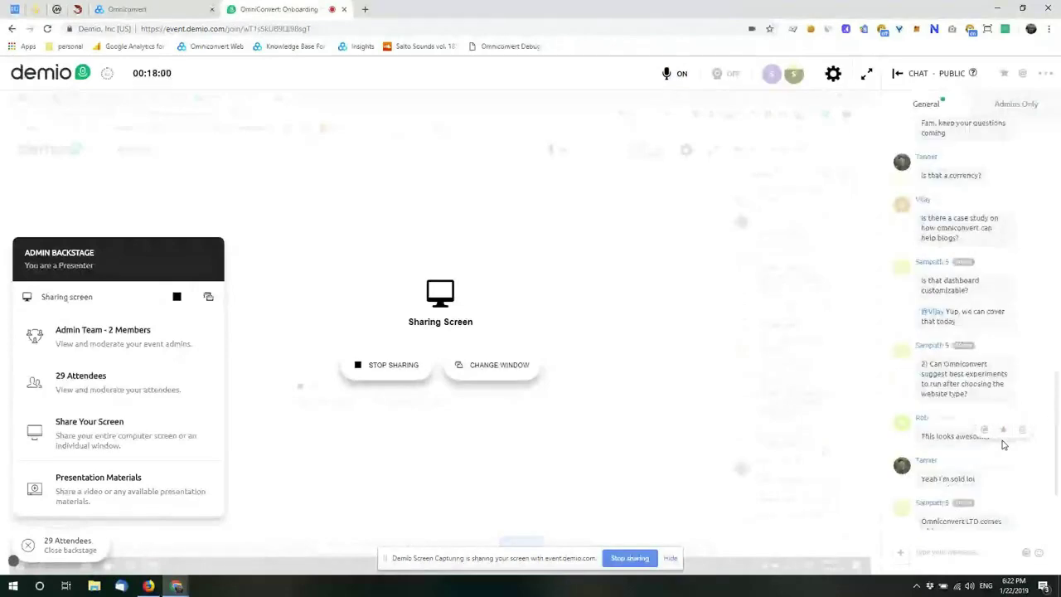
Step: Return to the Omniconvert dashboard and point out the 1.60 Control value lacking a currency
click(110, 5)
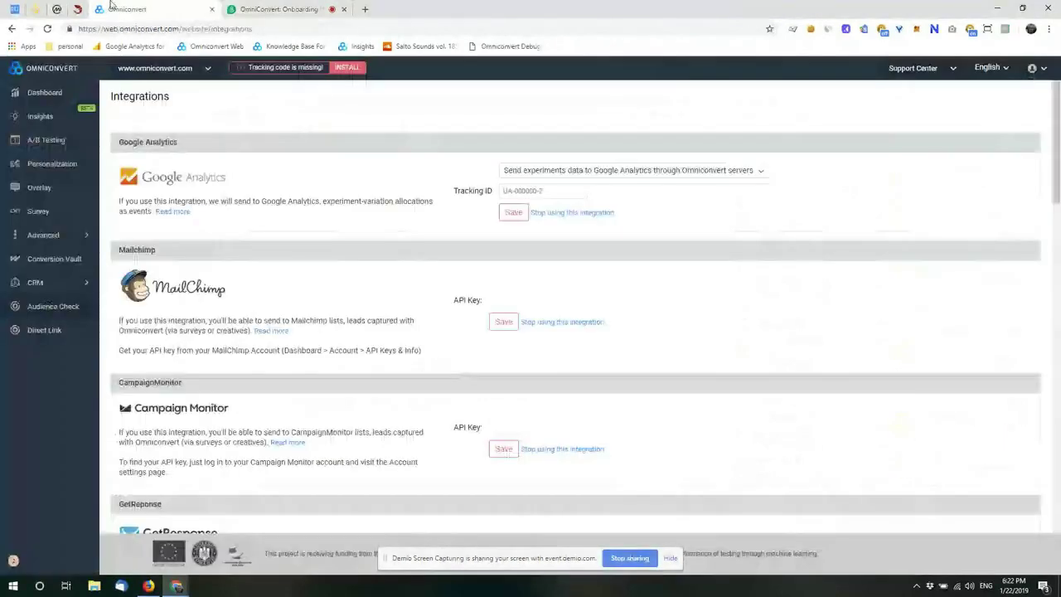
click(44, 92)
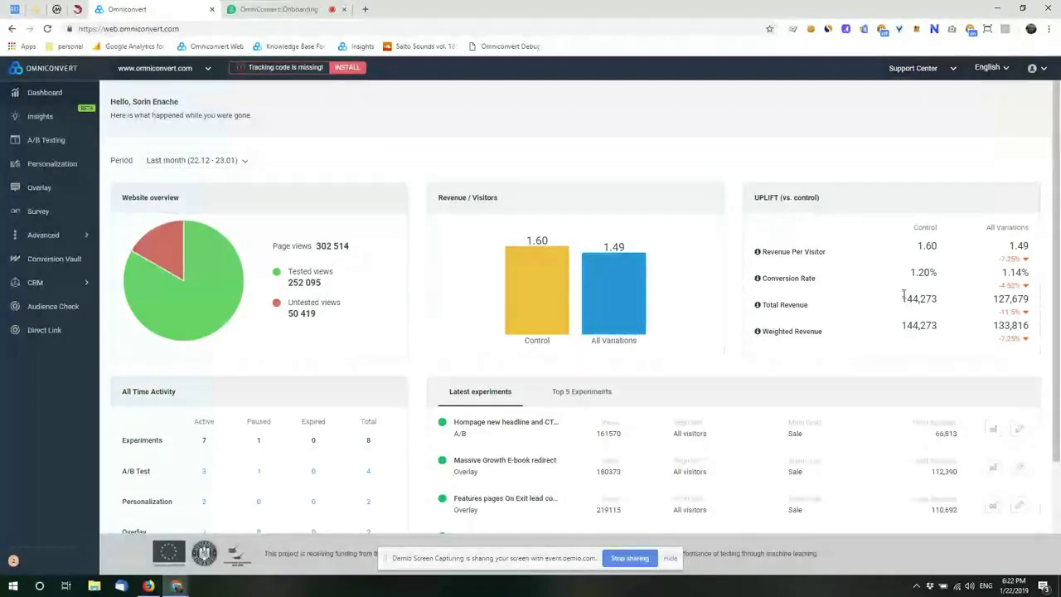
double_click(926, 247)
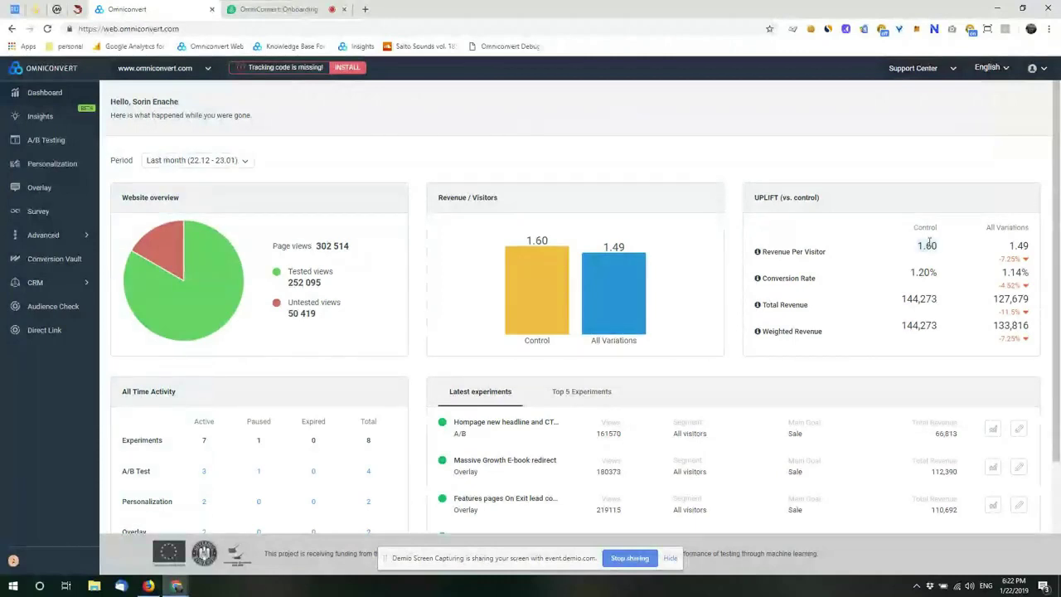
Step: Set the website's currency to USD and save, so dashboard revenue shows in USD
click(177, 76)
click(153, 151)
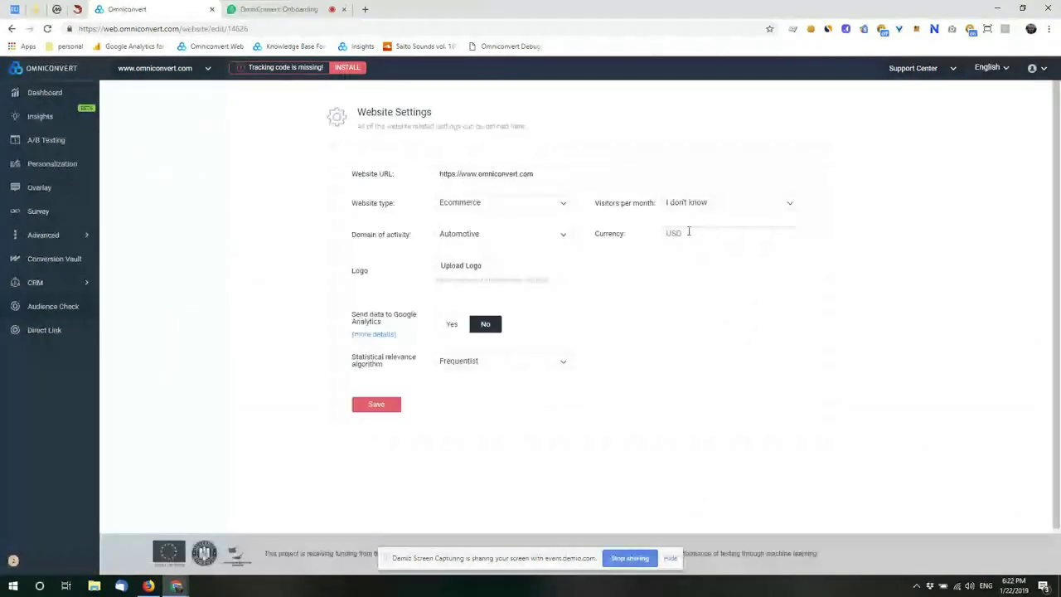
click(688, 232)
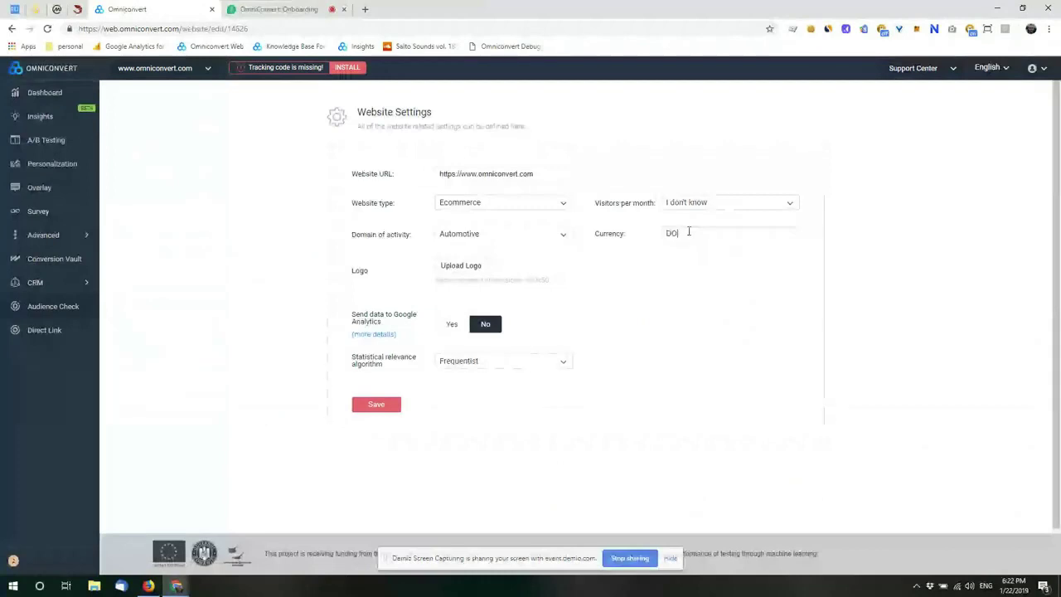
click(378, 405)
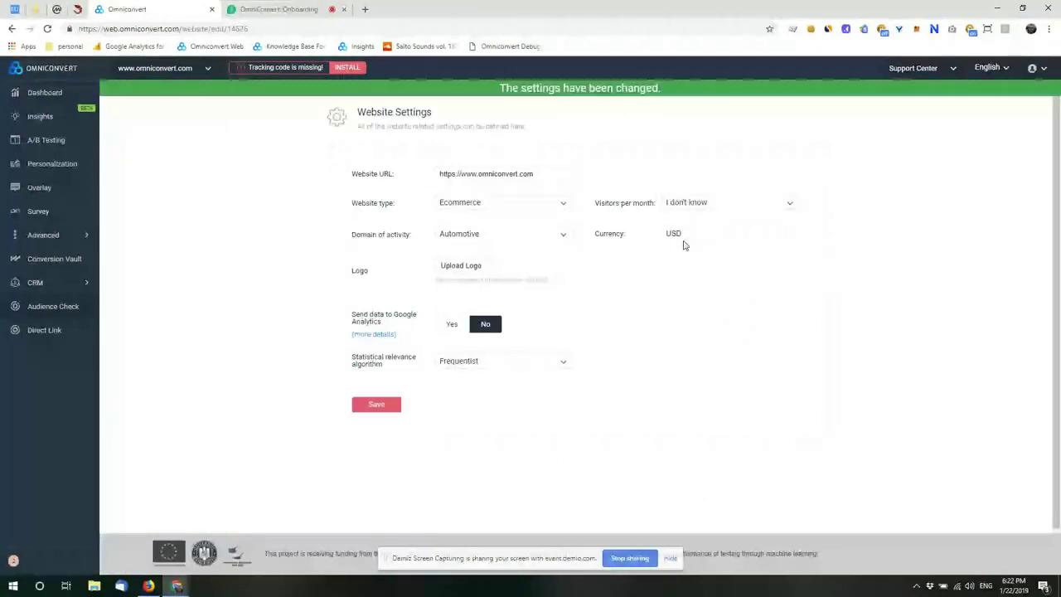
click(39, 96)
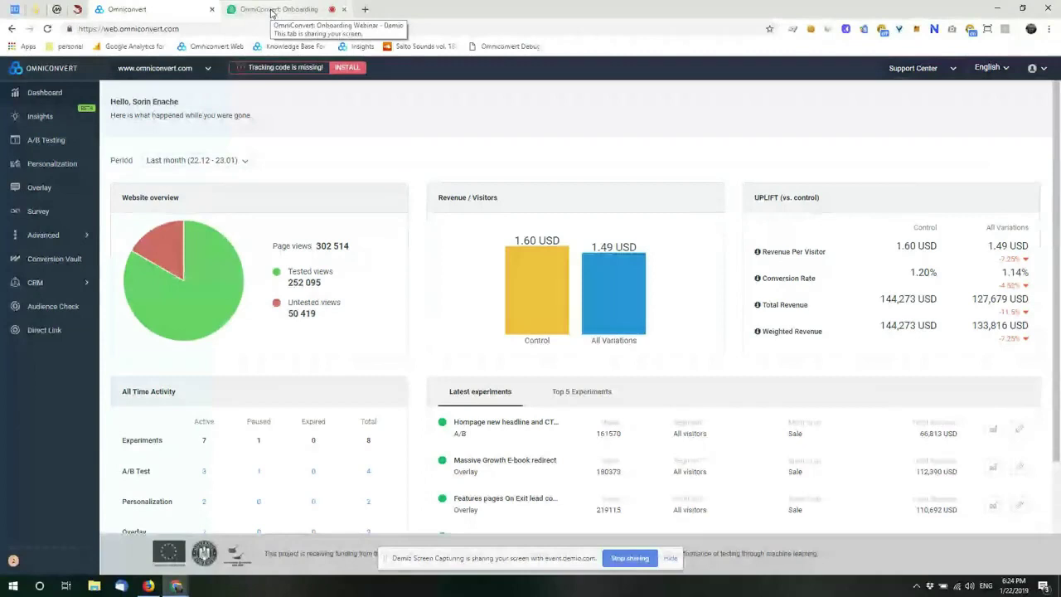
Step: Switch to the Demio Onboarding webinar tab to check the attendee chat
click(271, 10)
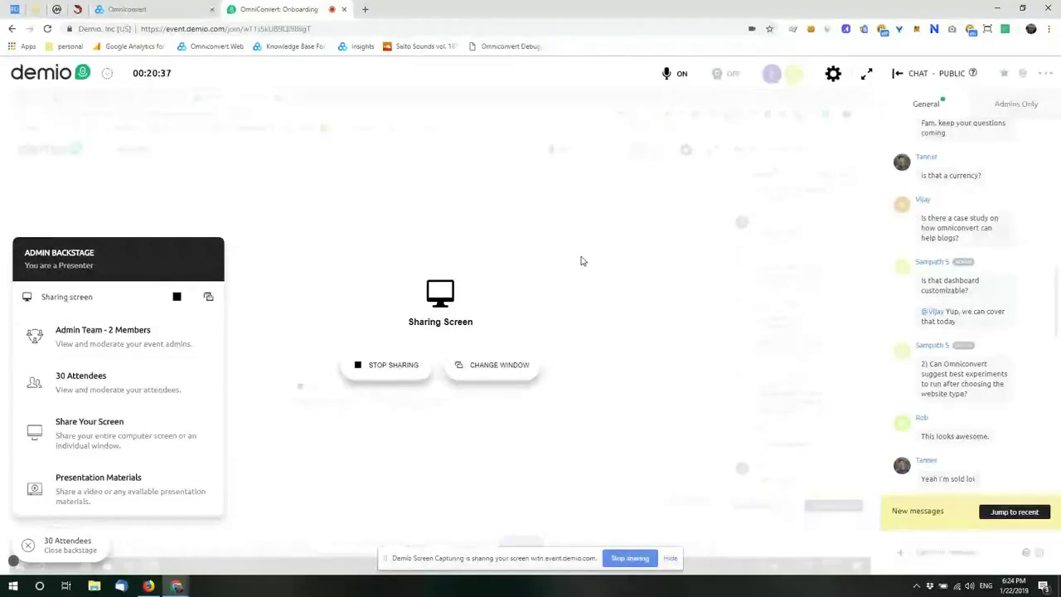
Step: Return to the Omniconvert dashboard showing the USD revenue and conversion figures
click(155, 10)
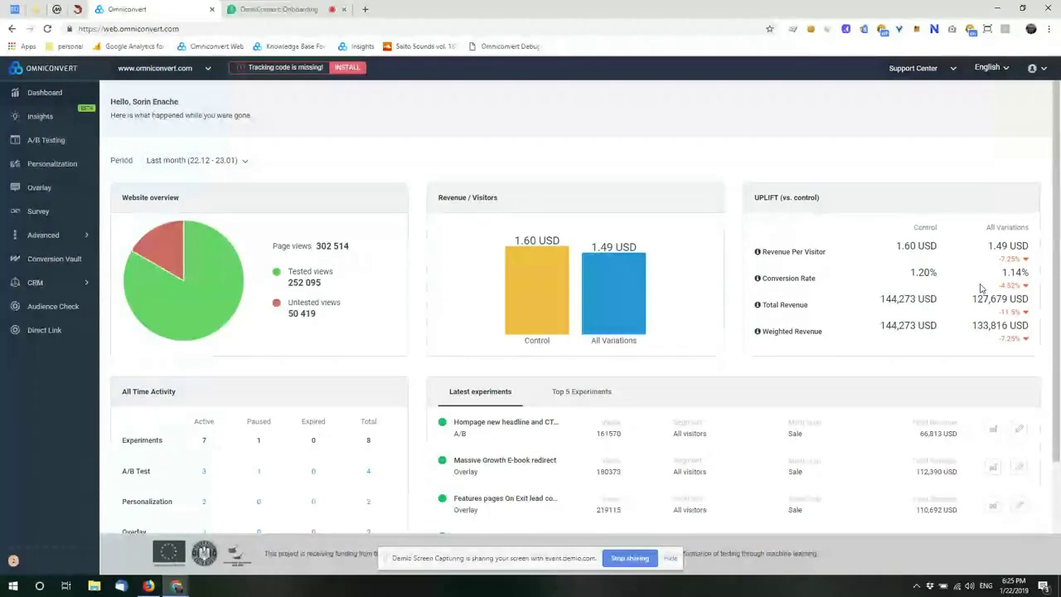
click(272, 8)
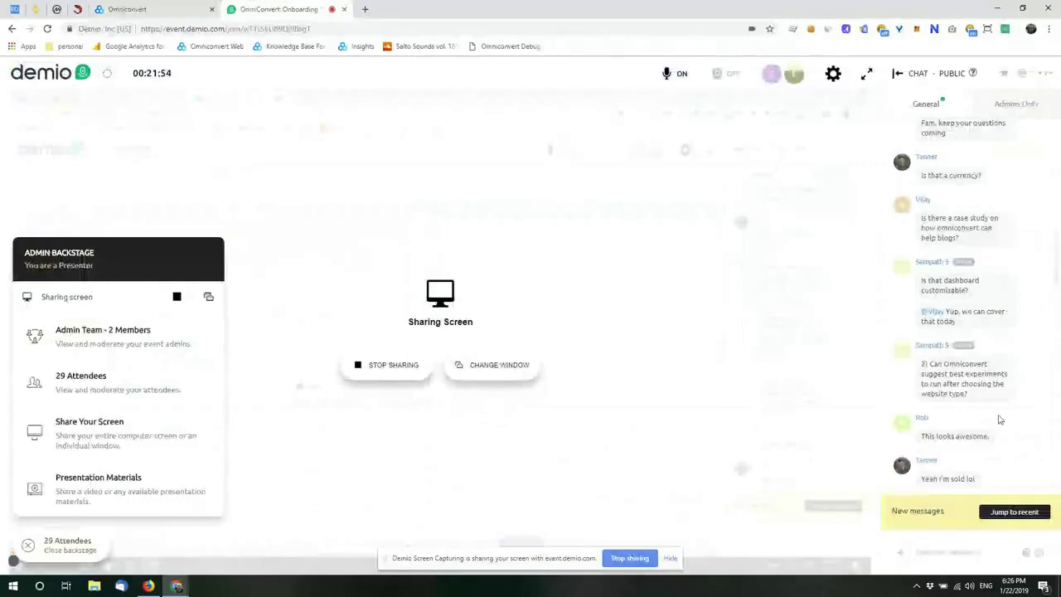
scroll(999, 419, down, 5)
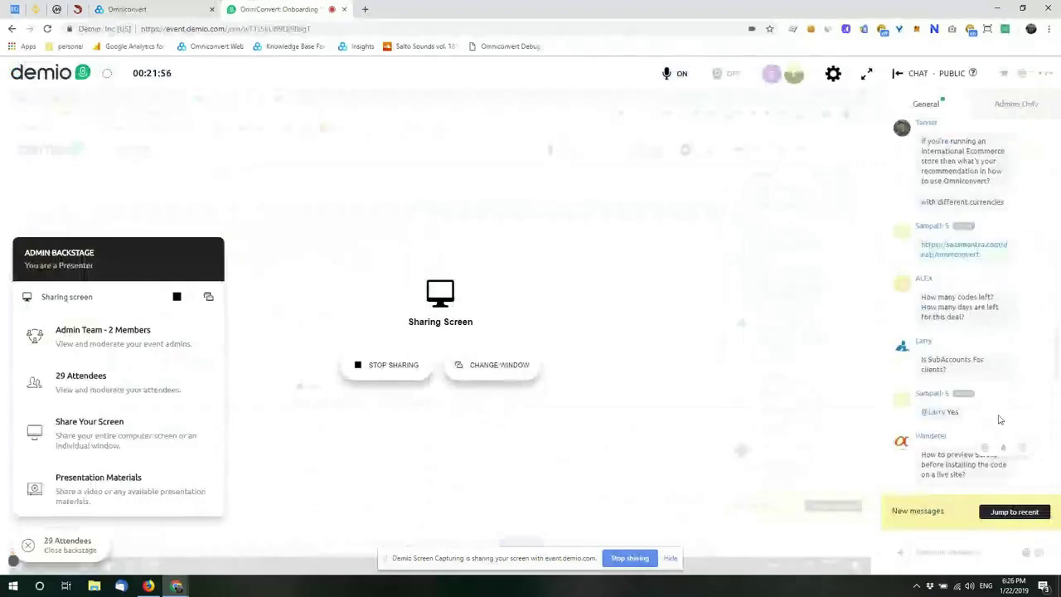
scroll(998, 419, down, 5)
scroll(999, 419, down, 5)
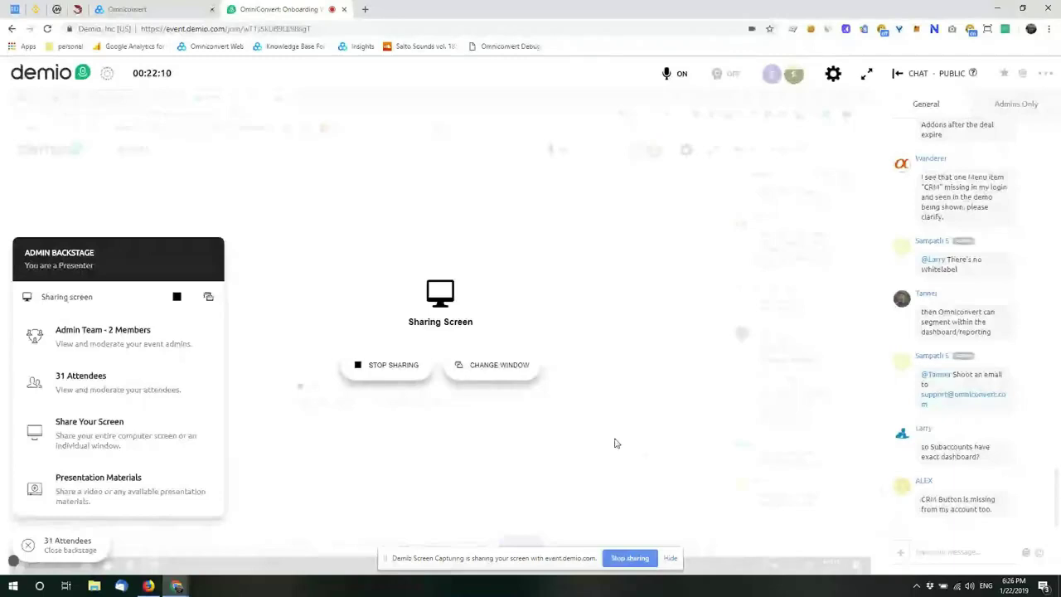
click(132, 9)
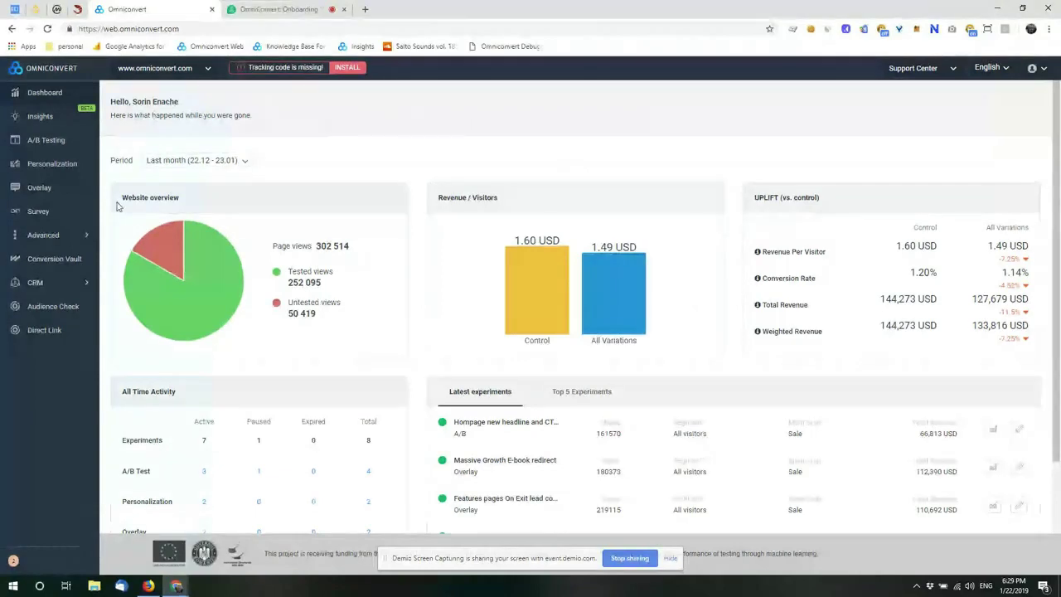
Step: Switch to the Demio webinar to read attendee questions about Insights and the CRM
click(266, 9)
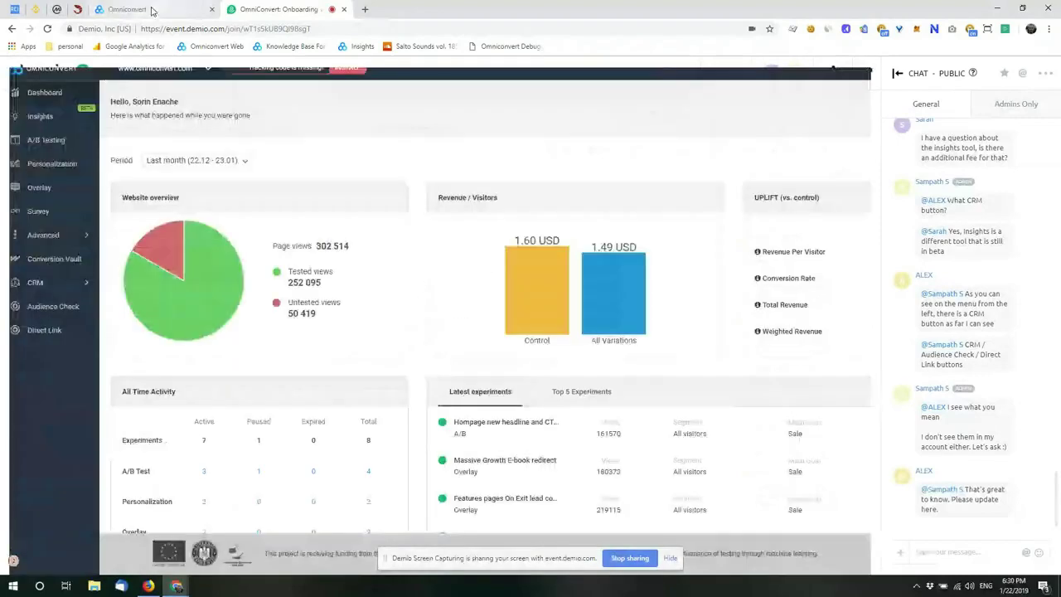
Step: Go back to the Omniconvert dashboard with the website overview and latest experiments
click(152, 10)
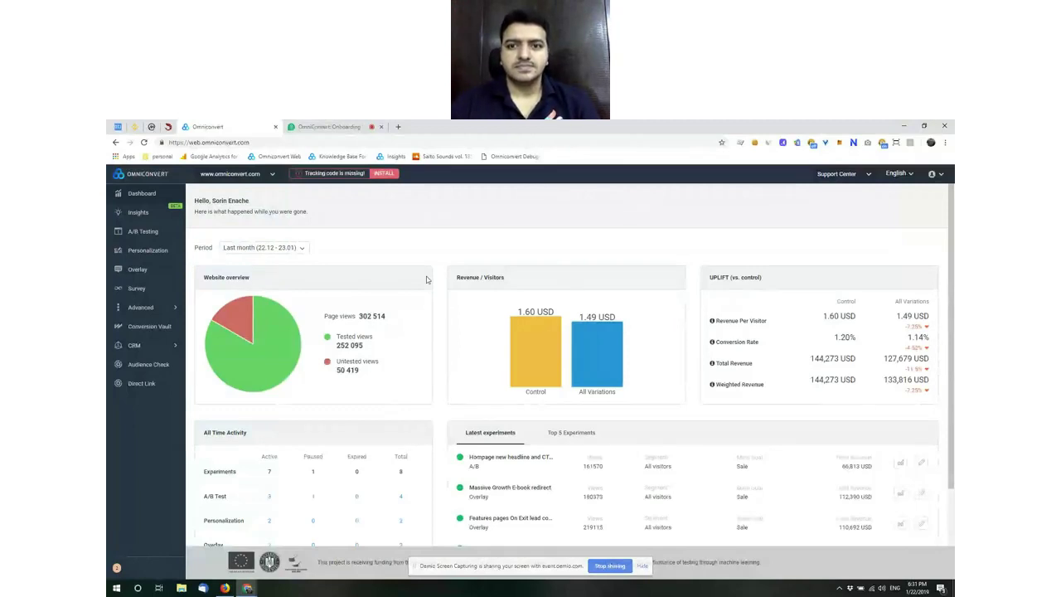
click(142, 384)
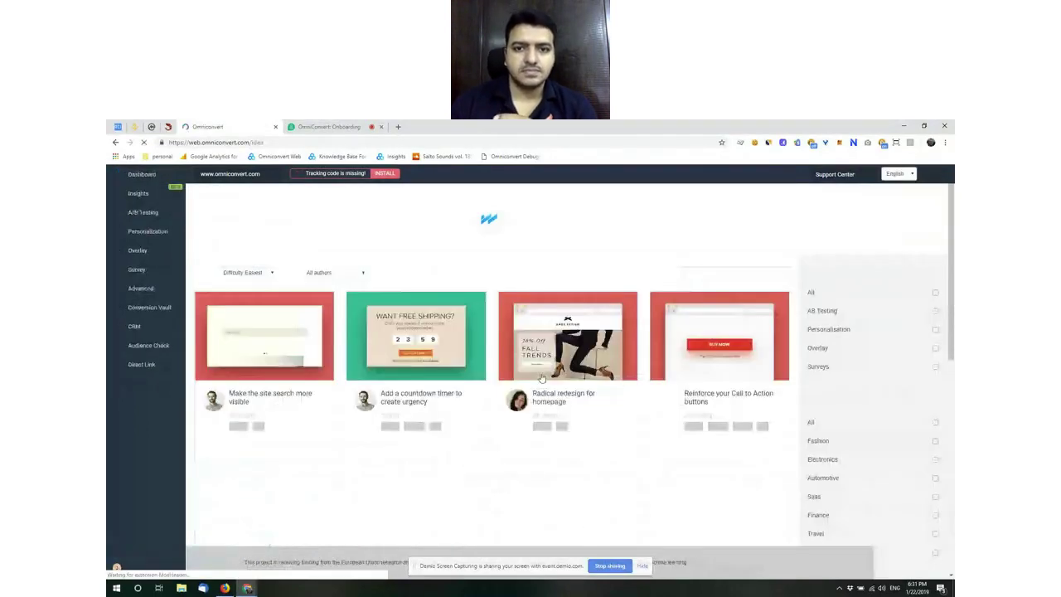
scroll(544, 392, down, 5)
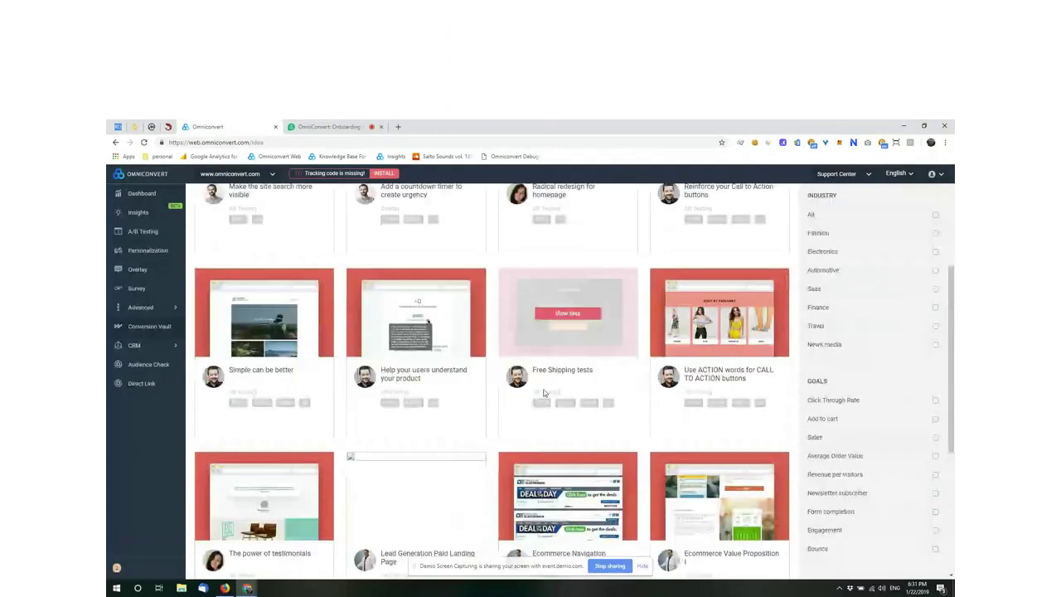
scroll(544, 393, down, 3)
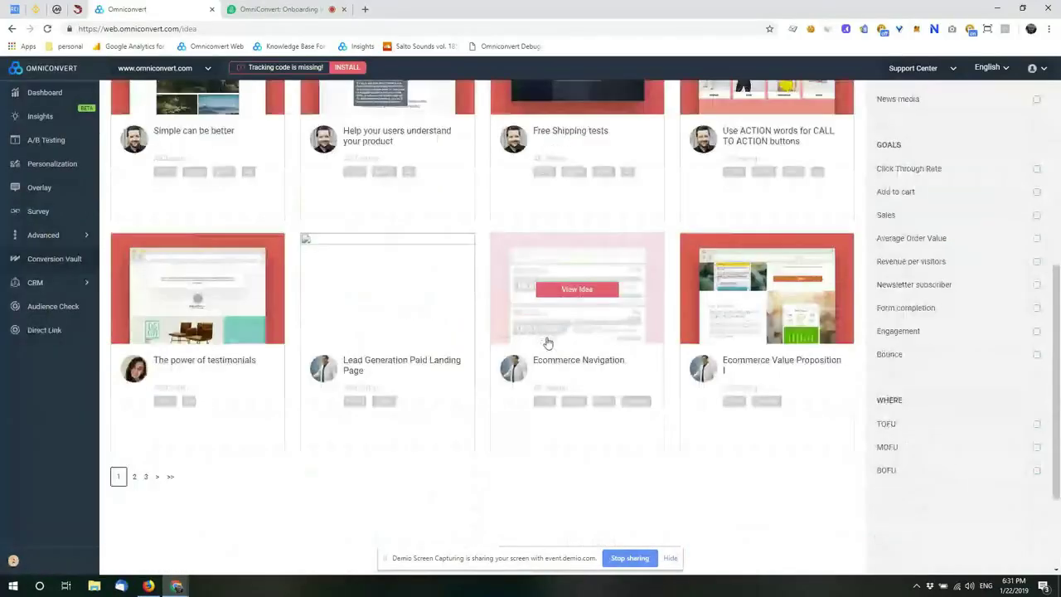
scroll(547, 342, up, 1)
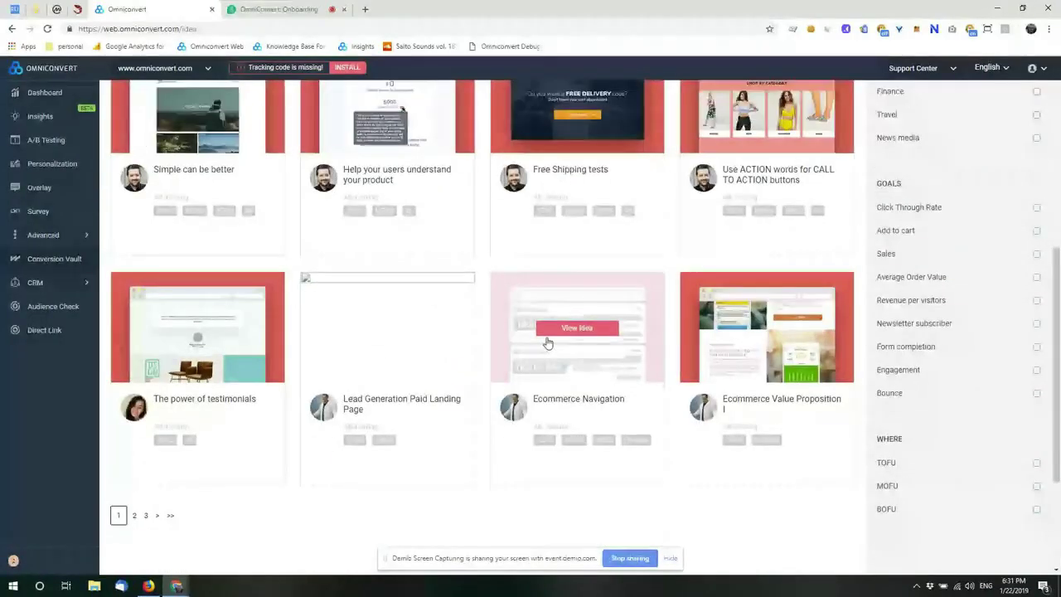
scroll(547, 342, up, 4)
scroll(547, 342, up, 1)
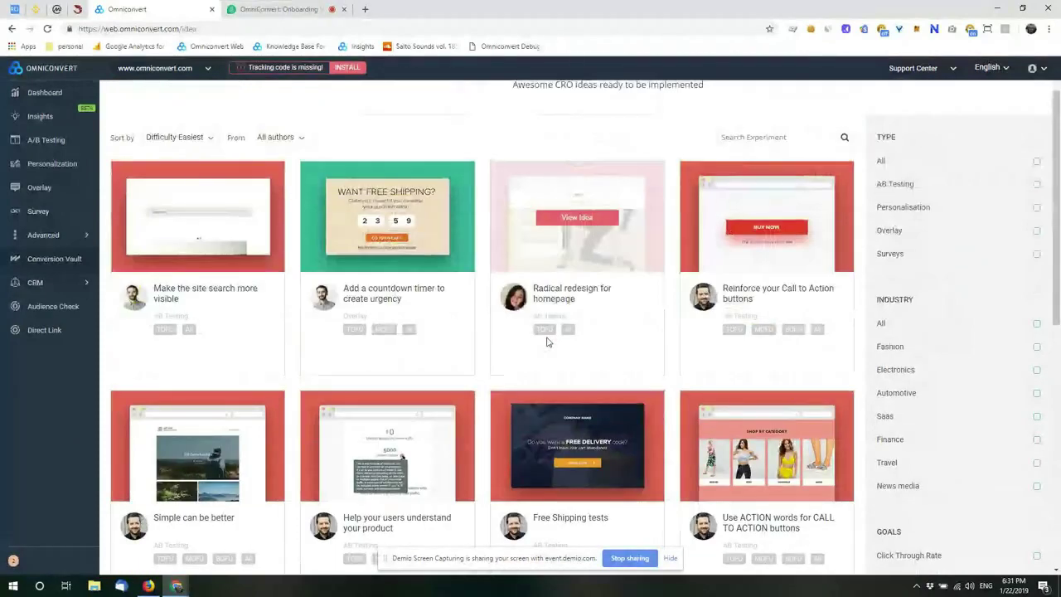
scroll(546, 341, up, 1)
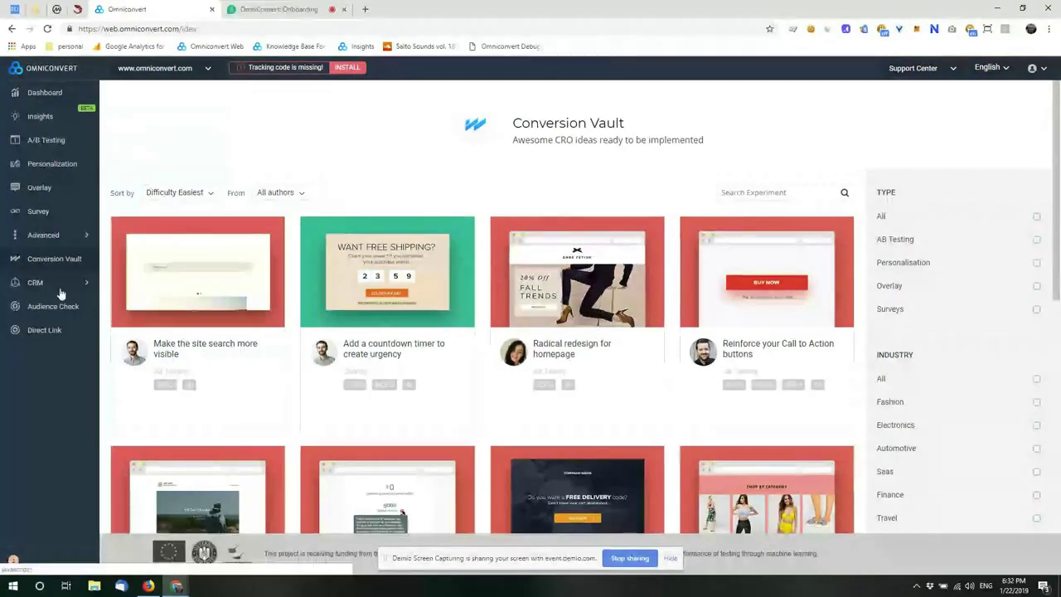
click(257, 9)
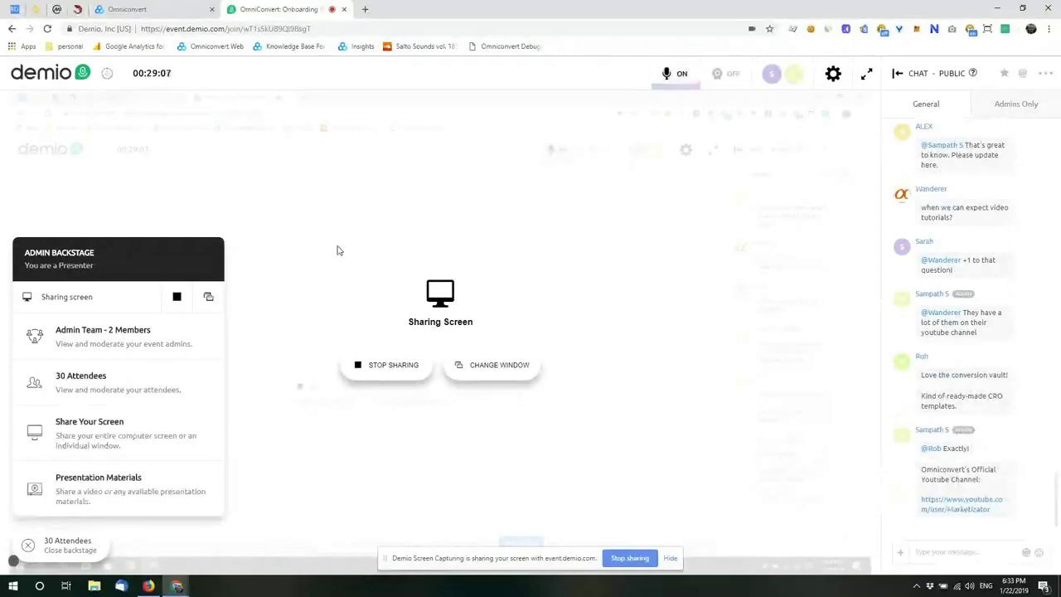
click(157, 9)
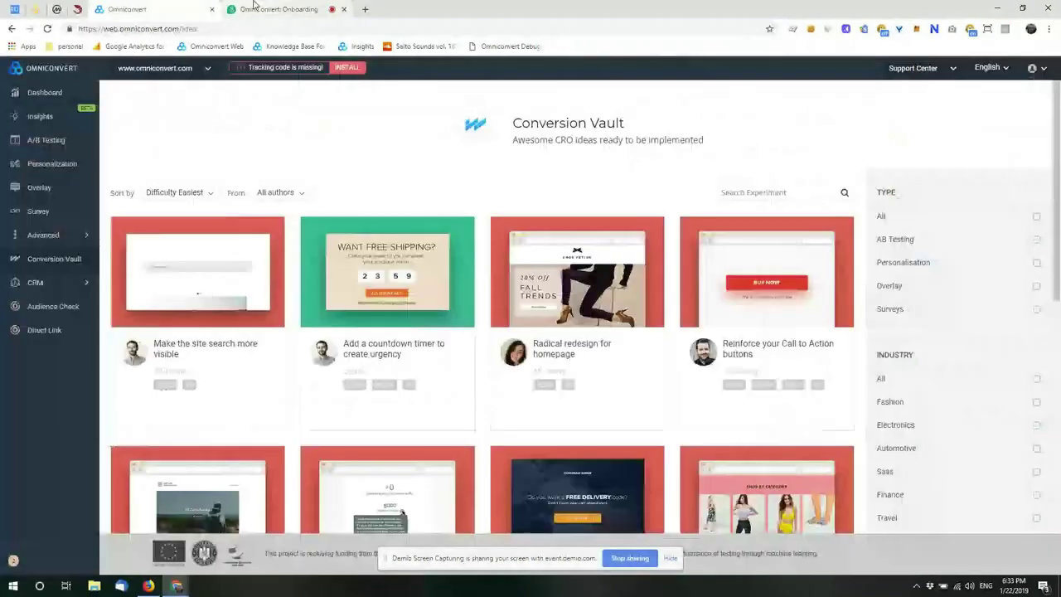
Step: Open the Omniconvert Knowledge Base home page in a new tab, checking the Demio chat along the way
click(253, 7)
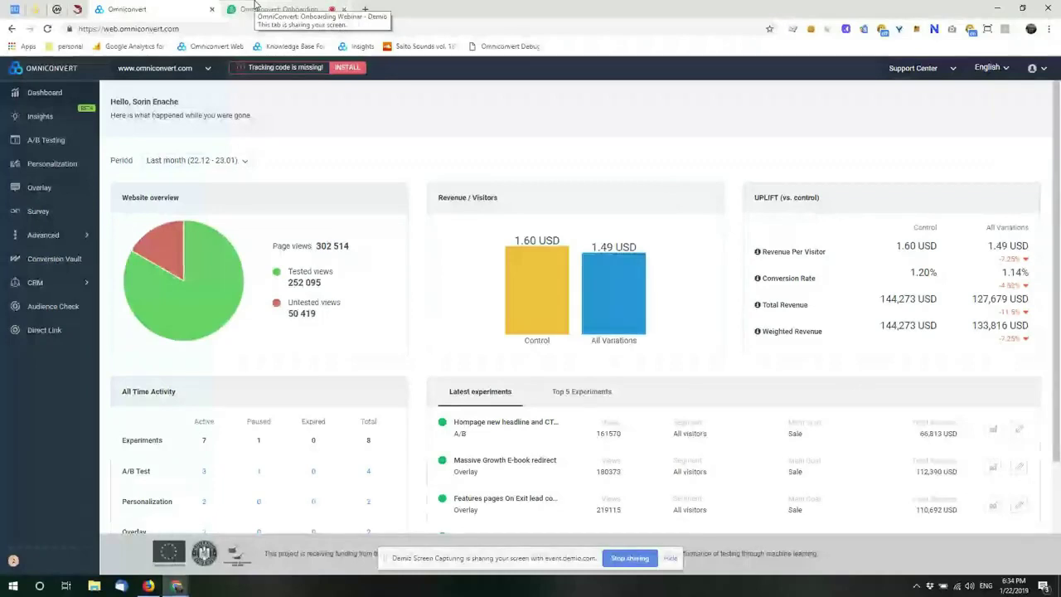
key(ctrl+t)
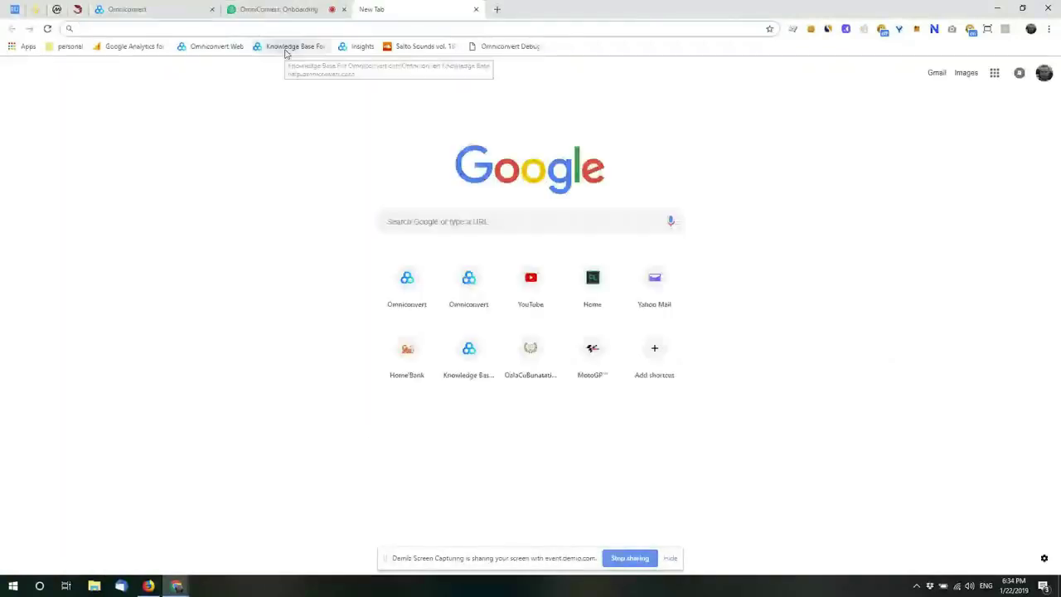
click(286, 47)
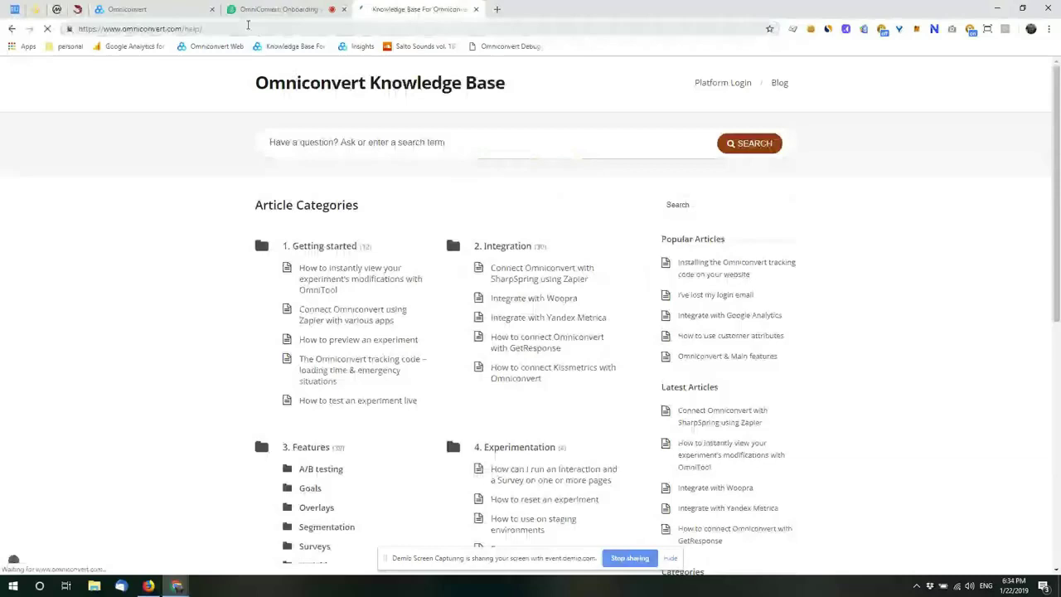
click(274, 7)
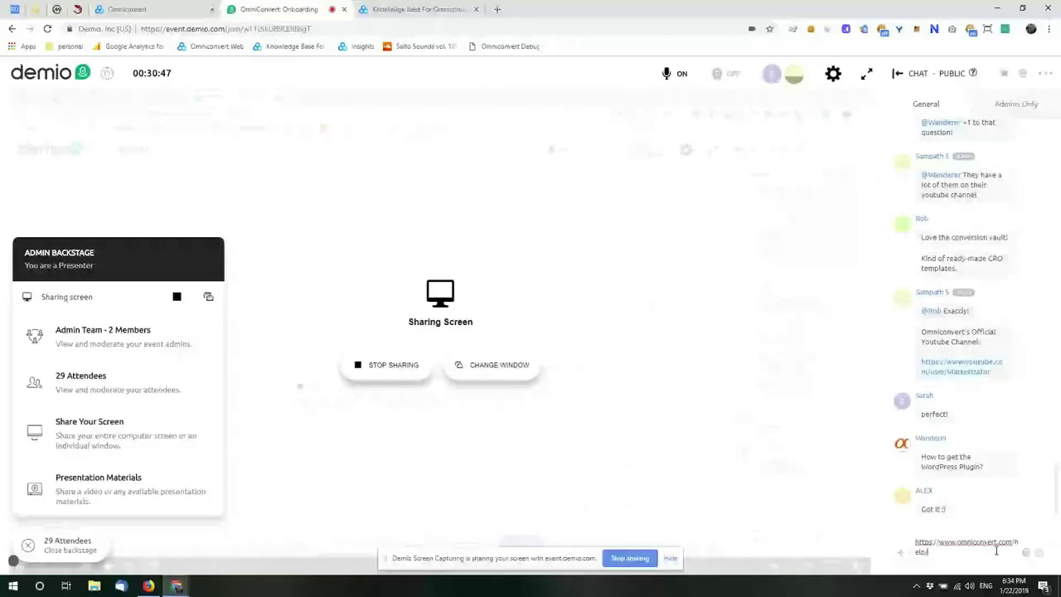
click(432, 12)
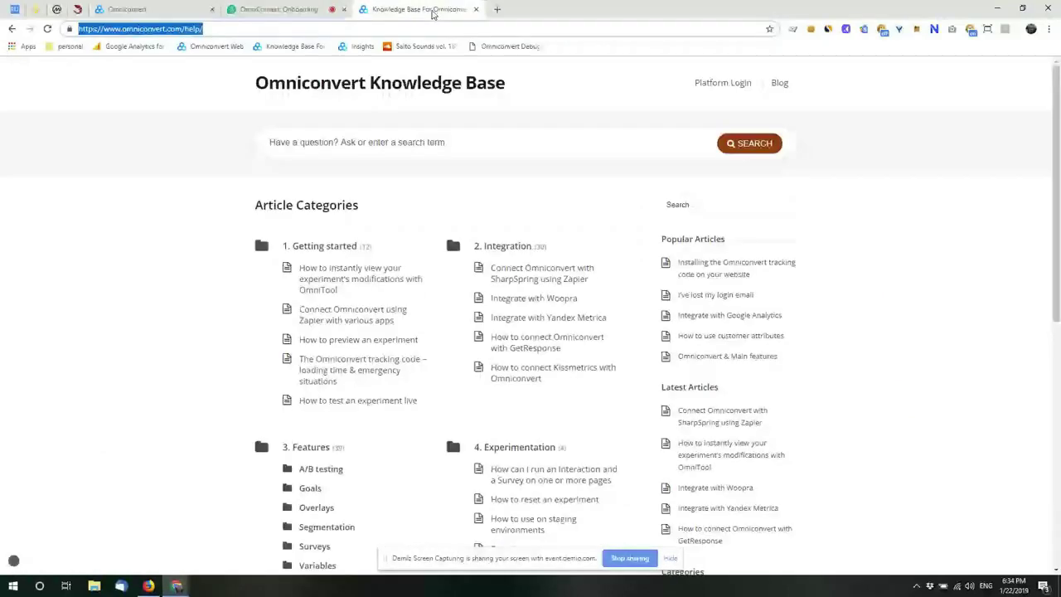
Step: Search the Knowledge Base for 'word' and open the manual WordPress tracking-code article
click(380, 142)
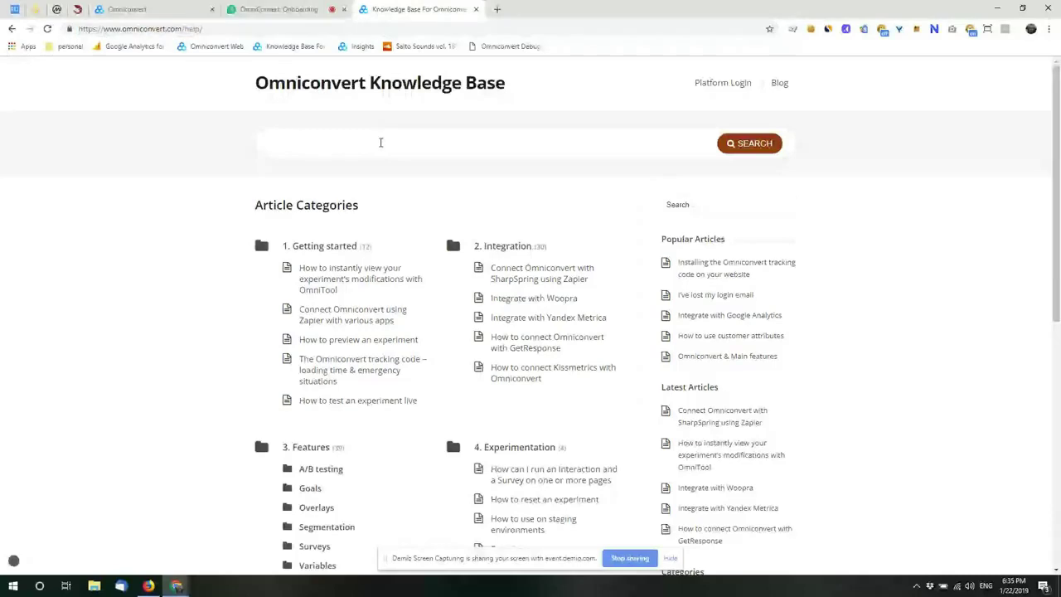
text(word)
click(383, 164)
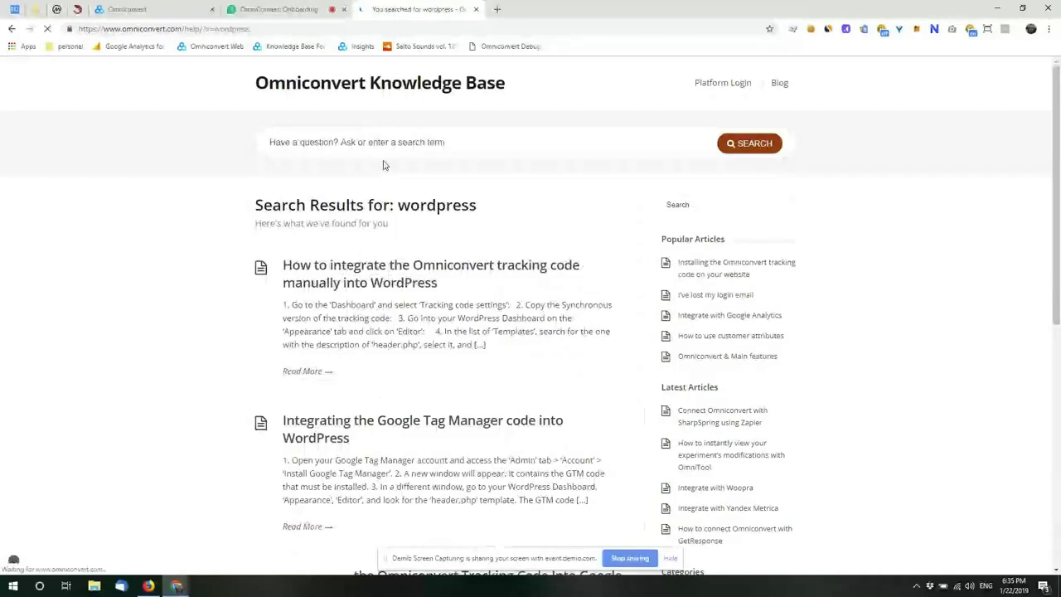
click(431, 280)
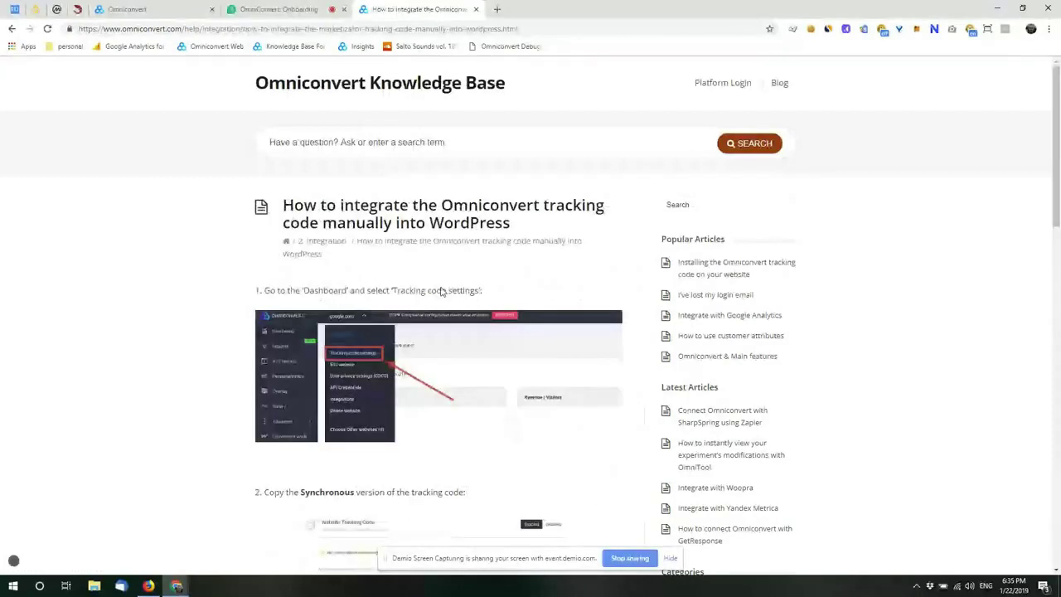
Step: Copy the article's web address and bring up the Demio webinar chat to share it
scroll(445, 306, down, 15)
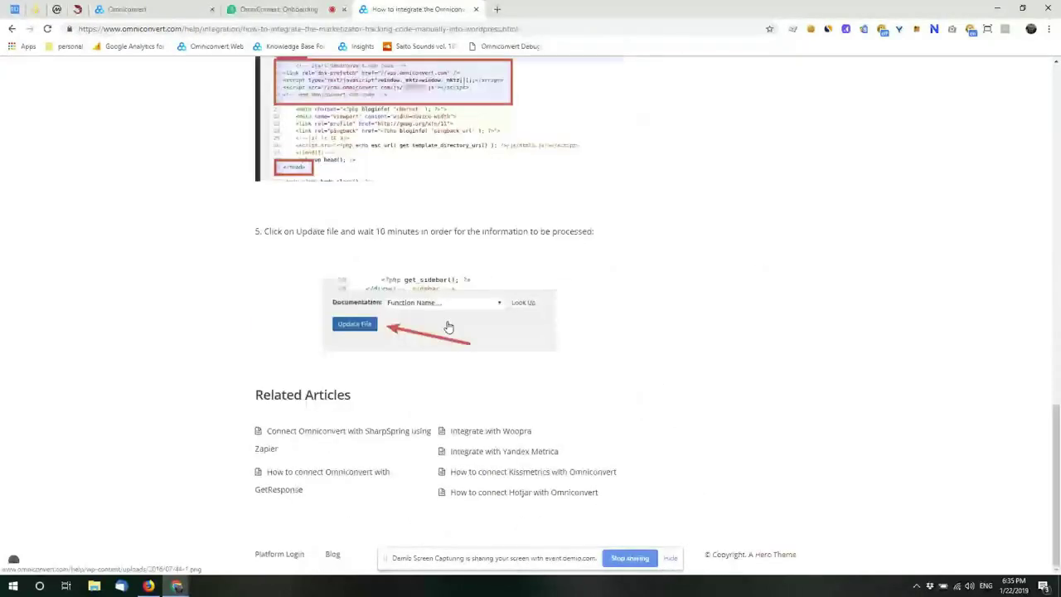
scroll(448, 327, up, 10)
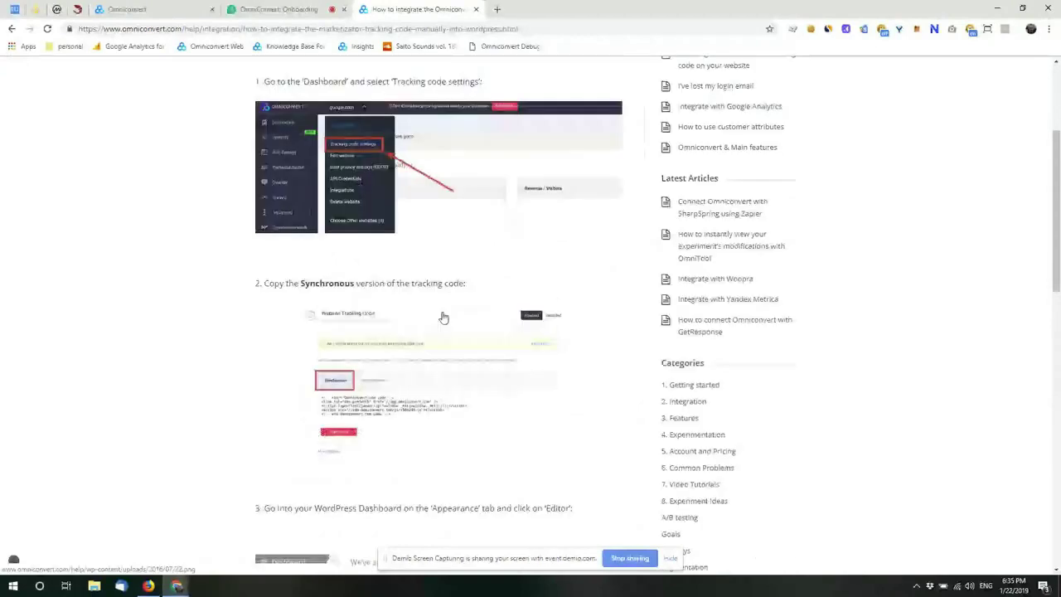
scroll(443, 318, up, 4)
click(286, 29)
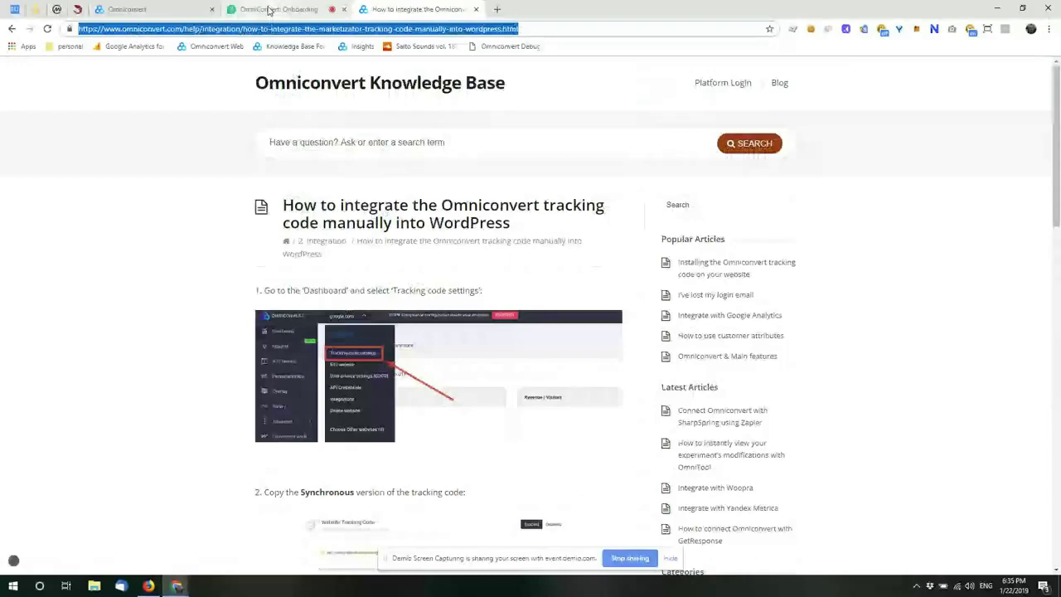
click(268, 10)
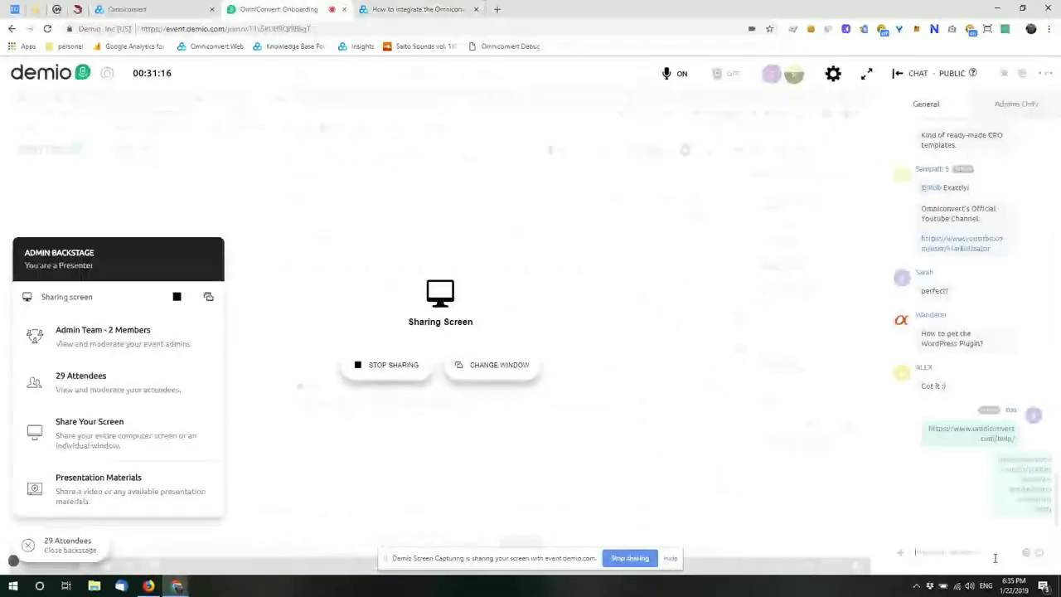
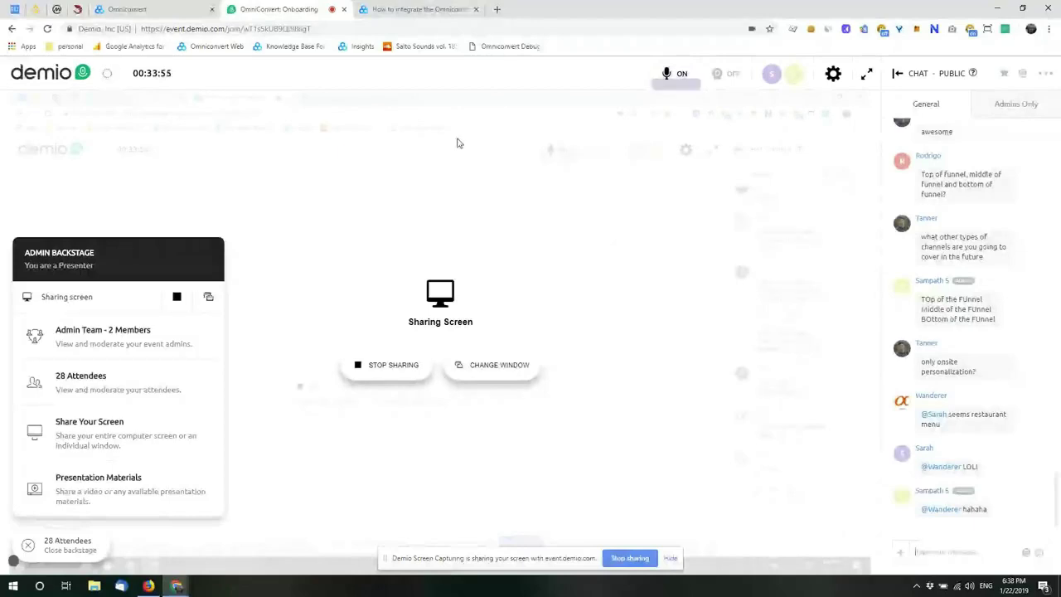
Step: Switch the shared browser from the Demio webinar to the Omniconvert dashboard overview
click(126, 9)
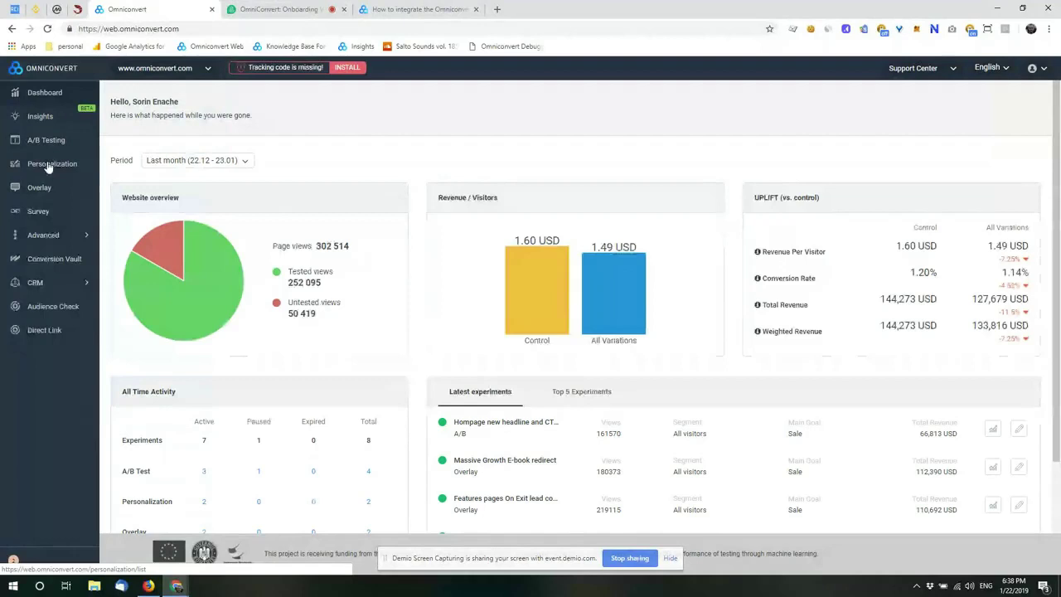
Step: Open the A/B Testing experiments list and focus the Search Experiment box
click(45, 142)
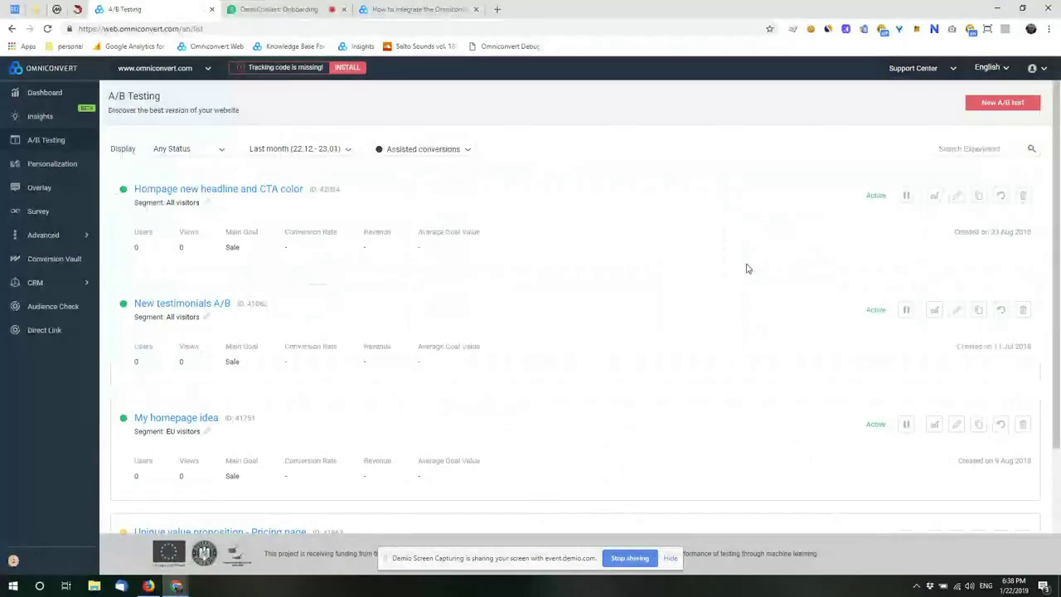
scroll(589, 278, down, 2)
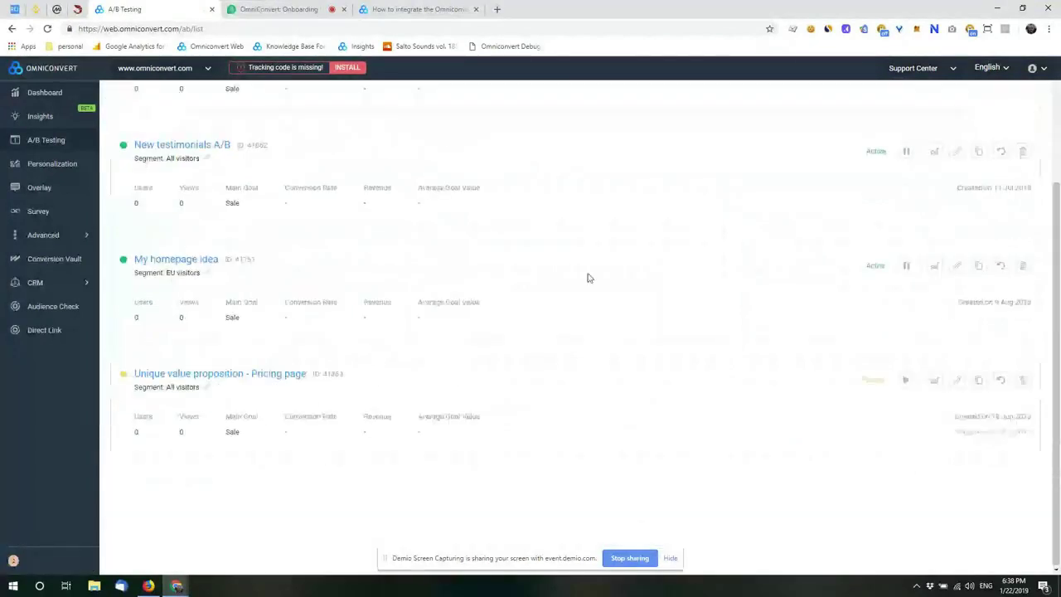
scroll(588, 277, up, 2)
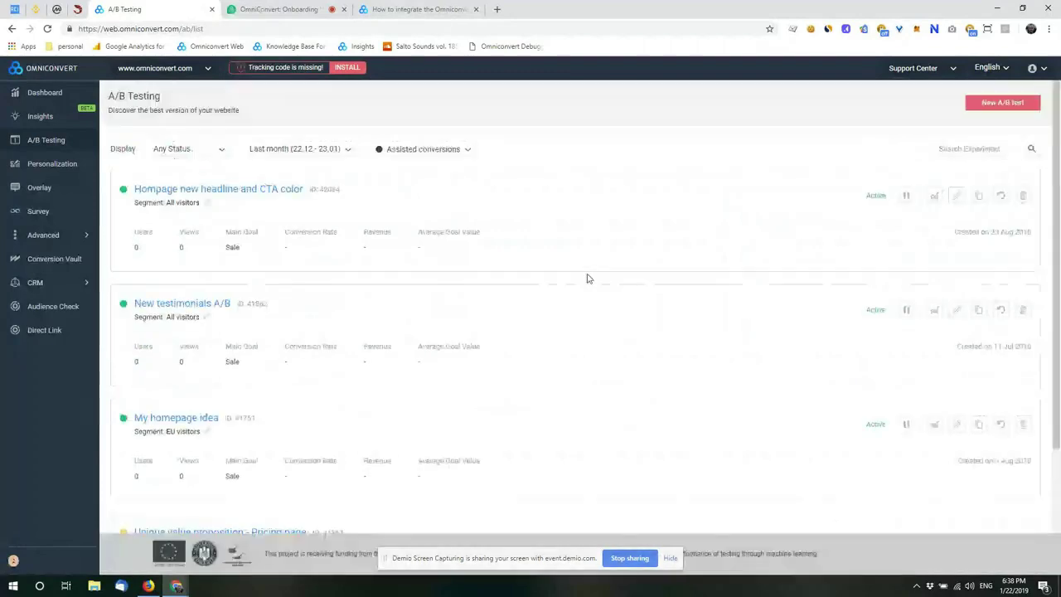
scroll(588, 278, down, 2)
scroll(587, 279, up, 2)
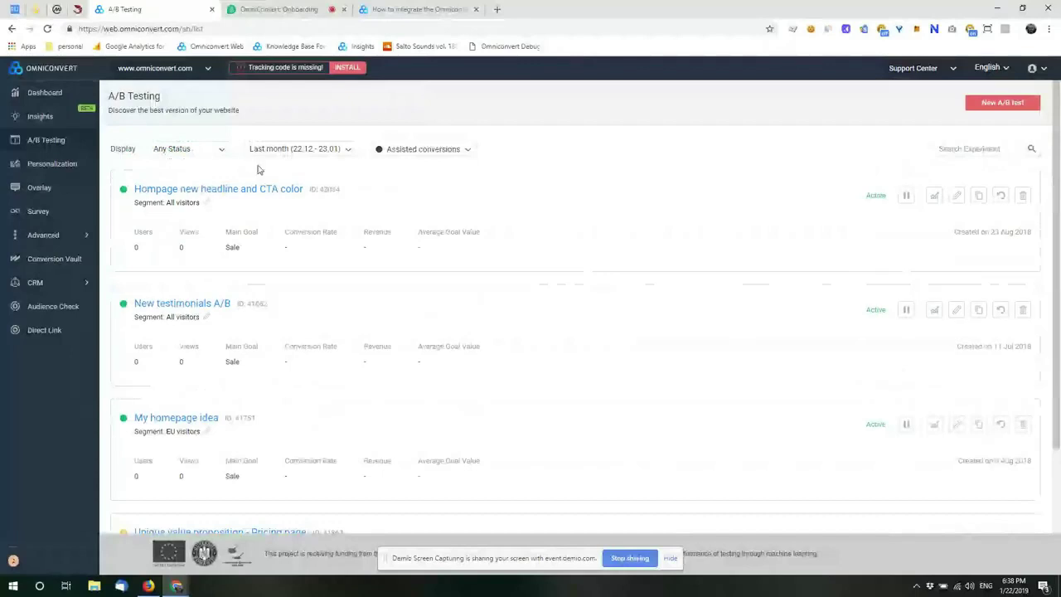
click(998, 146)
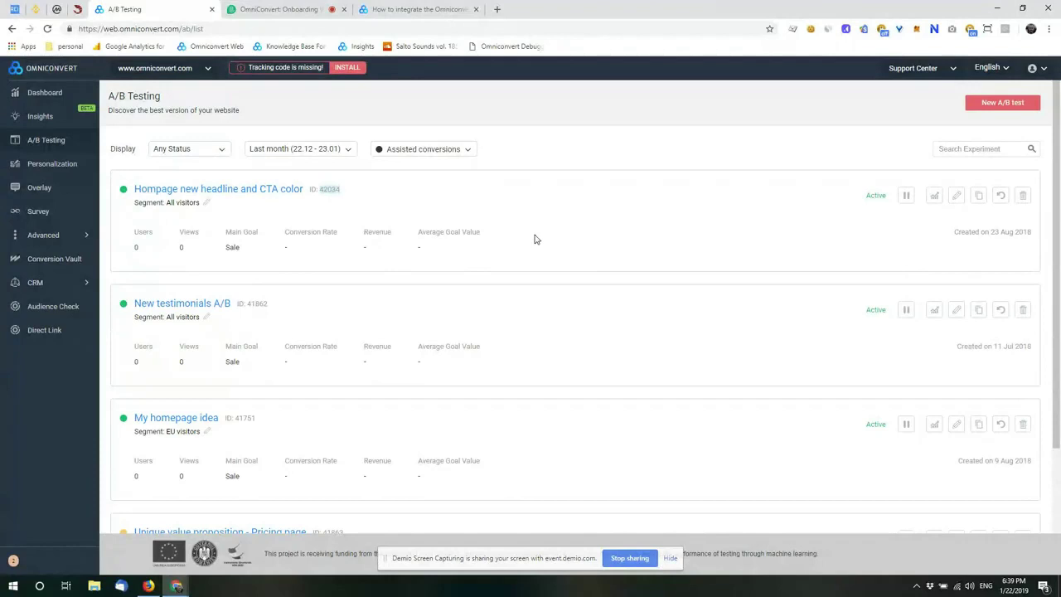
scroll(534, 240, down, 2)
scroll(534, 239, up, 2)
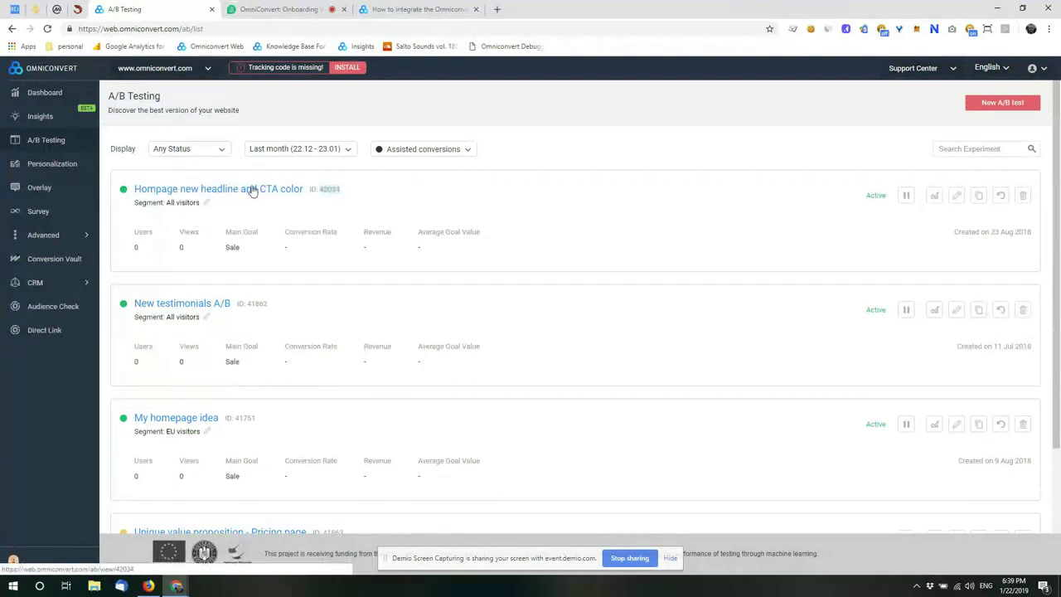
Step: Open the report for the 'Hompage new headline and CTA color' experiment
click(935, 199)
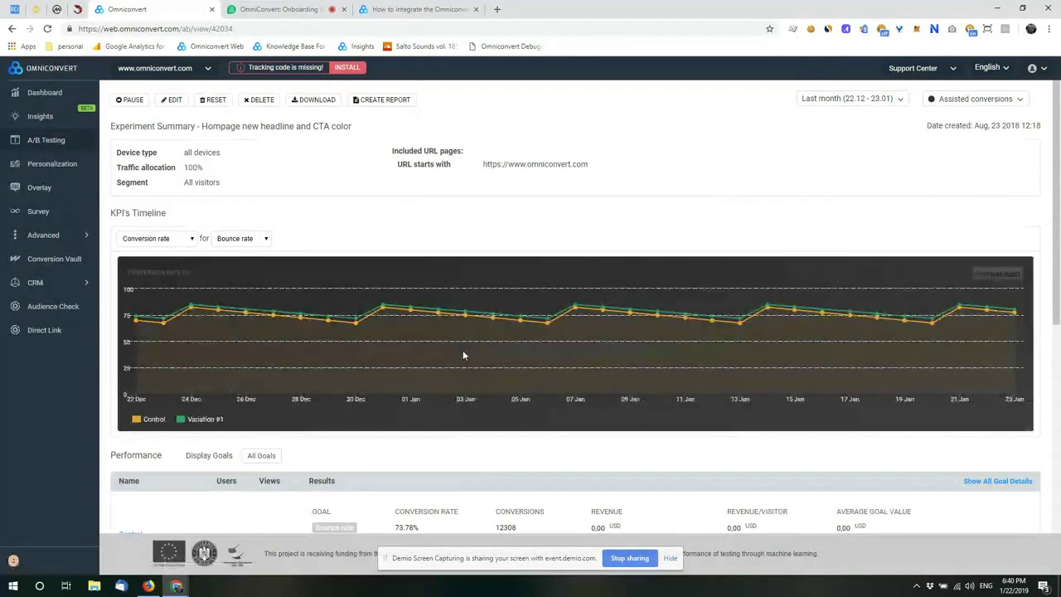
scroll(462, 354, down, 3)
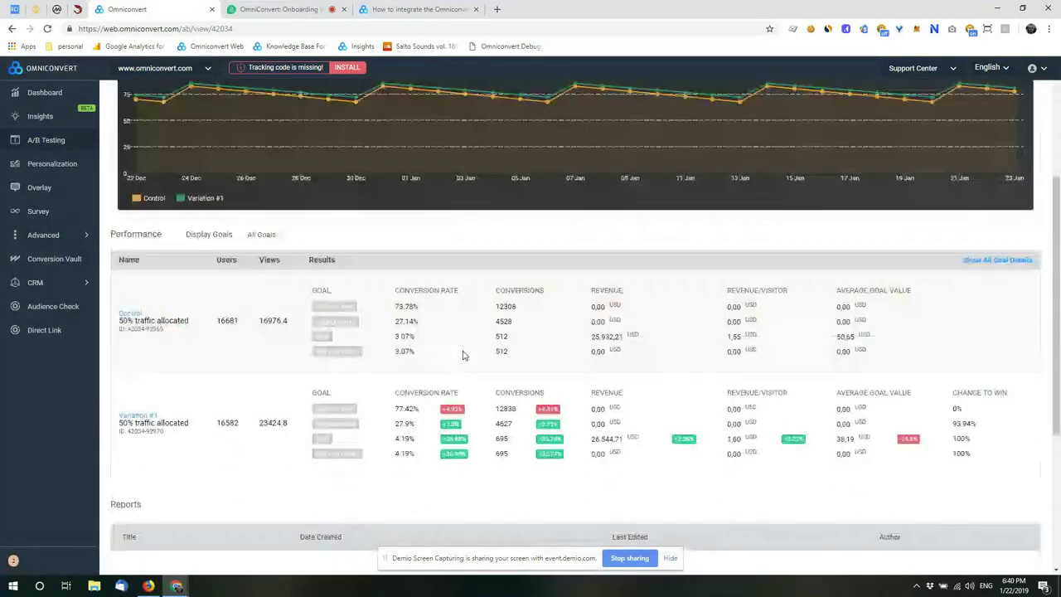
scroll(464, 355, down, 1)
scroll(464, 354, up, 4)
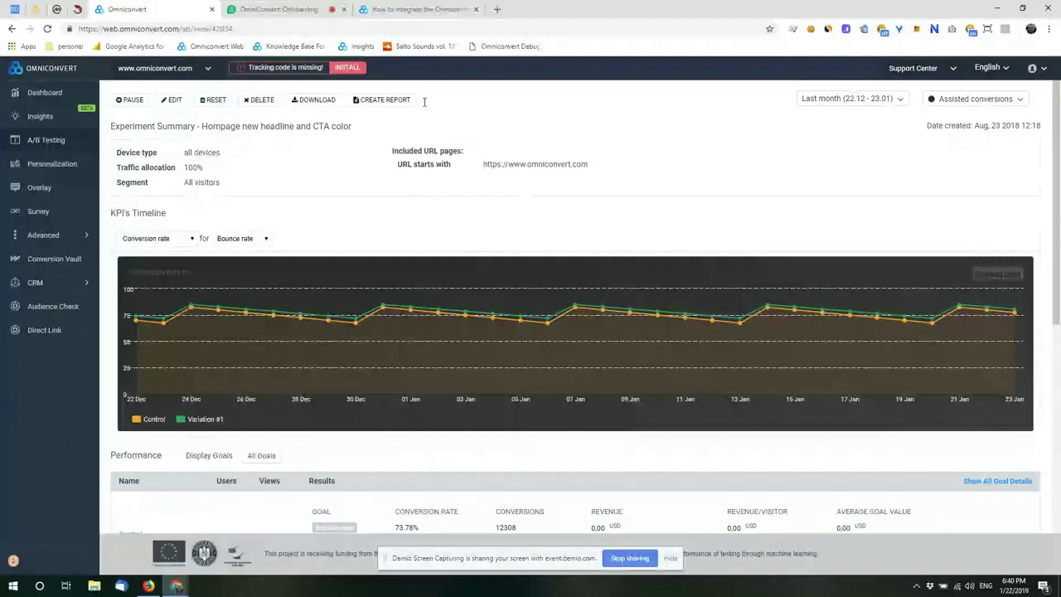
Step: Check the report's date ranges without changing them, then review Control versus Variation #1 results
click(896, 101)
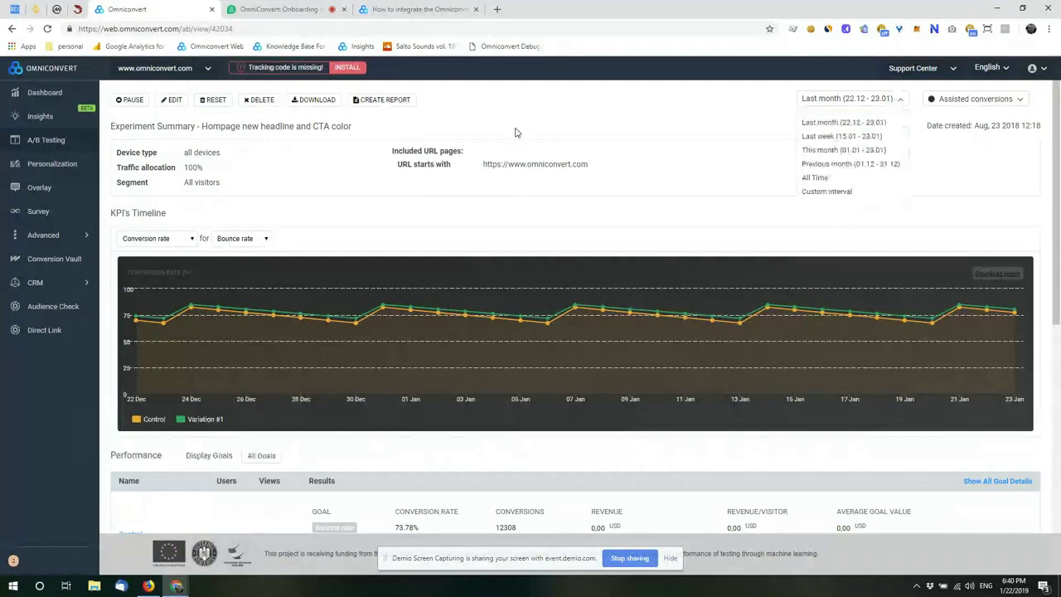
click(489, 136)
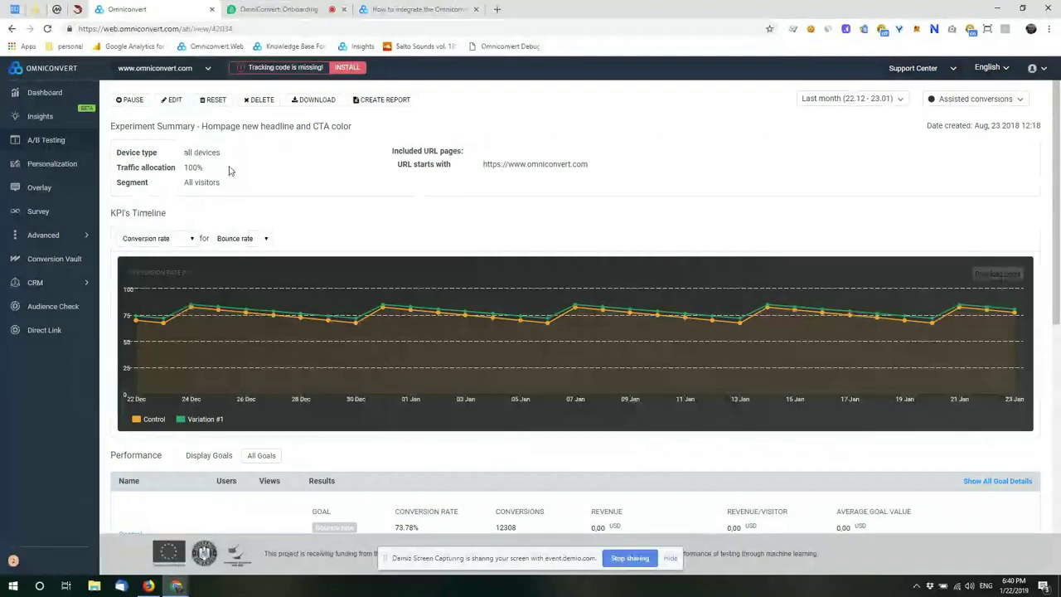
mouse_move(201, 168)
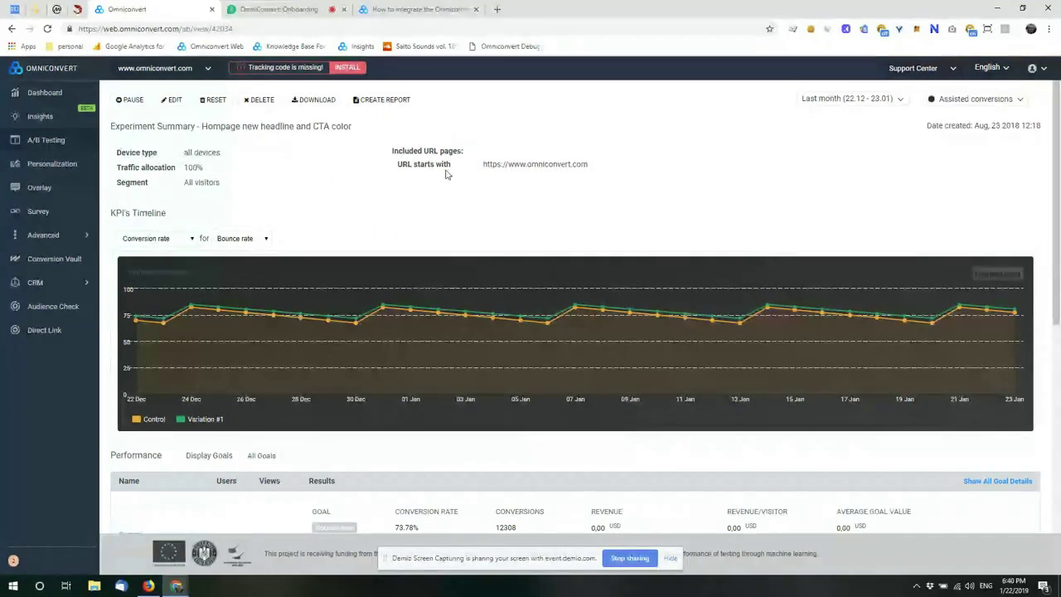
scroll(444, 176, down, 2)
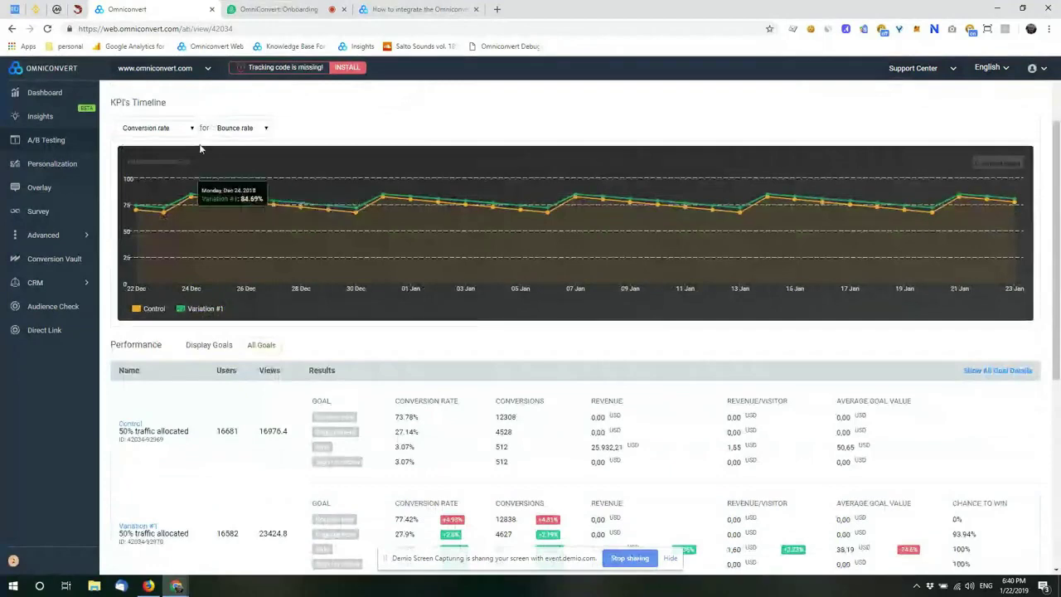
scroll(582, 254, down, 3)
scroll(582, 254, up, 4)
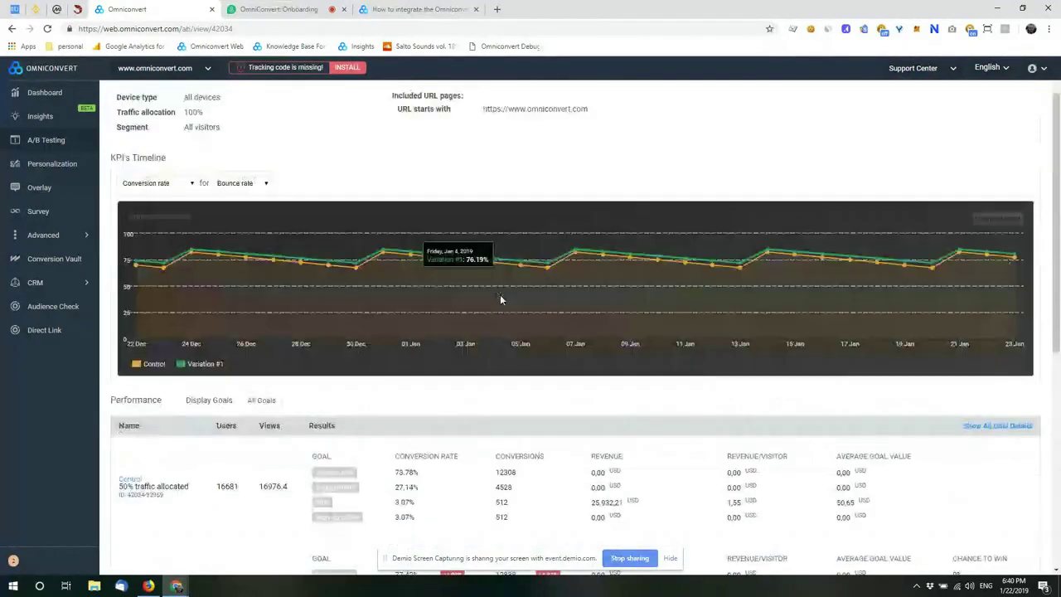
scroll(500, 299, down, 4)
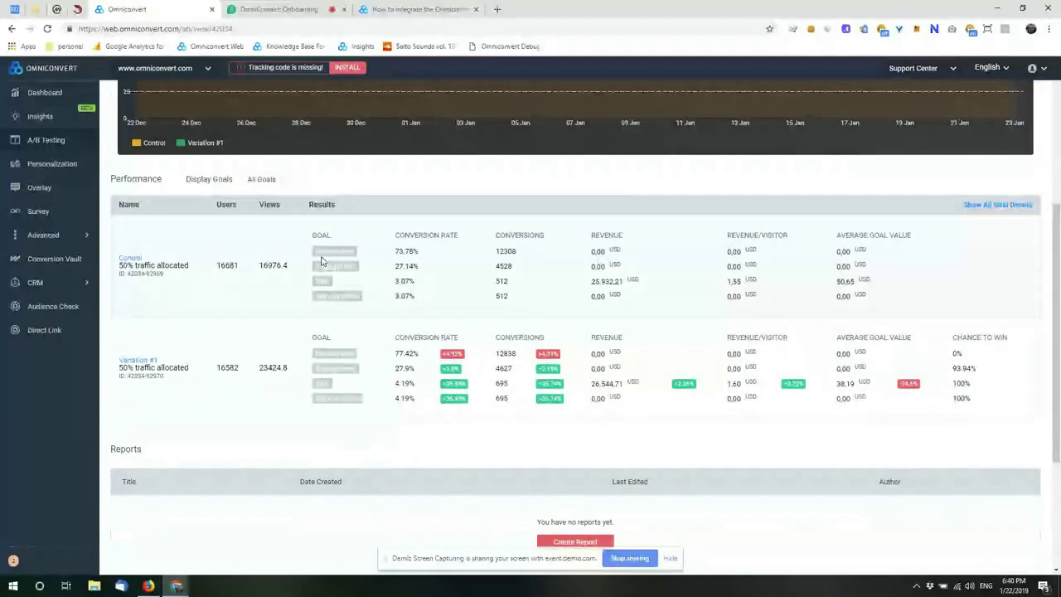
mouse_move(321, 407)
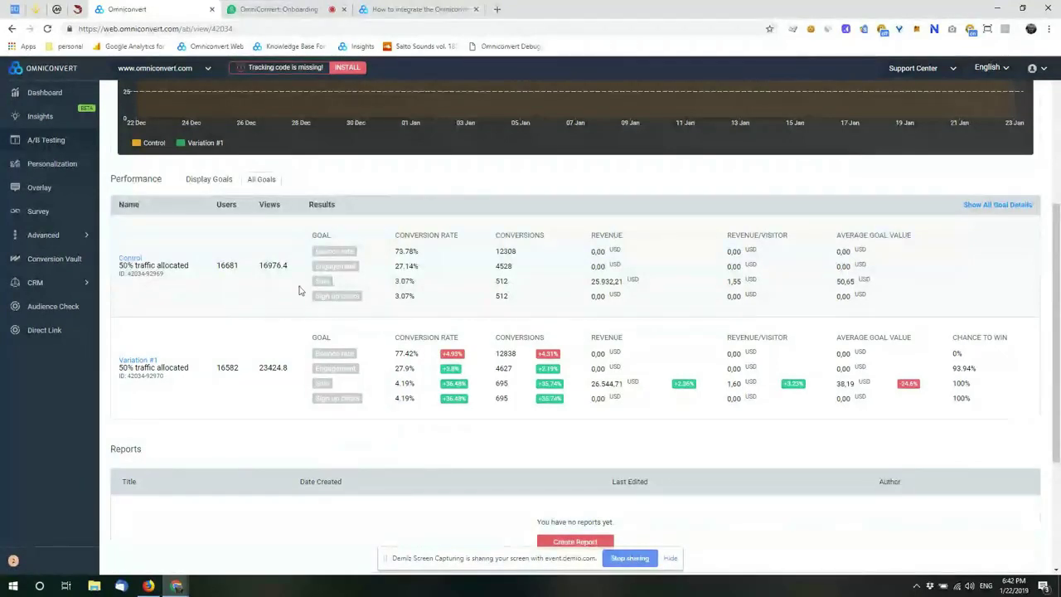
Step: Open the website's Tracking code settings in a new tab
click(208, 72)
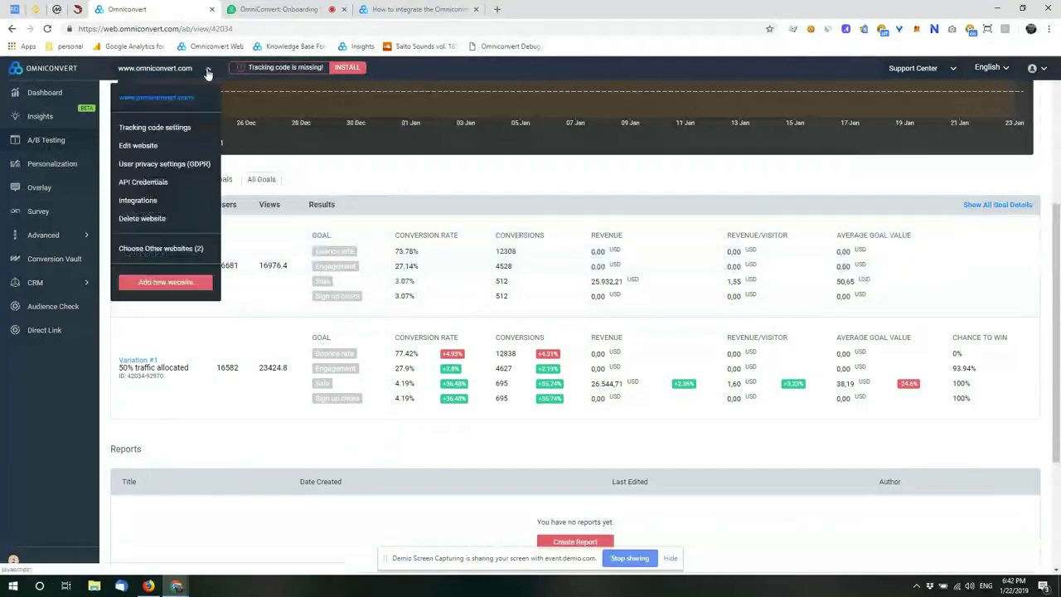
middle_click(168, 130)
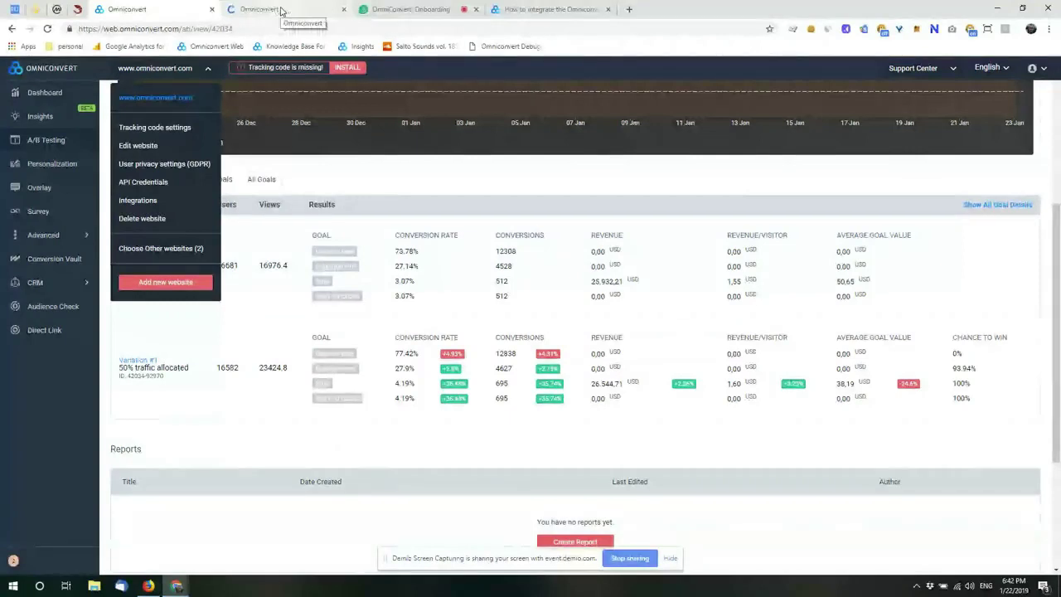
click(280, 10)
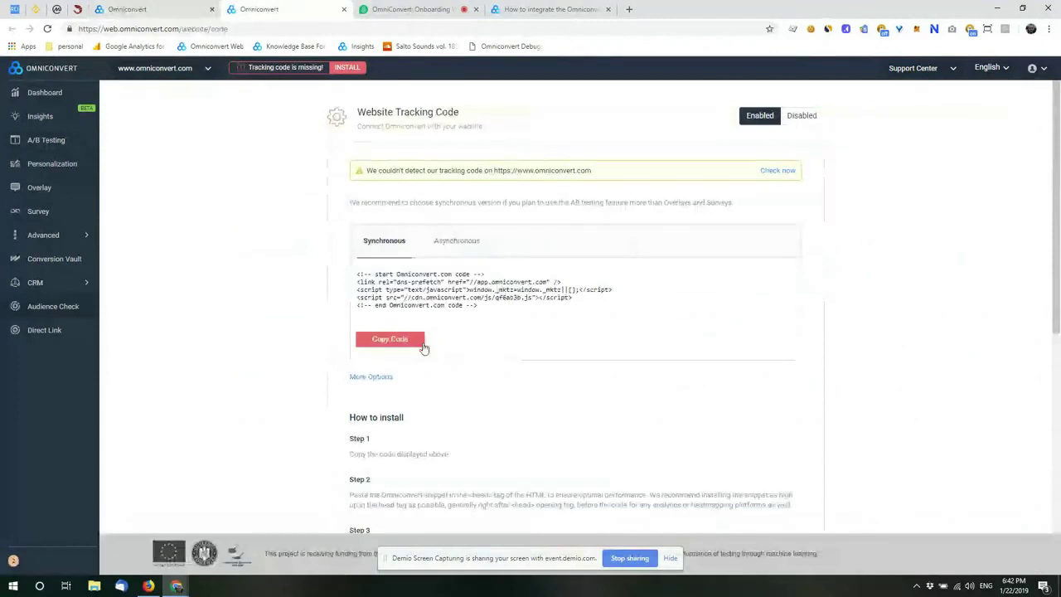
Step: Compare the Asynchronous and Synchronous tracking snippets, ending on Synchronous
drag(479, 306, 353, 276)
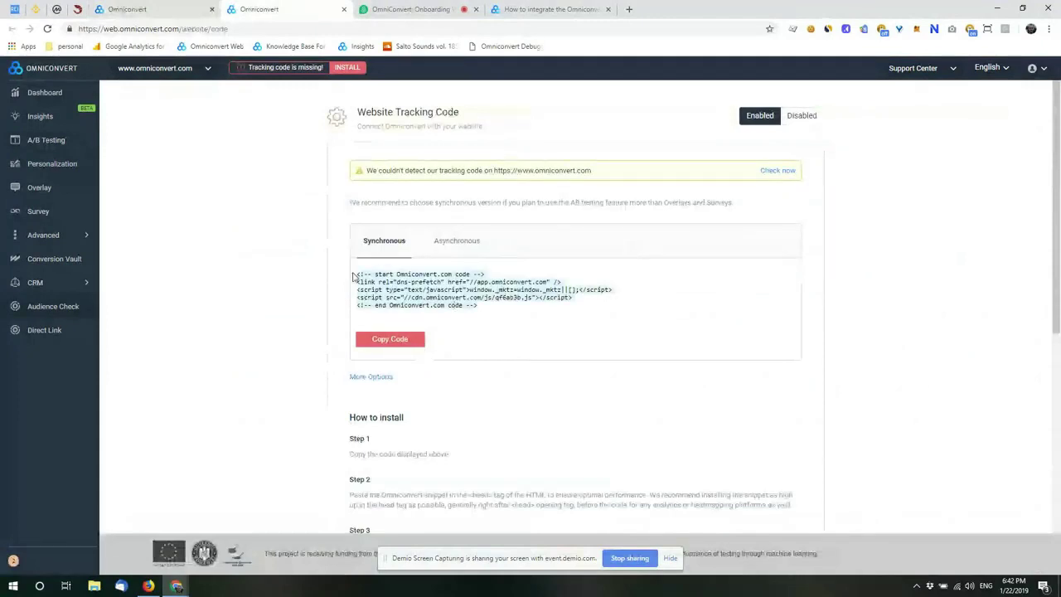
click(507, 318)
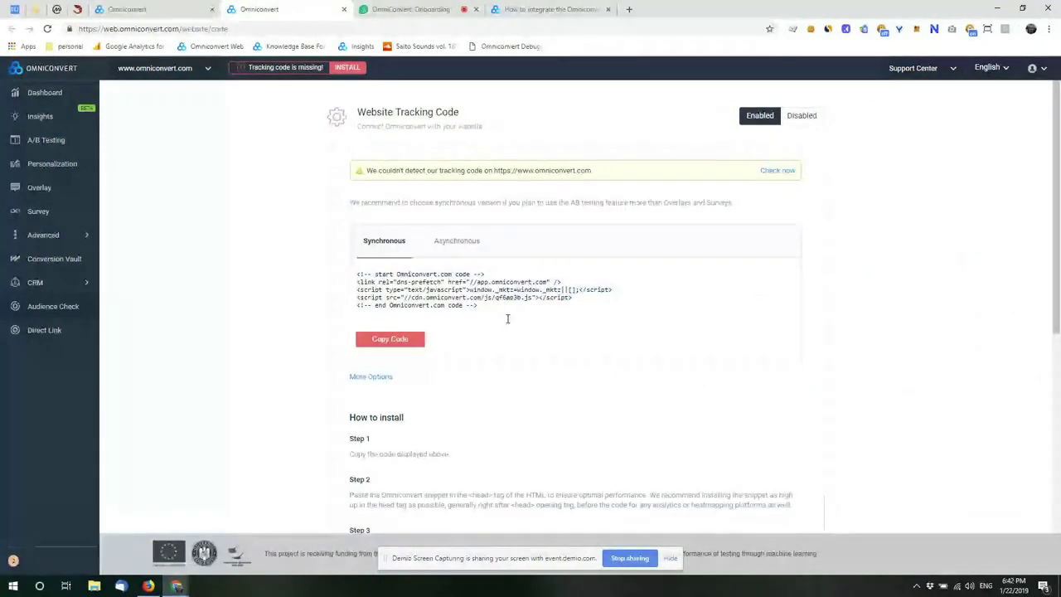
click(470, 241)
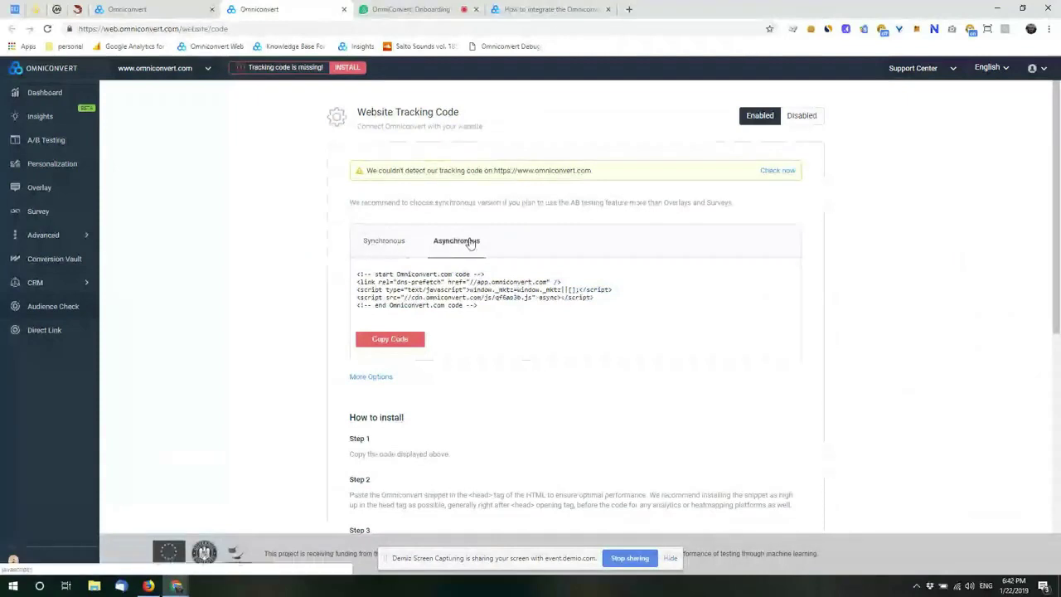
click(377, 243)
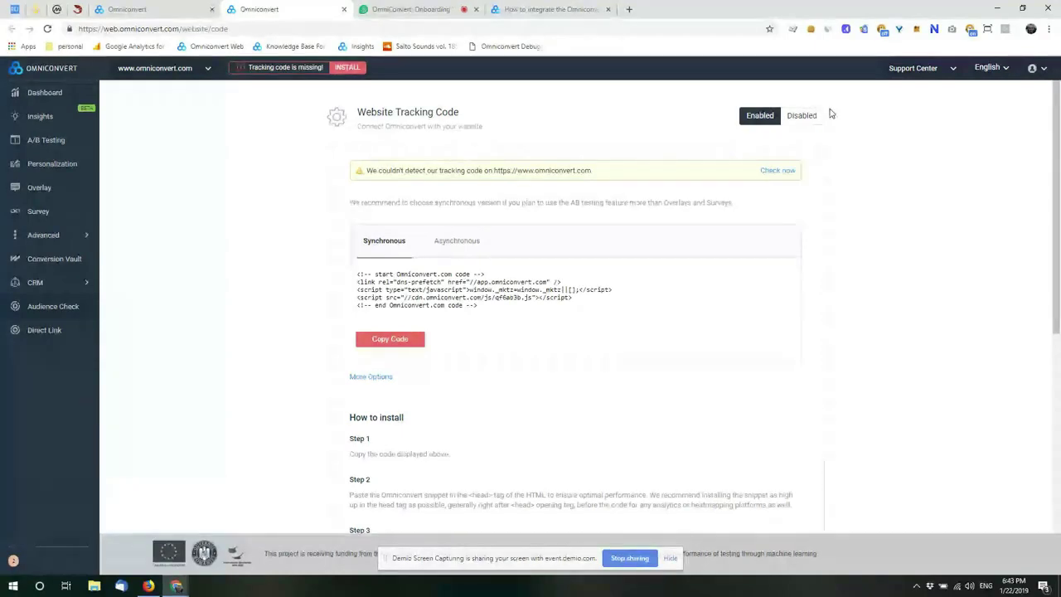
Step: Scroll through the tracking-code install steps, including Step 3's sale-goal snippet
scroll(556, 367, down, 1)
scroll(557, 366, down, 3)
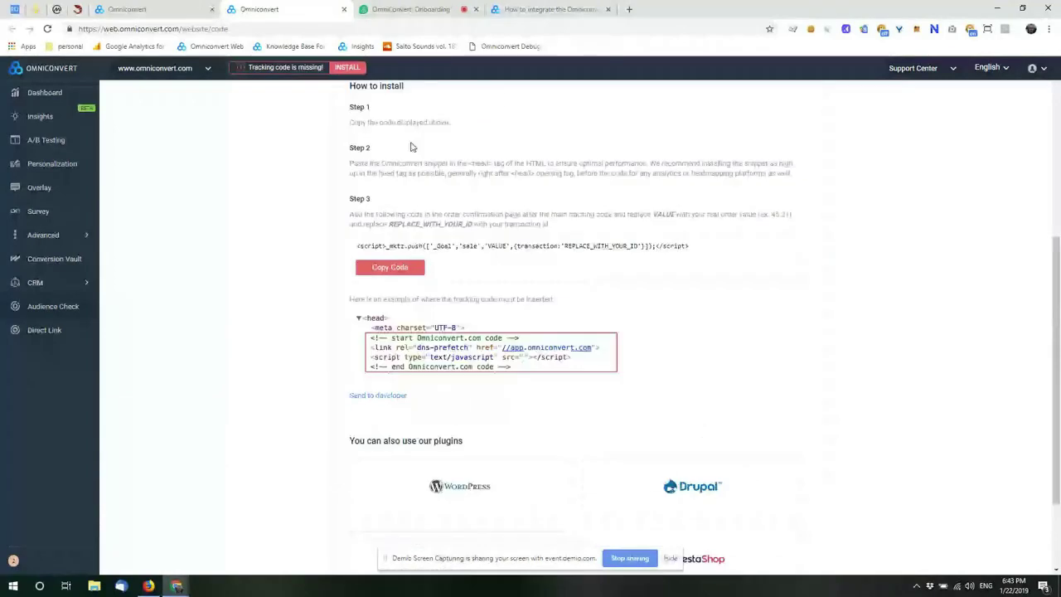
scroll(412, 146, up, 1)
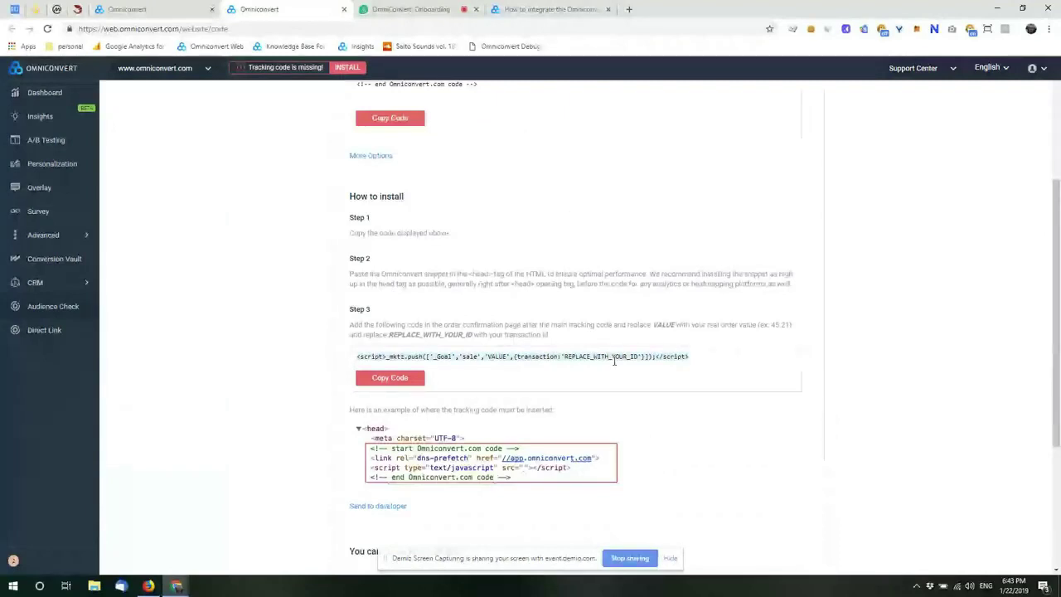
scroll(881, 353, down, 1)
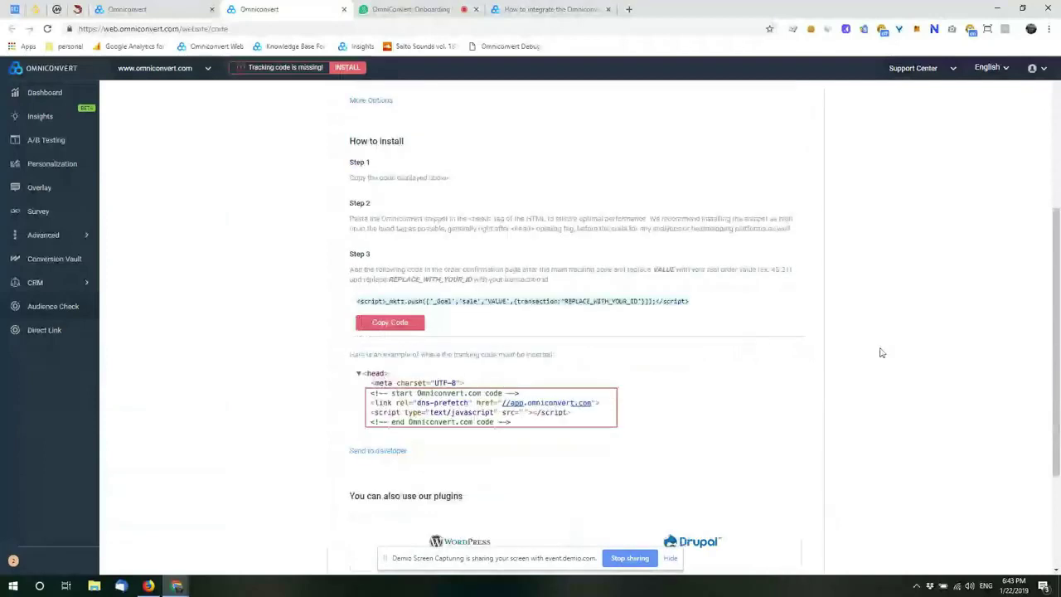
scroll(740, 358, up, 1)
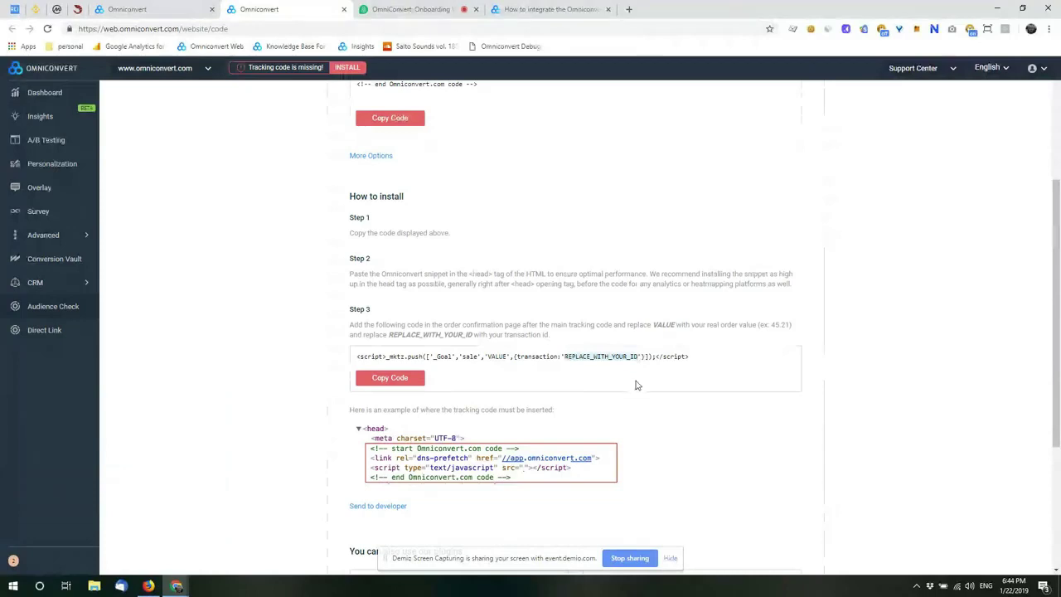
click(149, 8)
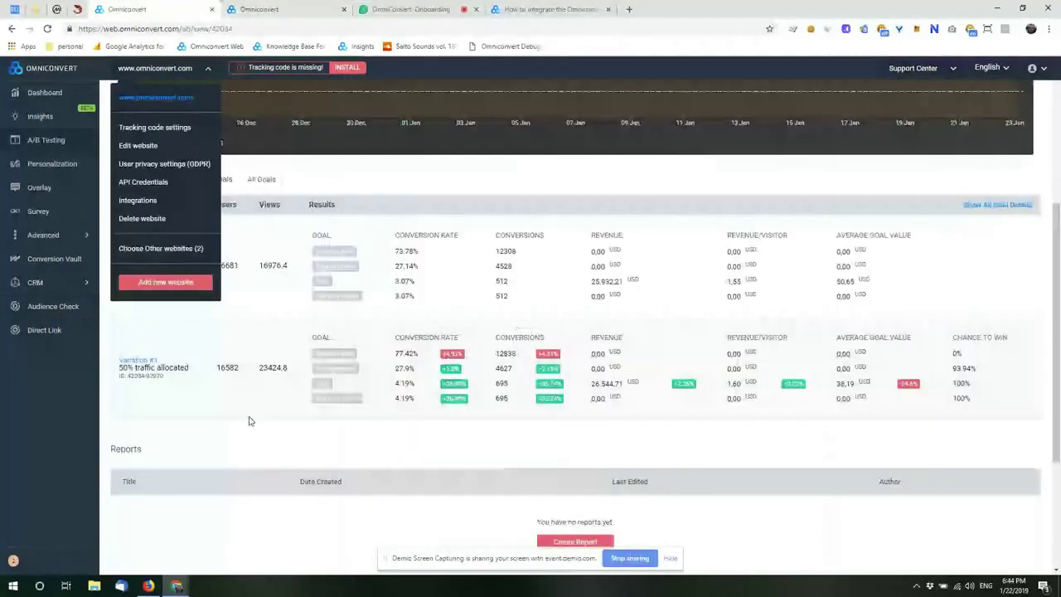
click(251, 421)
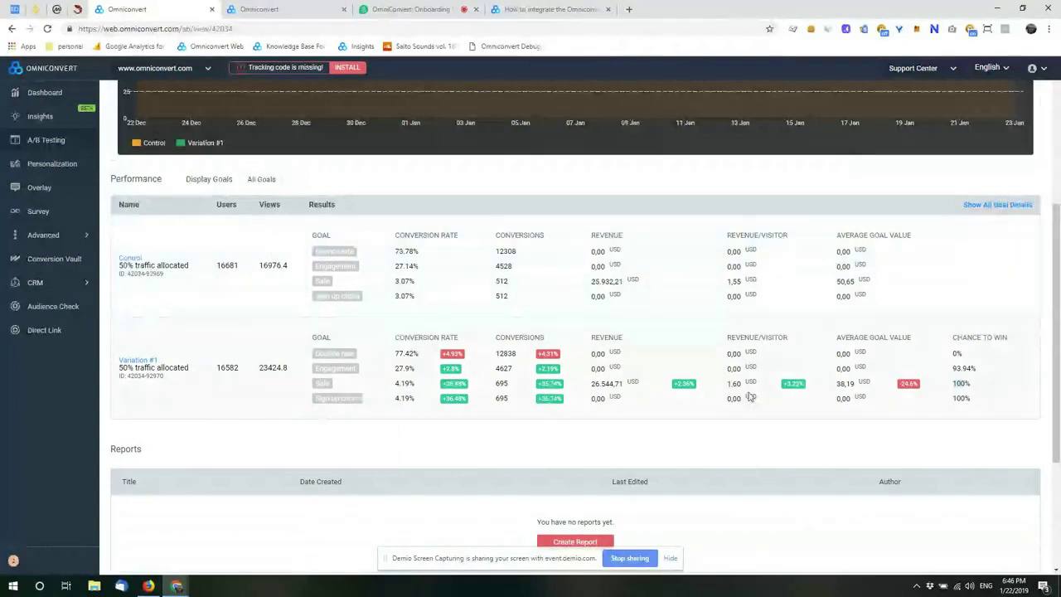
scroll(751, 397, down, 1)
scroll(751, 397, down, 1)
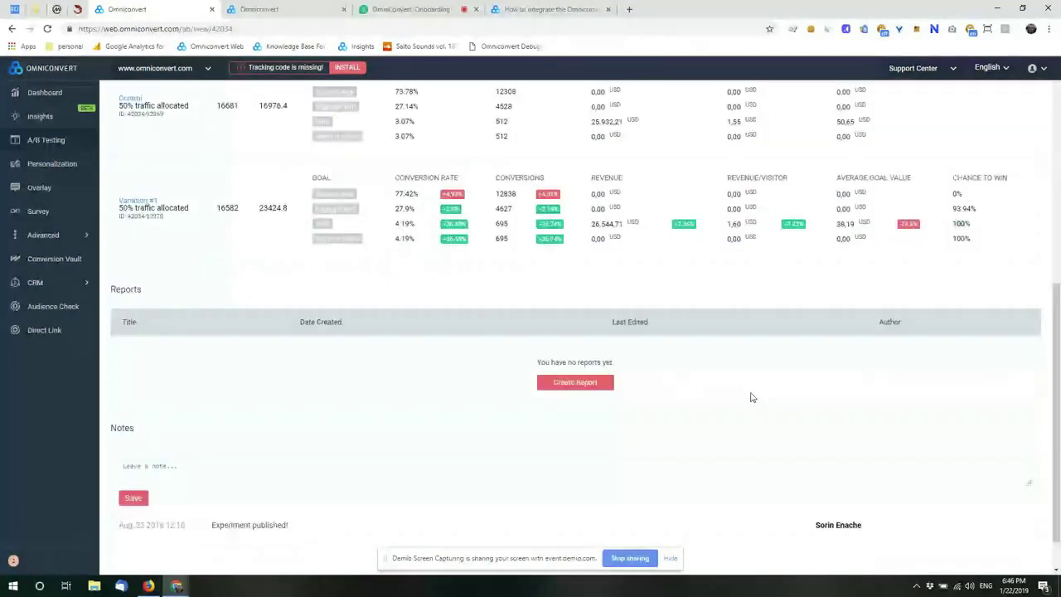
scroll(704, 389, down, 1)
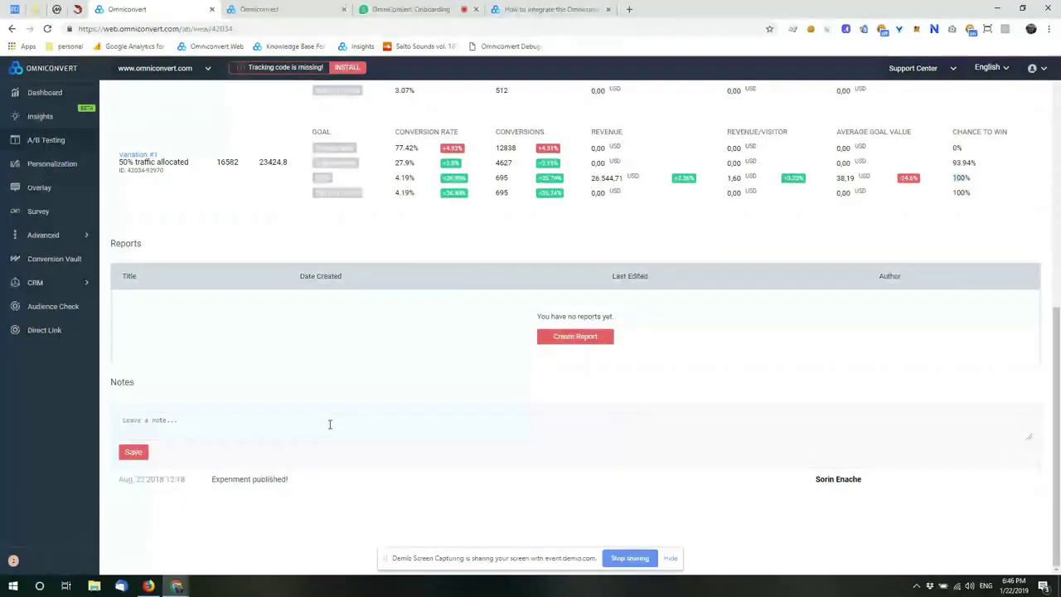
scroll(334, 422, up, 10)
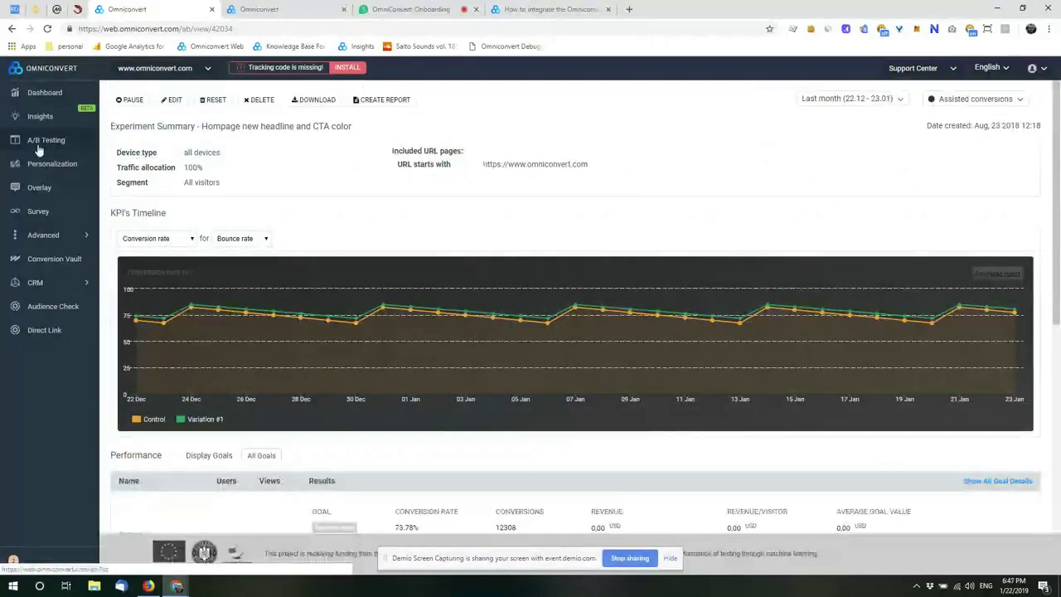
click(41, 141)
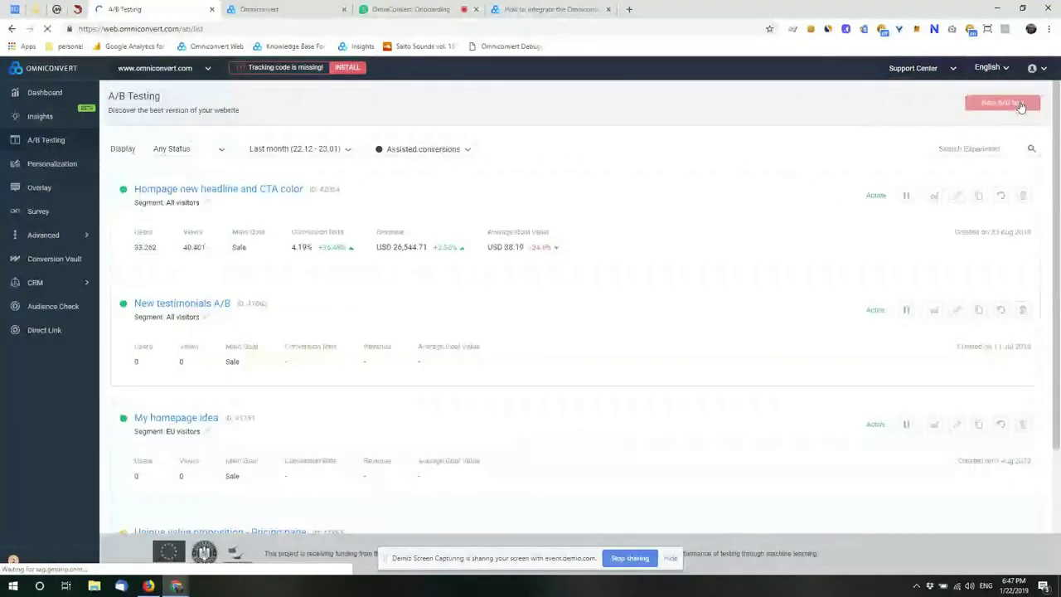
click(1021, 105)
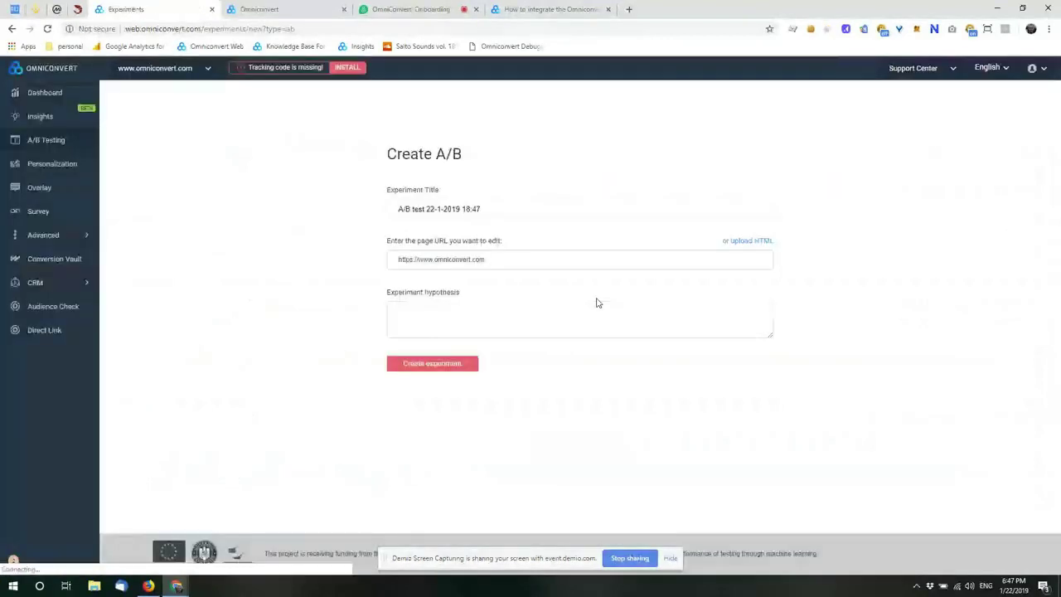
click(508, 203)
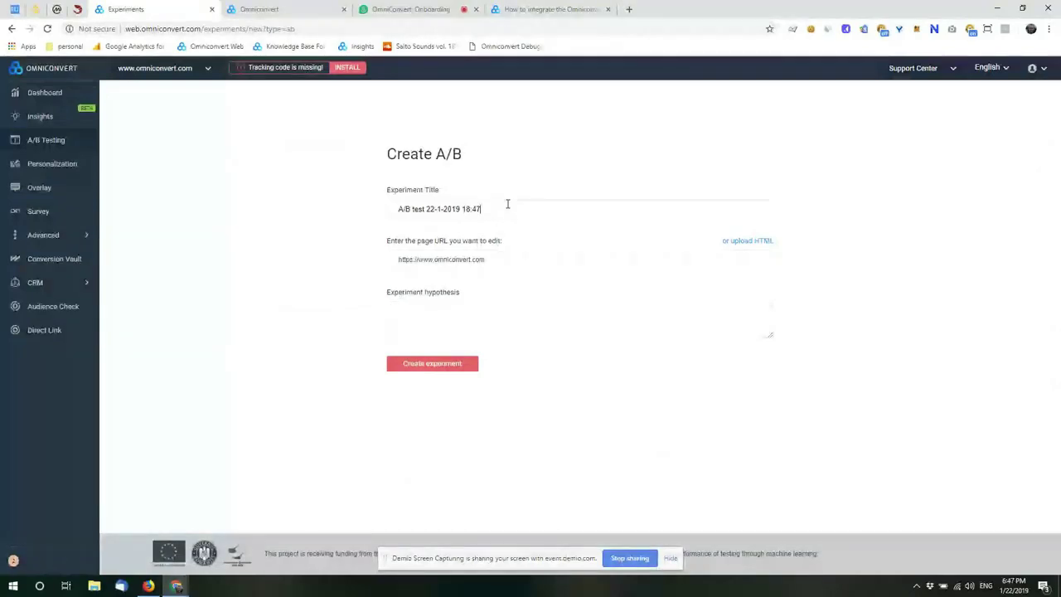
click(516, 263)
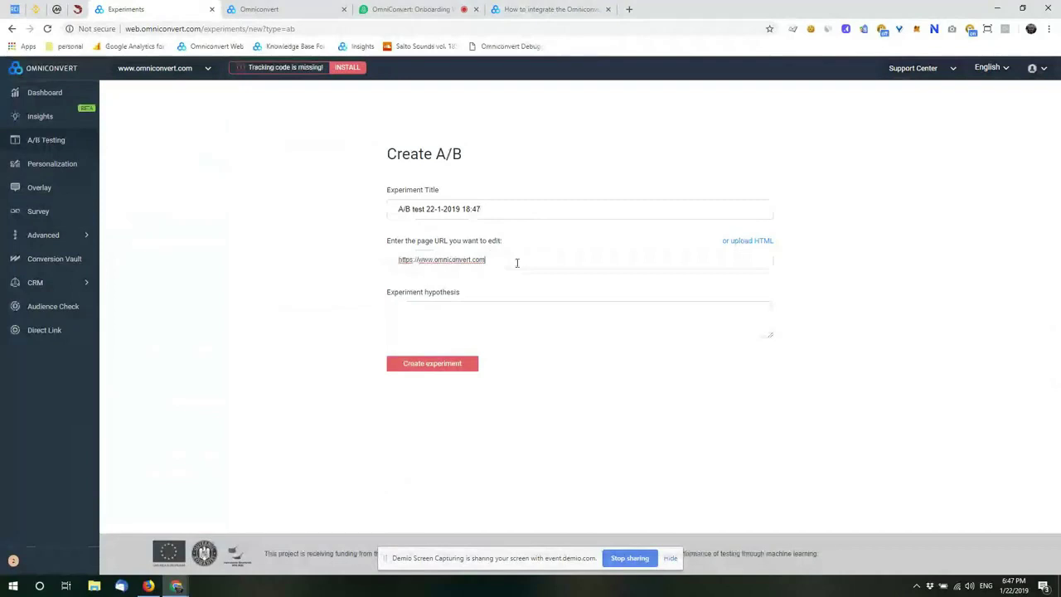
key(Tab)
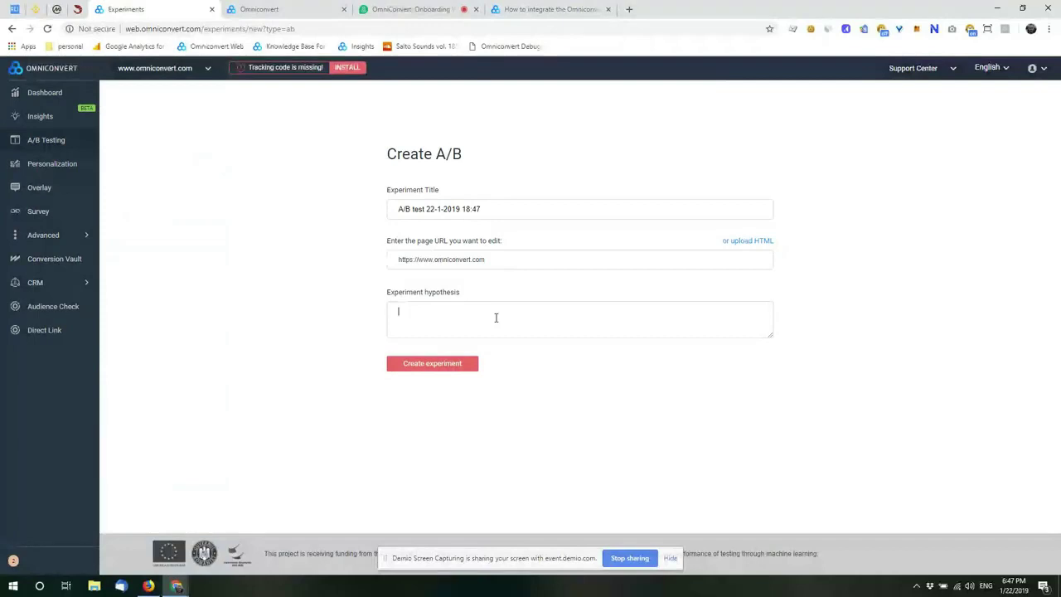
click(431, 363)
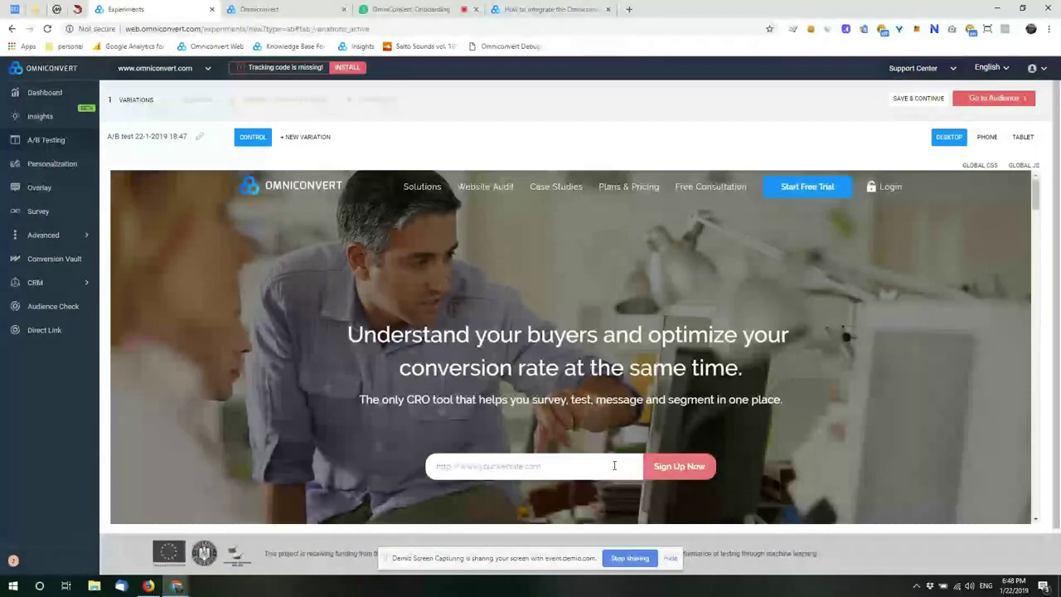
Step: Add Variation #1, try phone and tablet previews, then return to desktop preview
click(316, 139)
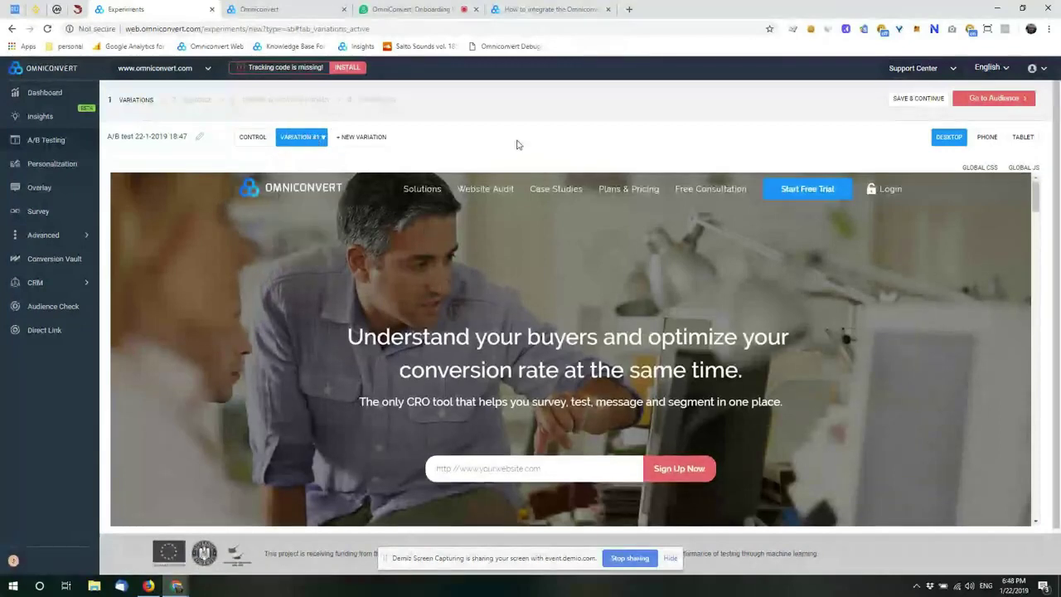
mouse_move(315, 146)
click(987, 139)
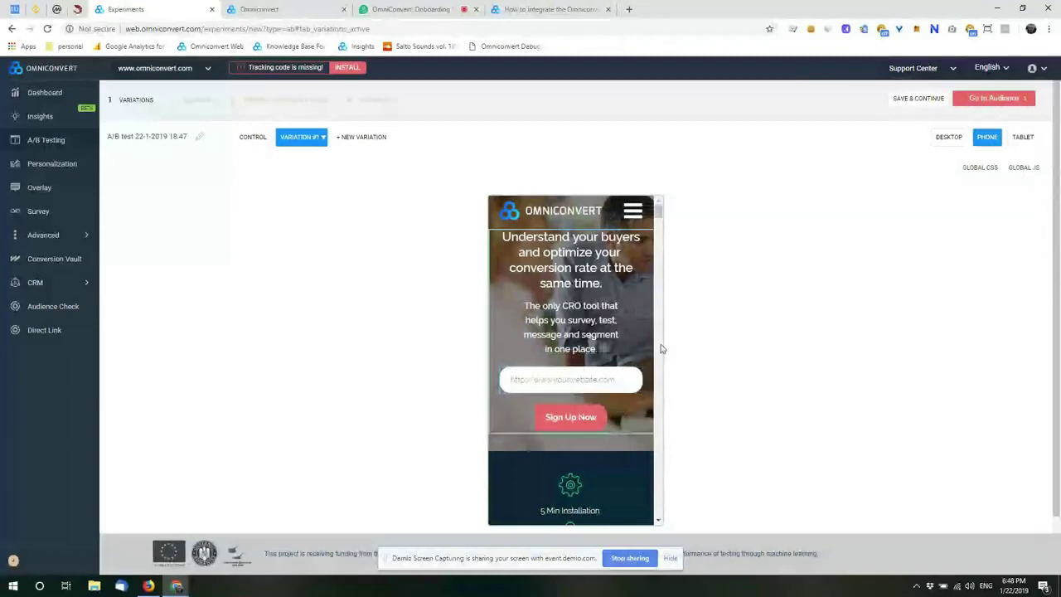
scroll(607, 318, down, 5)
scroll(606, 319, up, 5)
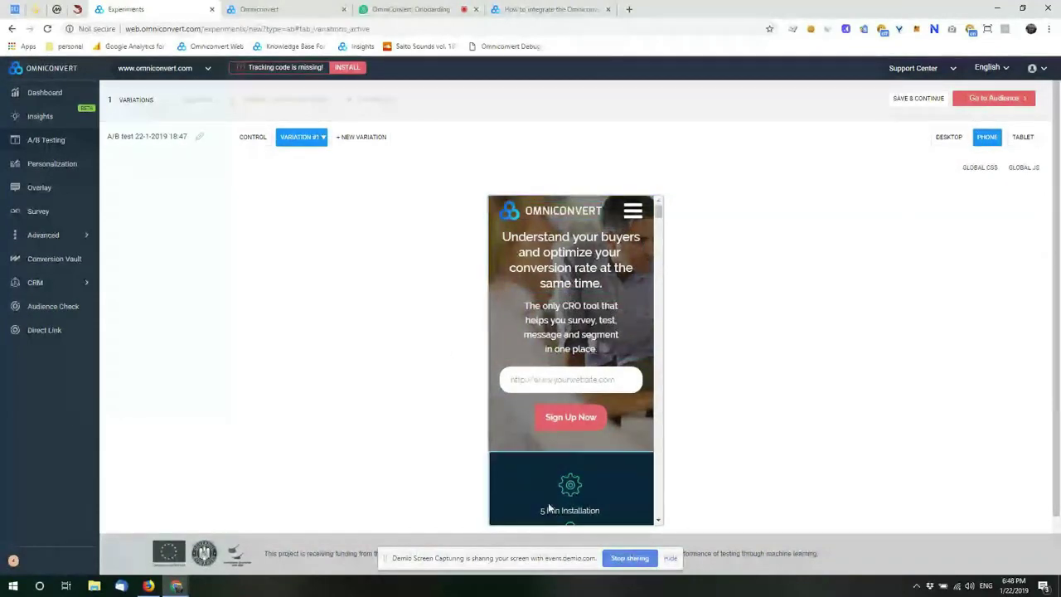
click(1021, 138)
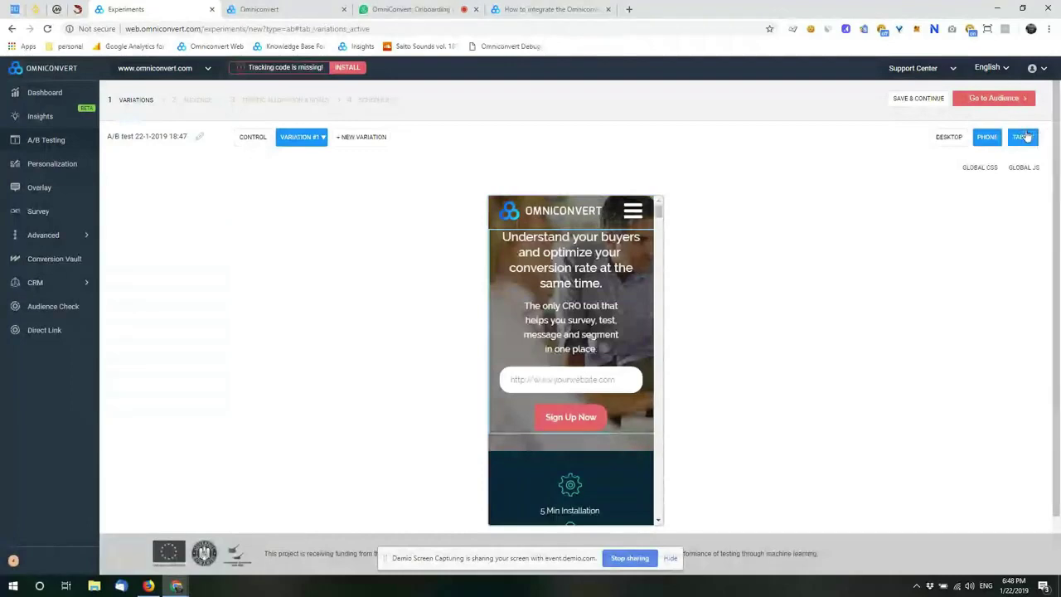
click(949, 141)
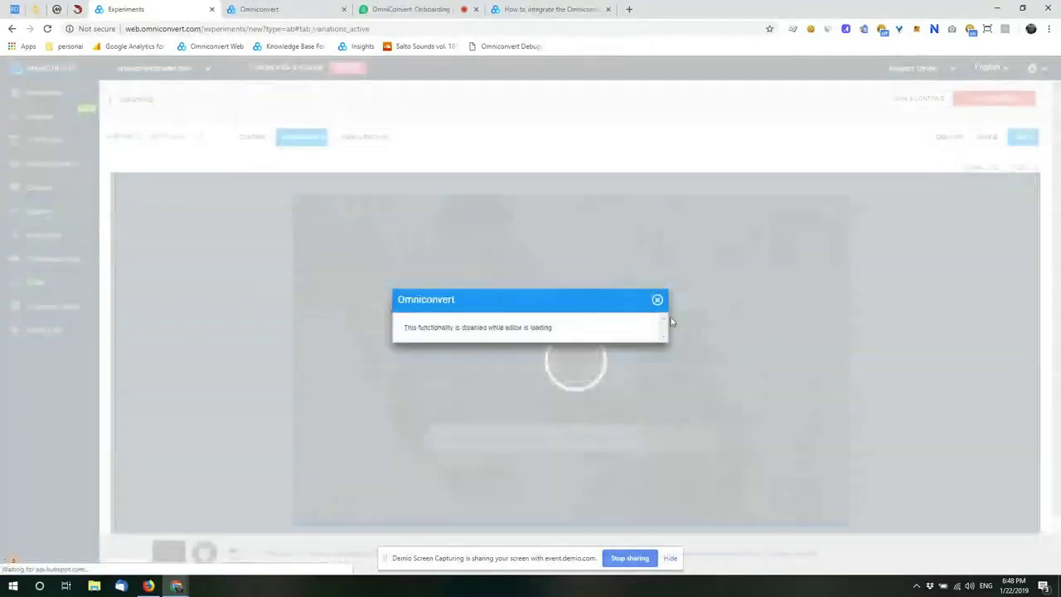
click(656, 304)
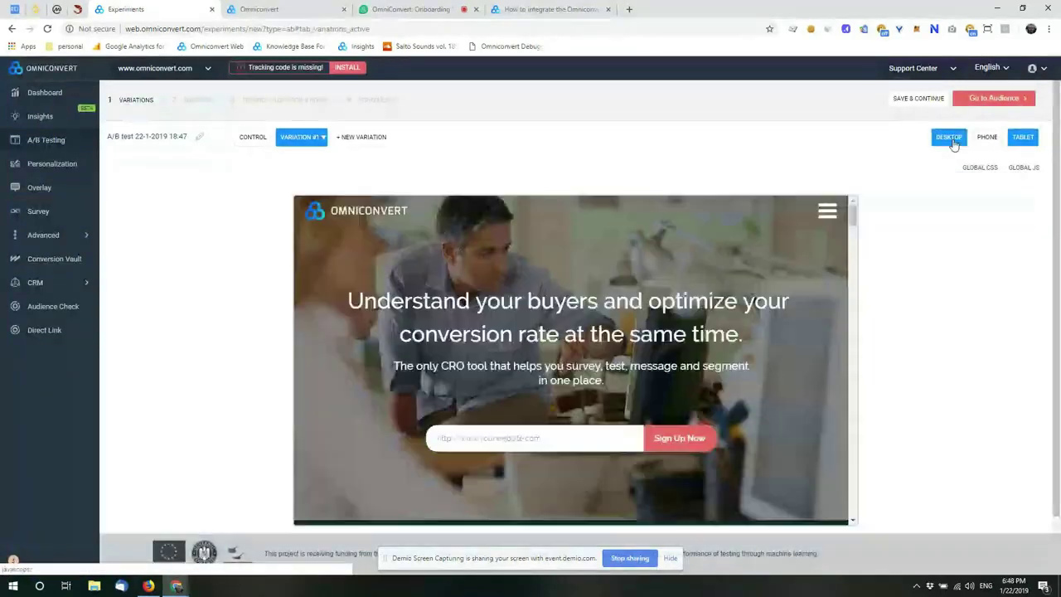
click(950, 138)
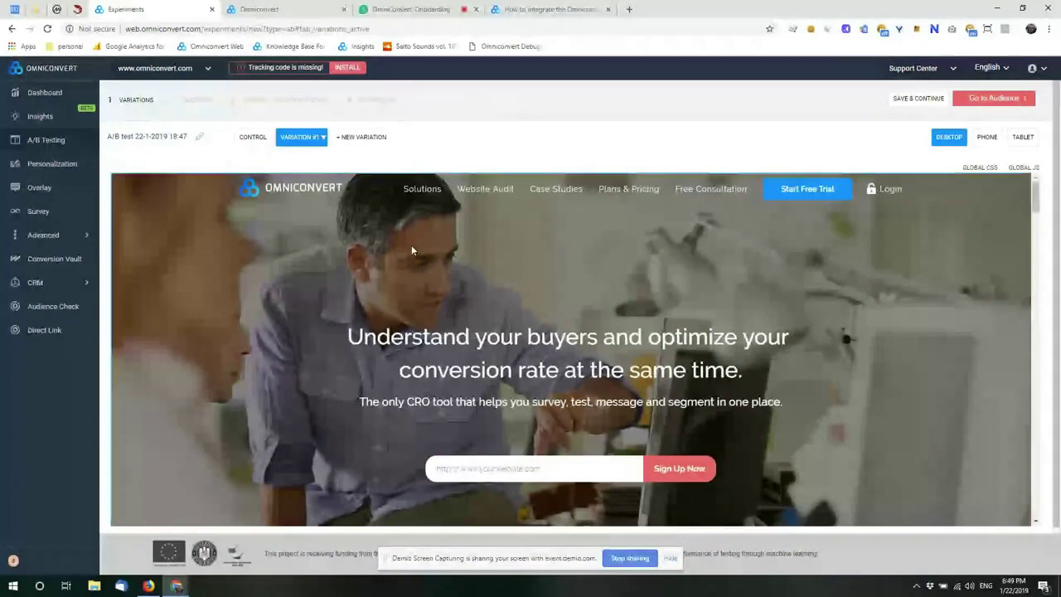
Step: Open the hero heading 'Understand your buyers…' in the Edit text dialog via Edit element > Change Text
click(422, 188)
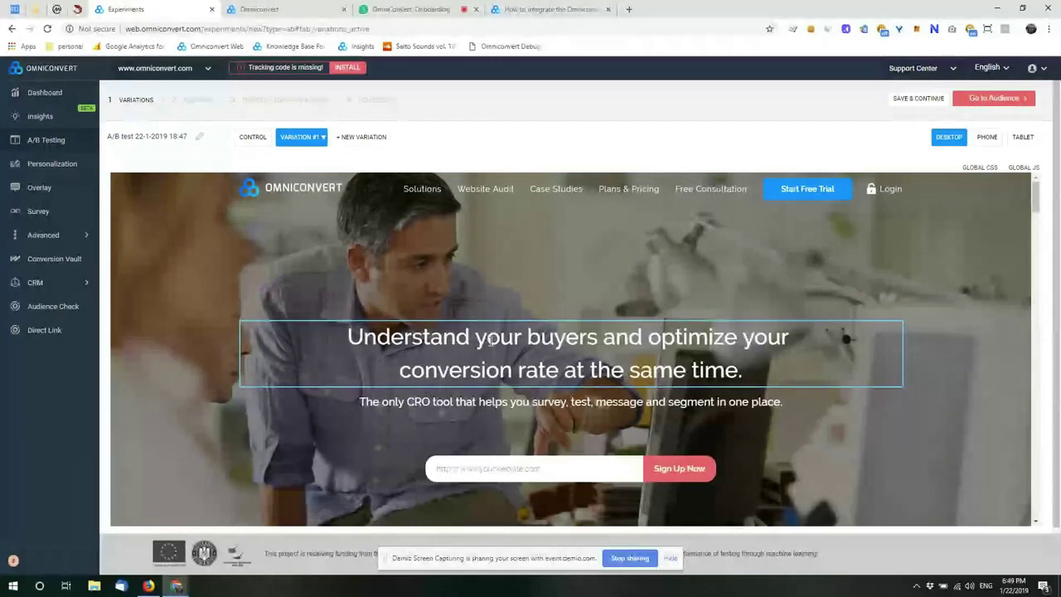
click(491, 341)
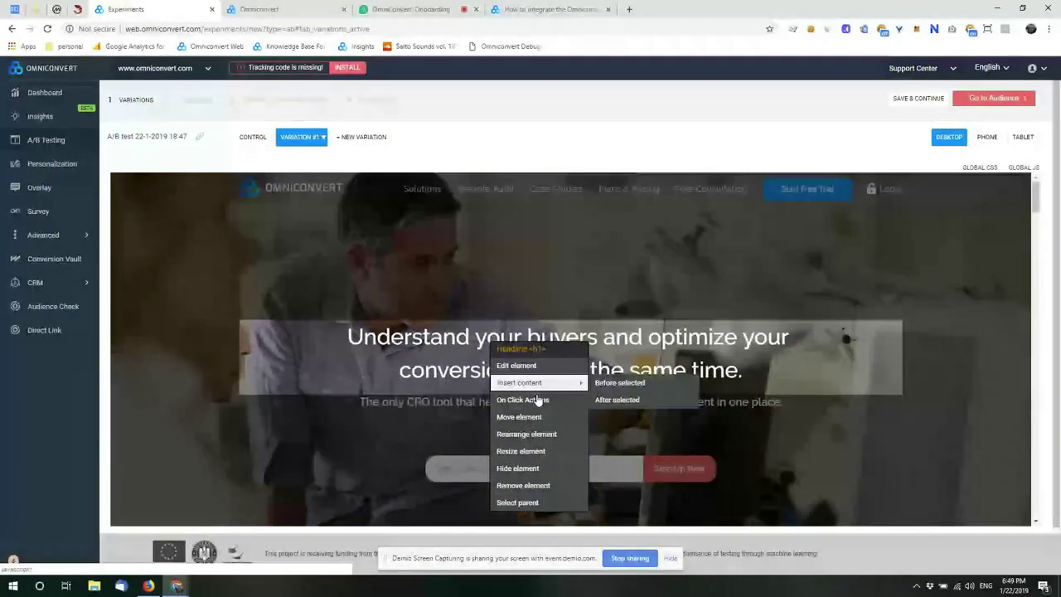
mouse_move(561, 370)
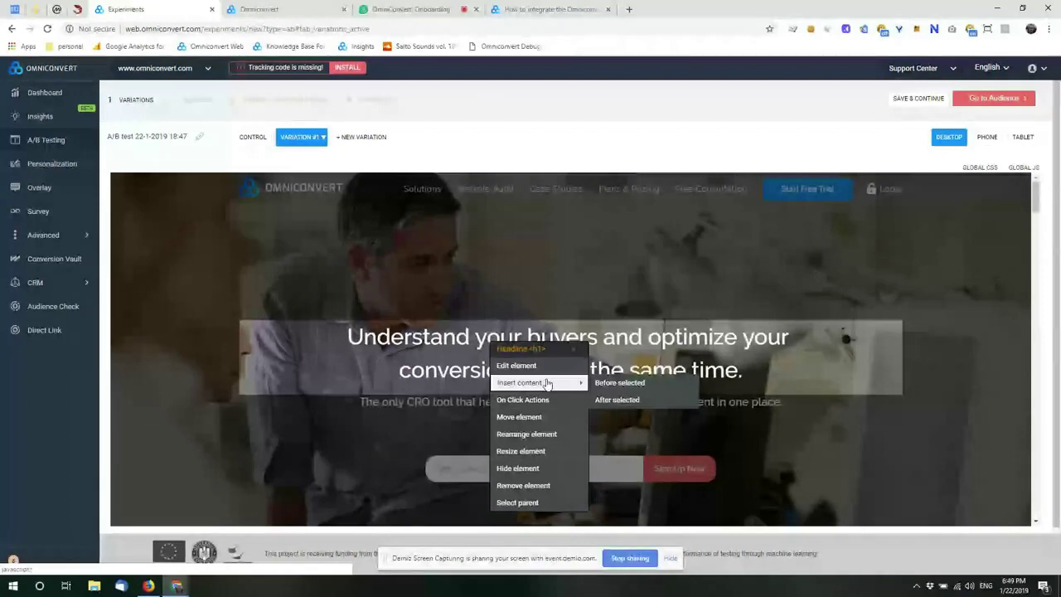
mouse_move(543, 404)
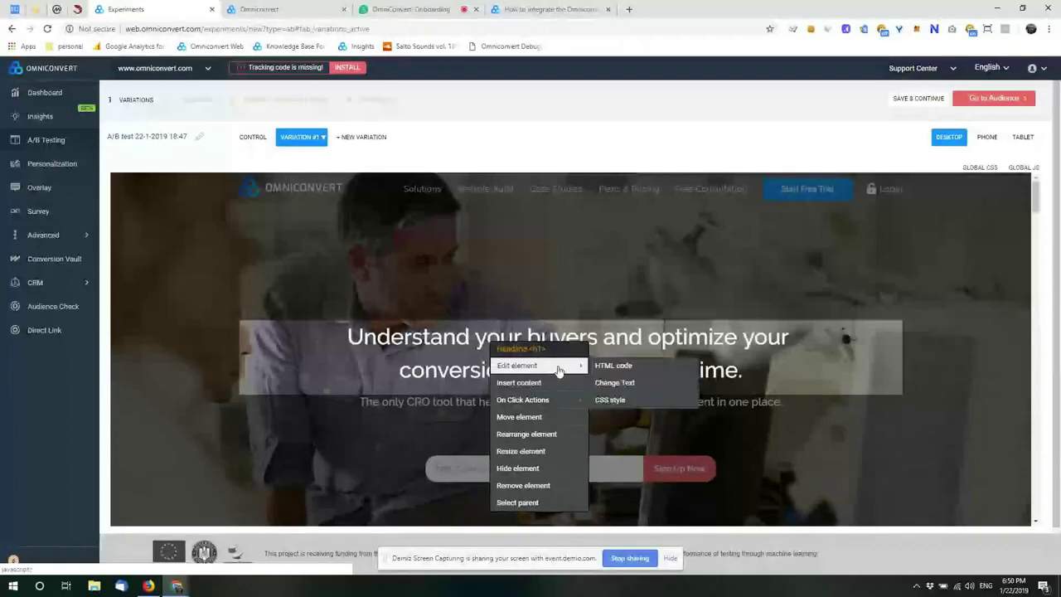
click(620, 382)
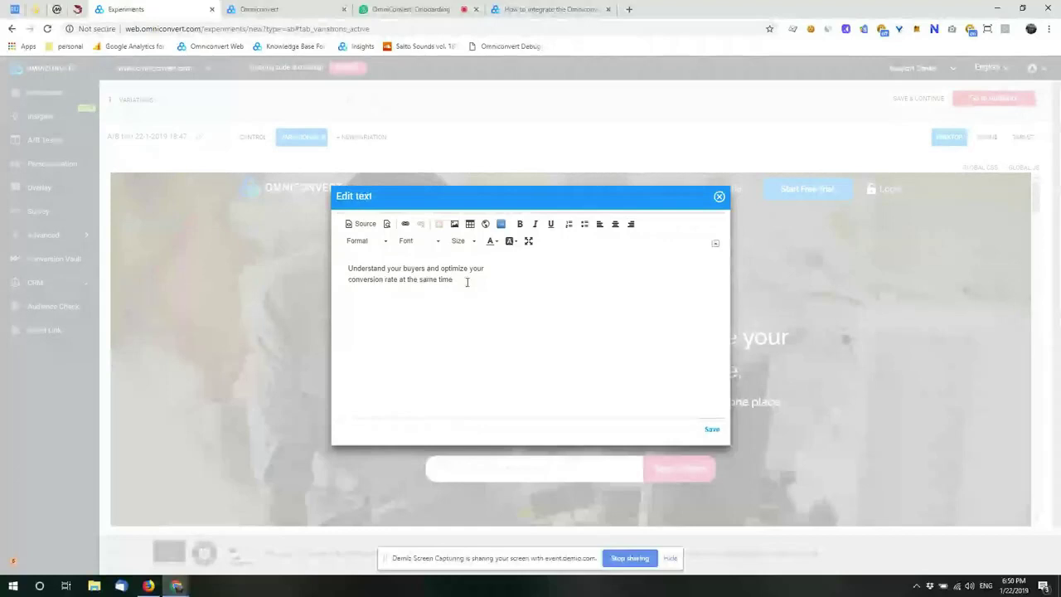
Step: Replace the hero headline with 'The all in one Conversion Rate Optimization tool every marketeer needs' and save
key(ctrl+a)
text(The )
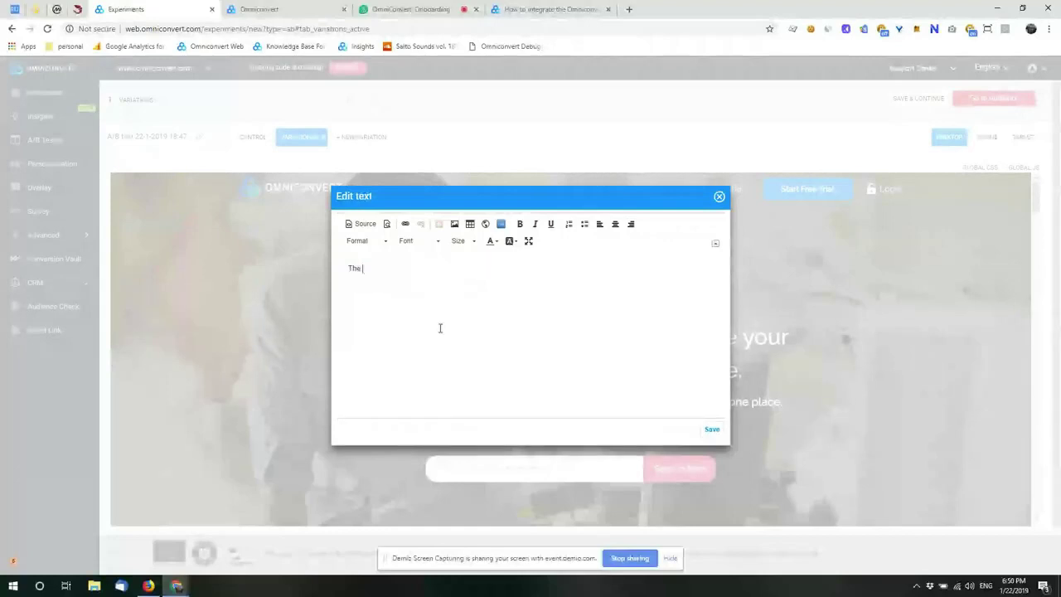
text(all in one )
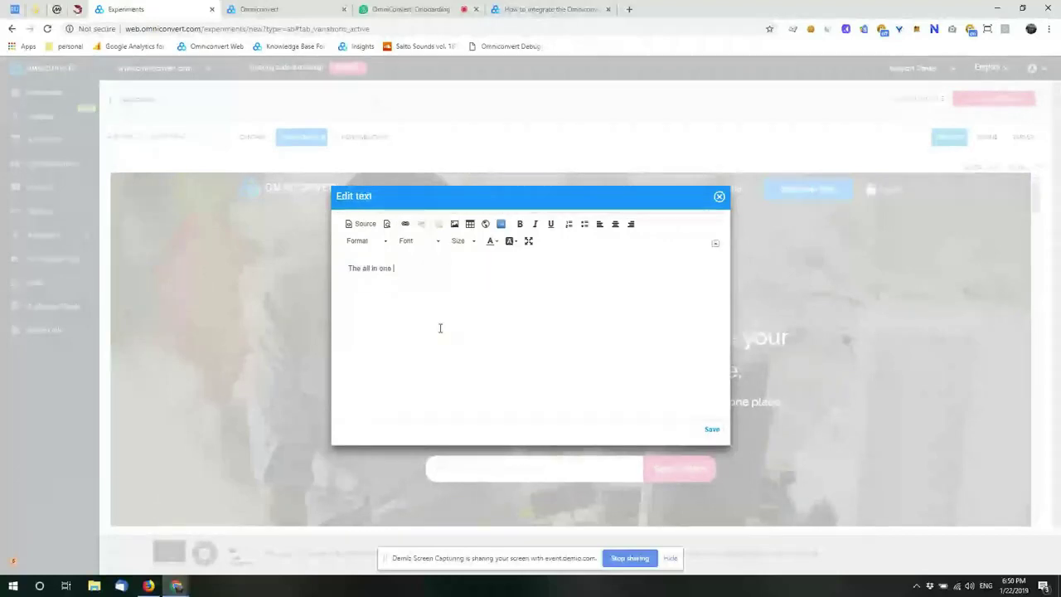
text(Conver)
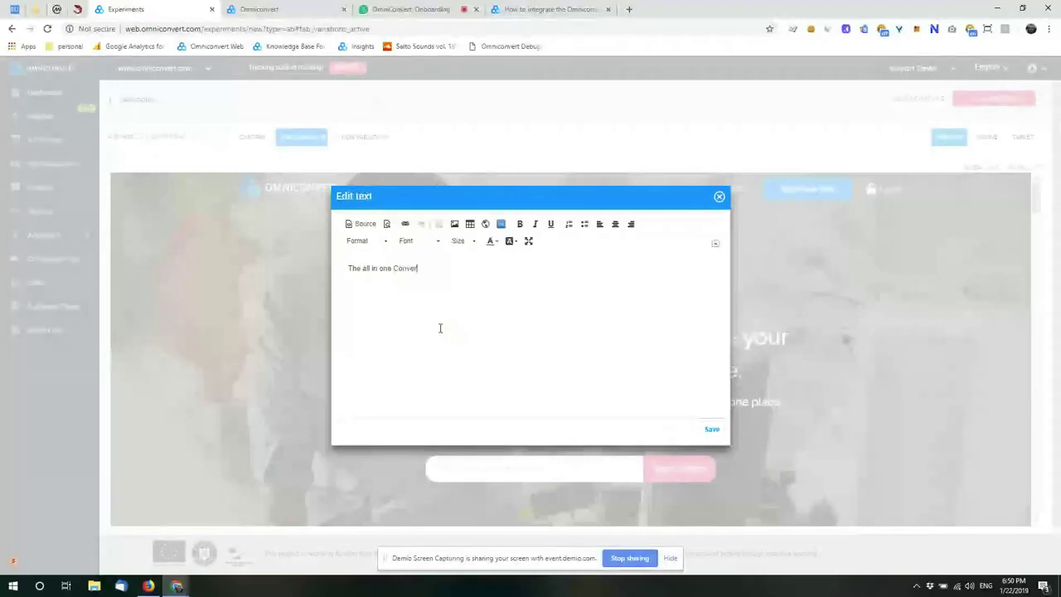
text(sion Rate )
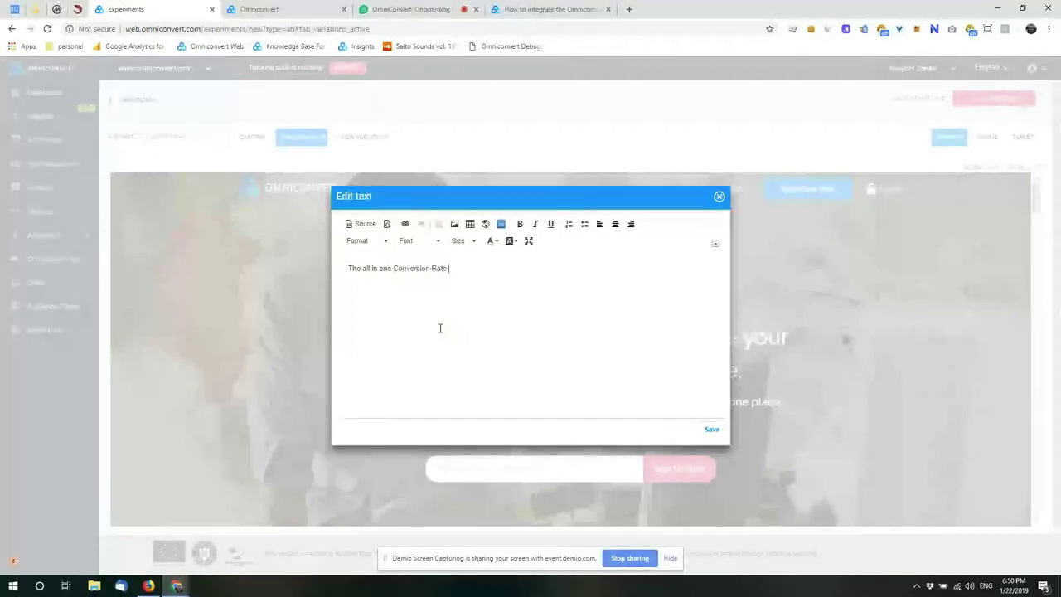
text(Optimization tool every marketer)
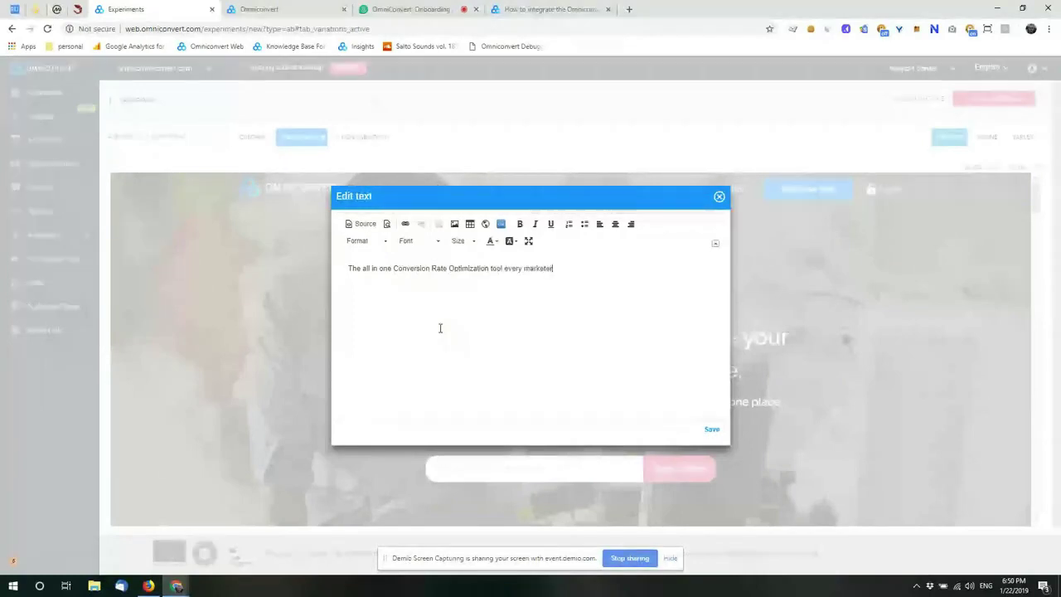
key(BackSpace)
text(er needs)
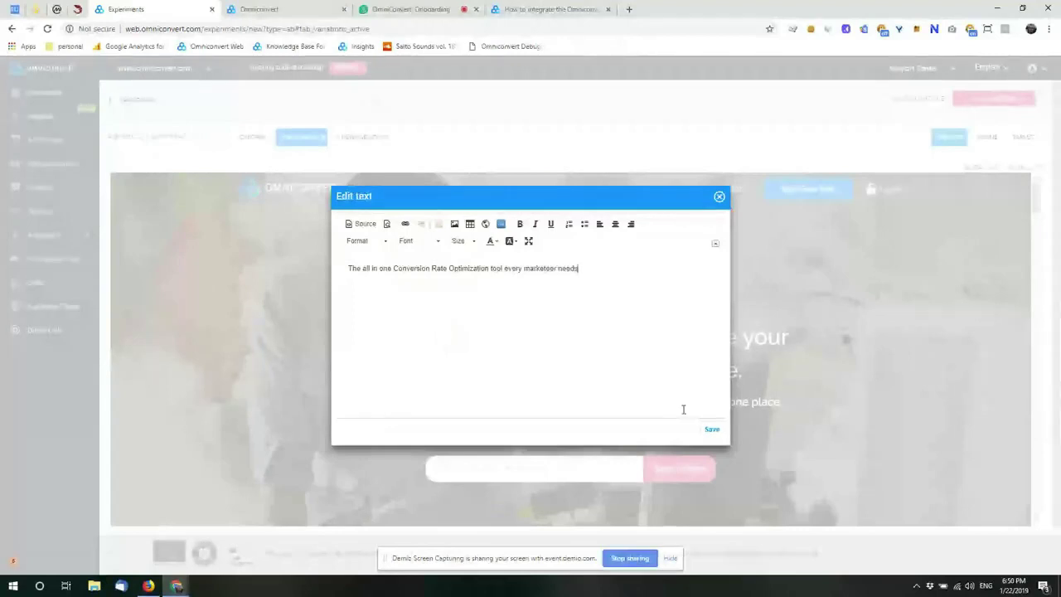
click(712, 428)
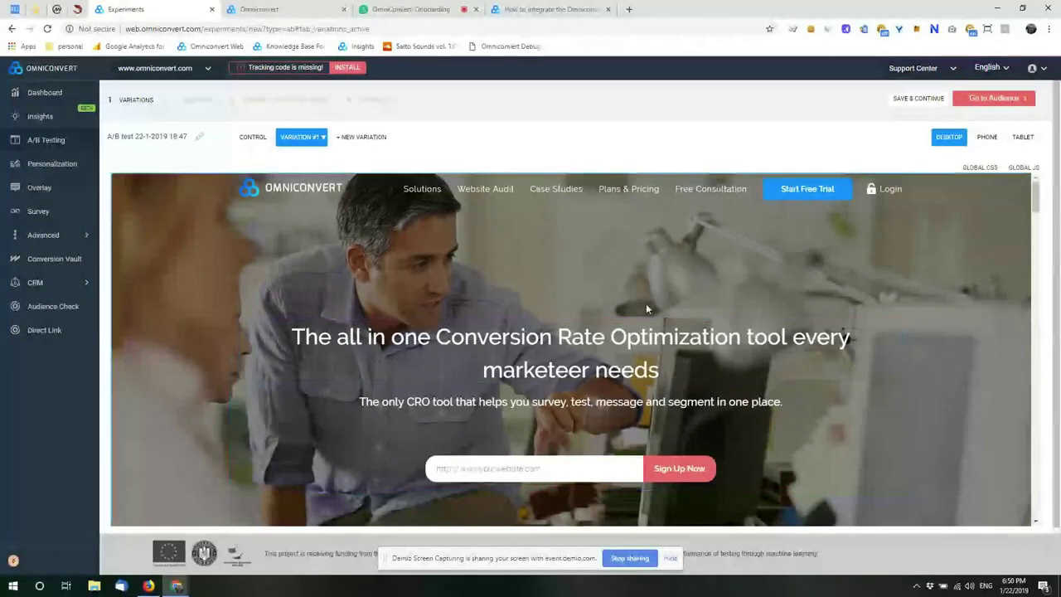
click(578, 341)
mouse_move(614, 361)
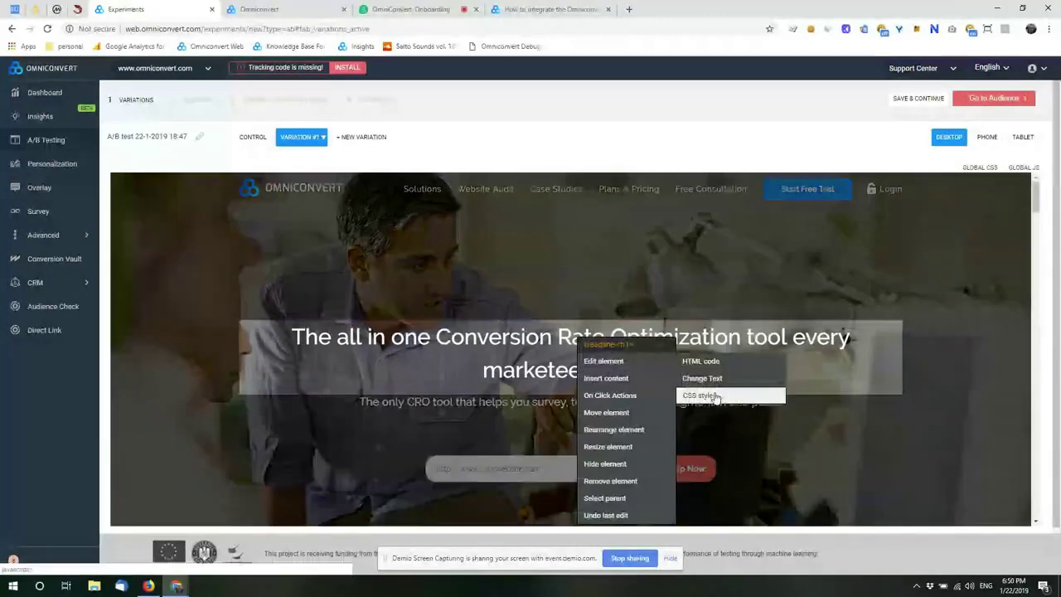
click(718, 397)
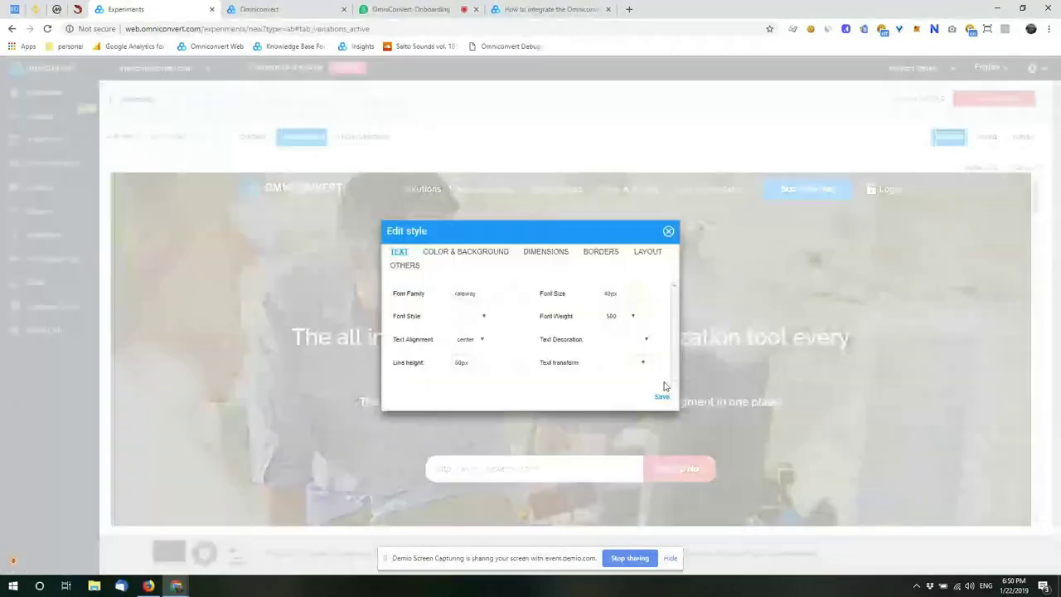
click(466, 252)
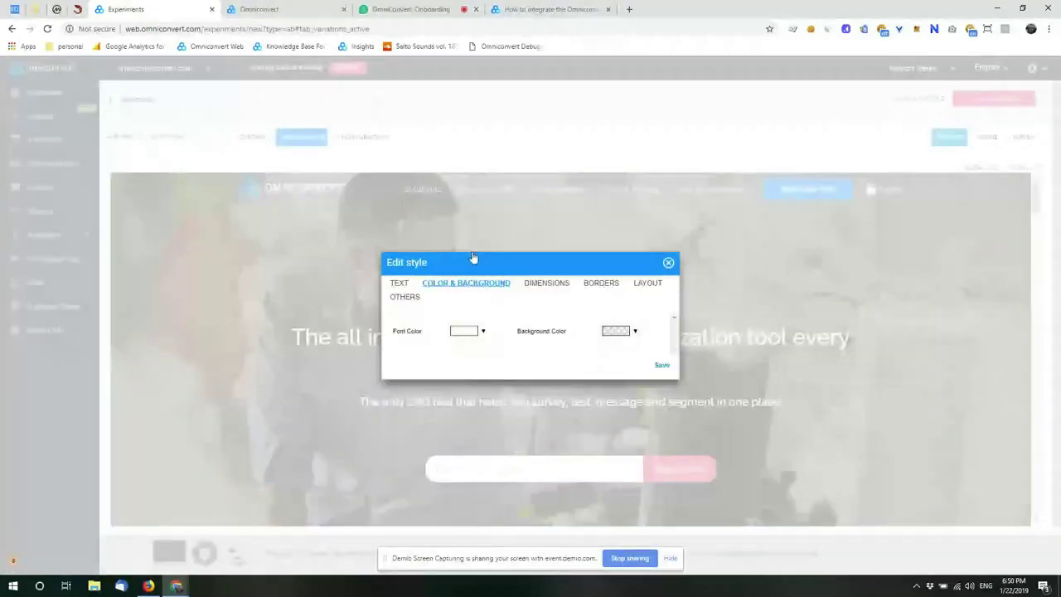
click(487, 335)
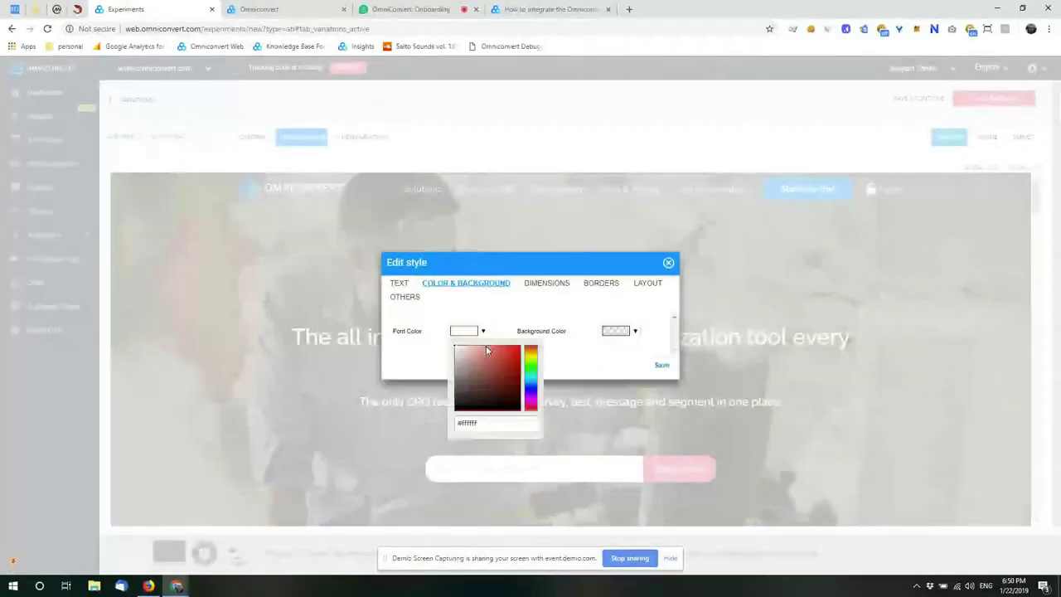
click(497, 350)
click(503, 349)
click(551, 364)
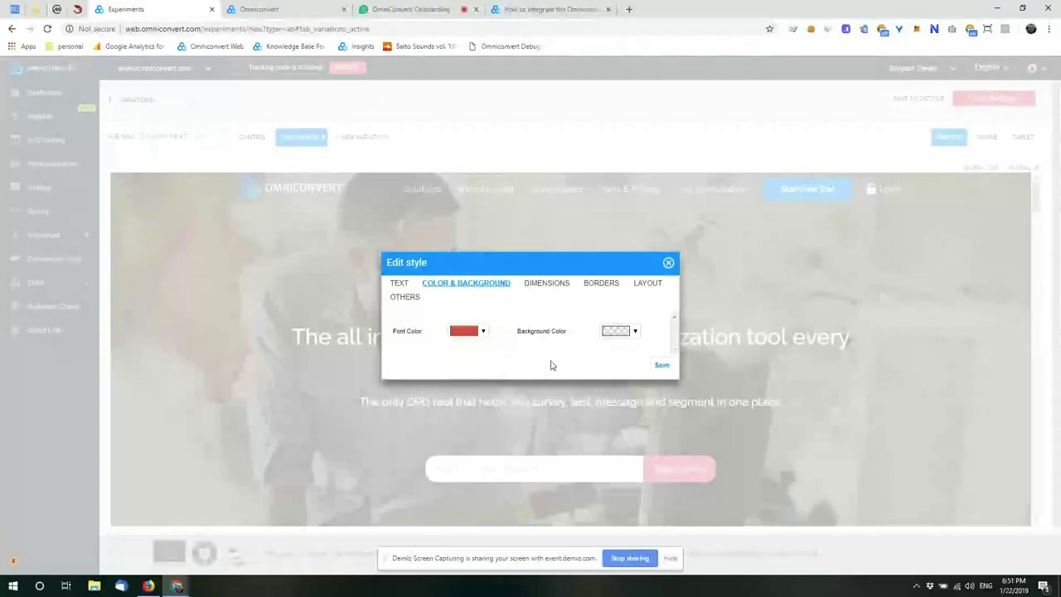
click(665, 370)
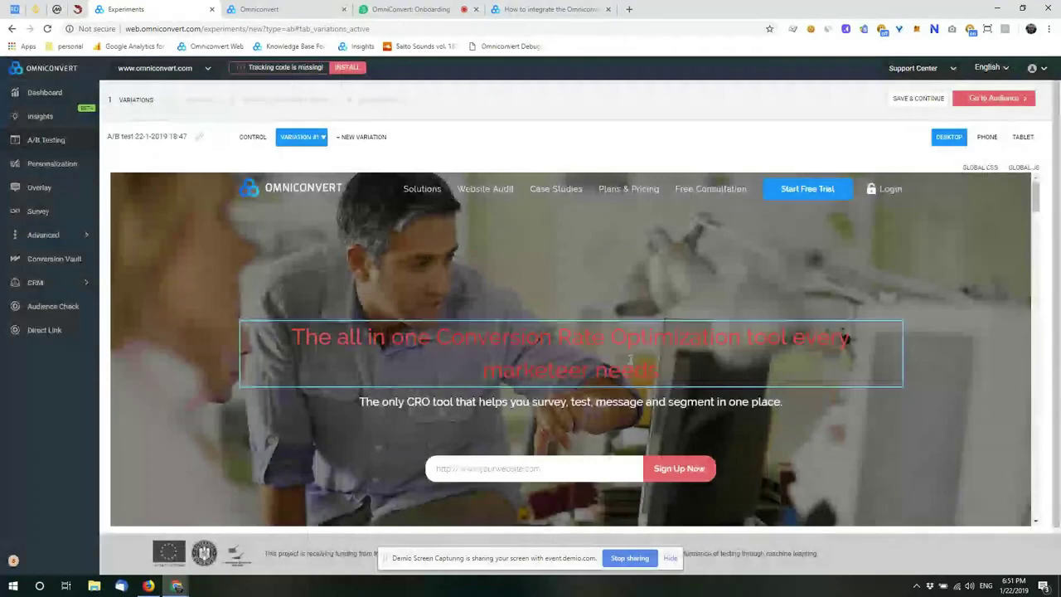
click(547, 341)
click(572, 520)
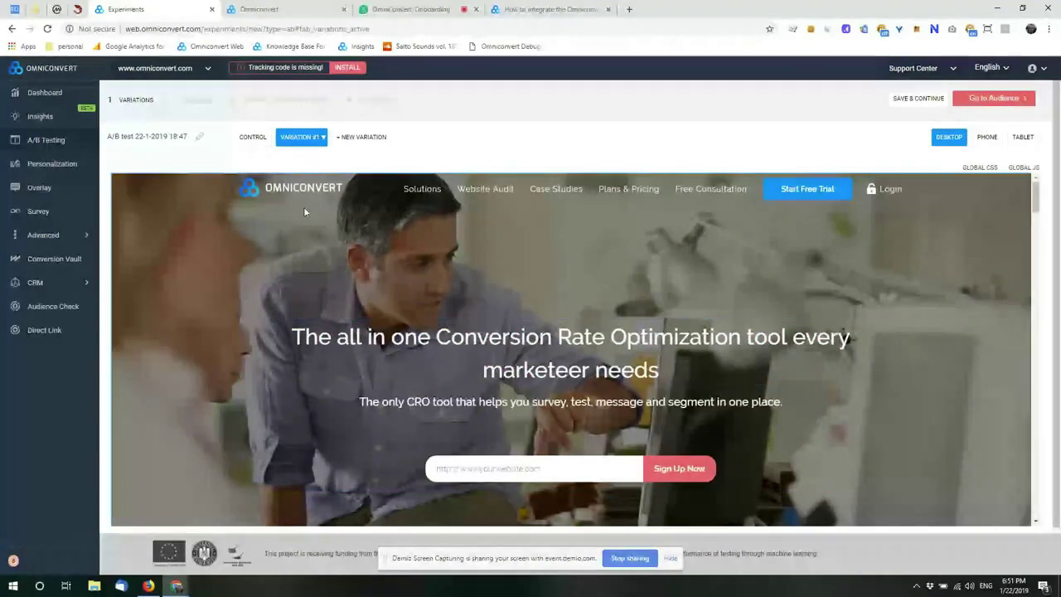
click(300, 137)
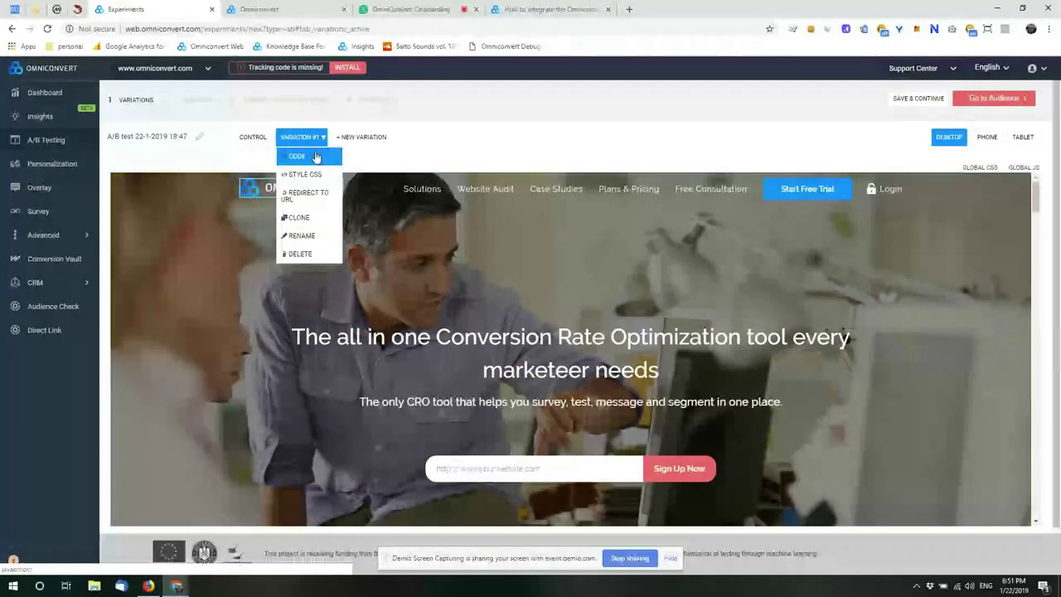
click(314, 157)
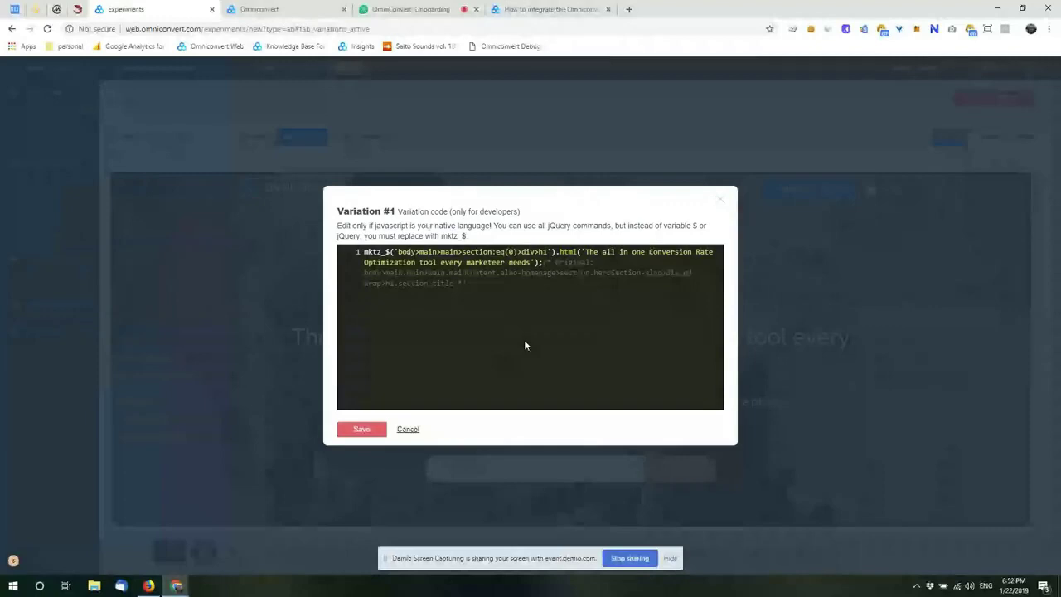
drag(362, 251, 390, 253)
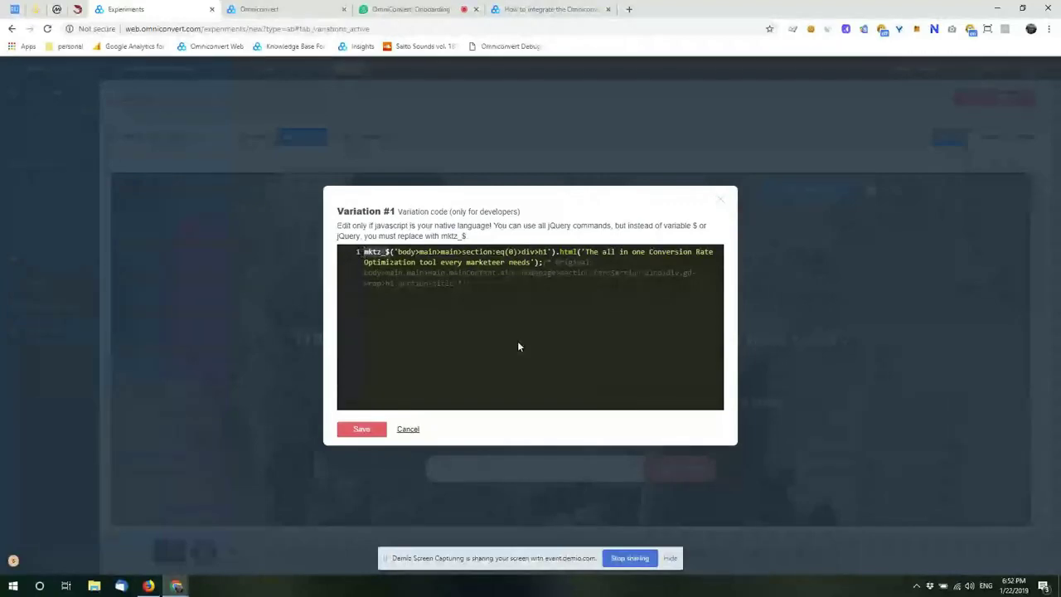
click(539, 346)
drag(586, 252, 536, 262)
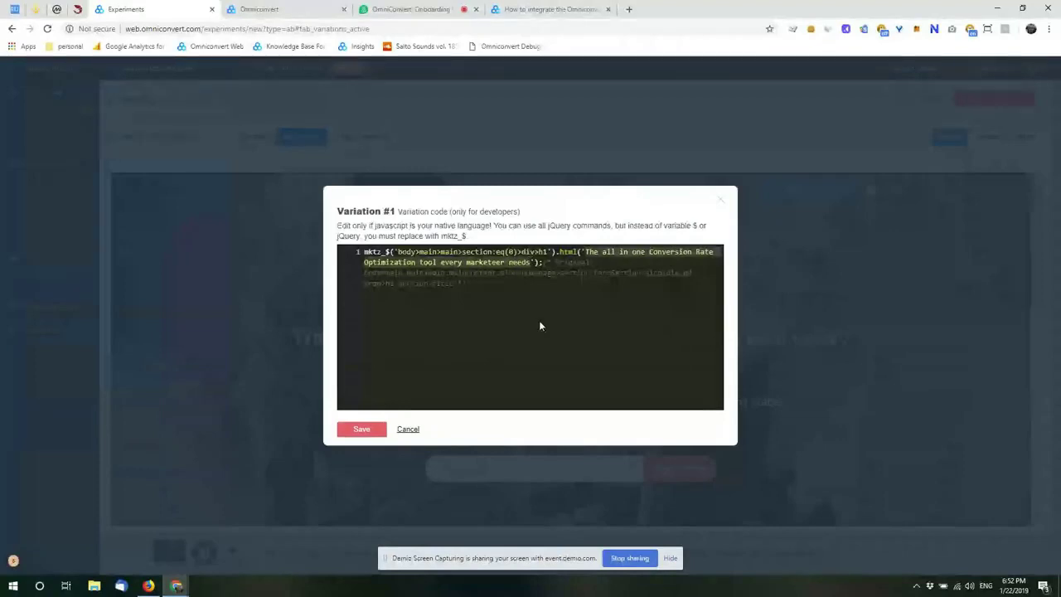
drag(539, 326, 320, 230)
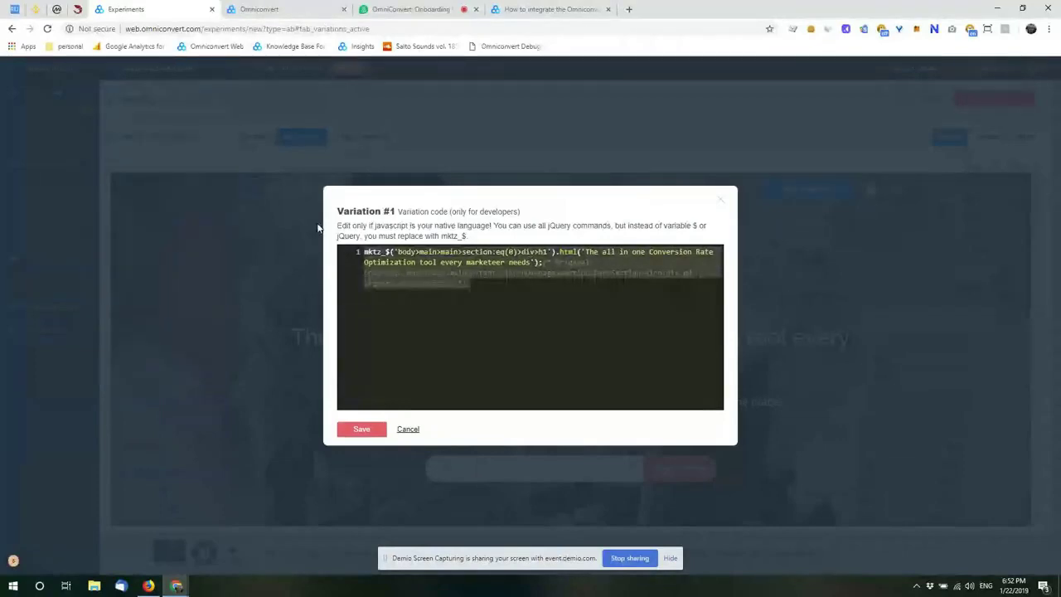
key(BackSpace)
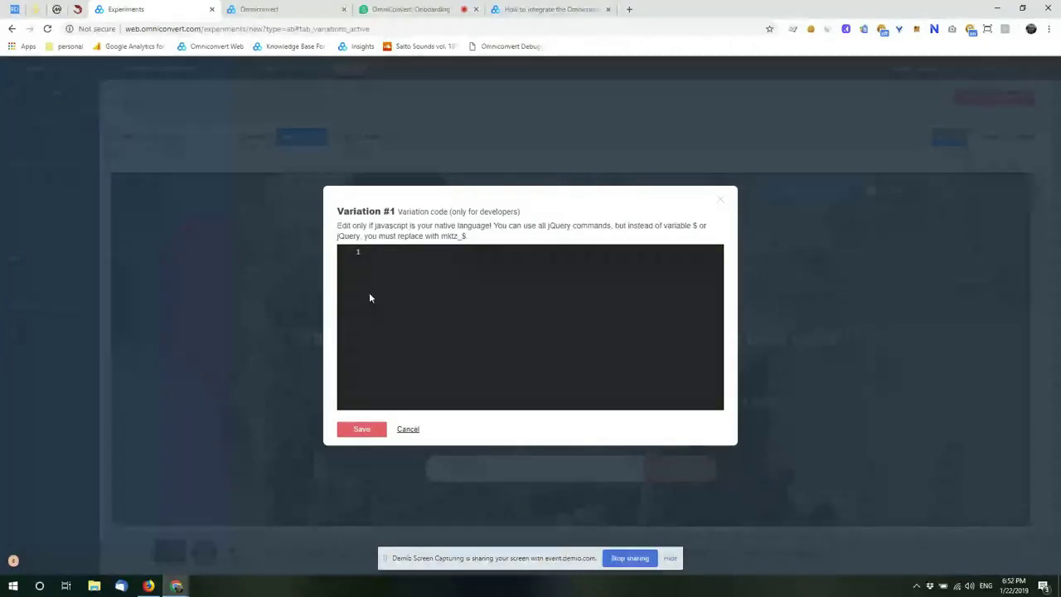
click(408, 428)
click(301, 137)
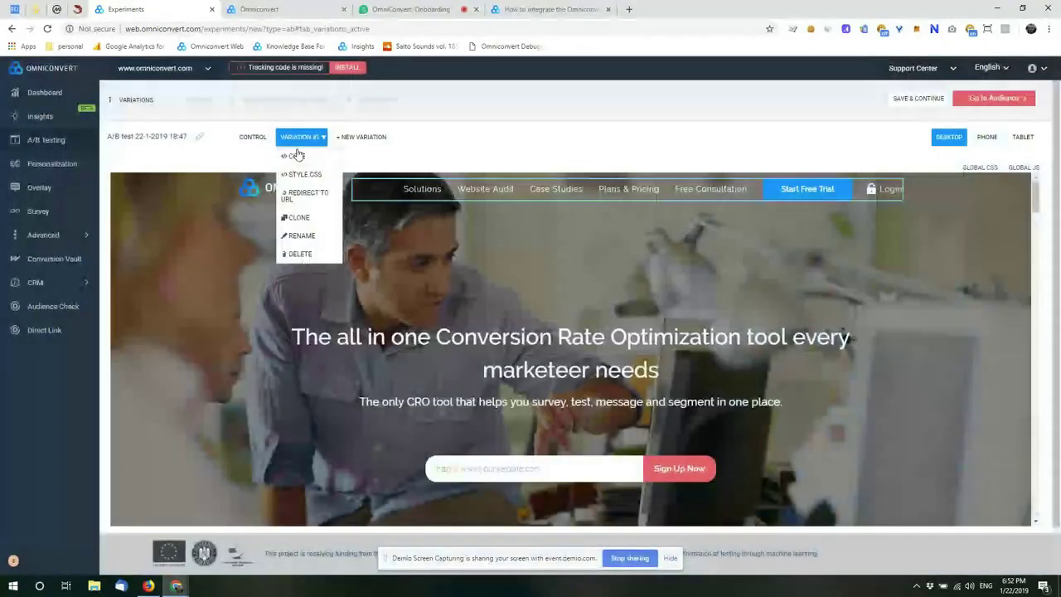
click(295, 155)
drag(463, 358, 325, 245)
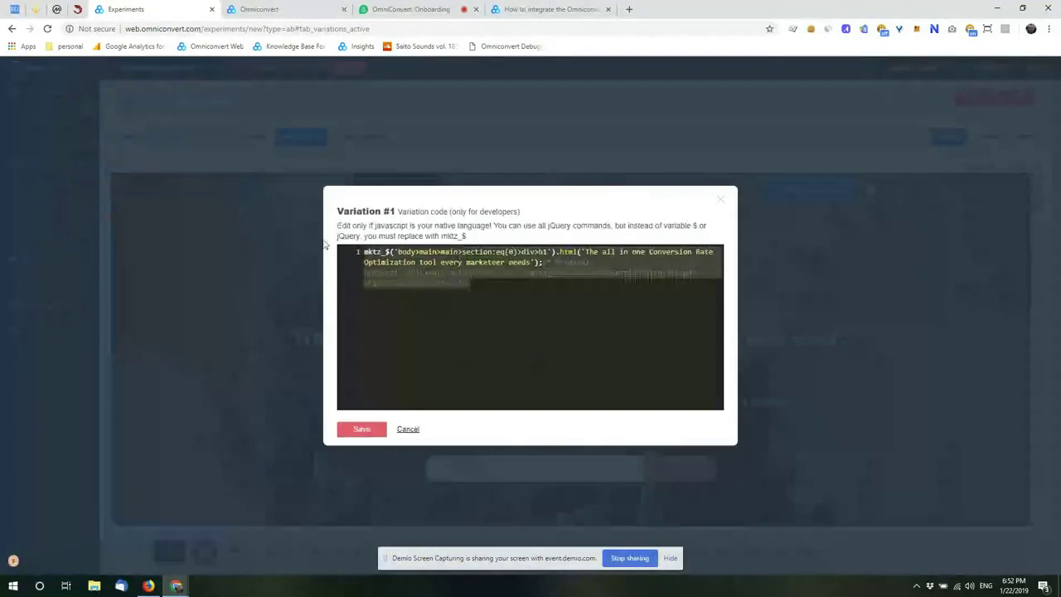
key(BackSpace)
click(360, 431)
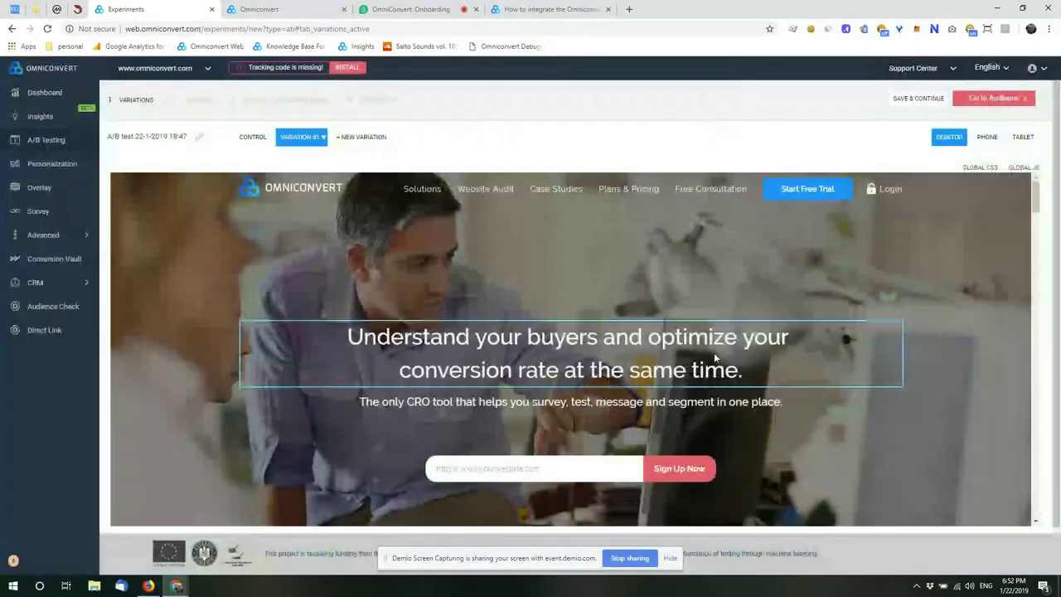
click(310, 148)
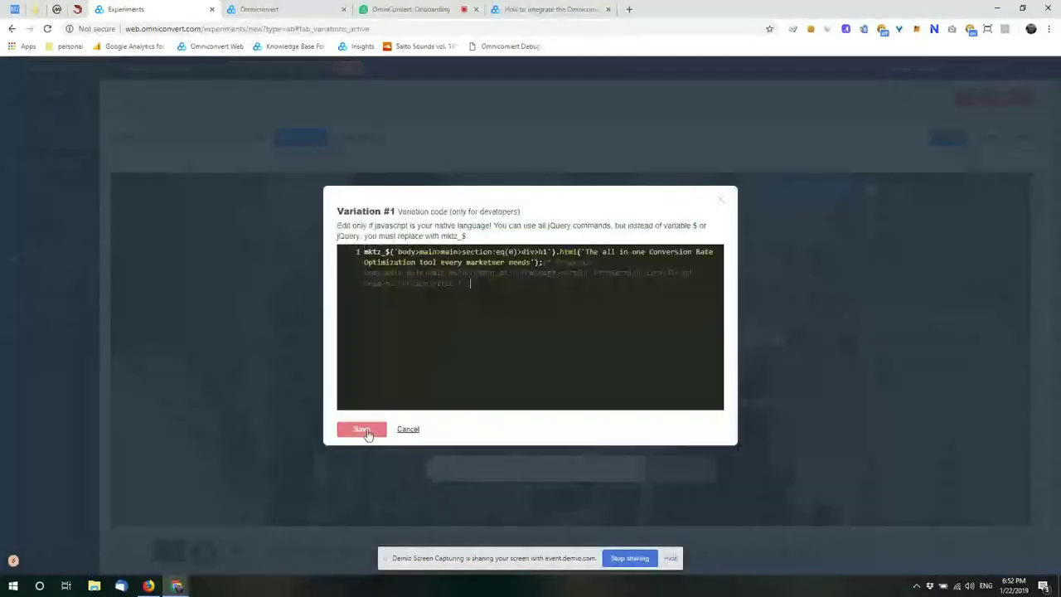
click(365, 431)
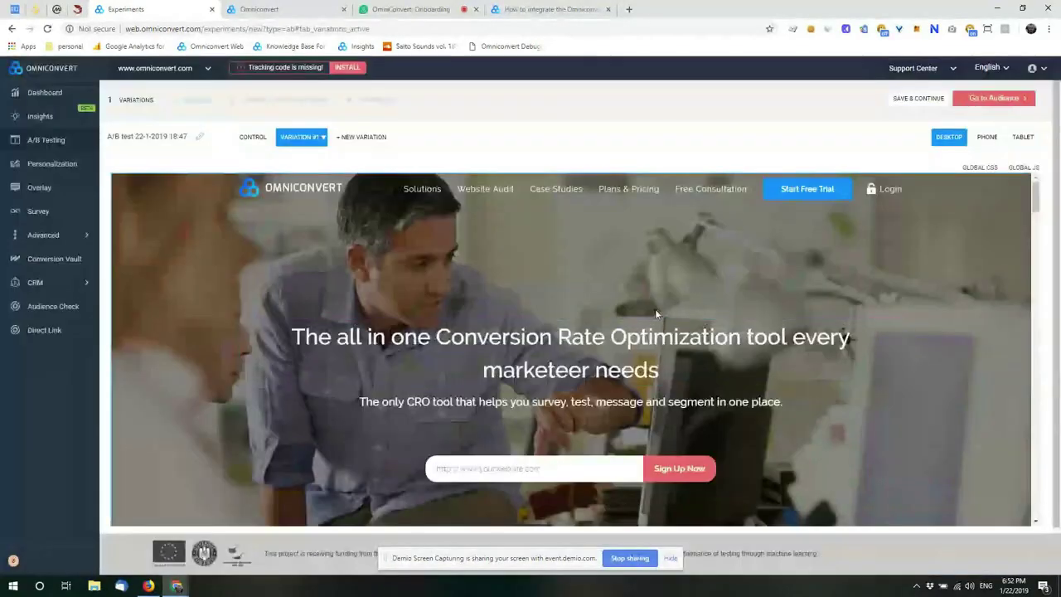
Step: Open Variation #1's custom CSS editor and cancel it without adding styles
click(315, 138)
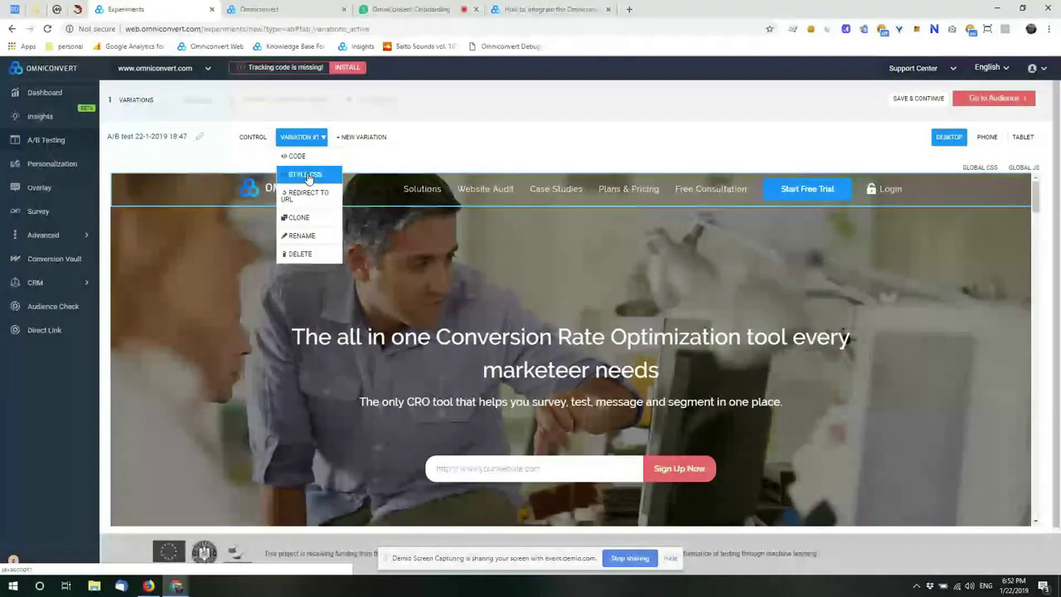
click(306, 176)
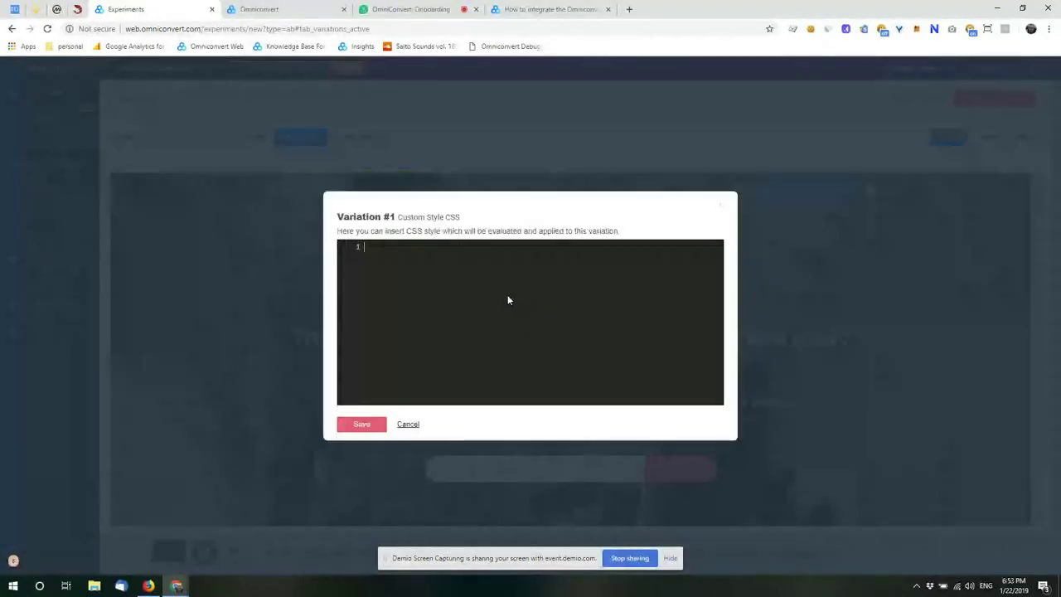
click(719, 208)
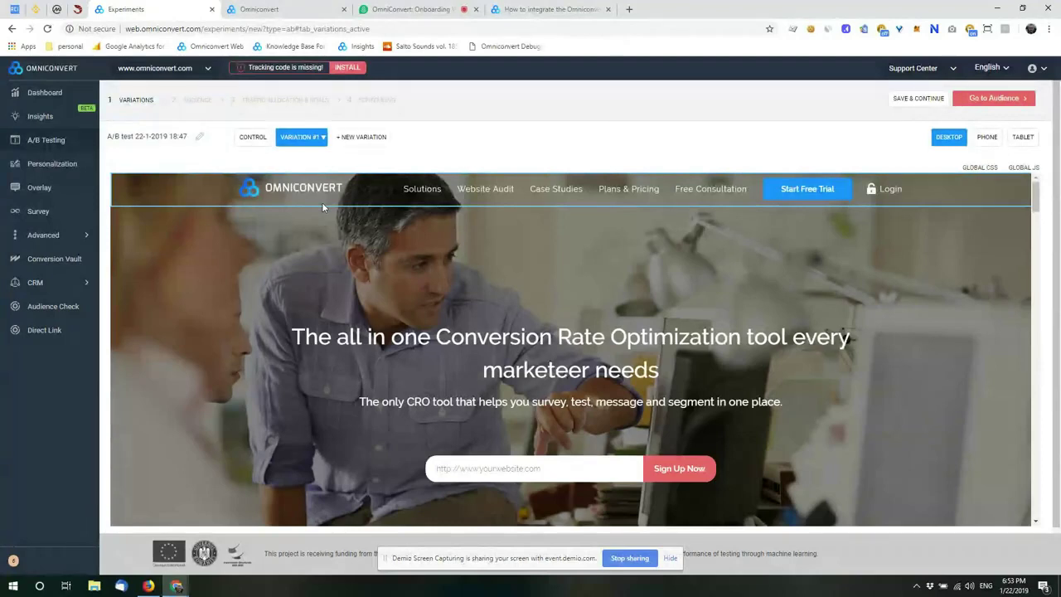
click(300, 140)
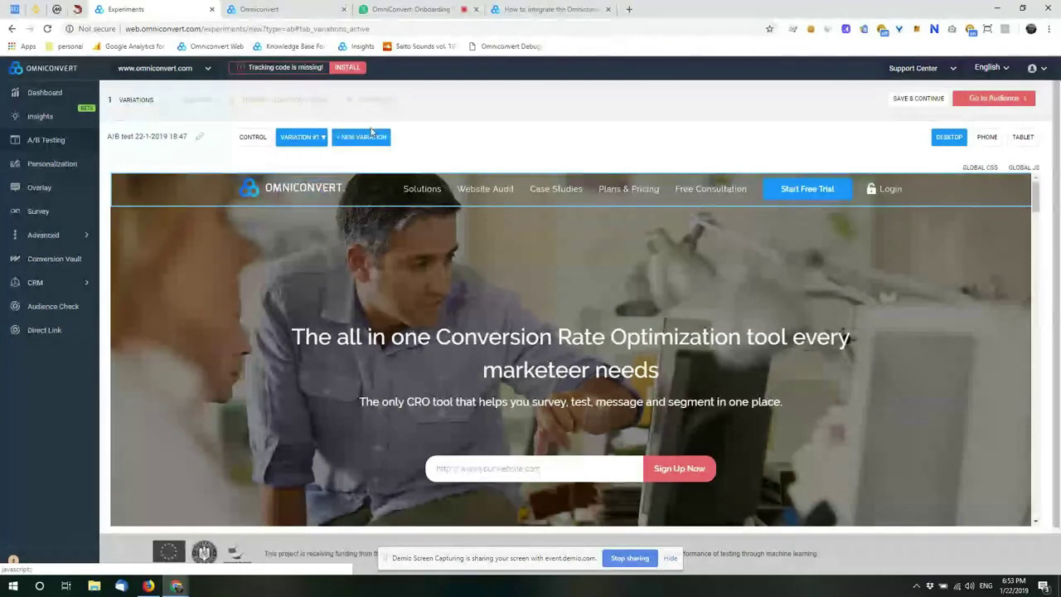
click(370, 135)
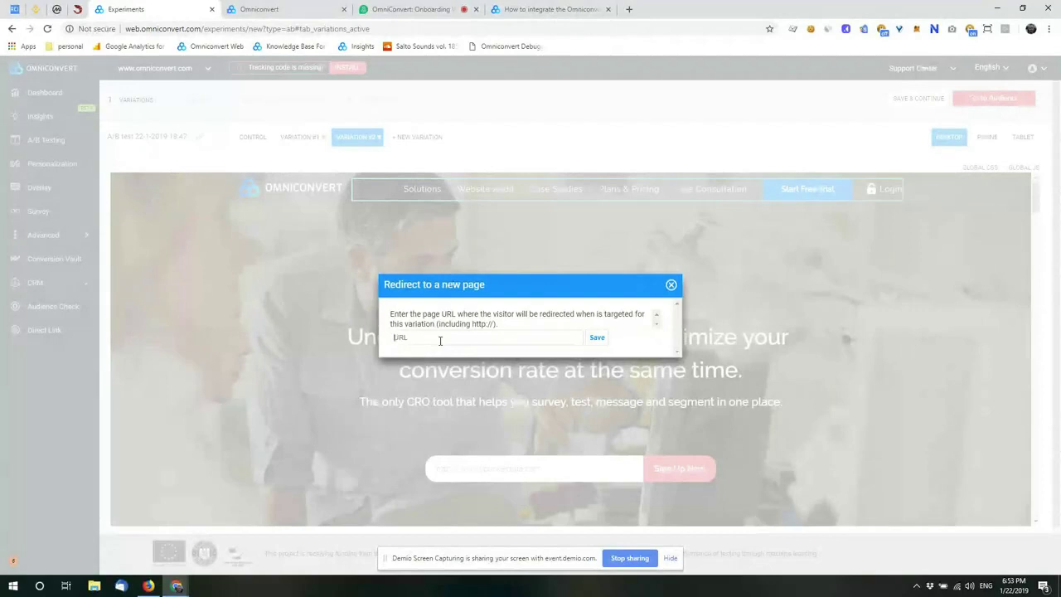
click(440, 340)
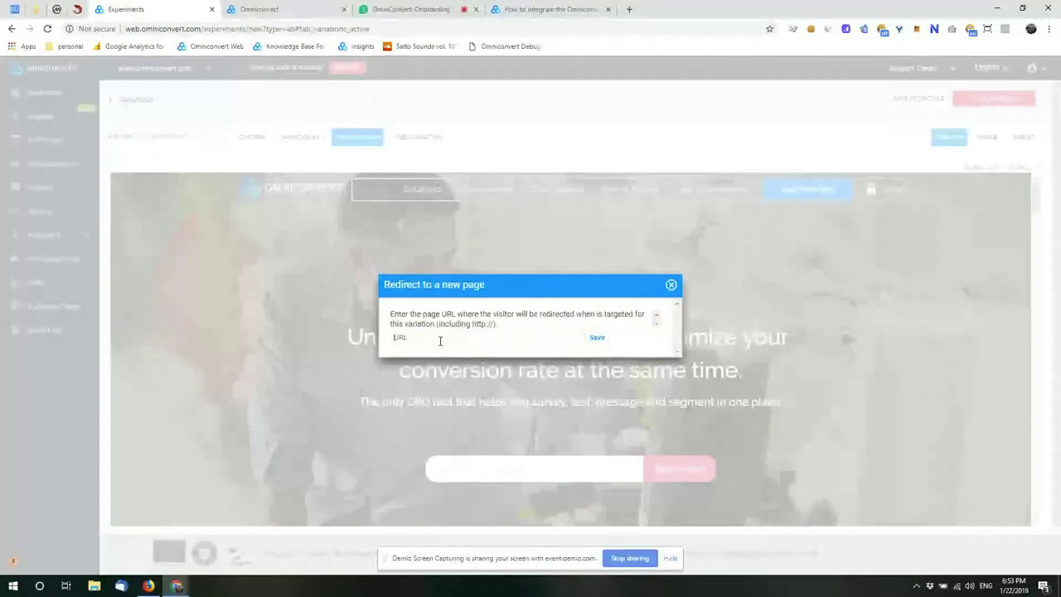
click(440, 341)
text(http:/)
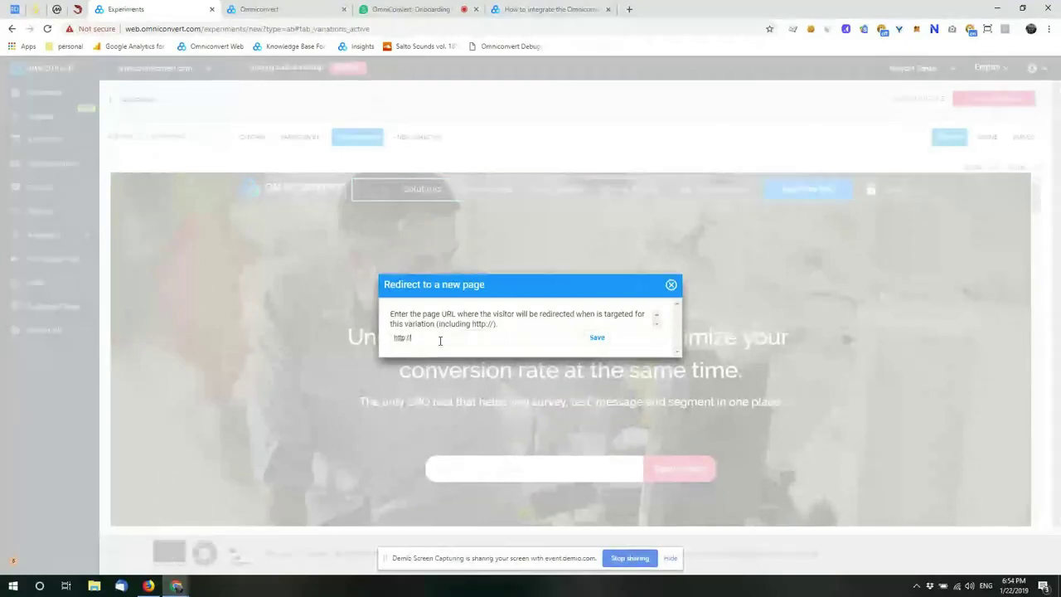
text(/www.o)
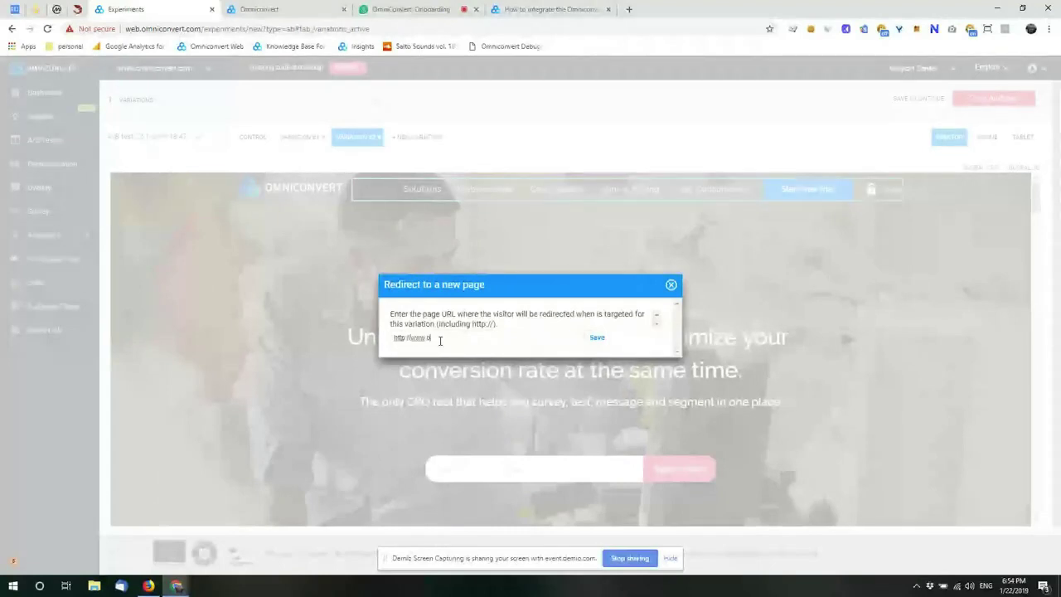
text(mniconvert.com/version2)
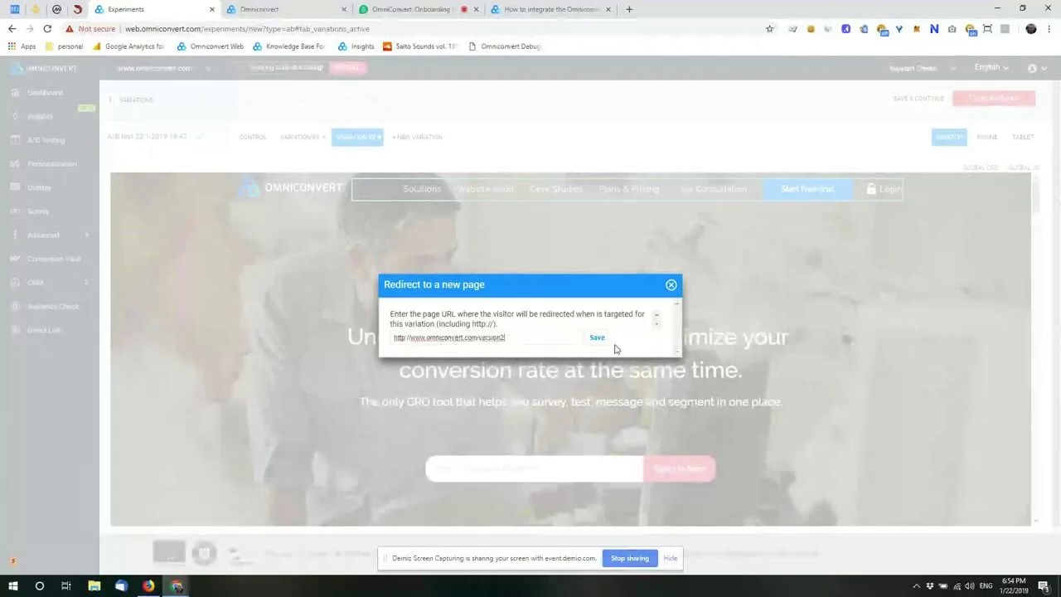
click(596, 338)
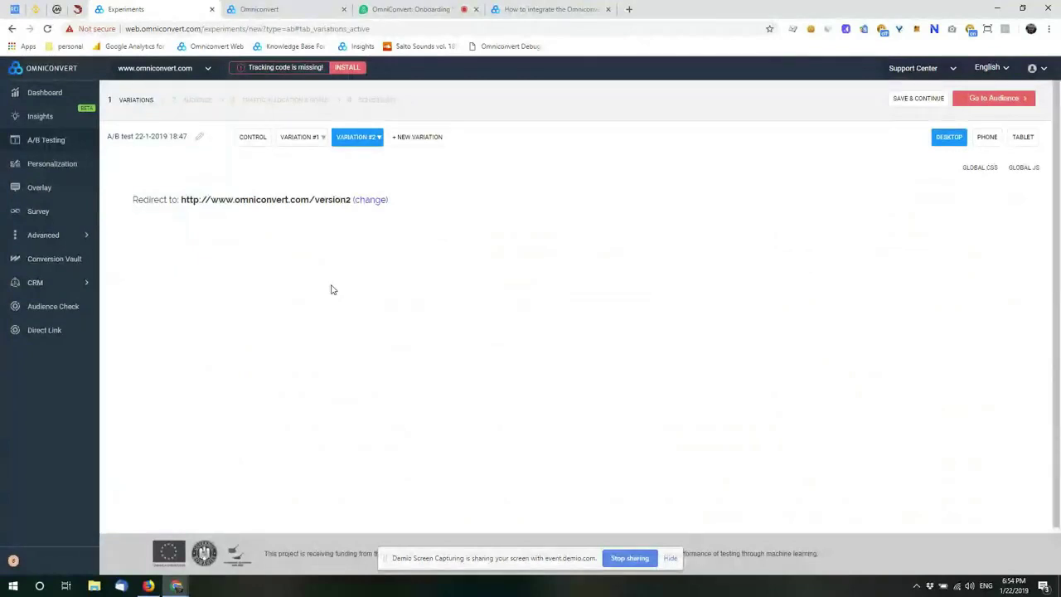
Step: Preview the Control and Variation #1 versions, then proceed to the Audience step
click(258, 143)
click(300, 137)
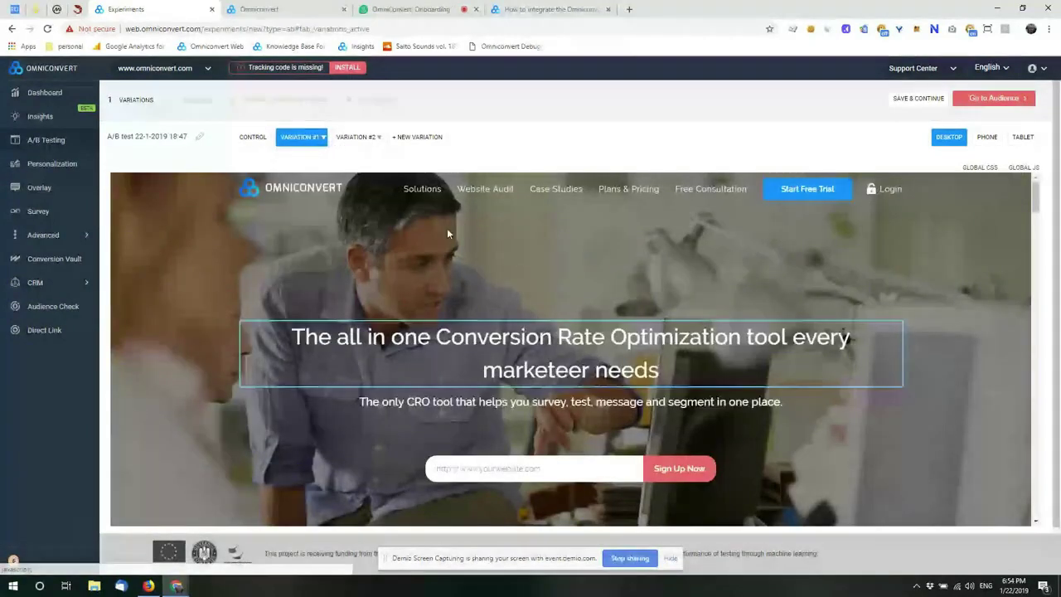
mouse_move(313, 176)
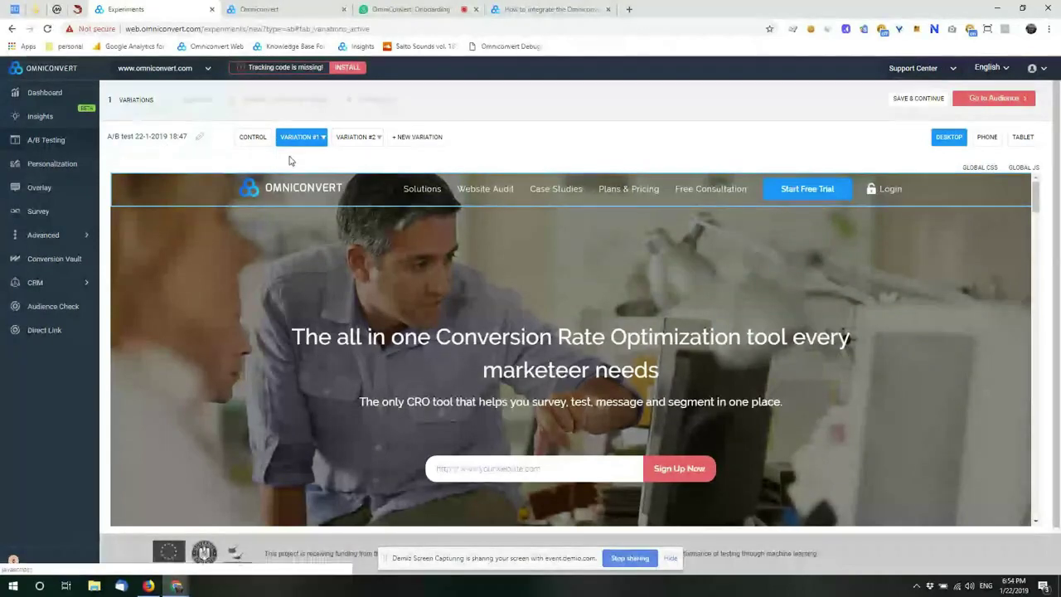
click(997, 98)
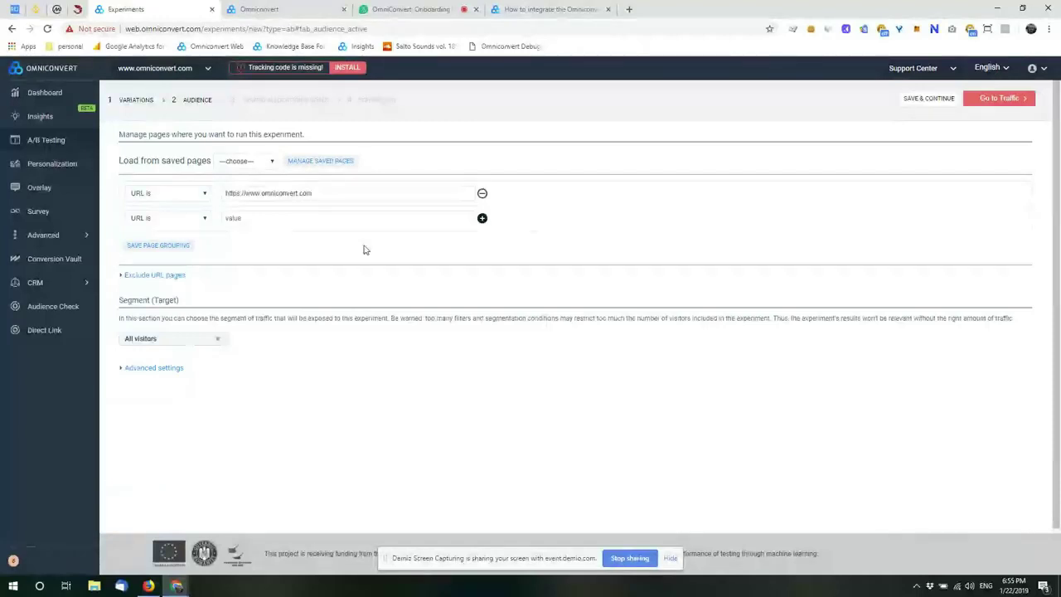
Step: Check the first URL rule's match type and value, leaving them unchanged
click(202, 194)
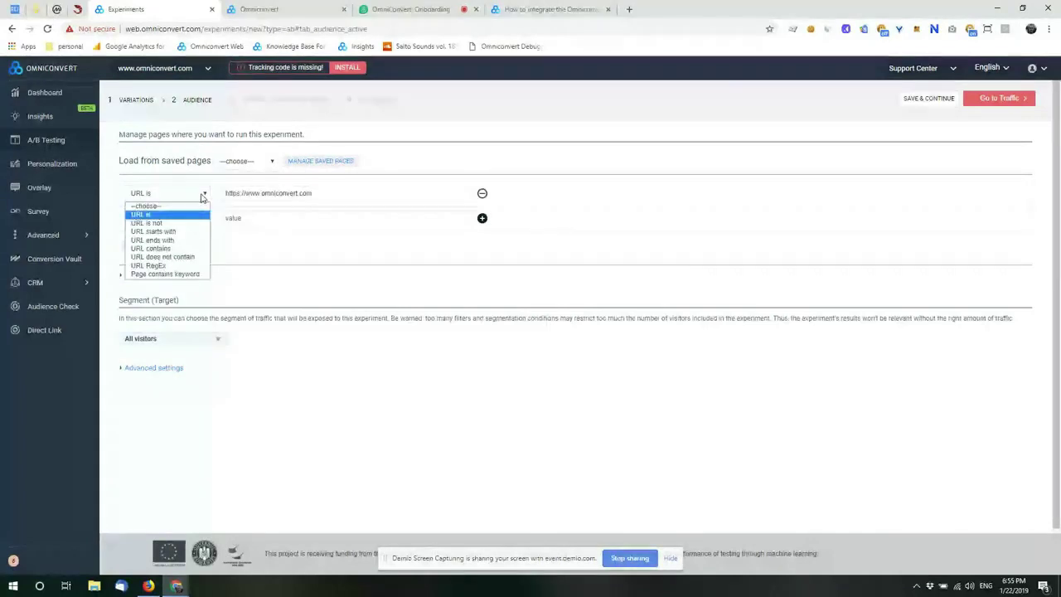
click(265, 189)
click(351, 199)
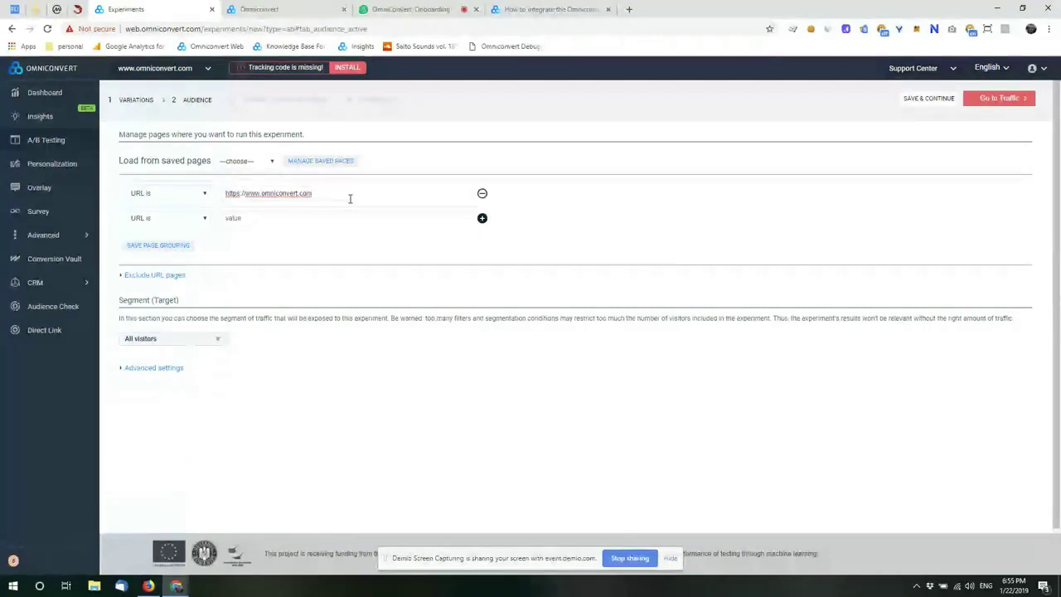
click(335, 235)
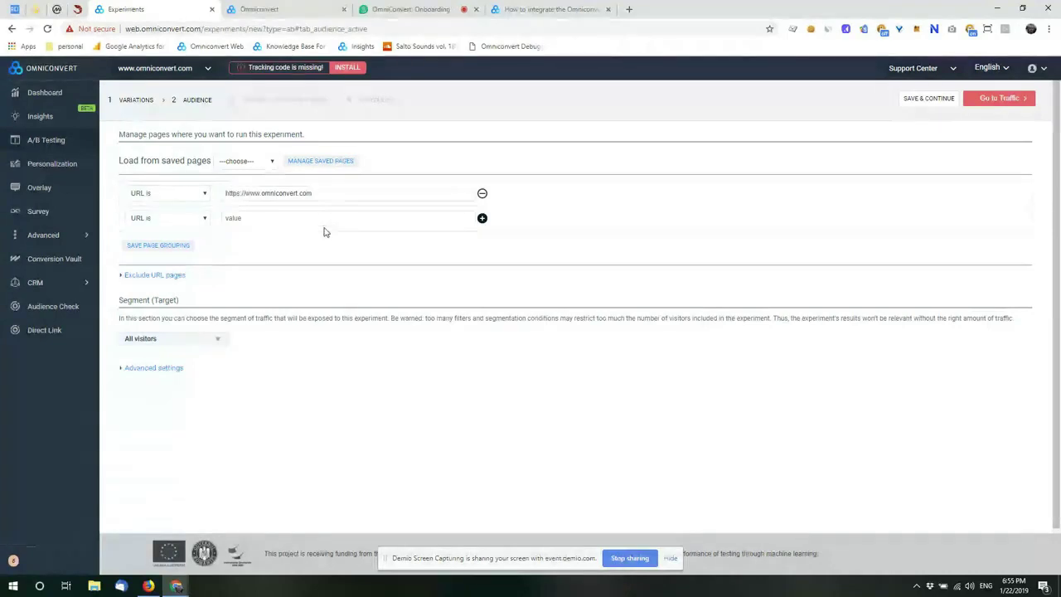
Step: Set the second rule to URL contains /categoryname/ and reveal the Exclude URL pages rules
click(203, 219)
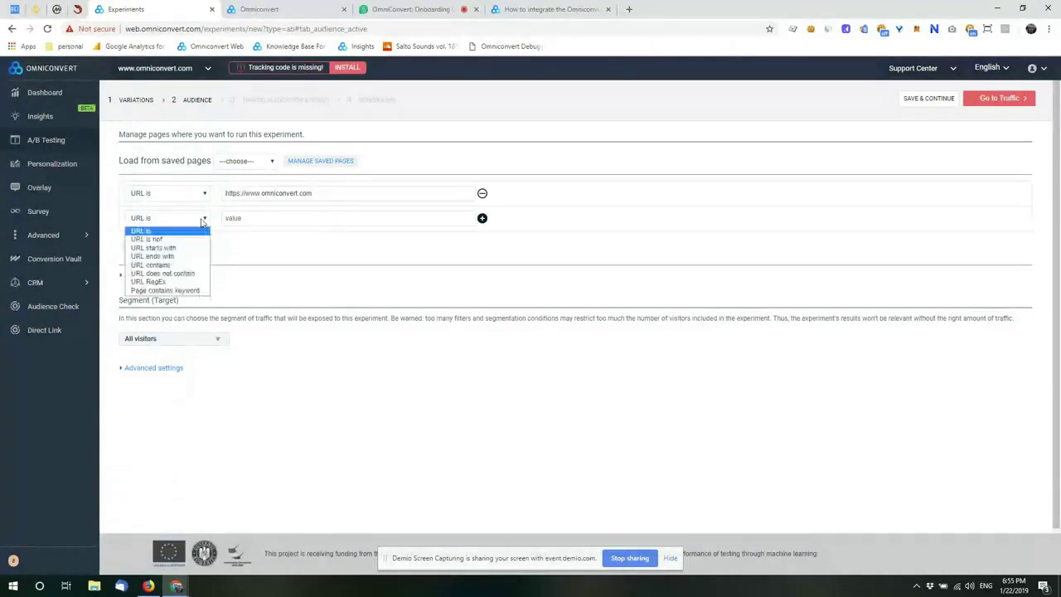
click(166, 265)
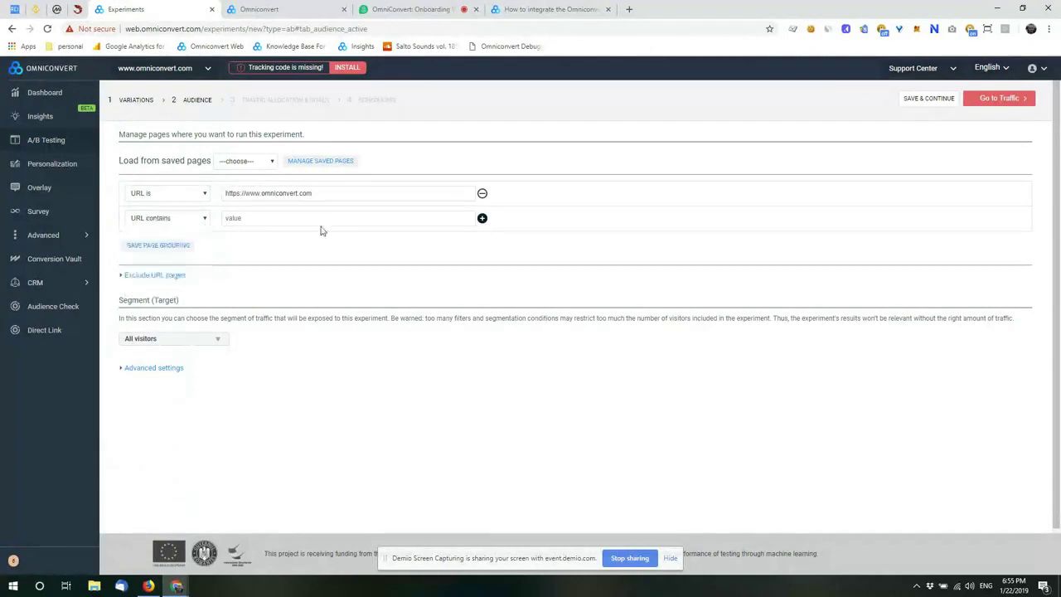
text(/ca)
text(tag)
text(or)
text(yname/)
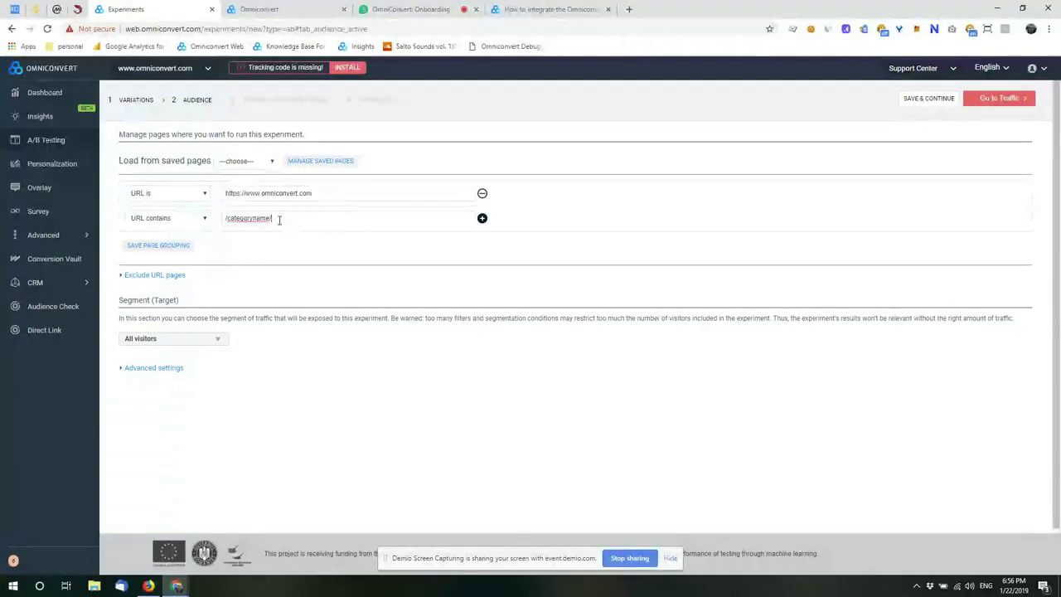
click(204, 220)
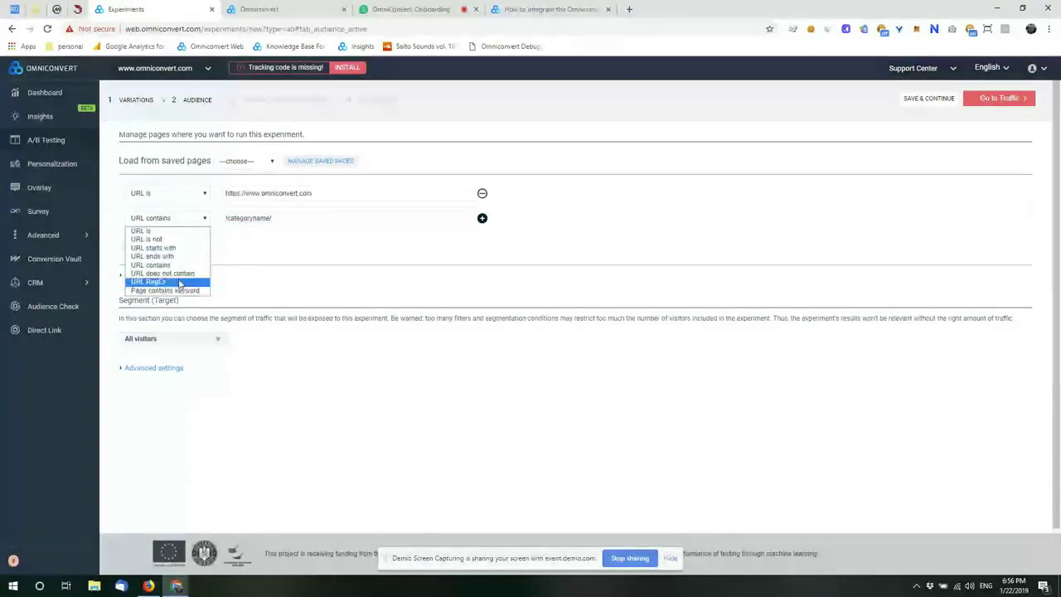
click(324, 223)
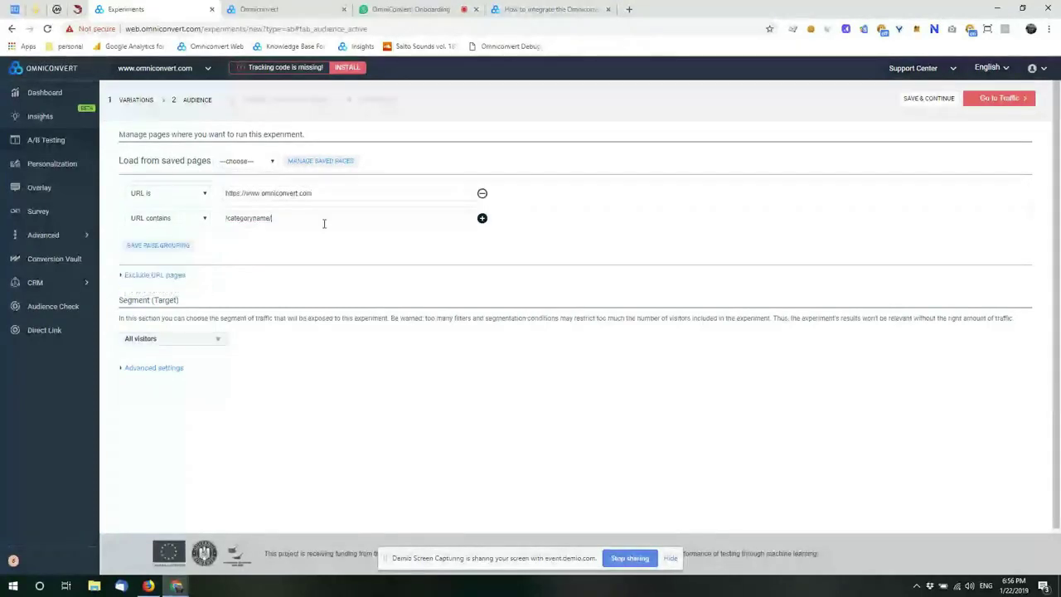
click(155, 275)
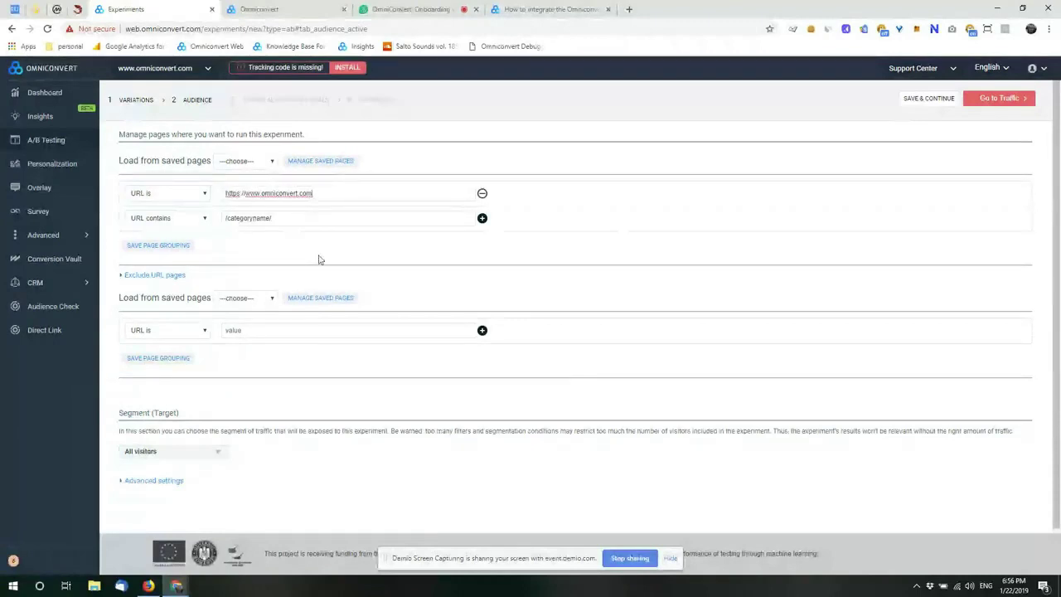
Step: Set the exclusion rule to URL contains contact-us
click(200, 333)
click(178, 377)
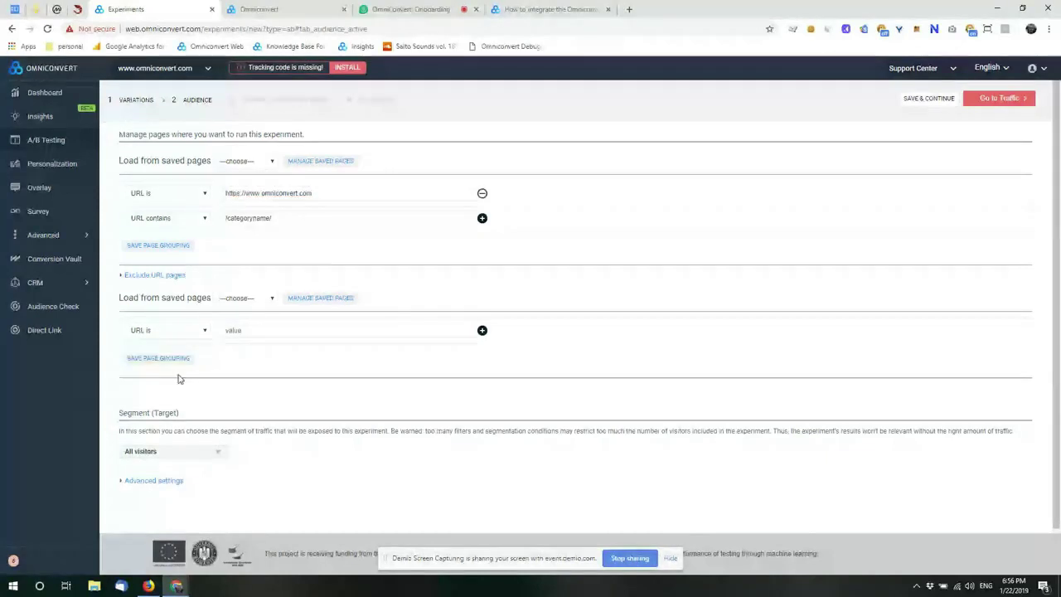
text(com)
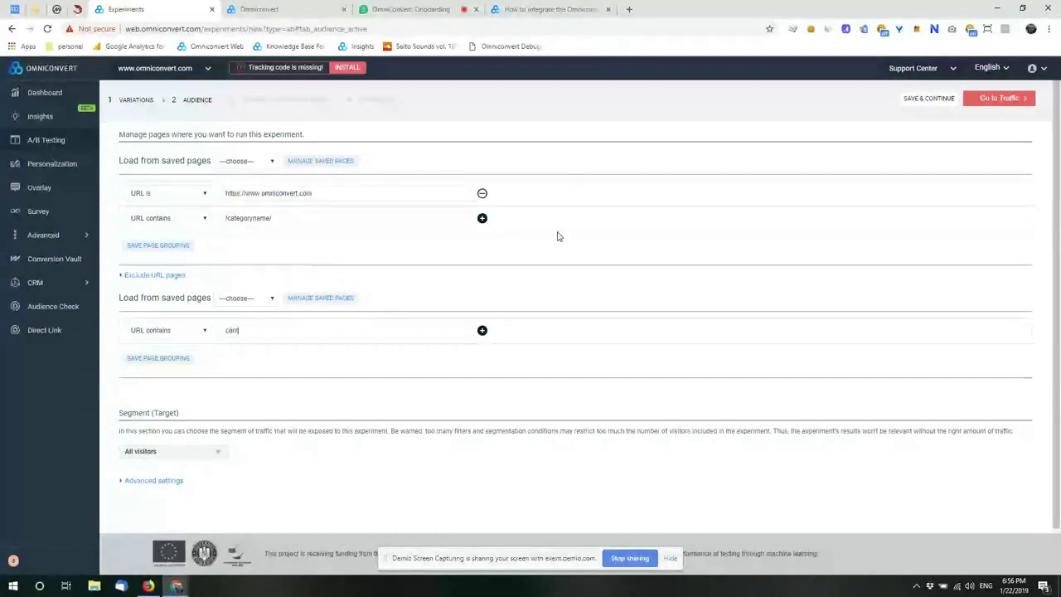
text(tact-us)
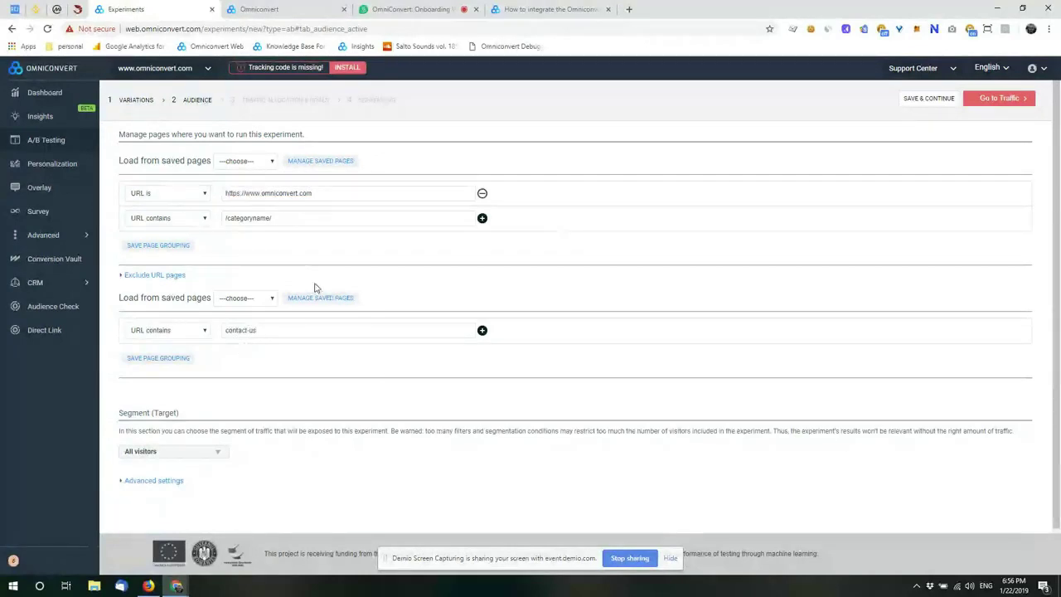
scroll(248, 348, down, 1)
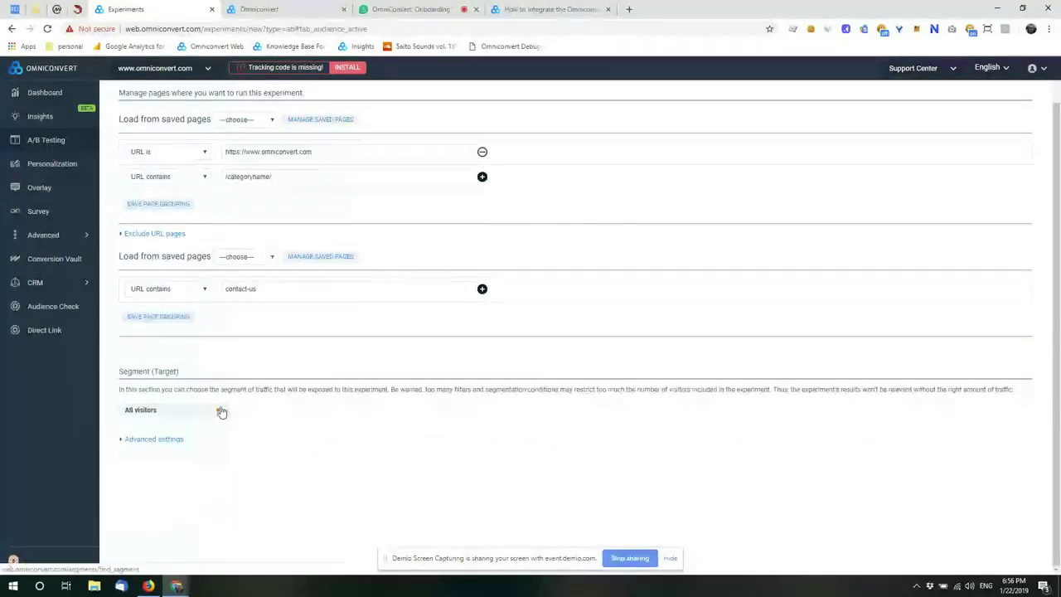
Step: Open the segment picker next to All visitors and start a new segment
click(220, 412)
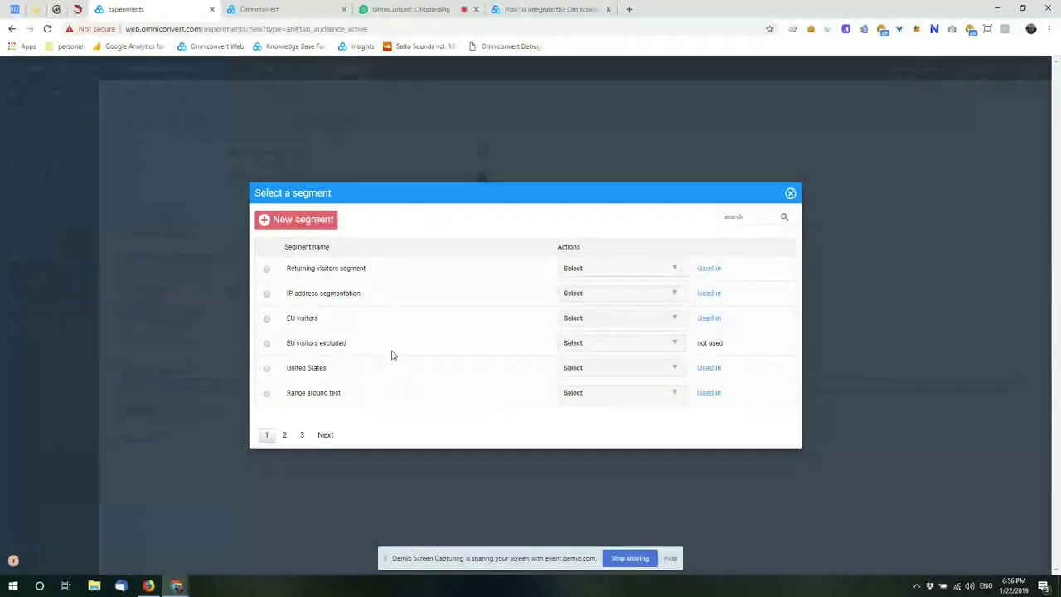
click(284, 222)
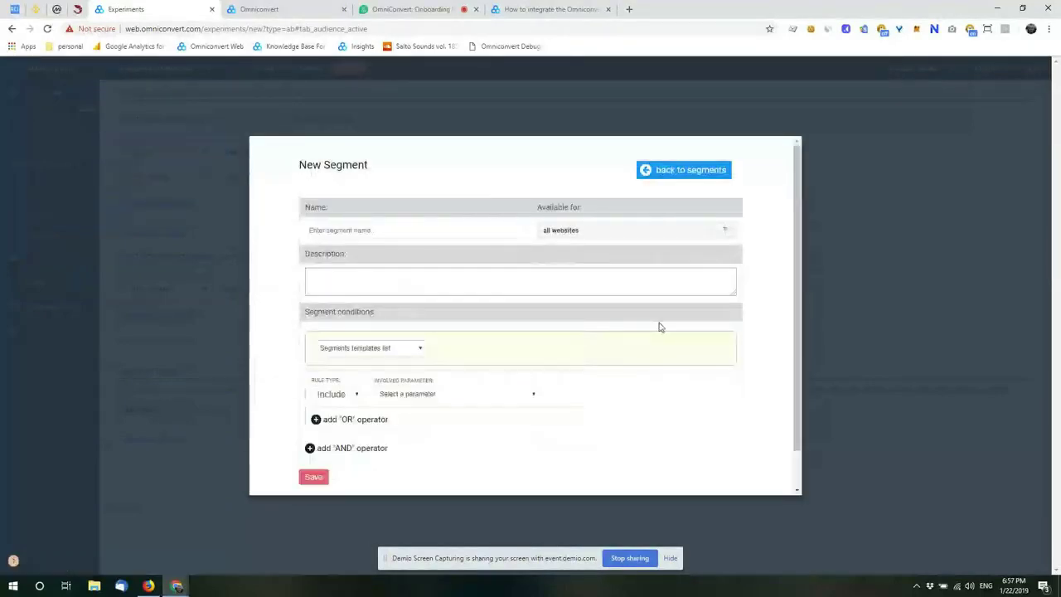
Step: Keep the first condition as Include and browse its parameter list down to the UTM parameters
scroll(683, 361, down, 2)
scroll(681, 363, up, 2)
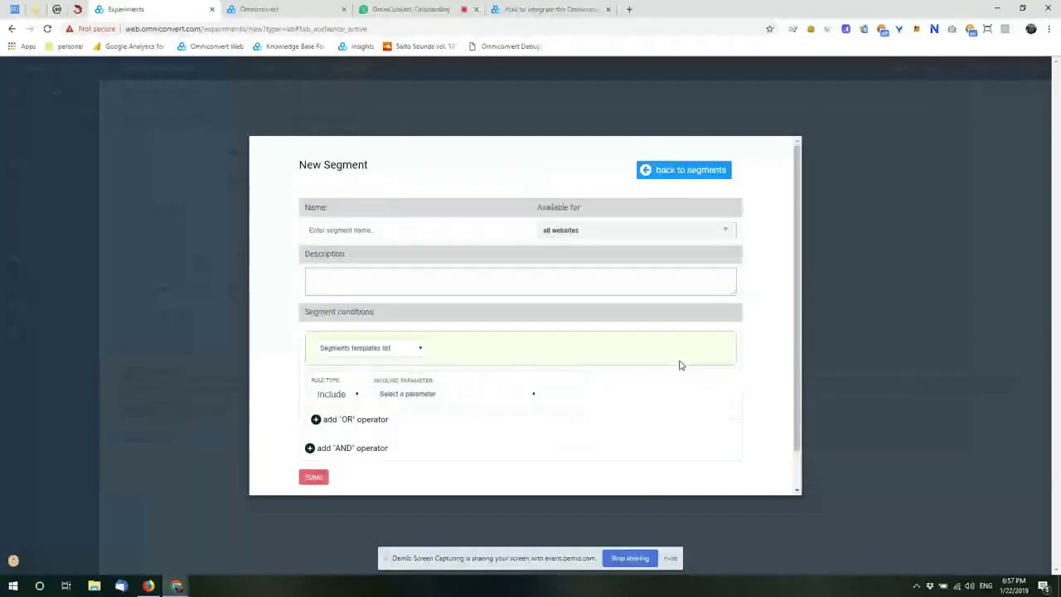
scroll(676, 366, down, 1)
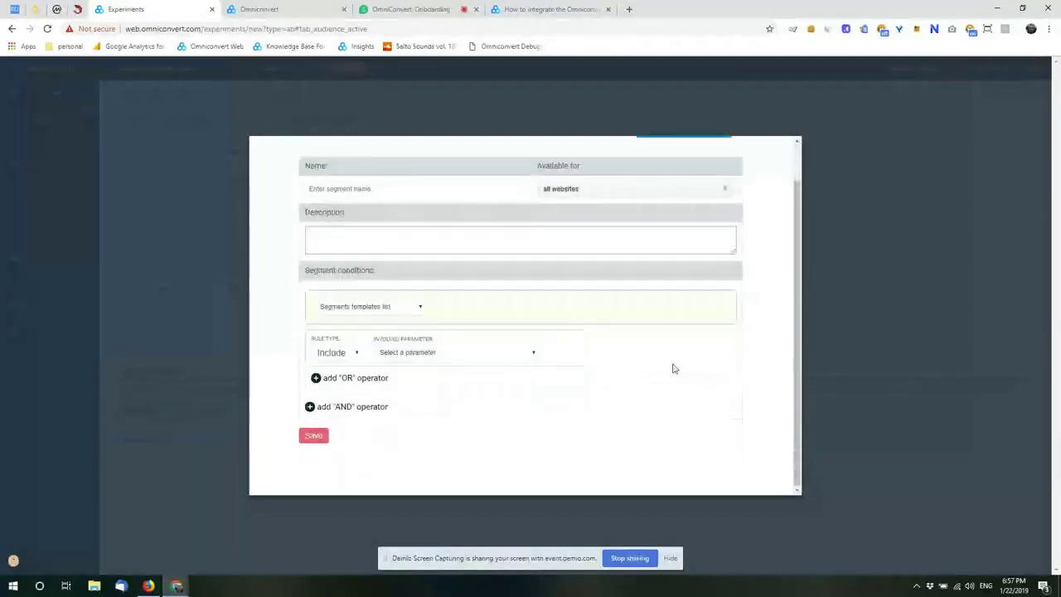
scroll(675, 361, up, 1)
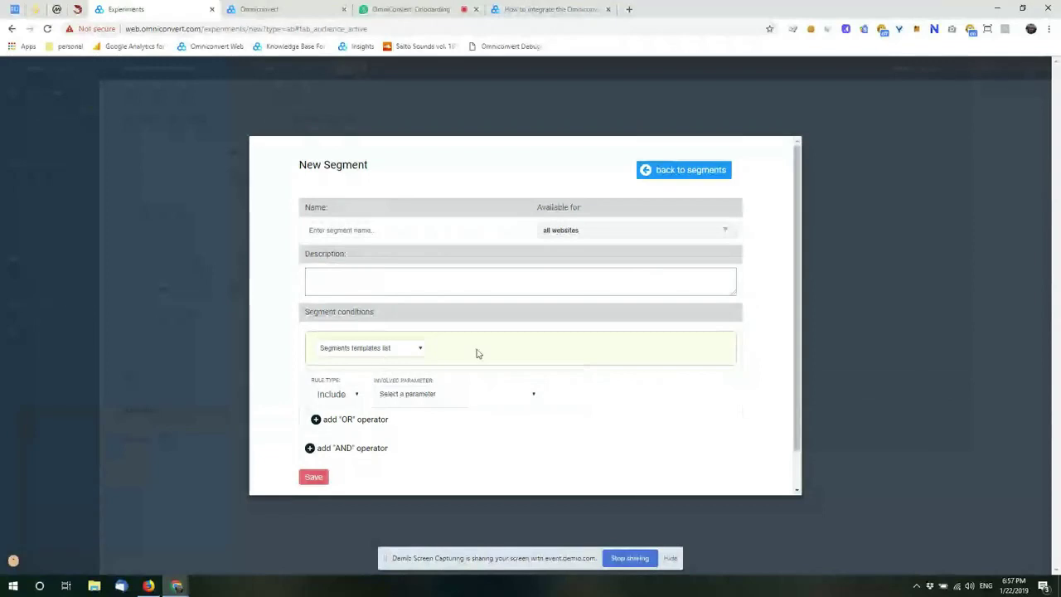
scroll(479, 353, down, 1)
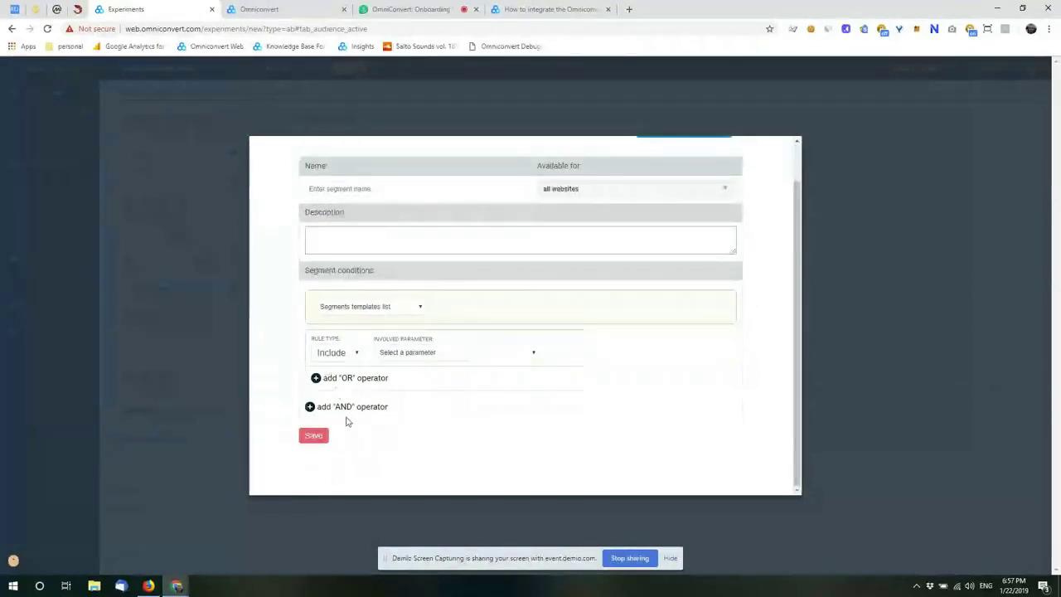
click(355, 359)
click(358, 355)
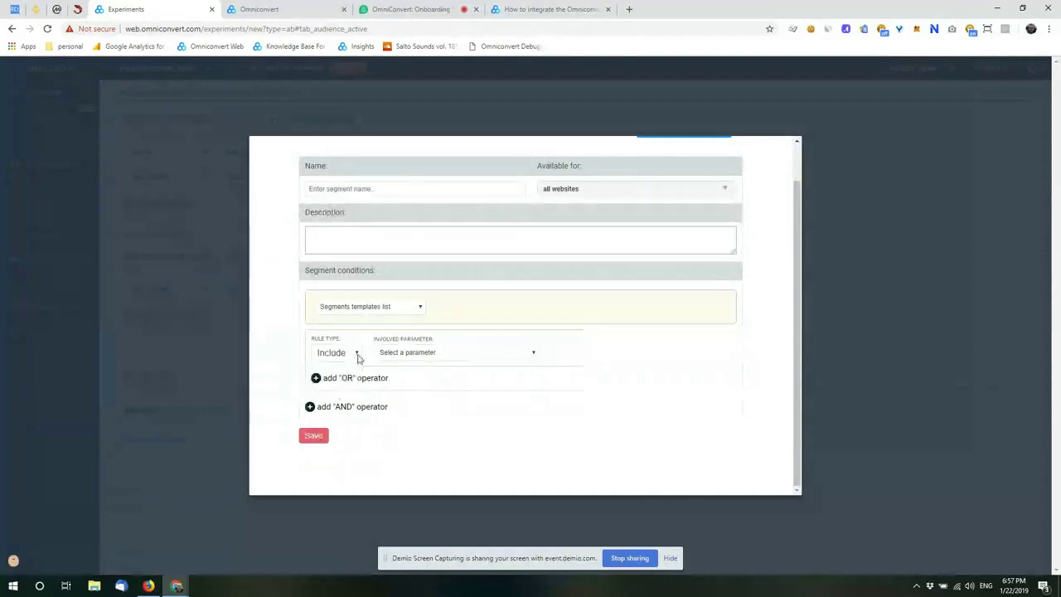
click(451, 355)
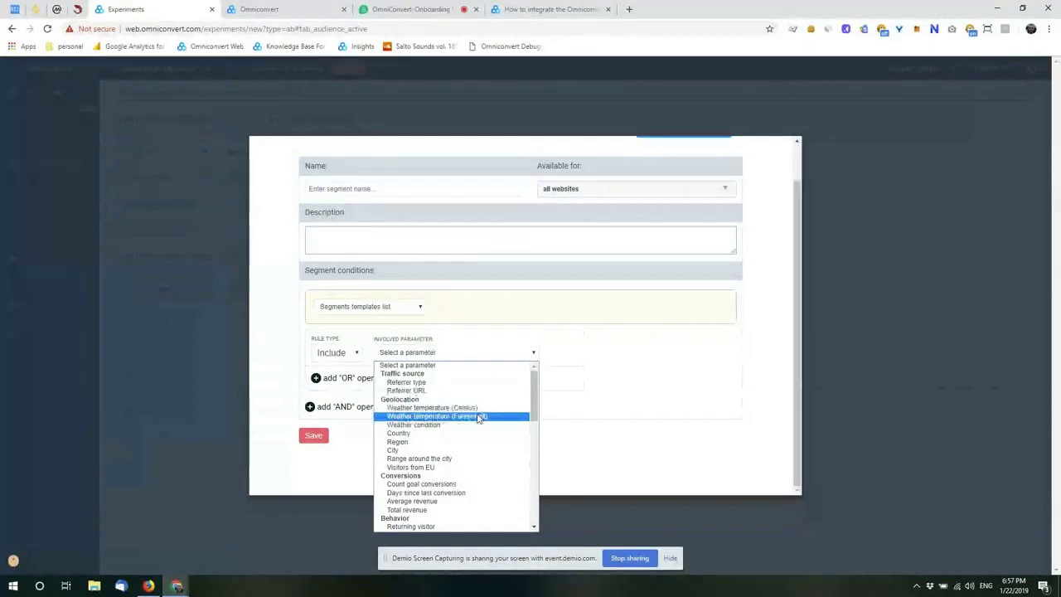
scroll(462, 458, down, 1)
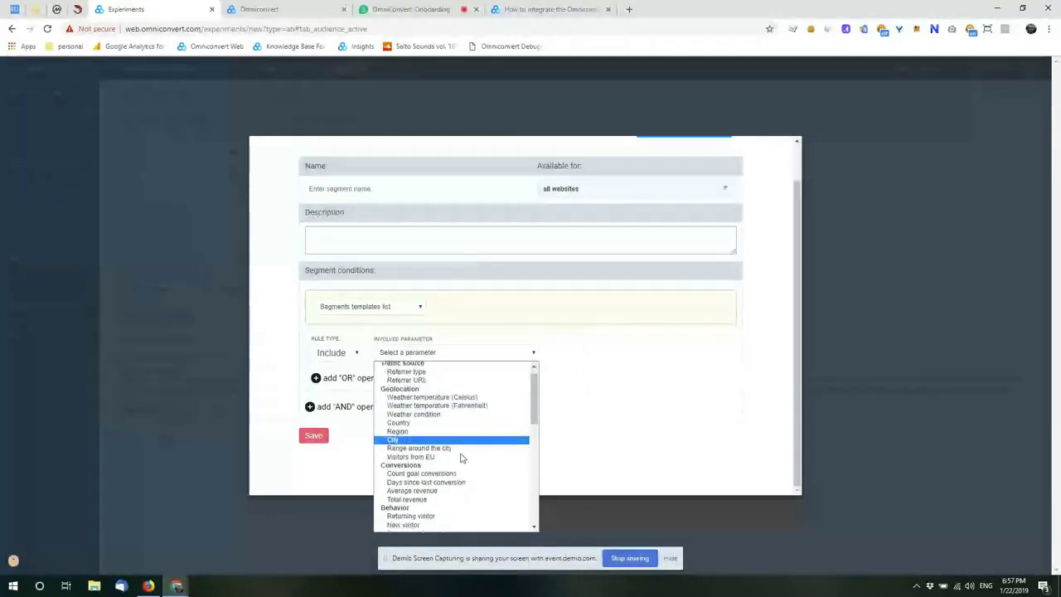
scroll(462, 458, down, 3)
scroll(467, 403, up, 4)
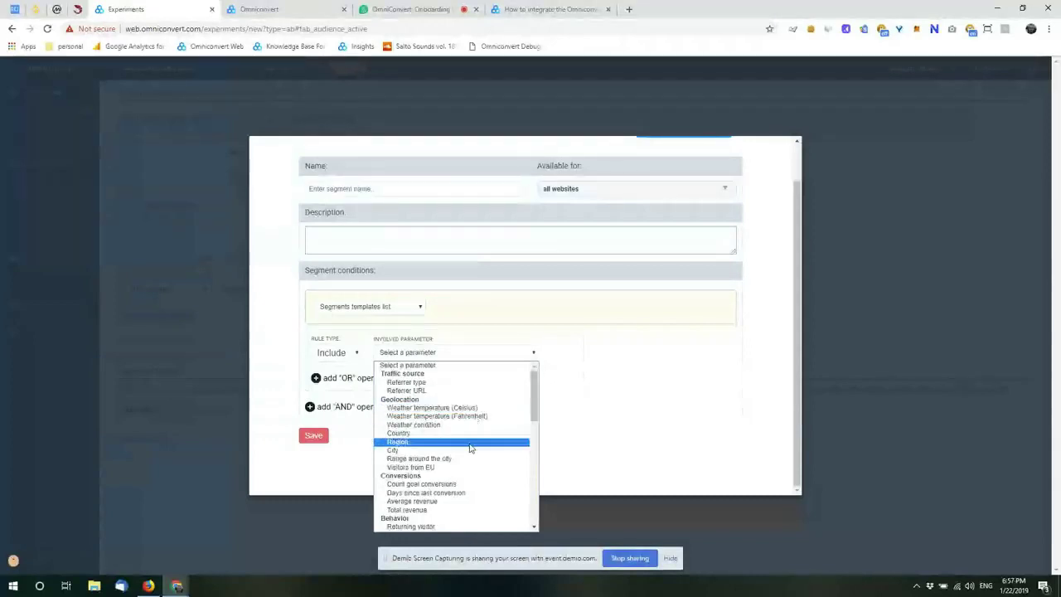
scroll(469, 447, down, 3)
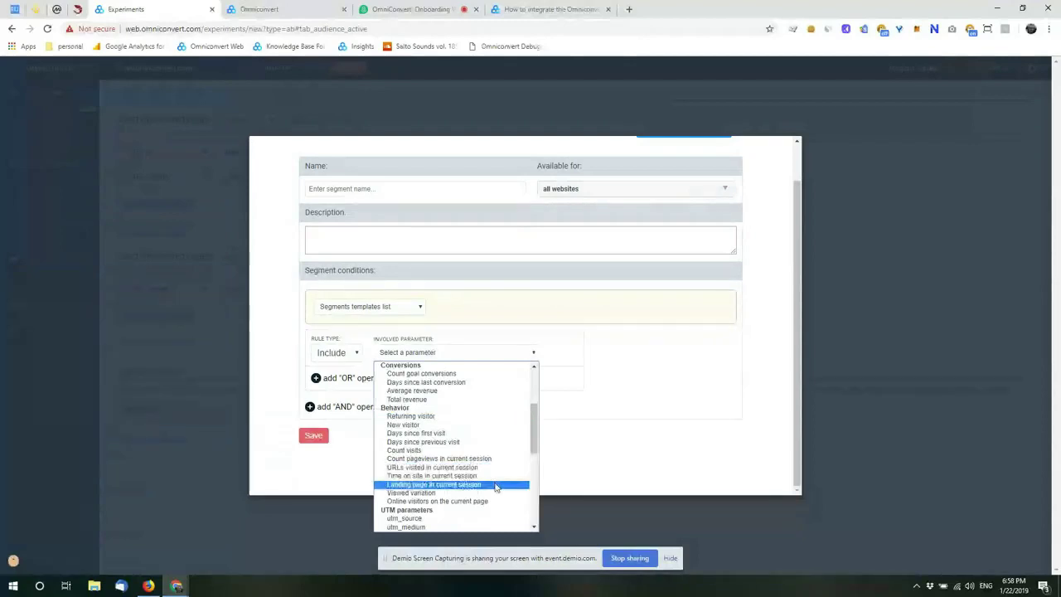
scroll(496, 487, down, 3)
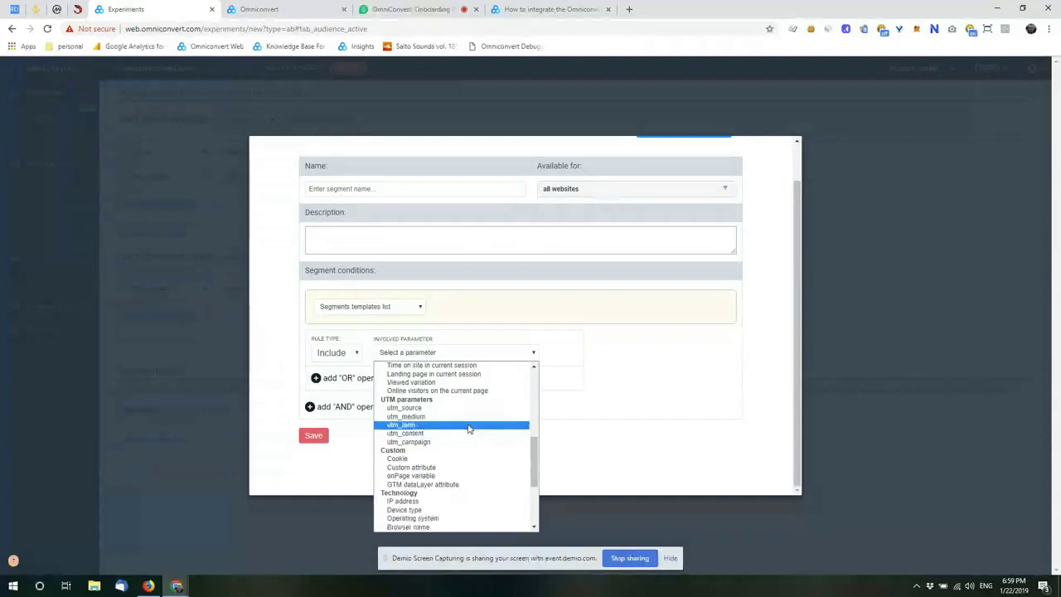
Step: Set the first condition to utm_source contains facebook and add an AND condition
click(468, 408)
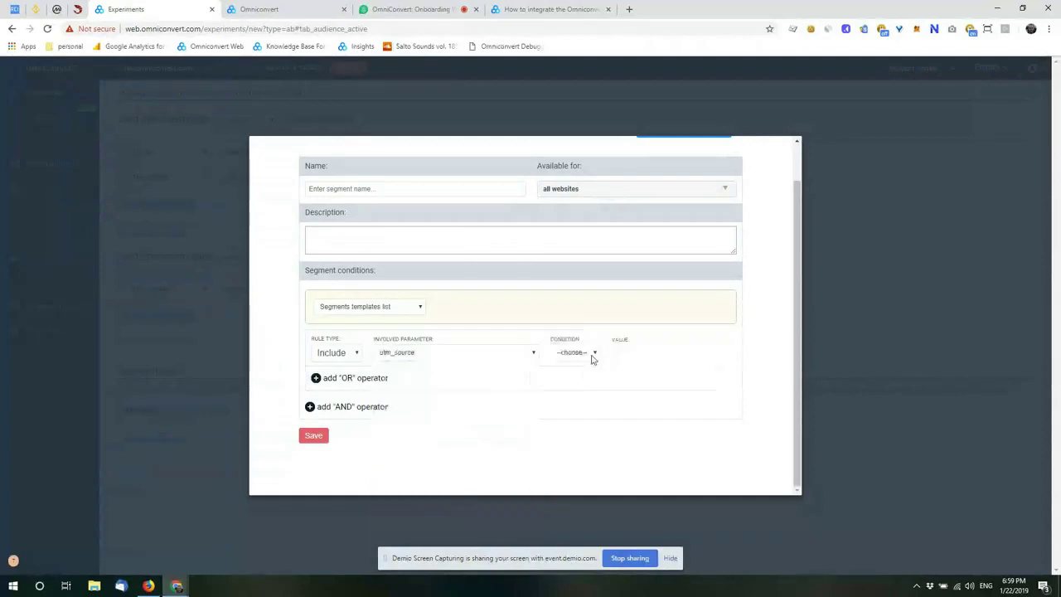
click(593, 353)
click(571, 379)
click(621, 353)
text(fsd)
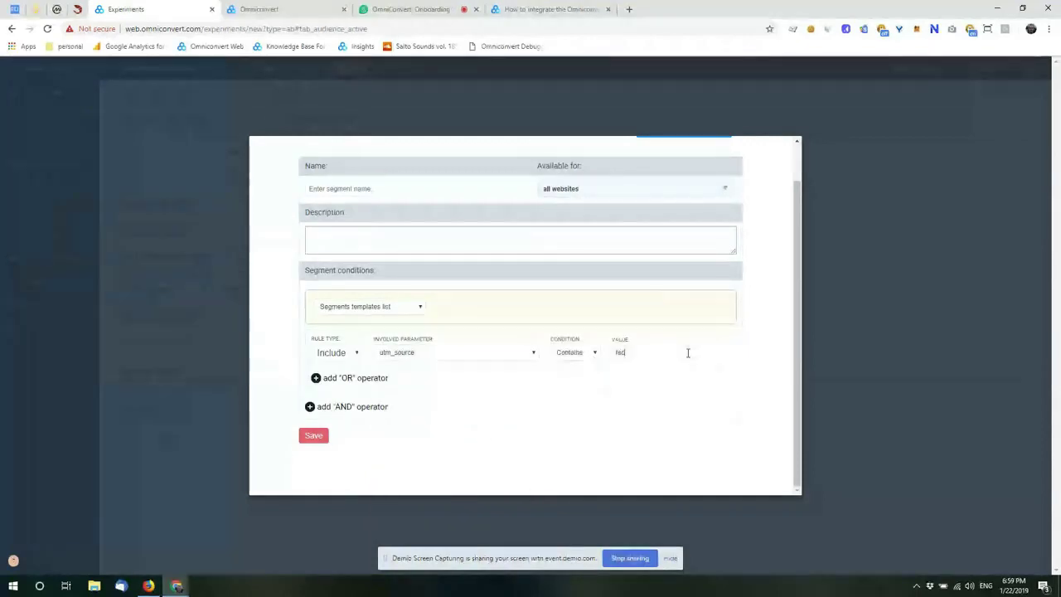
key(BackSpace)
key(BackSpace)
key(BackSpace)
text(facebook)
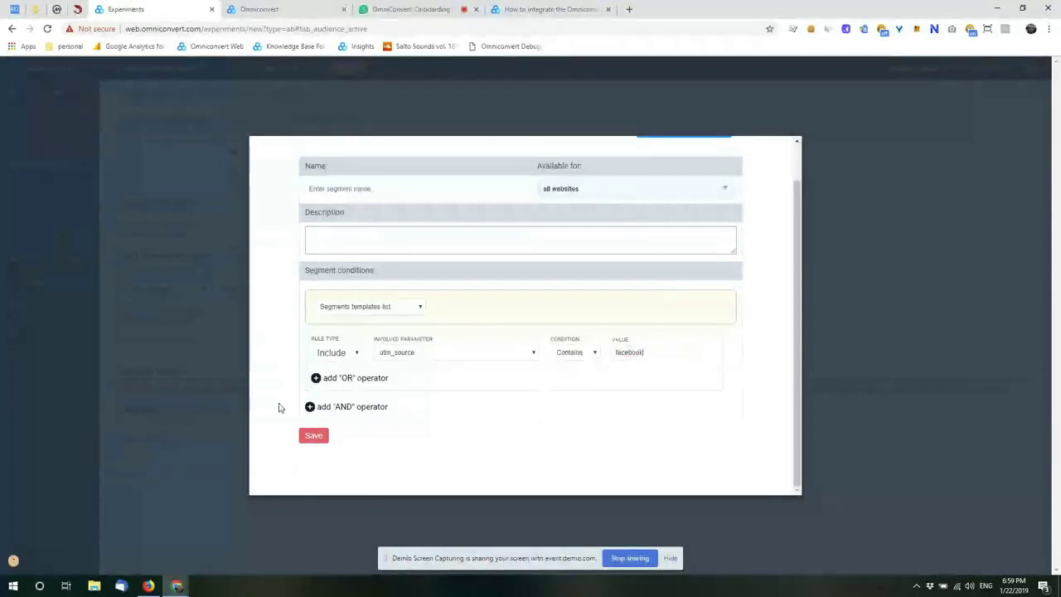
click(342, 407)
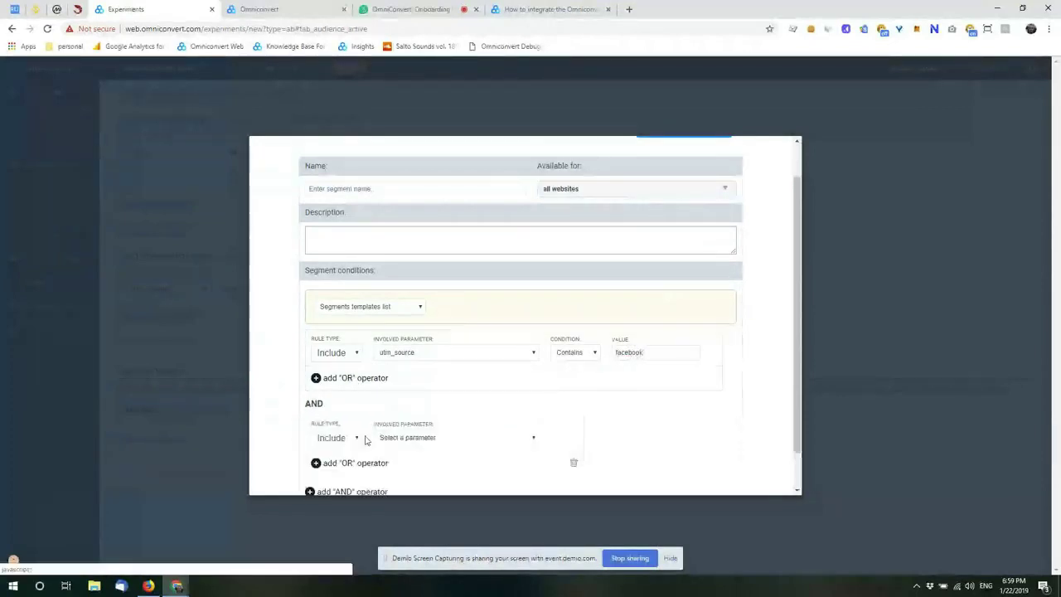
Step: Set the AND condition to utm_campaign contains 20discount
click(434, 437)
scroll(441, 344, down, 3)
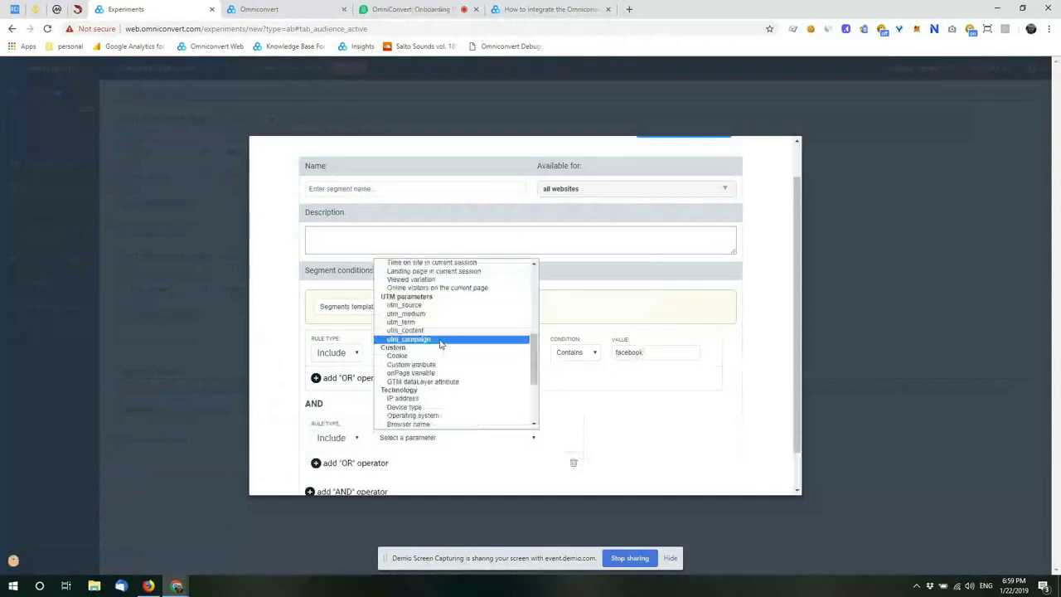
click(441, 340)
click(578, 437)
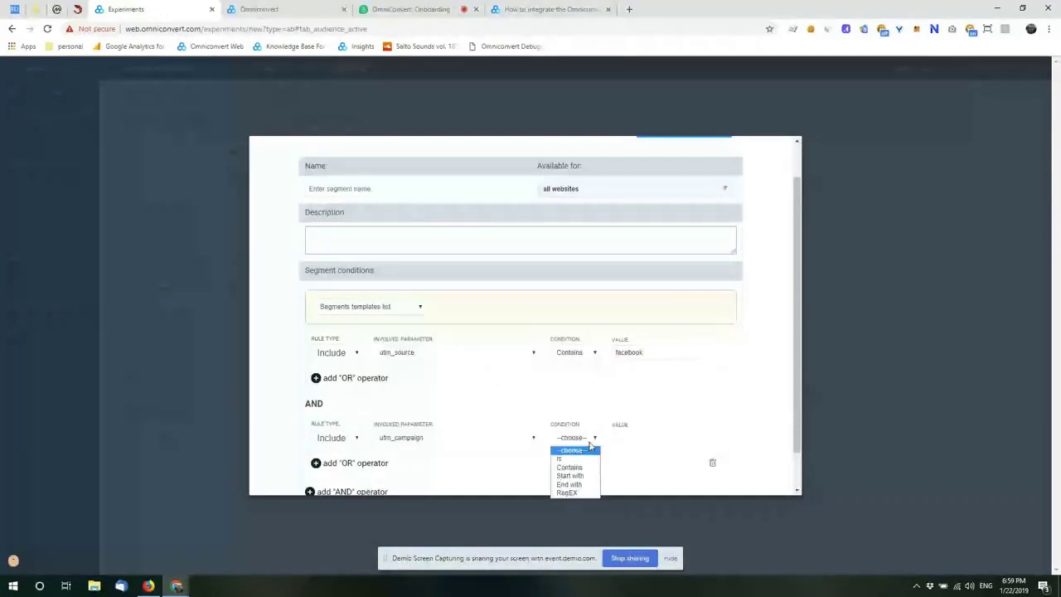
click(620, 455)
text(20discount)
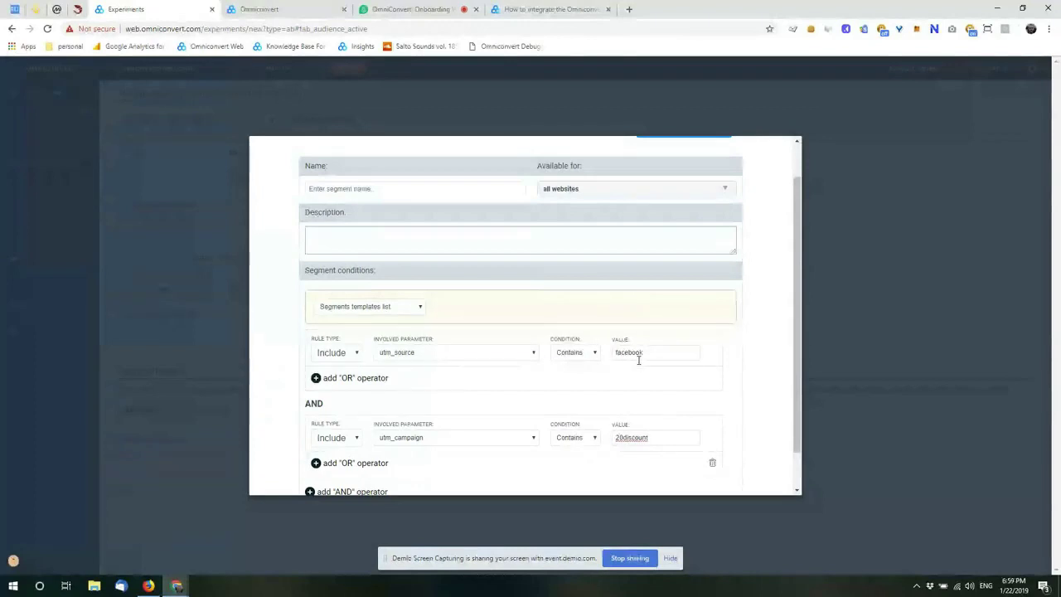
scroll(606, 379, down, 1)
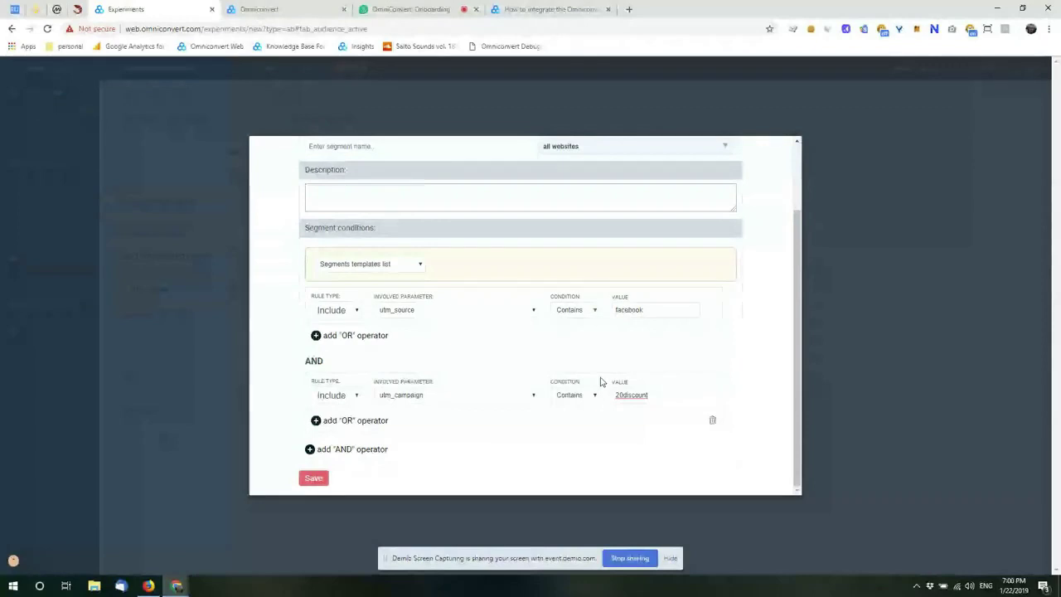
Step: Switch the AND condition's parameter to Cookie under Custom
click(467, 399)
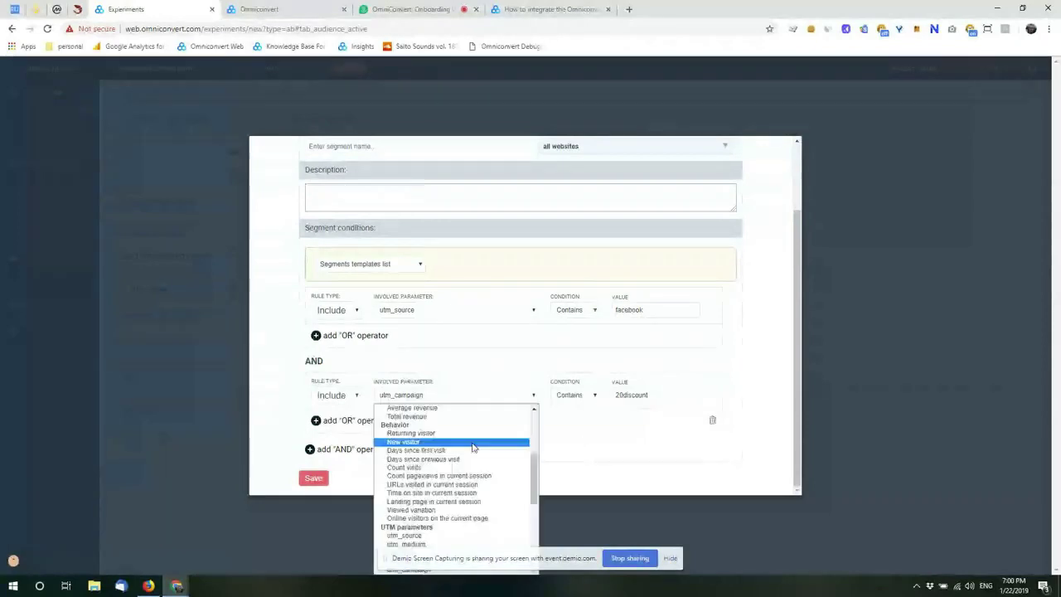
scroll(476, 453, down, 3)
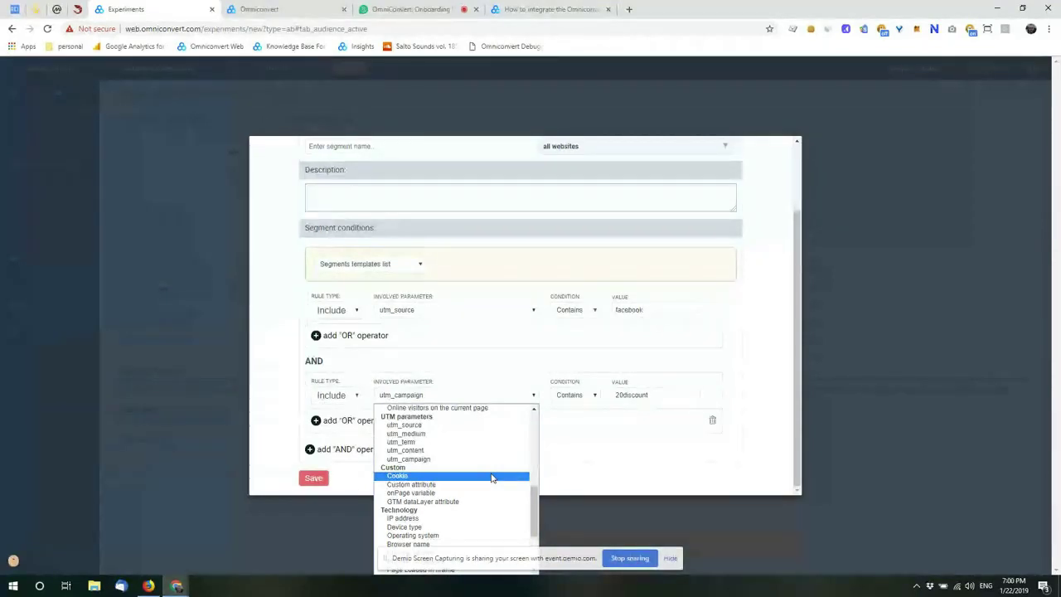
click(490, 477)
Step: Make the cookie rule require the lifetimeValue cookie to equal 1
click(582, 397)
text(lifetime)
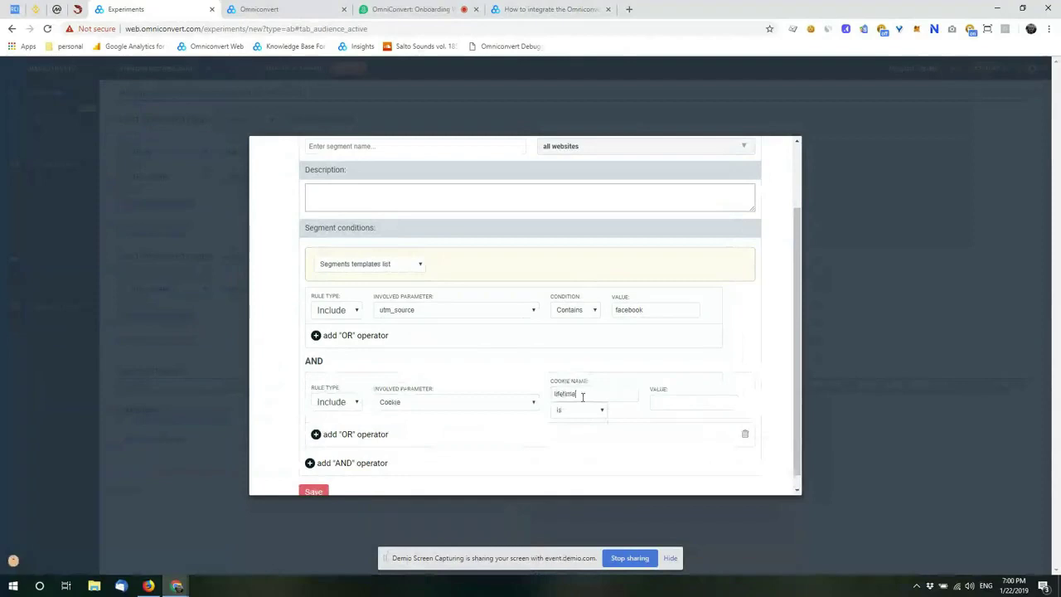
text(Value)
key(Tab)
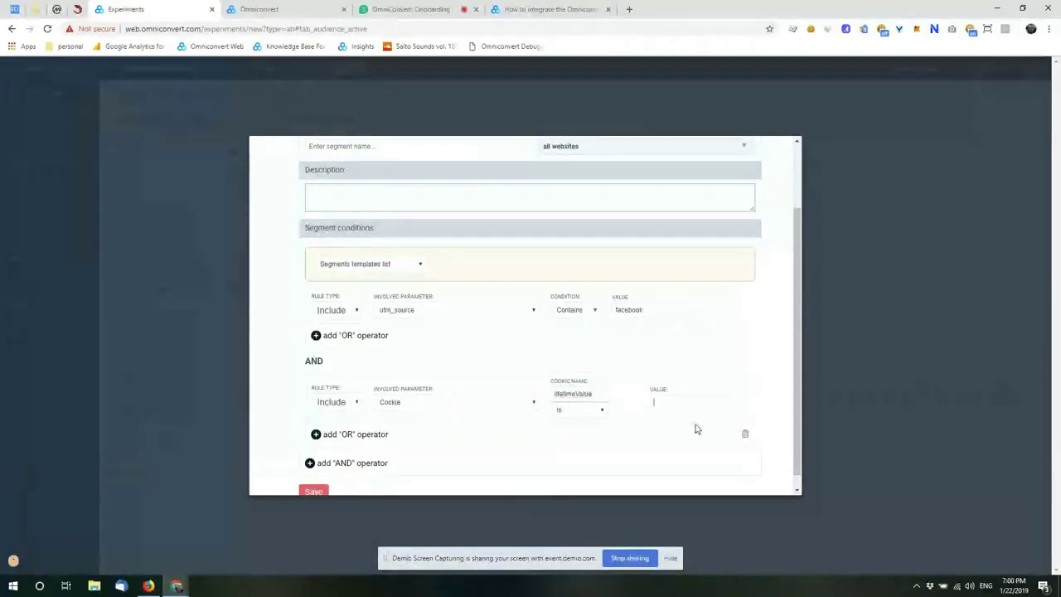
text(1)
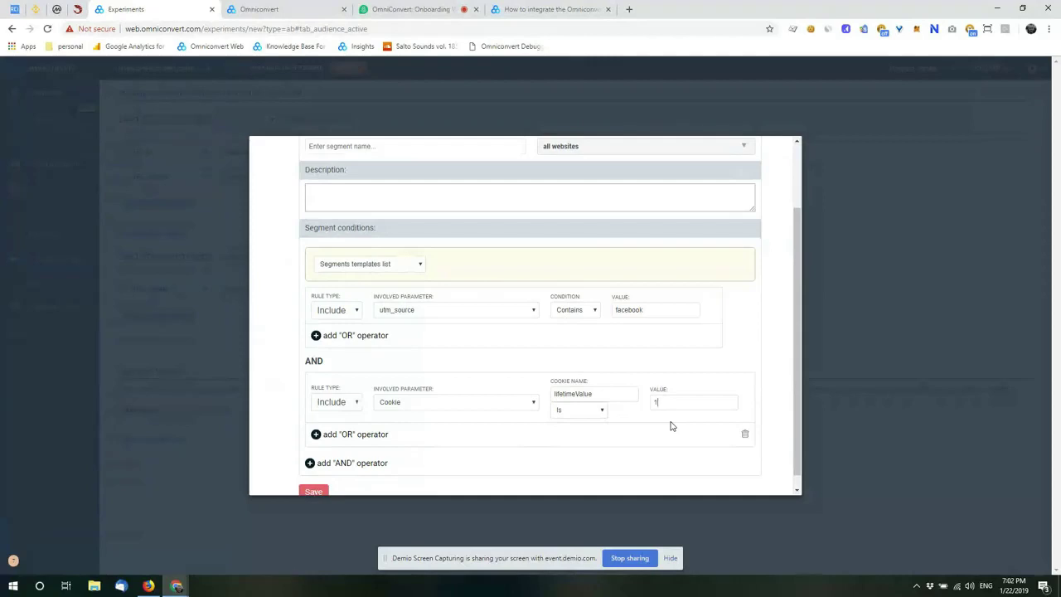
Step: Reopen the cookie rule's parameter list and browse the condition types
click(512, 407)
scroll(493, 364, down, 3)
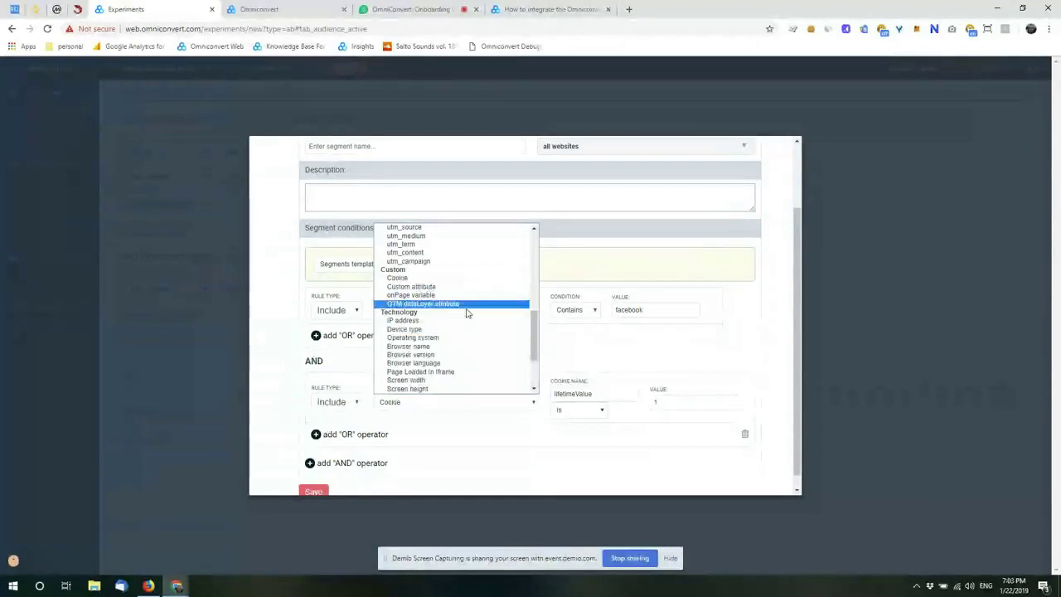
scroll(465, 331, down, 3)
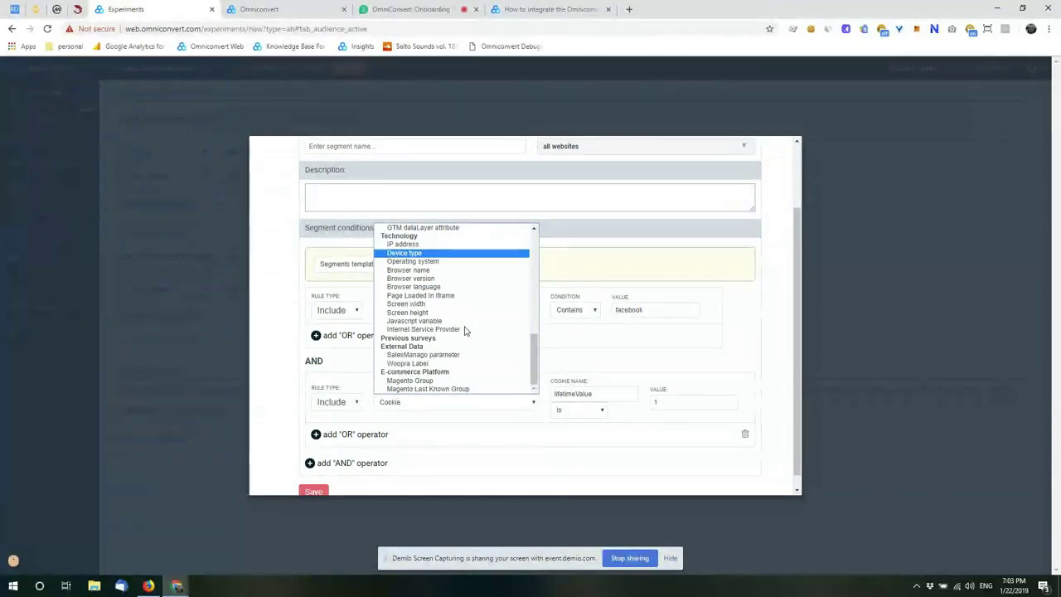
key(Down)
key(Down)
key(Down)
key(Down)
key(Down)
key(Down)
key(Down)
key(Down)
key(Down)
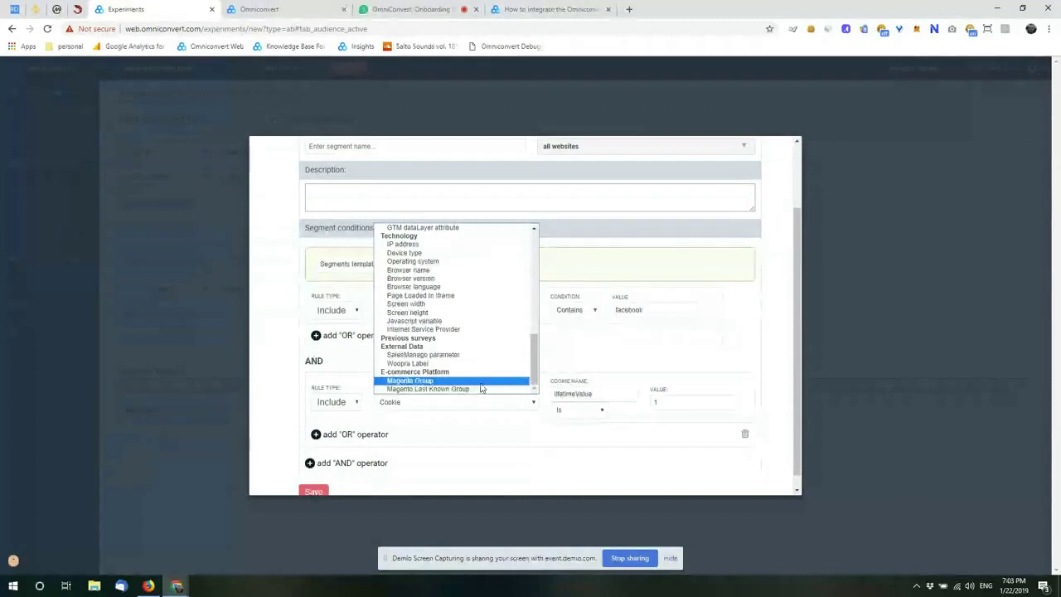
scroll(686, 239, up, 1)
Step: Target the experiment at the EU visitors segment and cap tested views at 10000
click(700, 170)
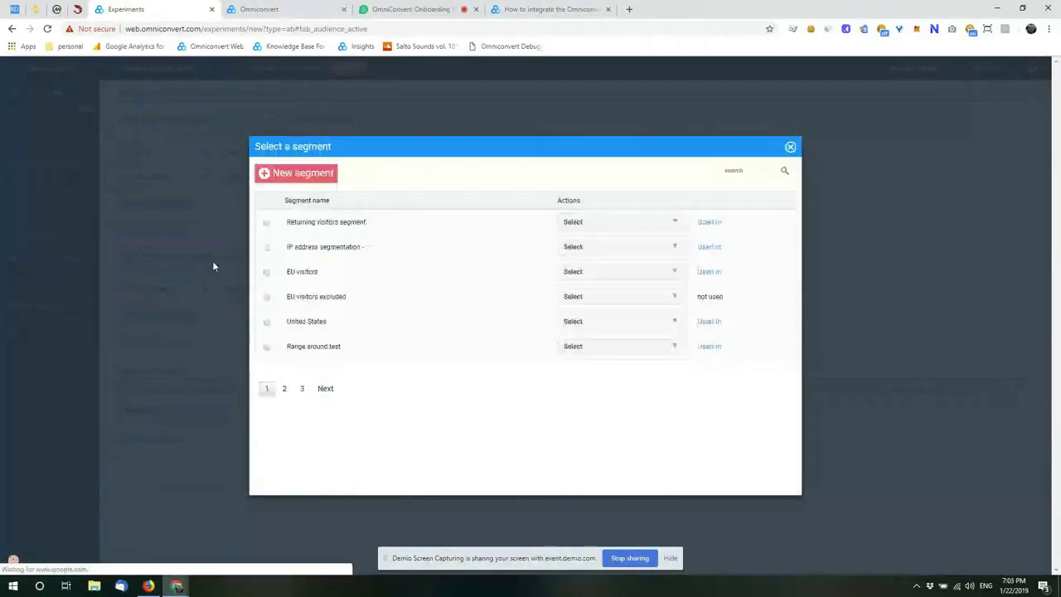
click(287, 327)
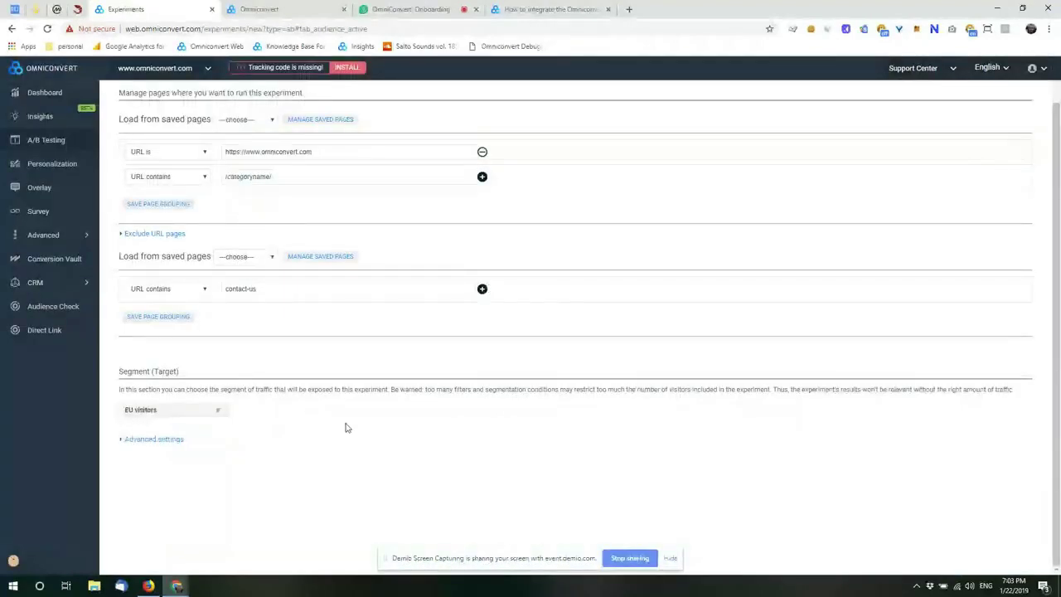
click(146, 439)
scroll(465, 348, down, 2)
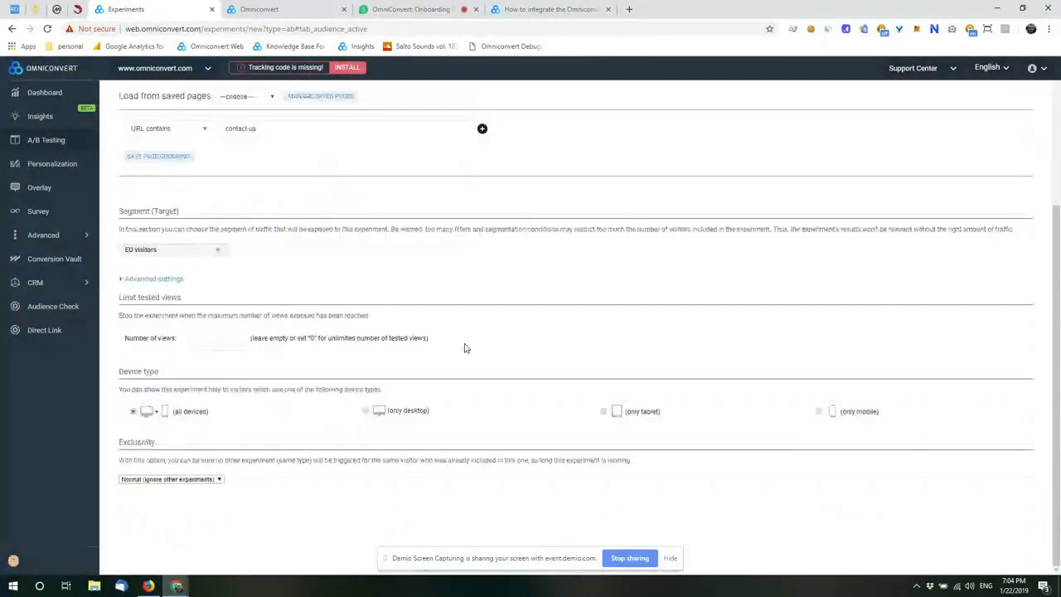
click(217, 336)
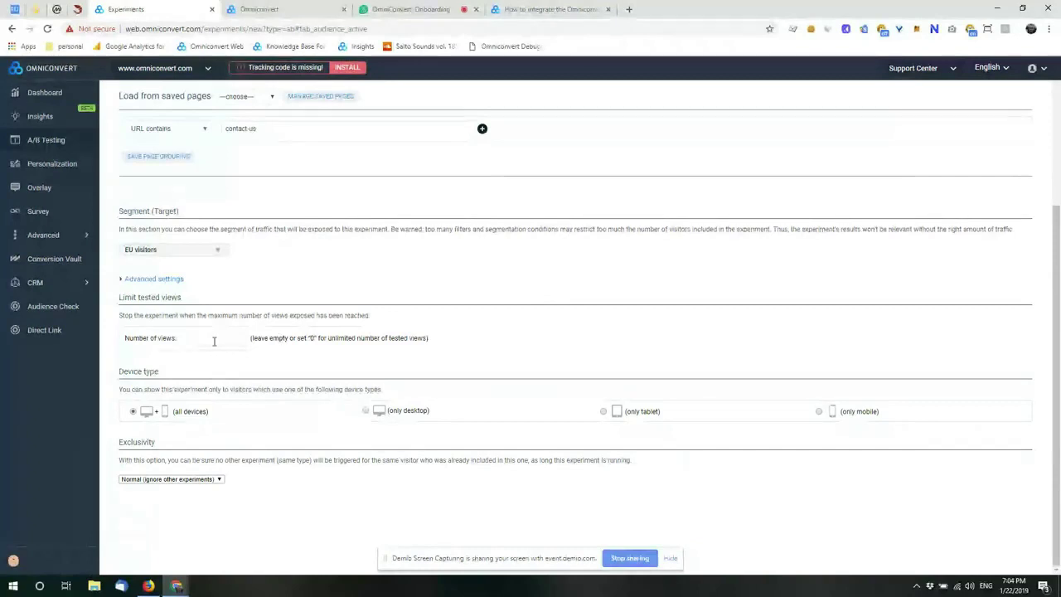
text(10000)
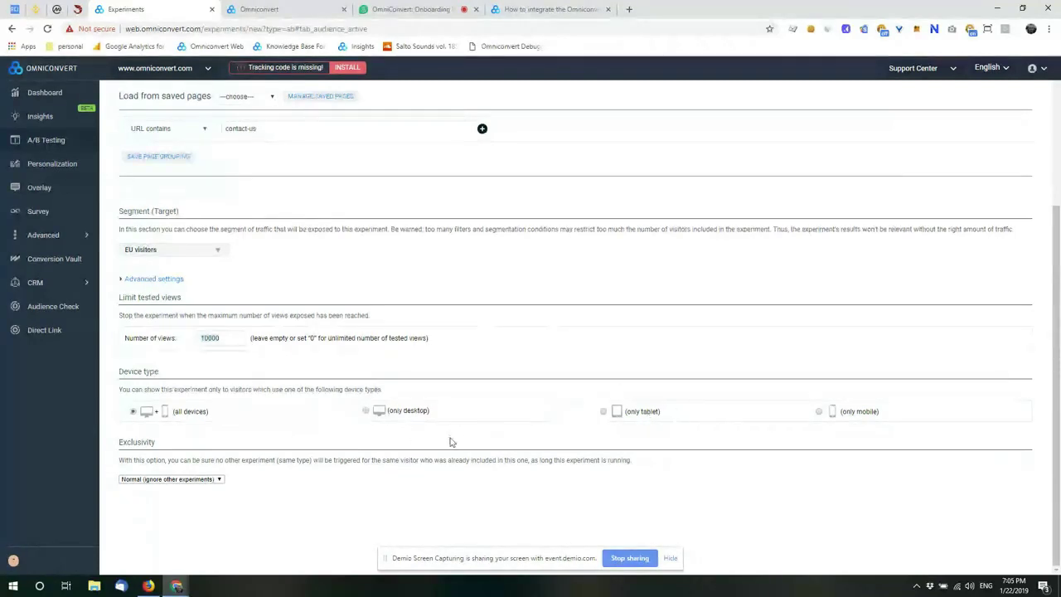
Step: Leave exclusivity at Normal (ignore other experiments) and move on to Traffic allocation & Goals
click(220, 480)
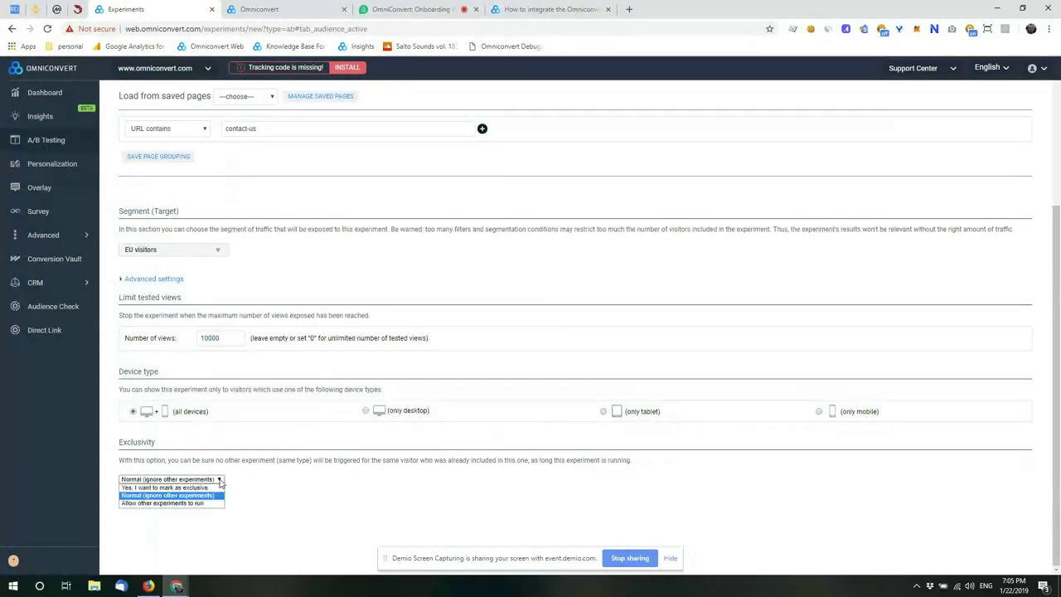
click(220, 480)
scroll(540, 311, up, 2)
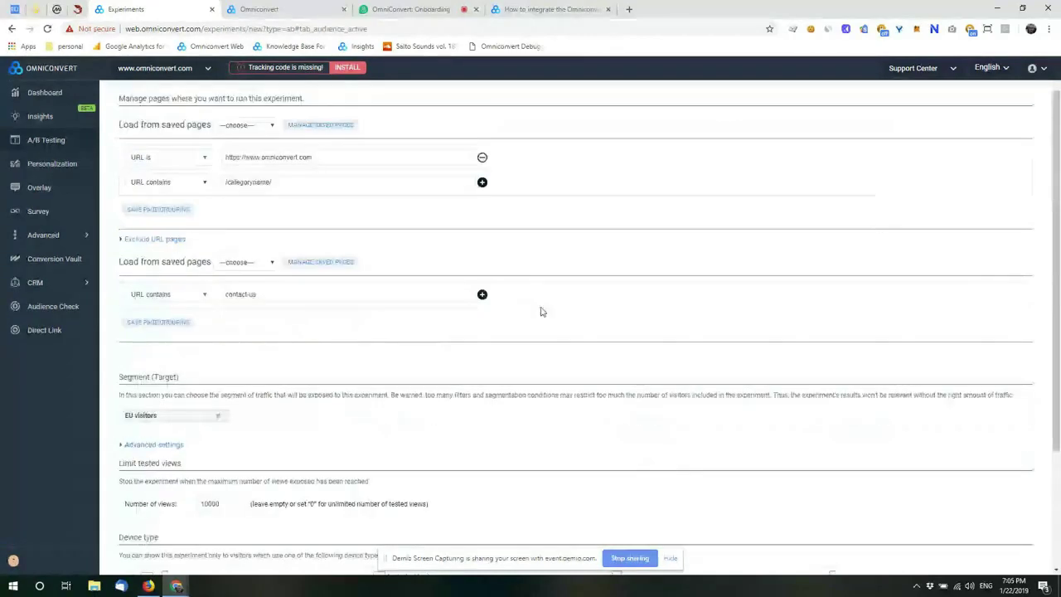
scroll(540, 312, down, 2)
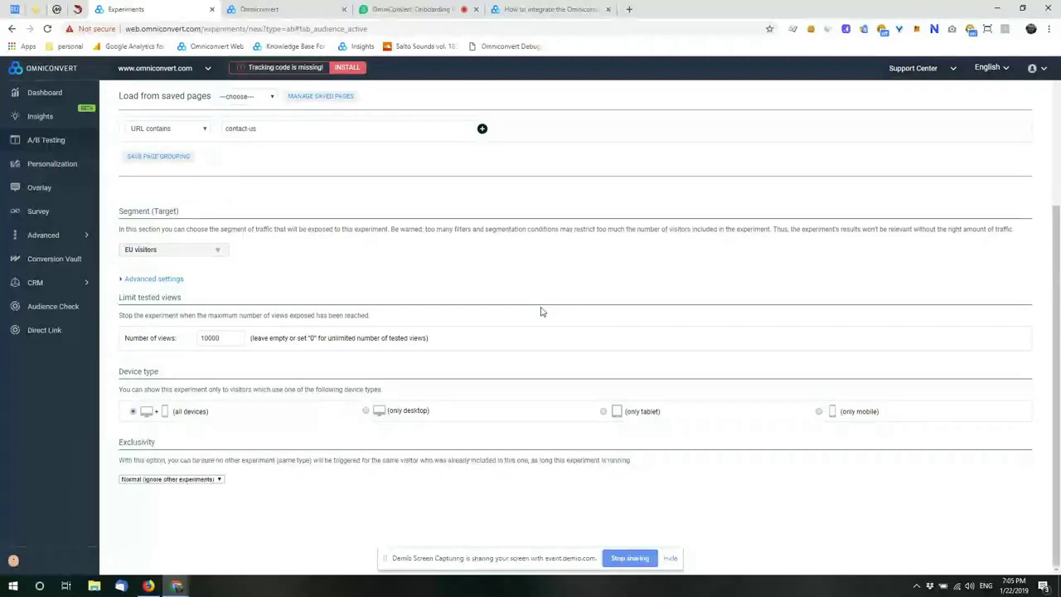
scroll(443, 312, up, 2)
scroll(443, 312, up, 1)
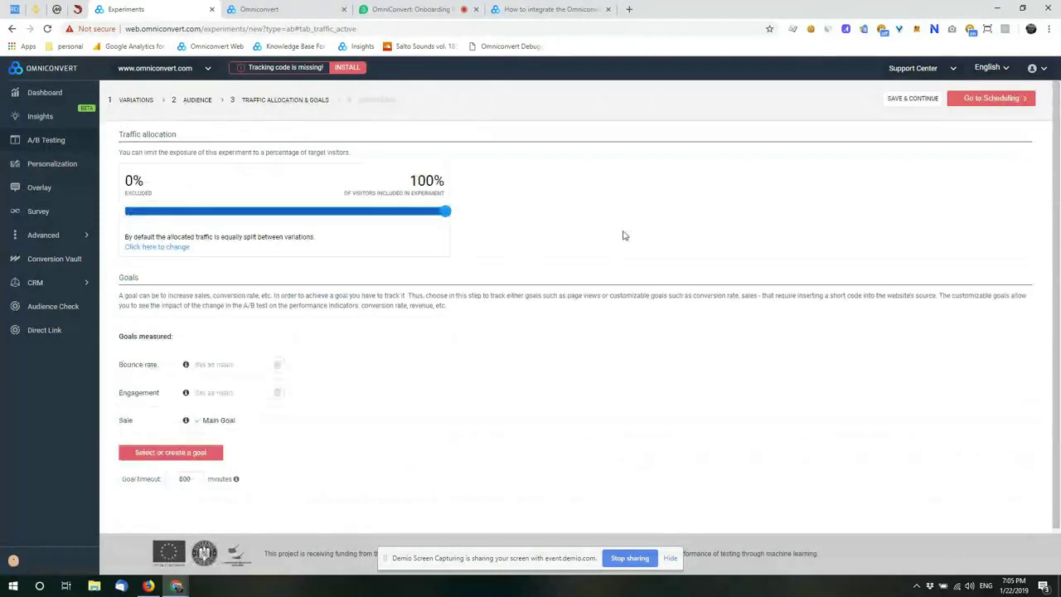
Step: Adjust the traffic slider, show the 33.33% split per variation, and open the goal list
drag(445, 211, 522, 239)
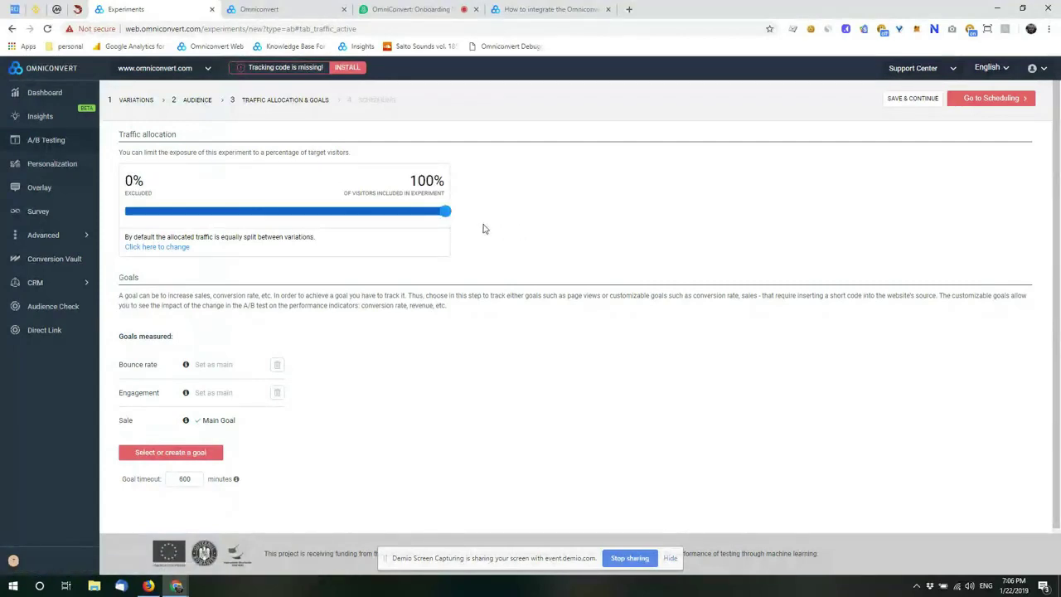
click(155, 247)
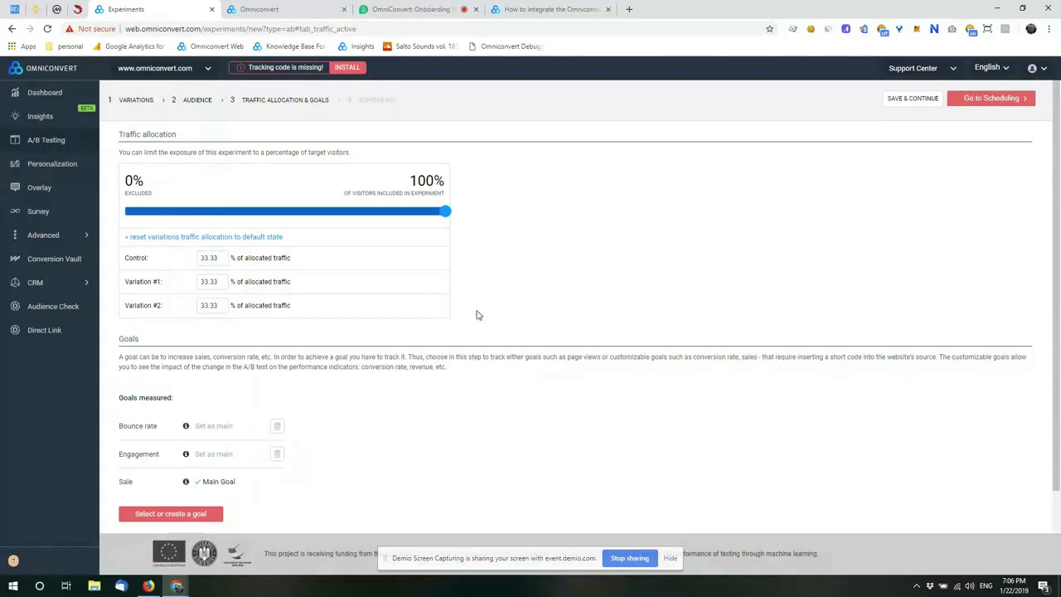
scroll(155, 432, down, 2)
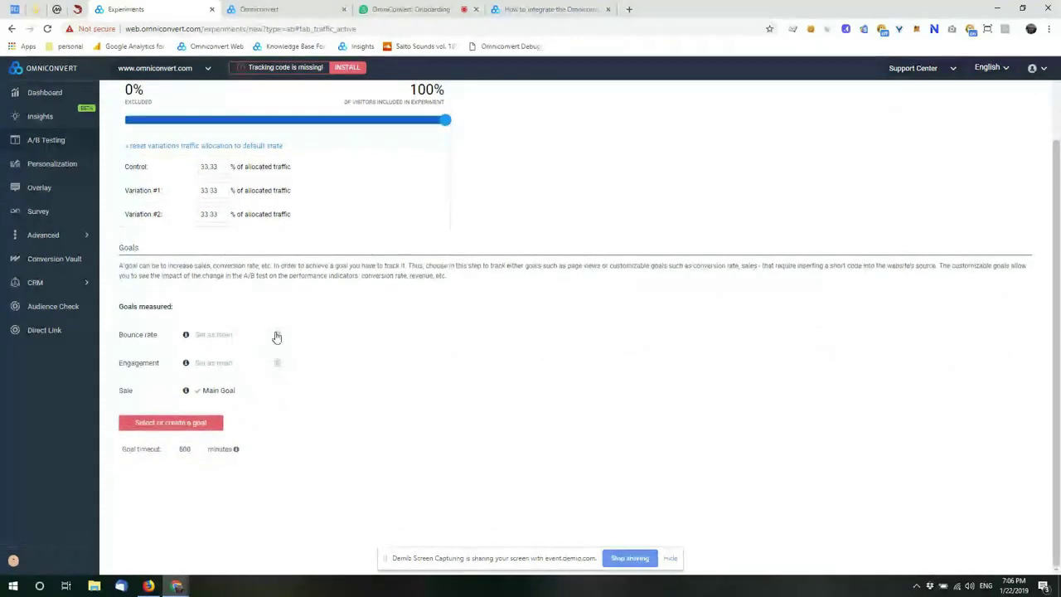
click(236, 425)
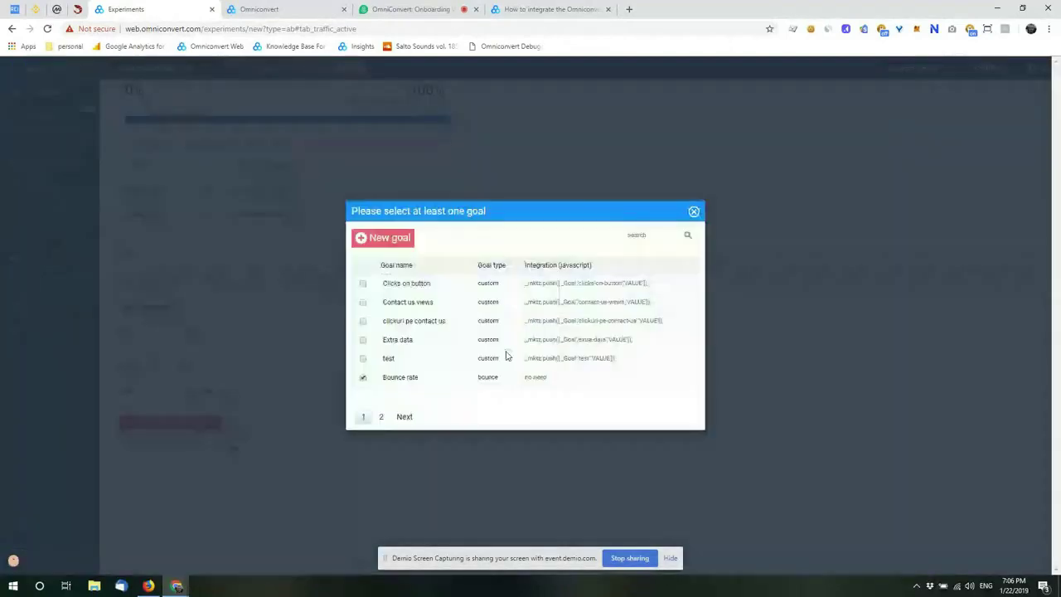
Step: Start a new Pageview goal that matches URLs containing the given text
click(393, 244)
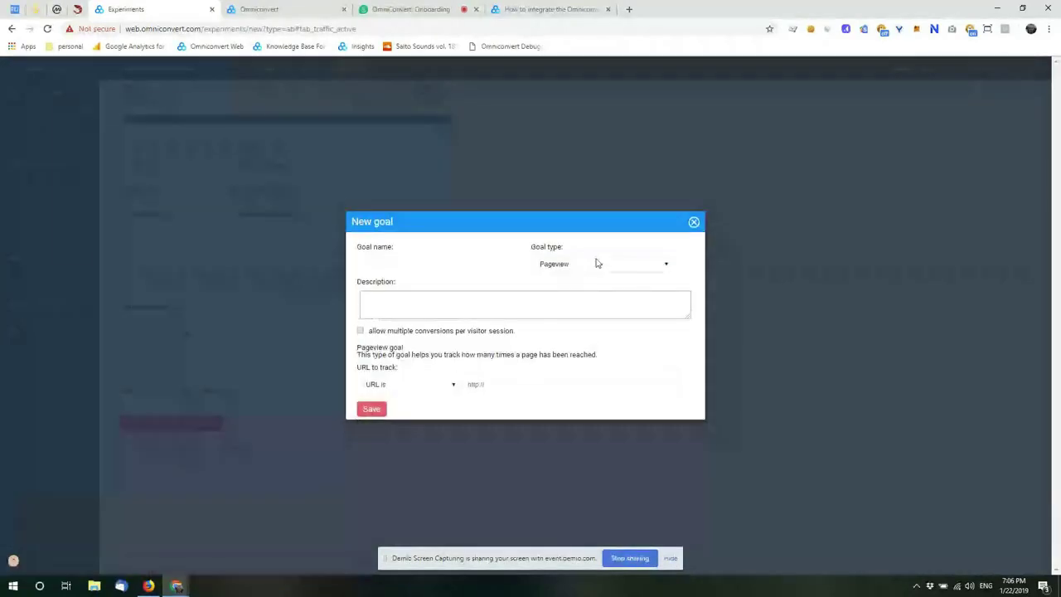
click(596, 267)
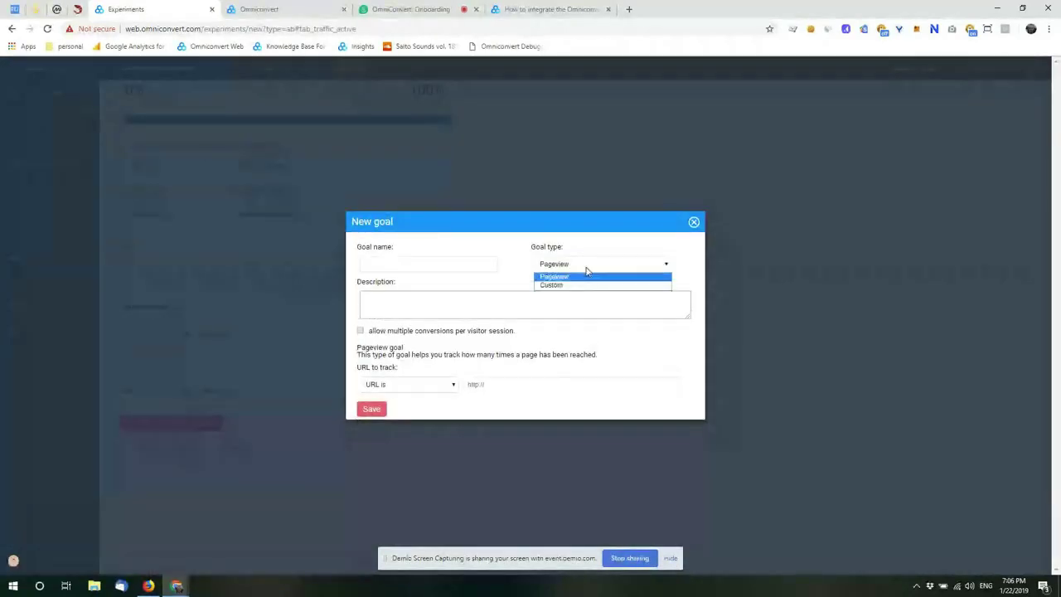
click(586, 274)
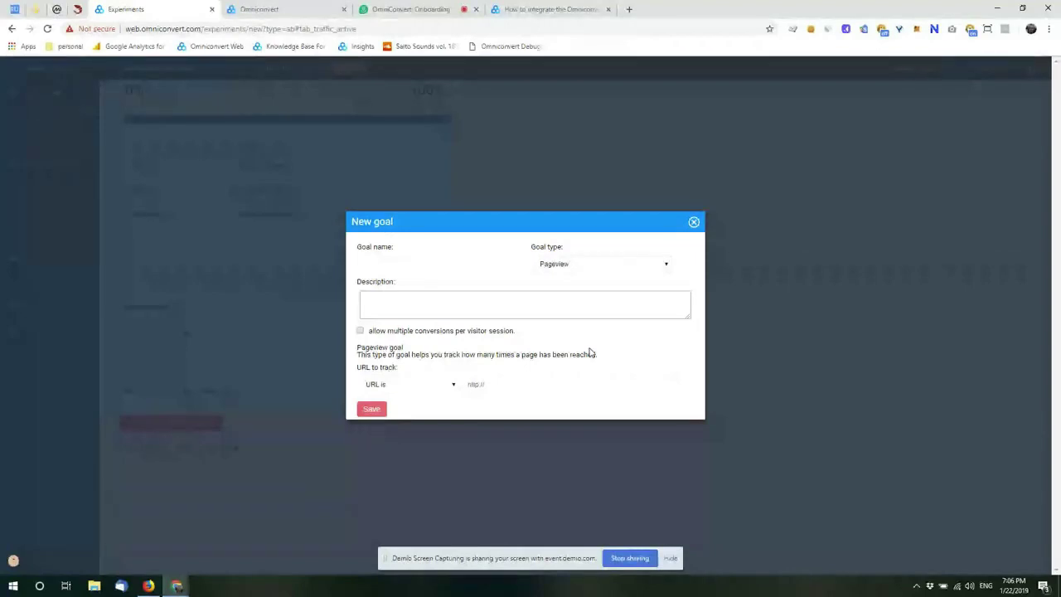
click(455, 386)
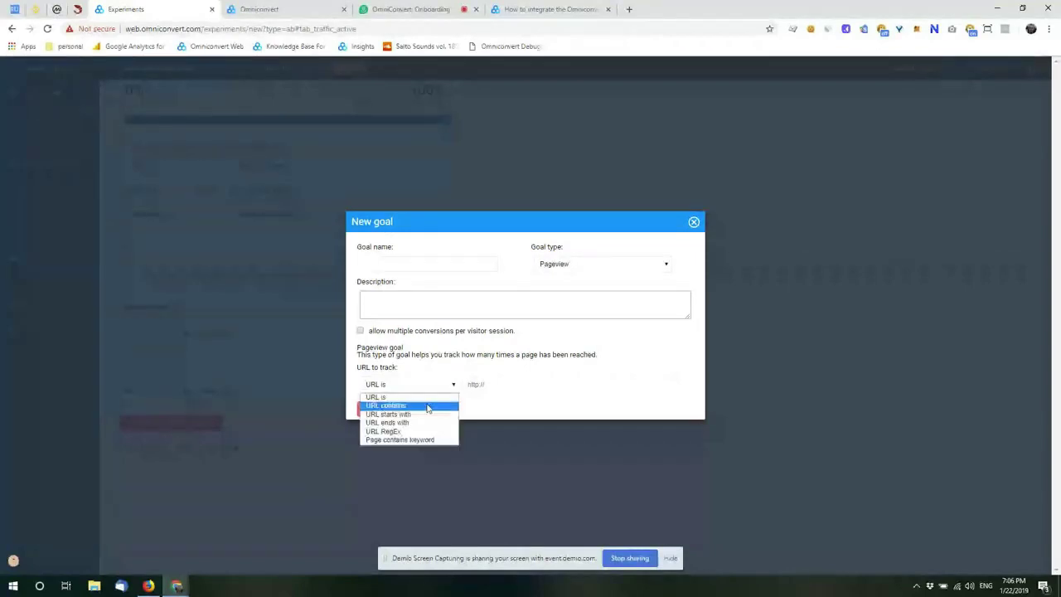
click(428, 405)
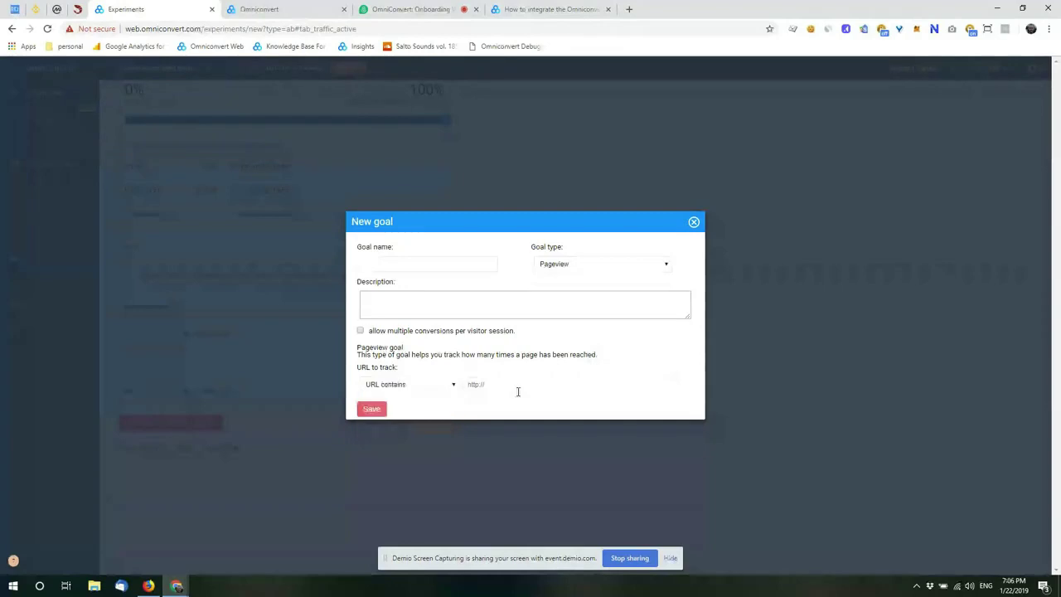
Step: Name the goal 'Checkout reached', enter 'checkout-page' as the URL text, and save it
click(412, 263)
text(Checkout)
text(reached)
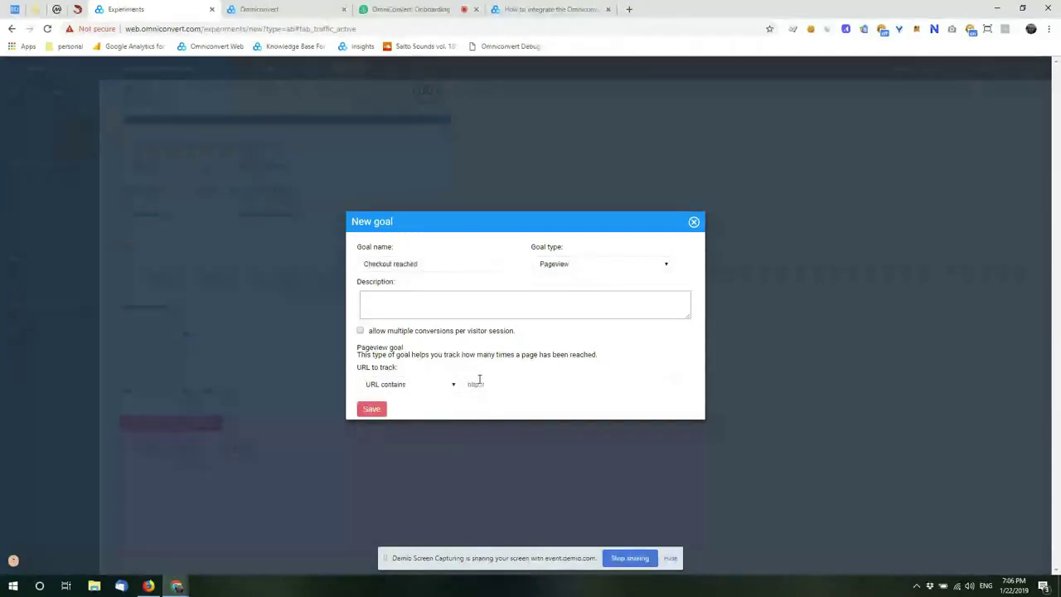
text(checkout-page)
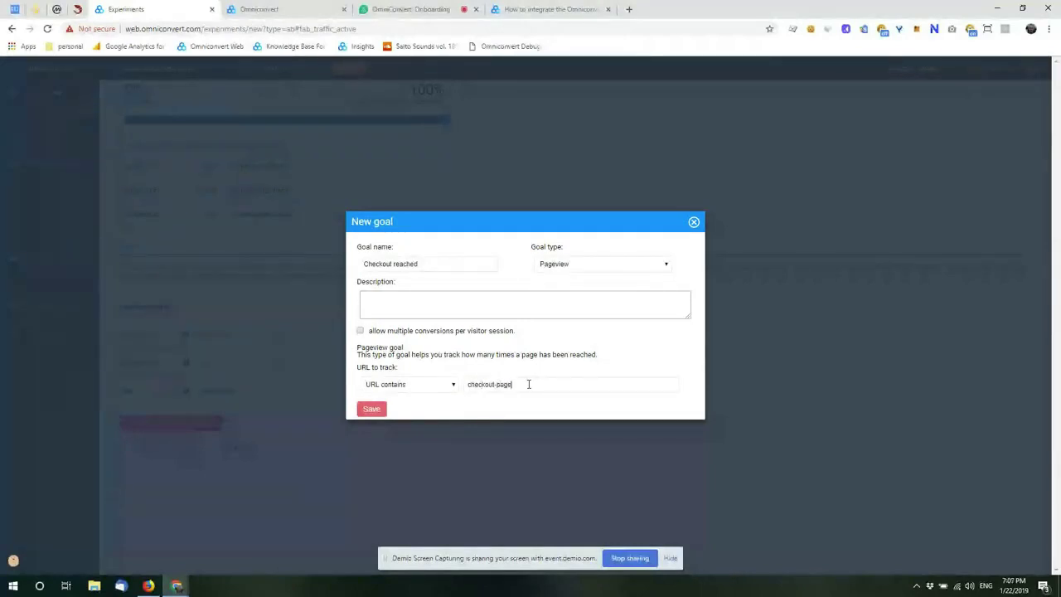
click(425, 386)
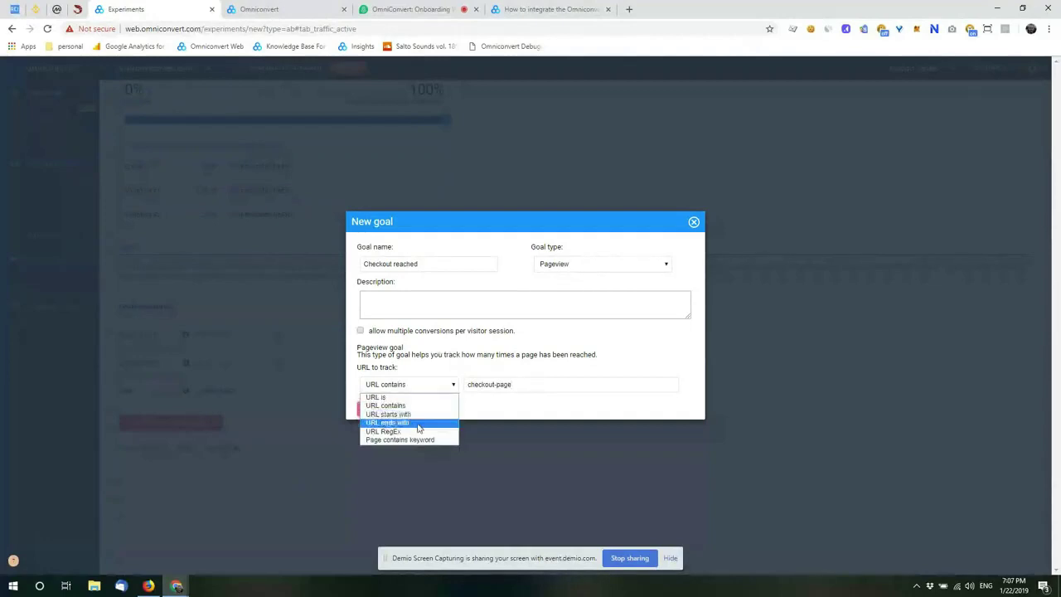
click(388, 405)
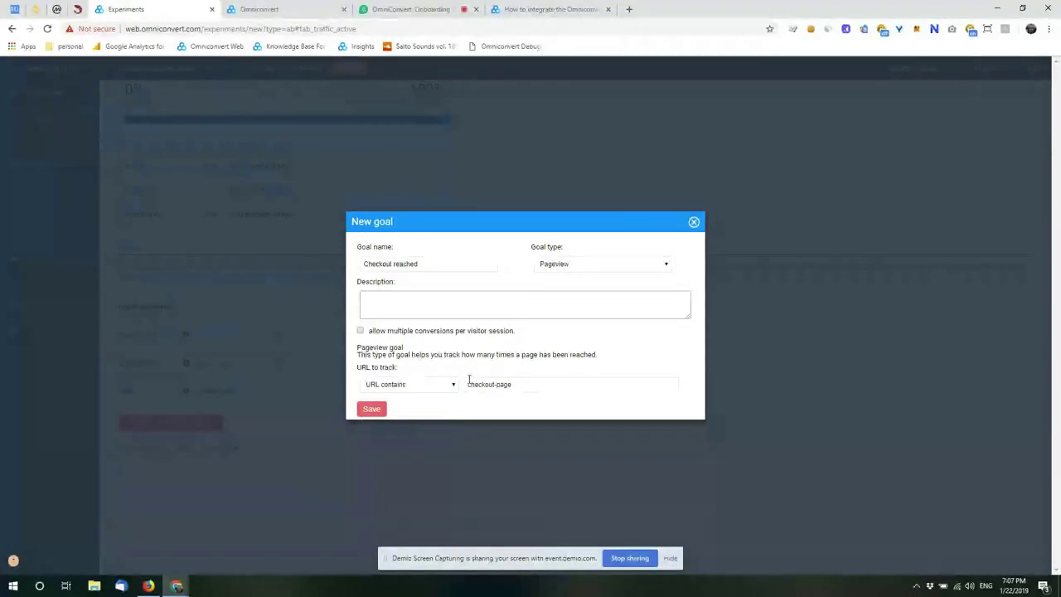
click(372, 408)
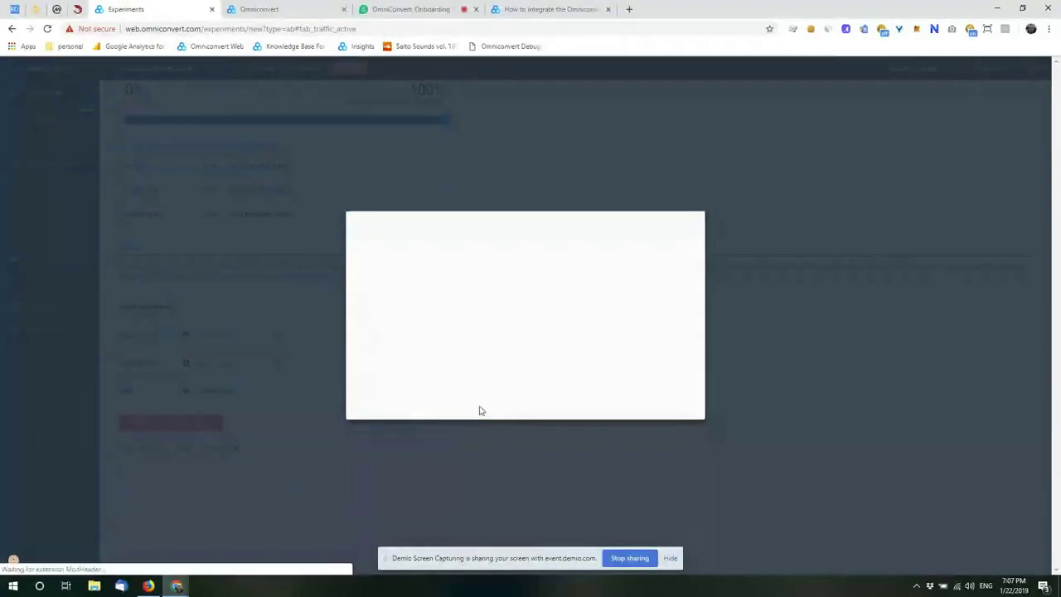
Step: Dismiss the save confirmation and tick Checkout reached in the goal list
click(385, 349)
click(396, 284)
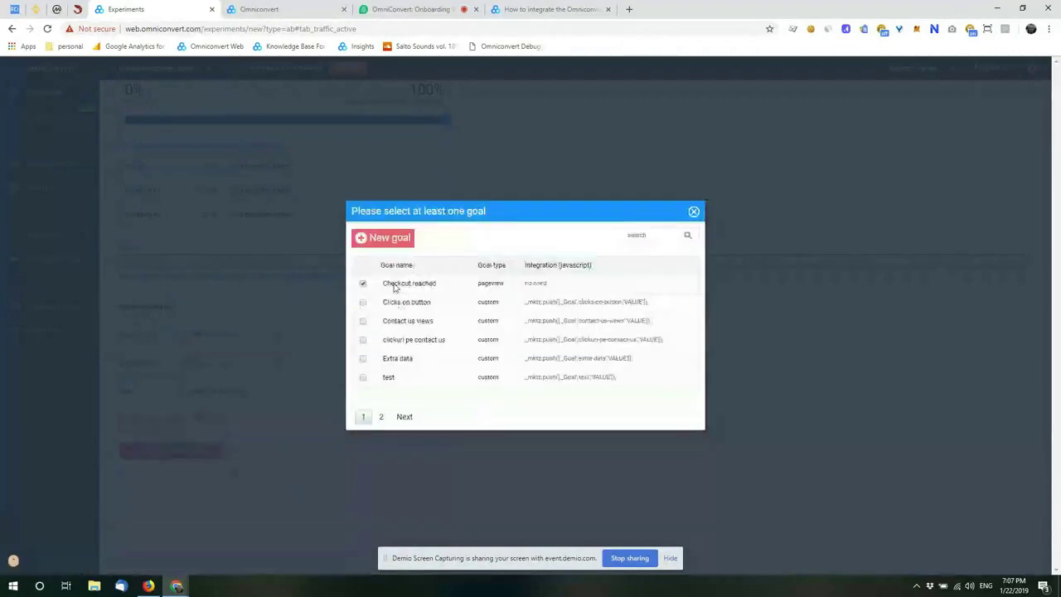
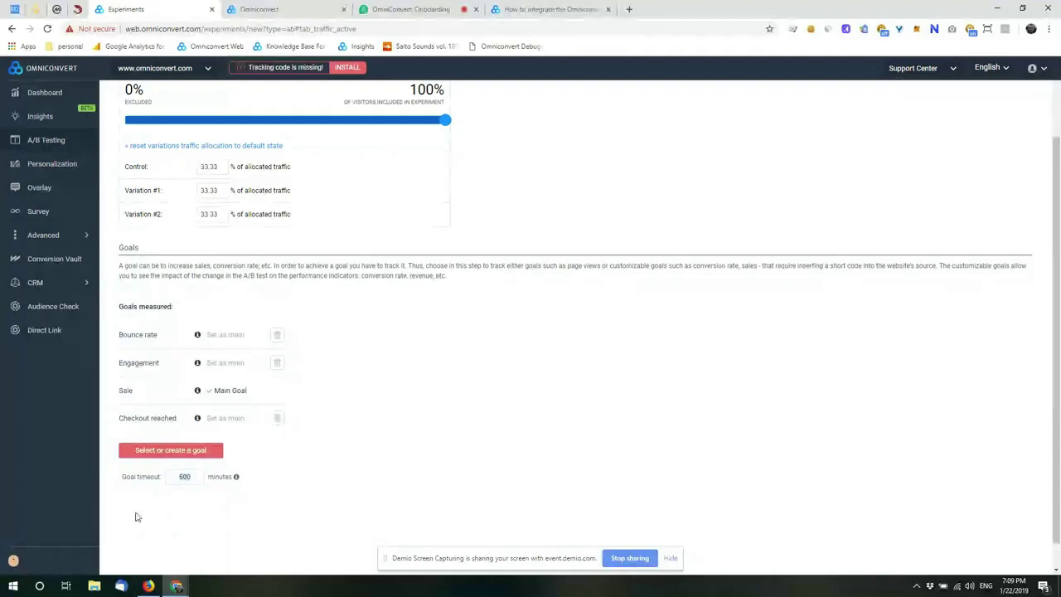
Step: Open the Scheduling step and check the 2019-01-22 to 2020-01-22 date range
scroll(371, 192, up, 2)
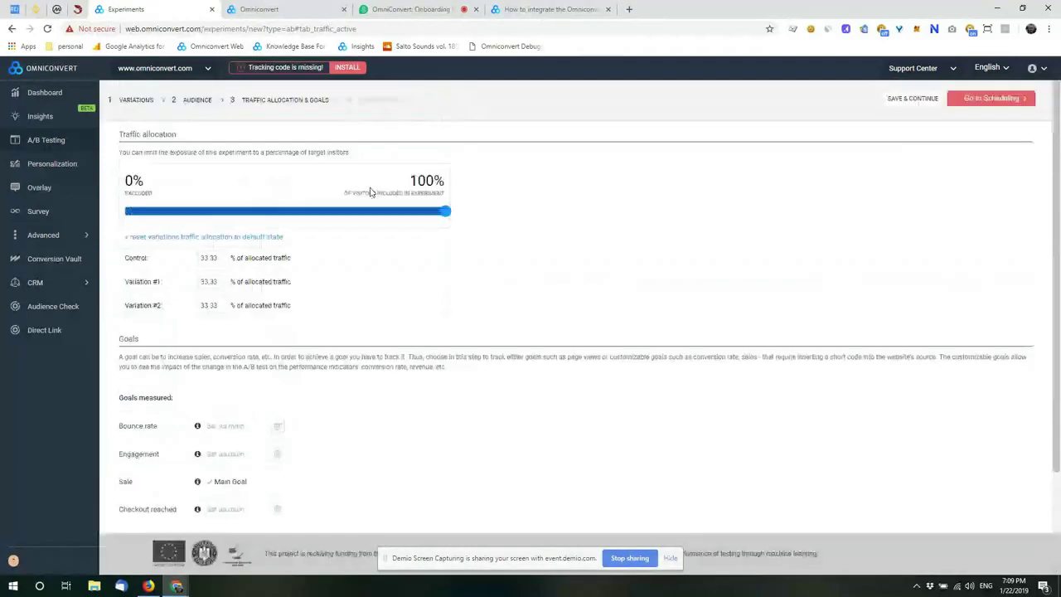
click(377, 103)
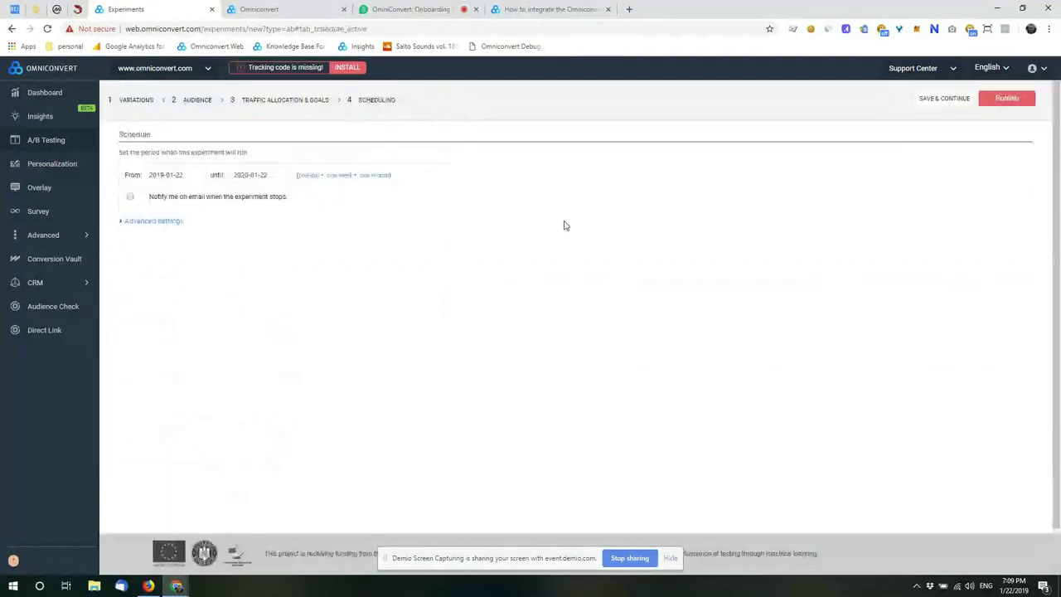
click(174, 174)
click(274, 175)
click(467, 236)
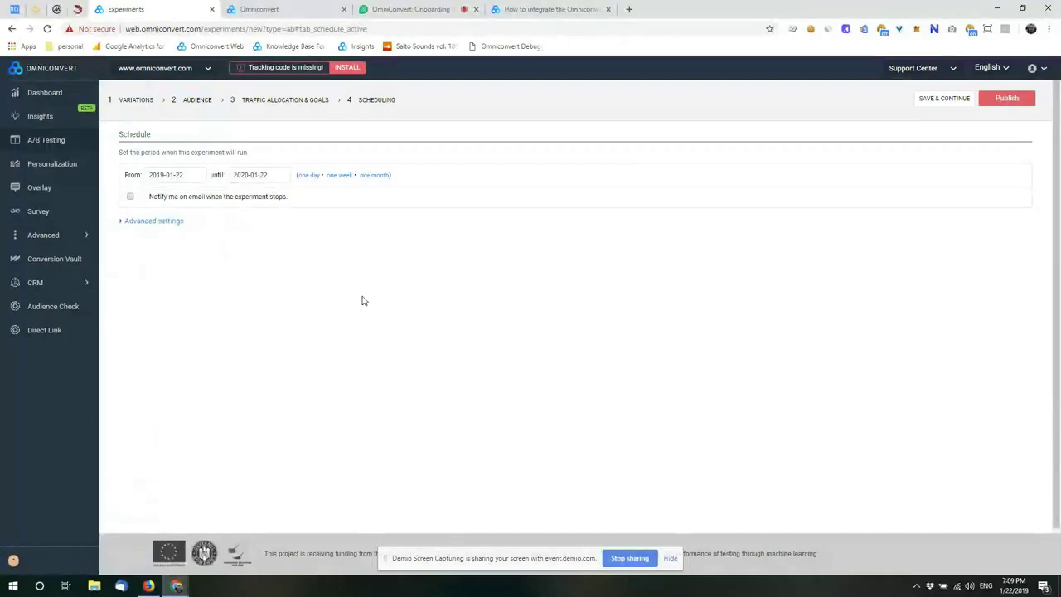
Step: Enable email notification when the experiment stops and expand the excluded days and hours settings
click(130, 196)
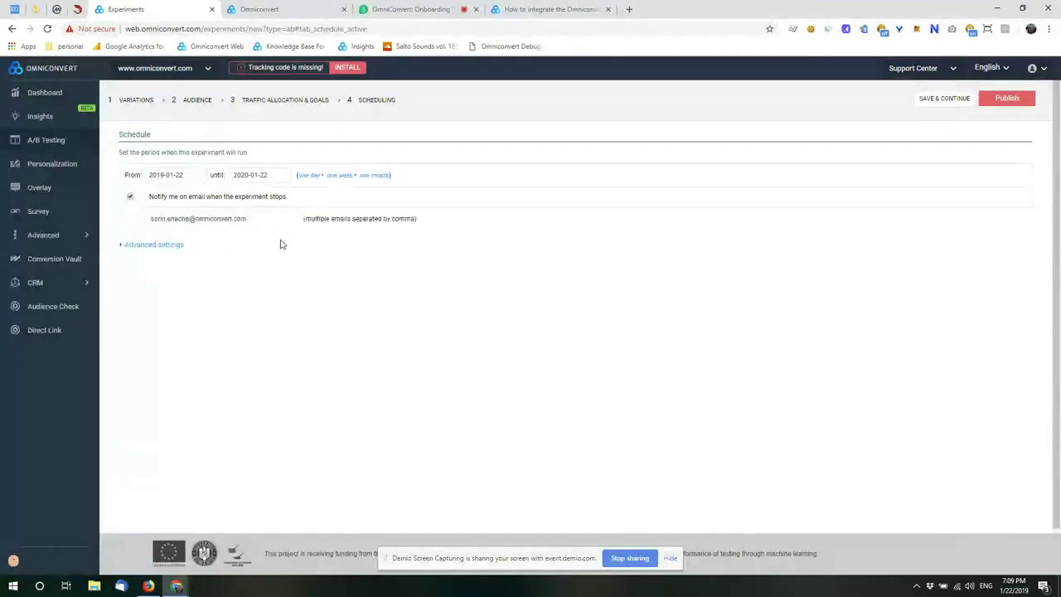
click(166, 244)
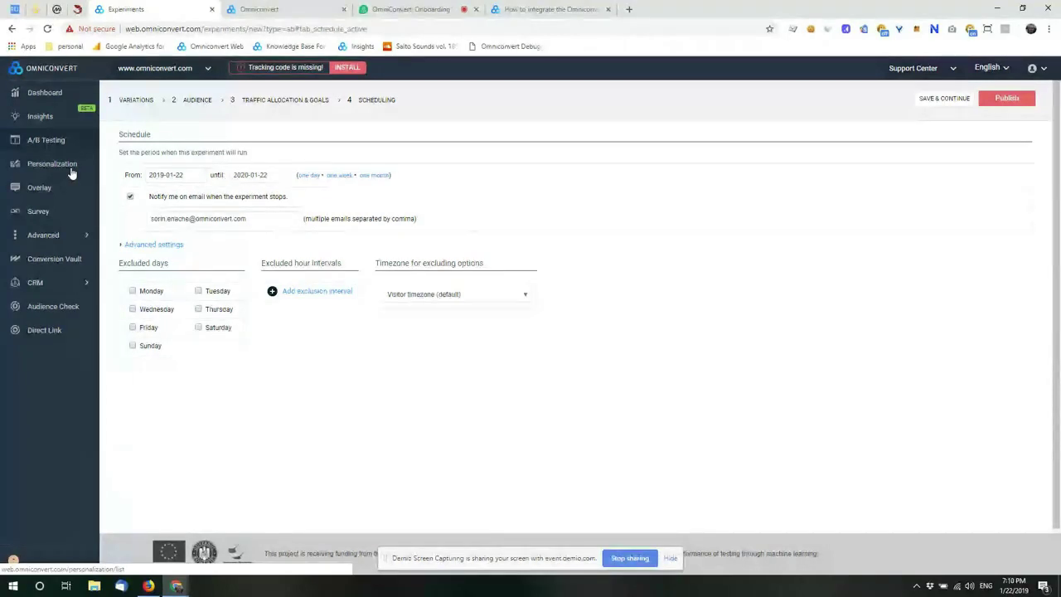
click(71, 173)
Step: Leave the unfinished experiment and create the new personalization 'Personalization 22-1-2019 19:10'
click(583, 90)
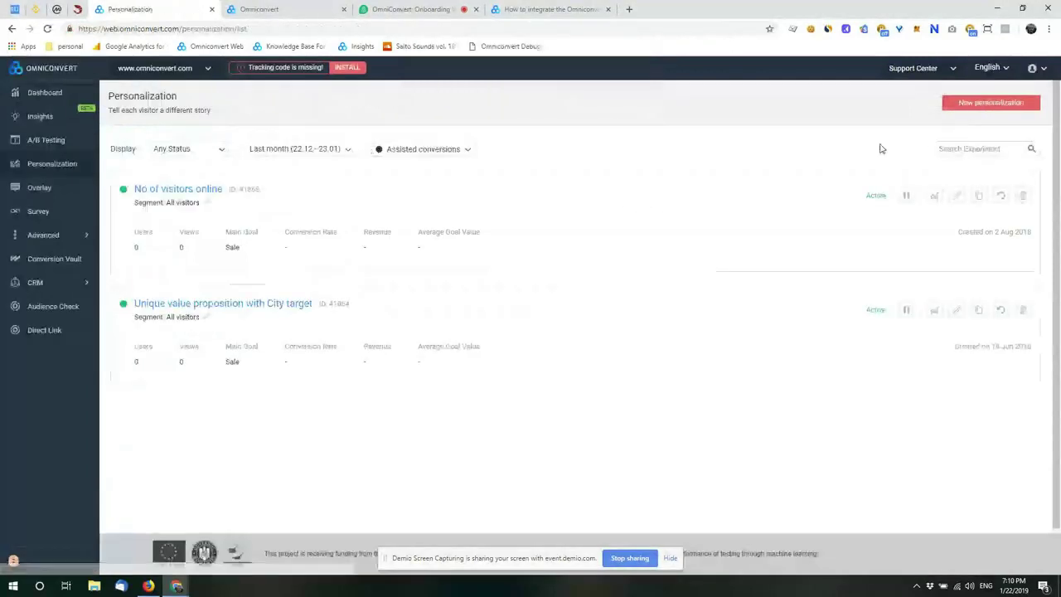
click(1009, 110)
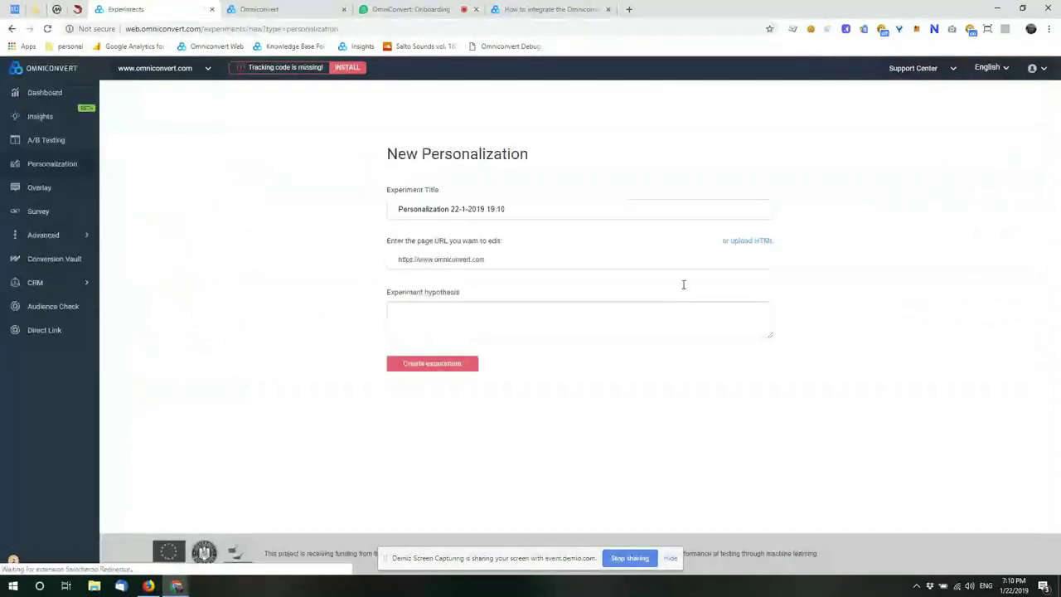
click(465, 363)
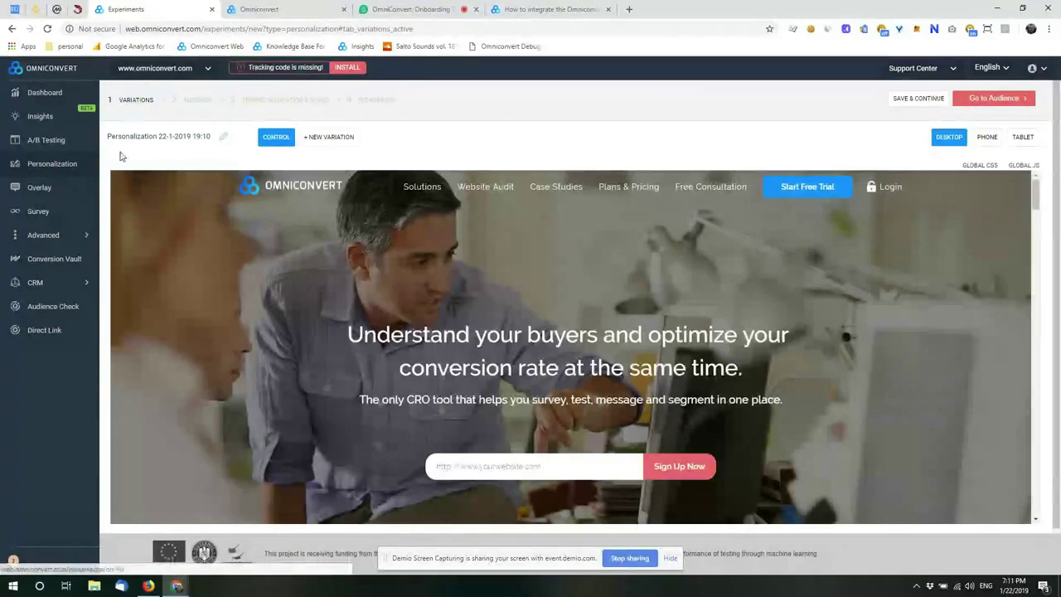
Step: Add Variation #1 and open the homepage headline in the Change Text editor
click(331, 136)
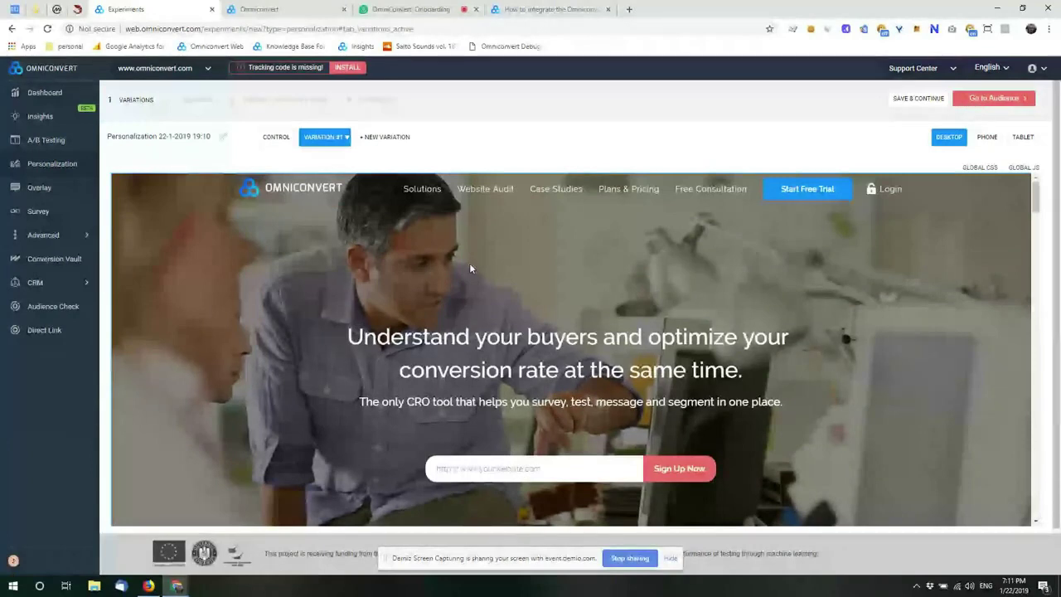
click(508, 342)
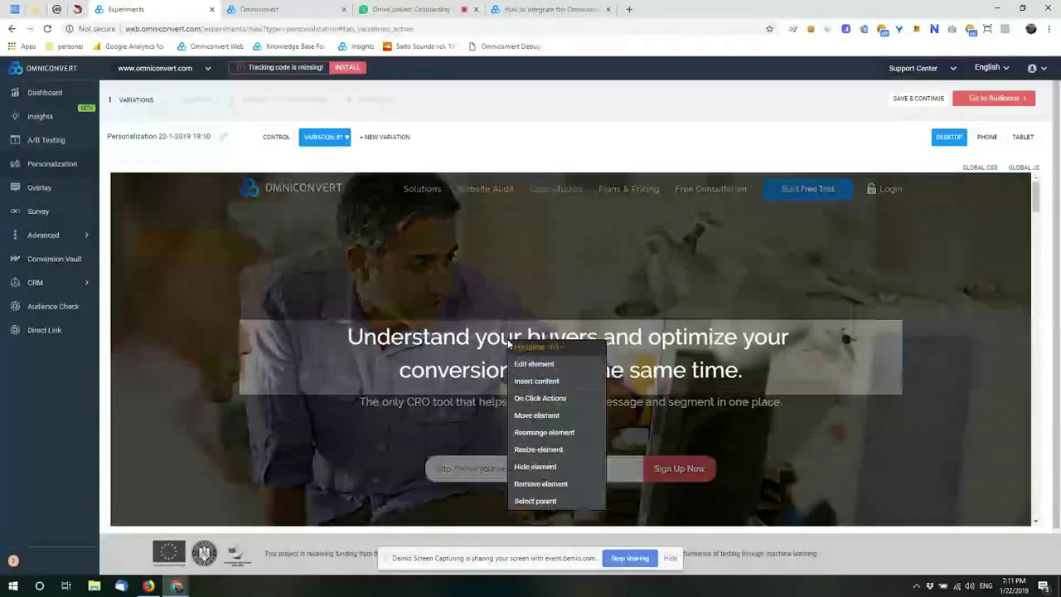
mouse_move(534, 364)
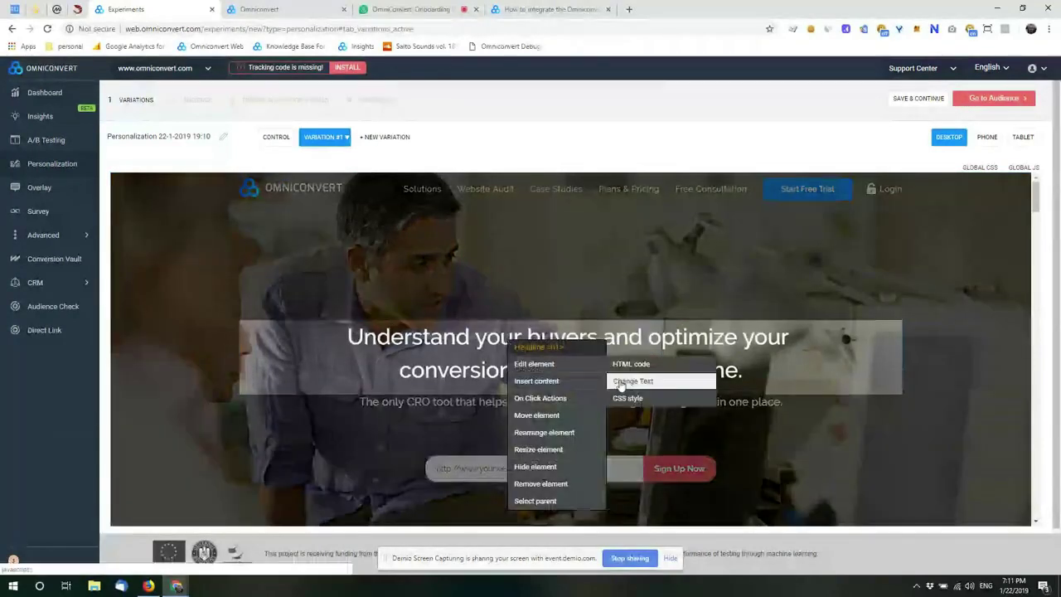
click(630, 381)
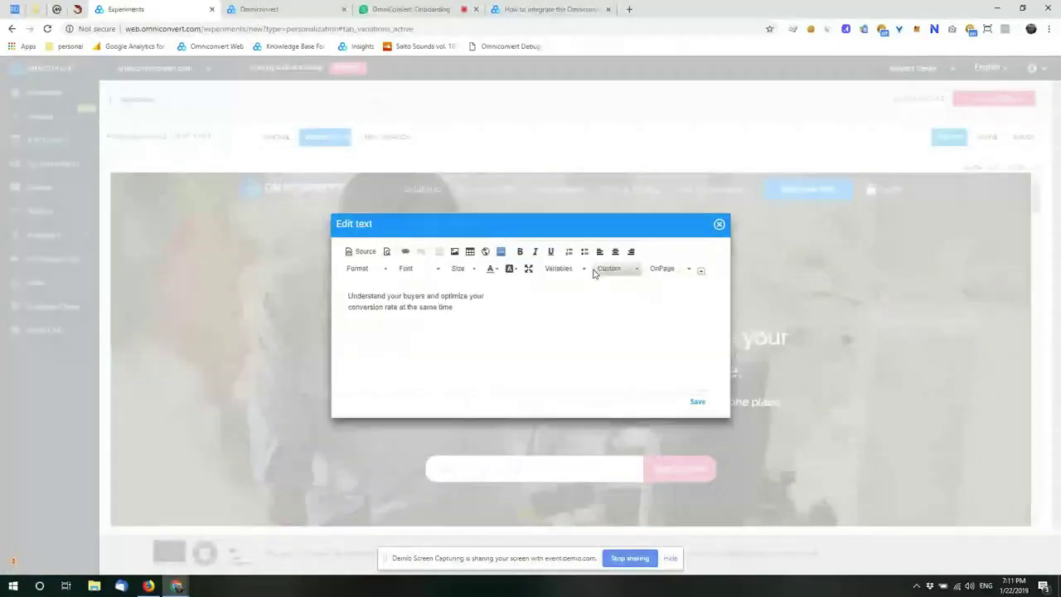
click(562, 270)
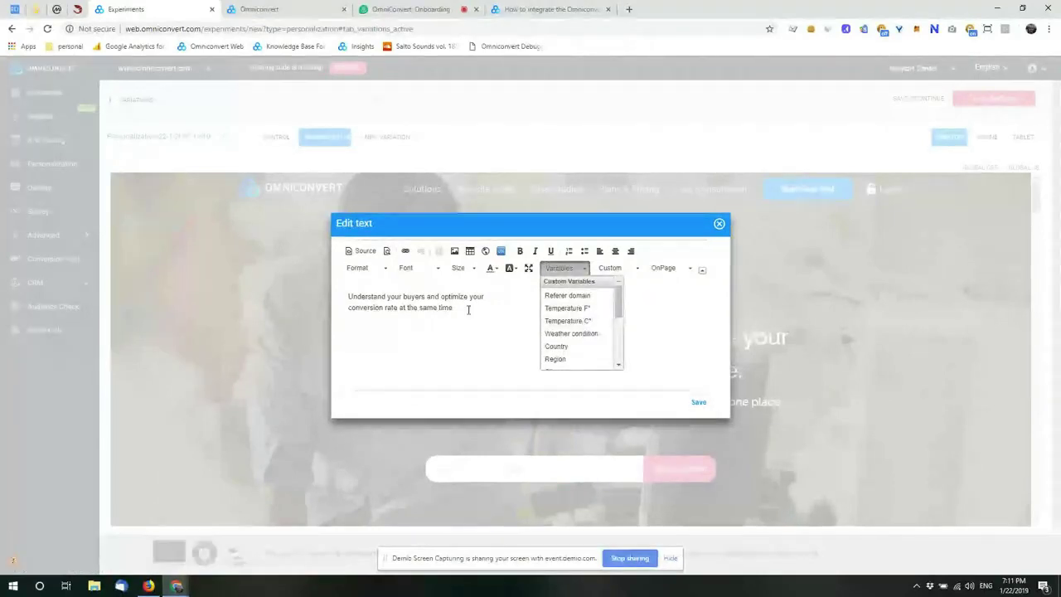
Step: Replace the headline's second half with 'and offer them the best suit when there ar'
drag(464, 307, 386, 307)
drag(454, 307, 426, 296)
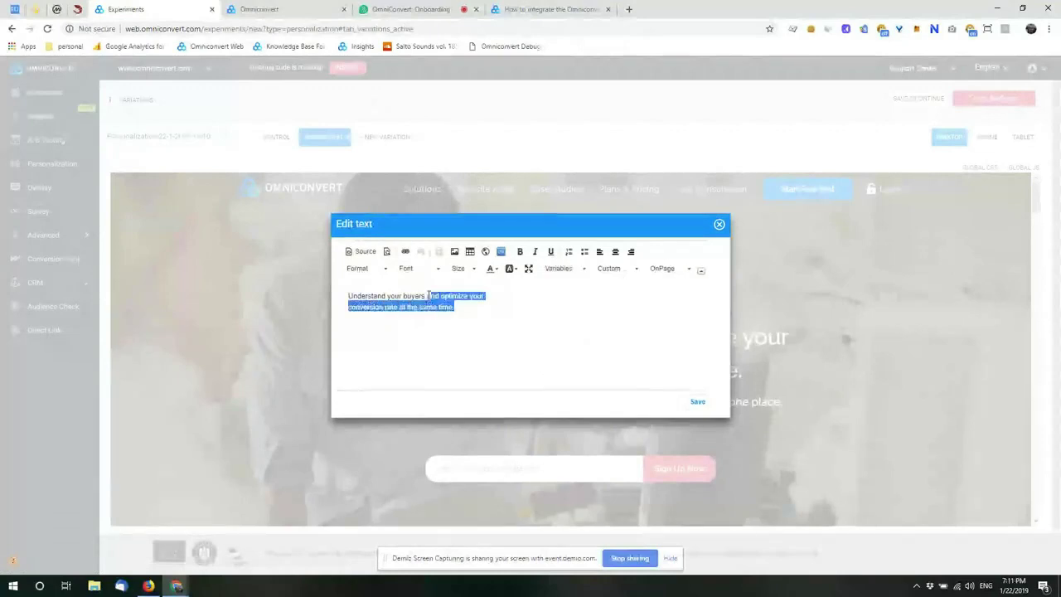
key(BackSpace)
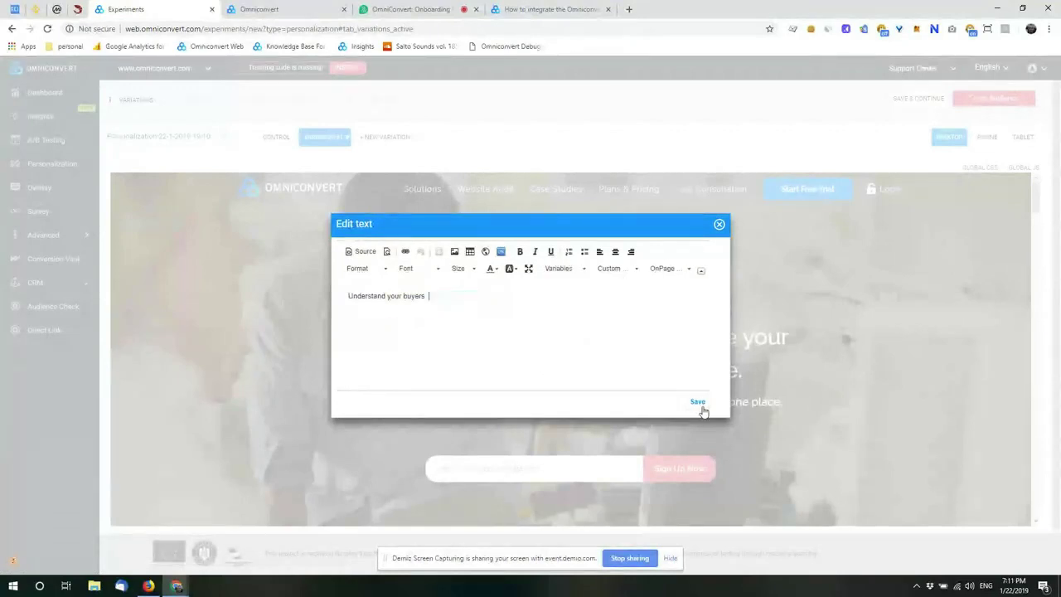
text(and offer them the )
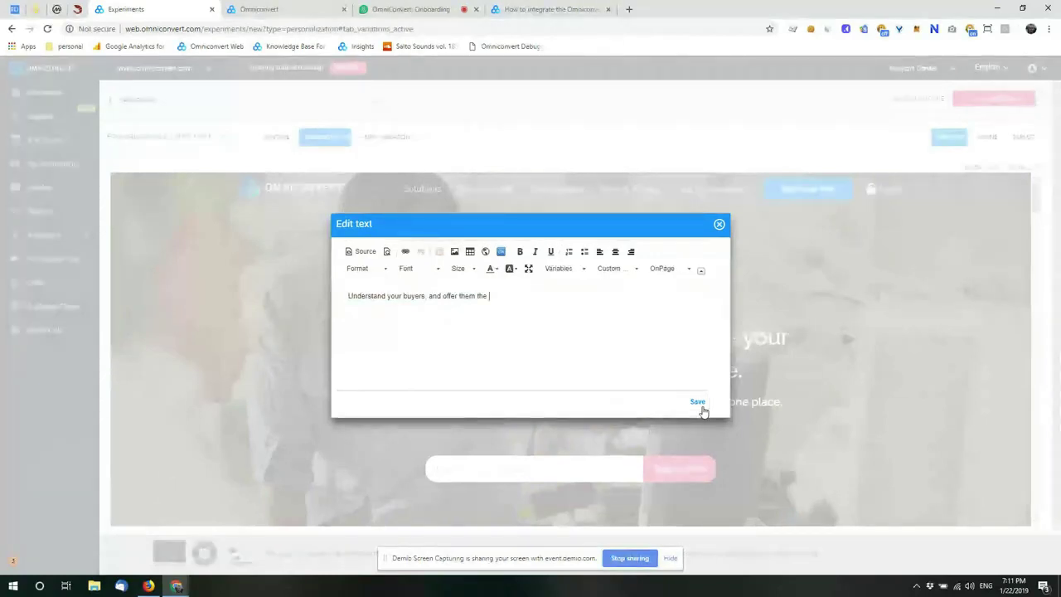
text(best suit when)
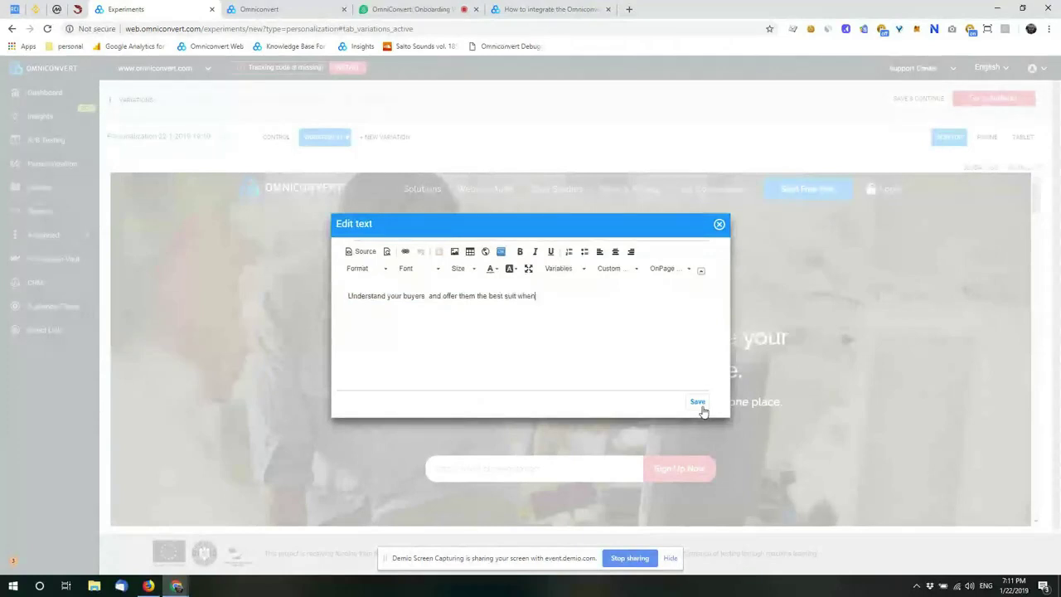
text( there are)
Step: Add the {TEMPERATURE_C} variable and 'degrees outside' to the headline, then save it
click(565, 267)
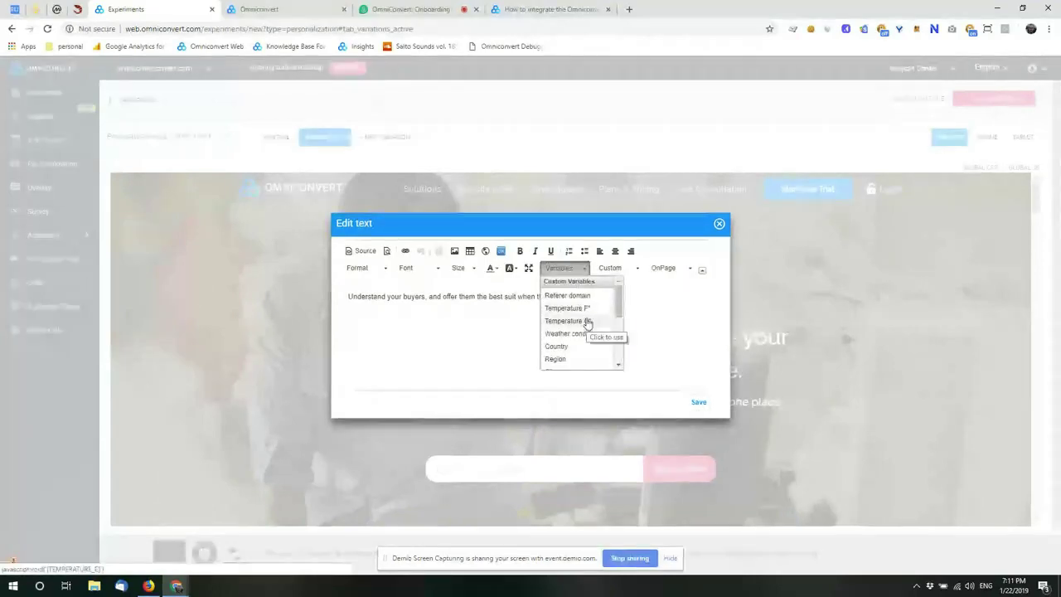
click(585, 320)
text(outside)
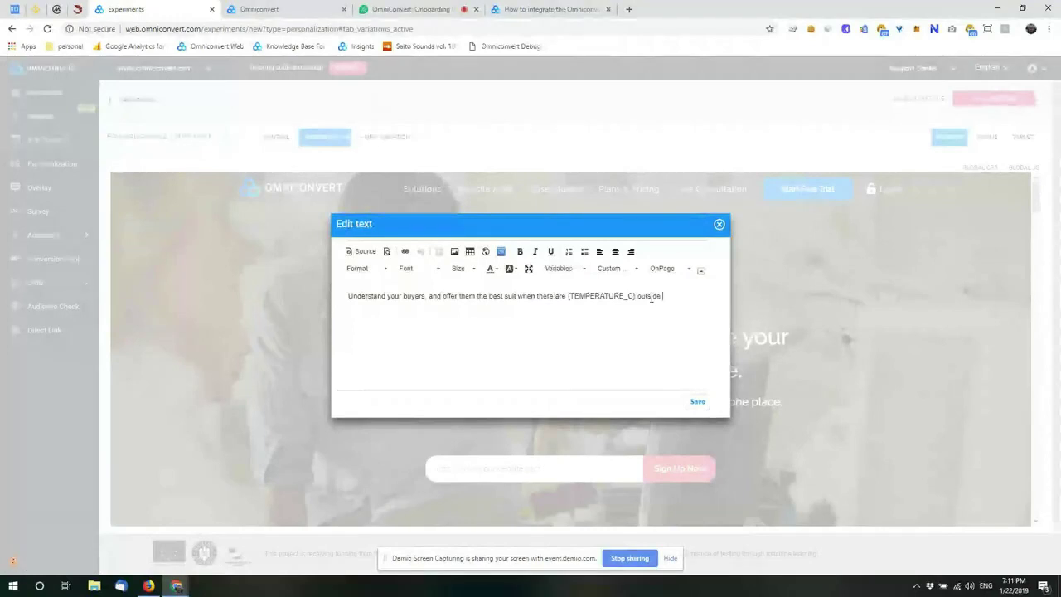
click(639, 296)
text(de)
text(gress)
double_click(598, 298)
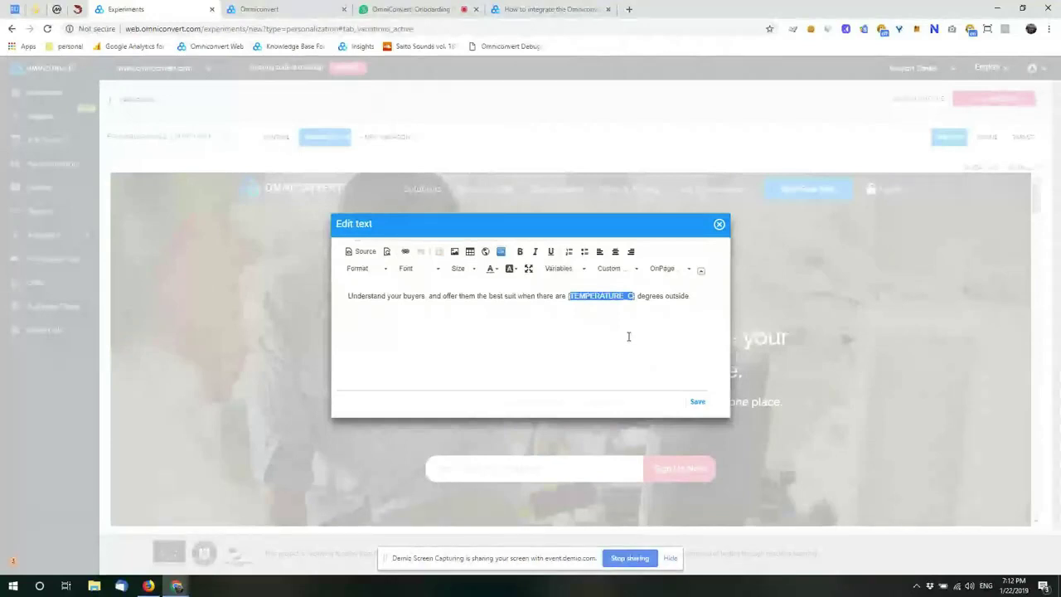
click(698, 402)
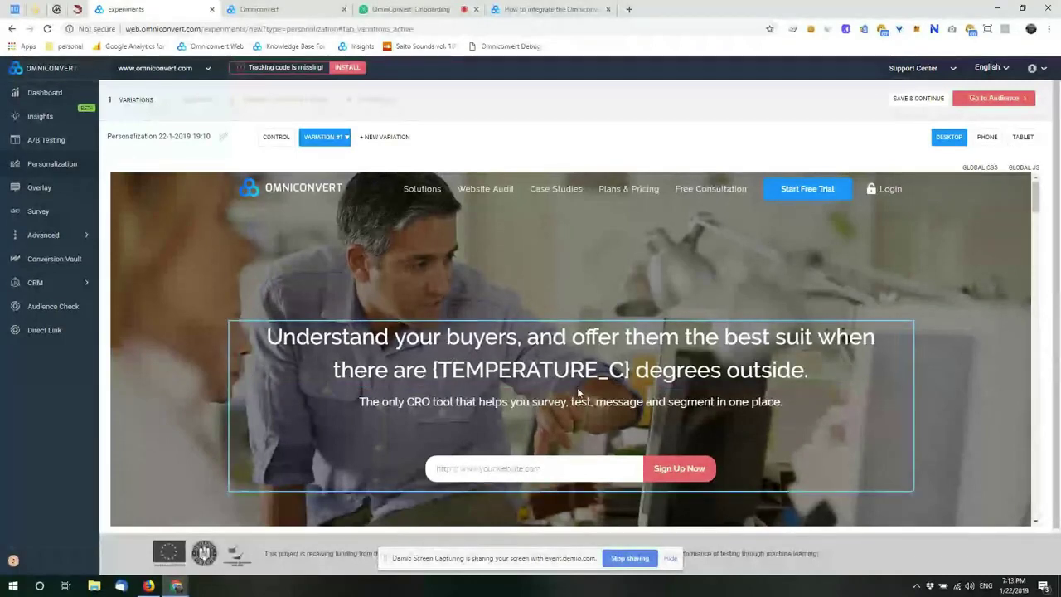
Step: Reopen the headline's text editor and scroll the Variables list down to Days since first visit
click(581, 374)
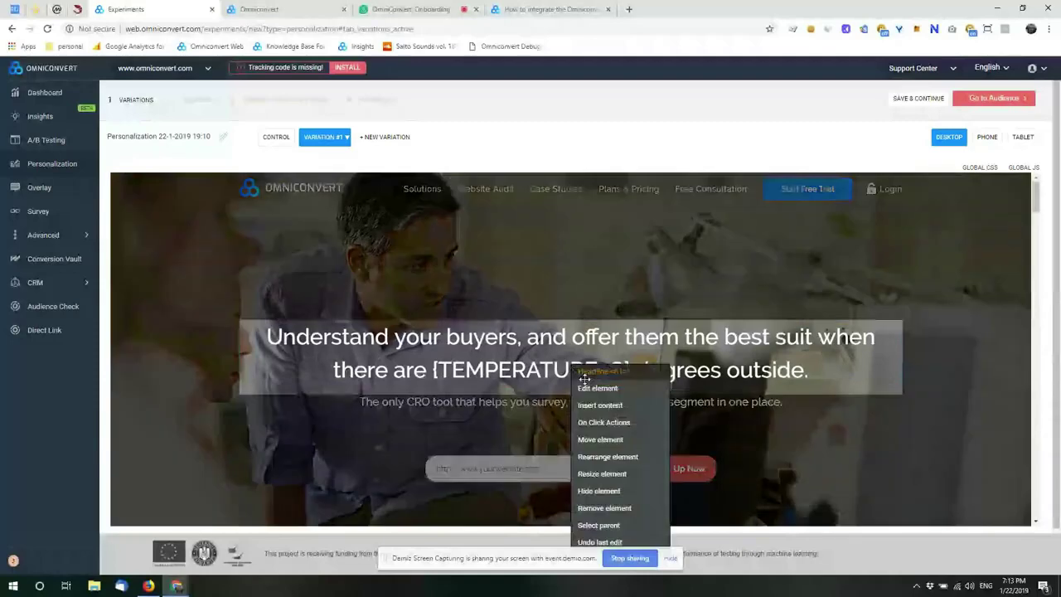
mouse_move(630, 388)
click(700, 405)
click(613, 269)
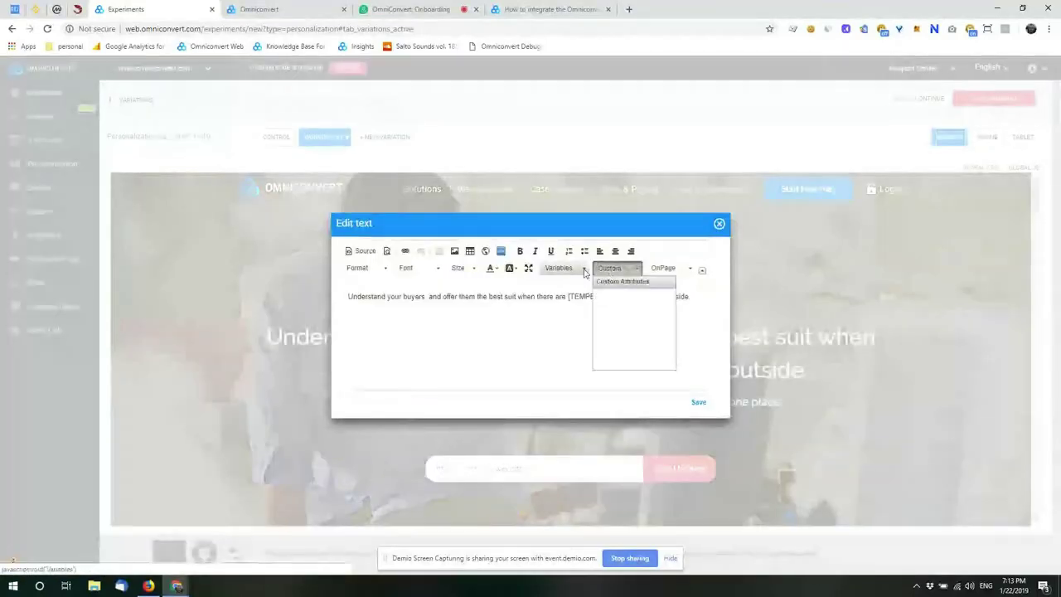
click(584, 270)
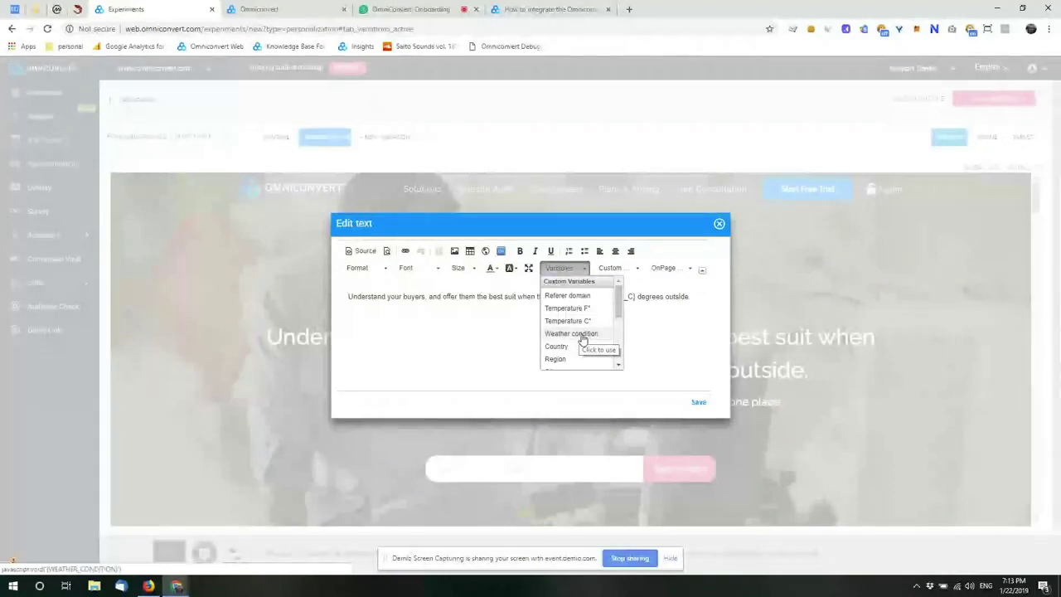
scroll(584, 315, down, 1)
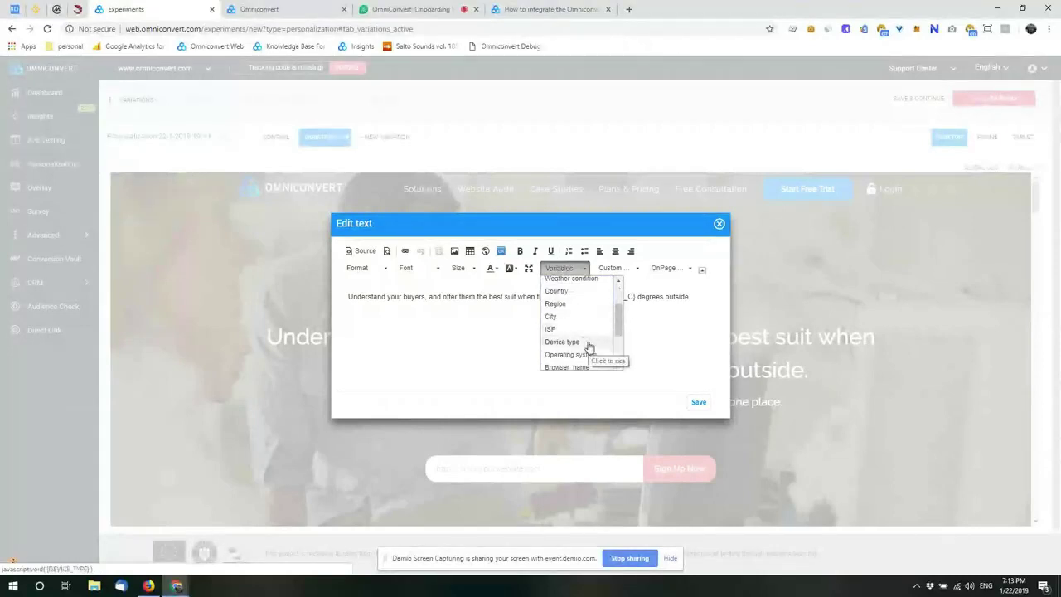
scroll(588, 341, down, 1)
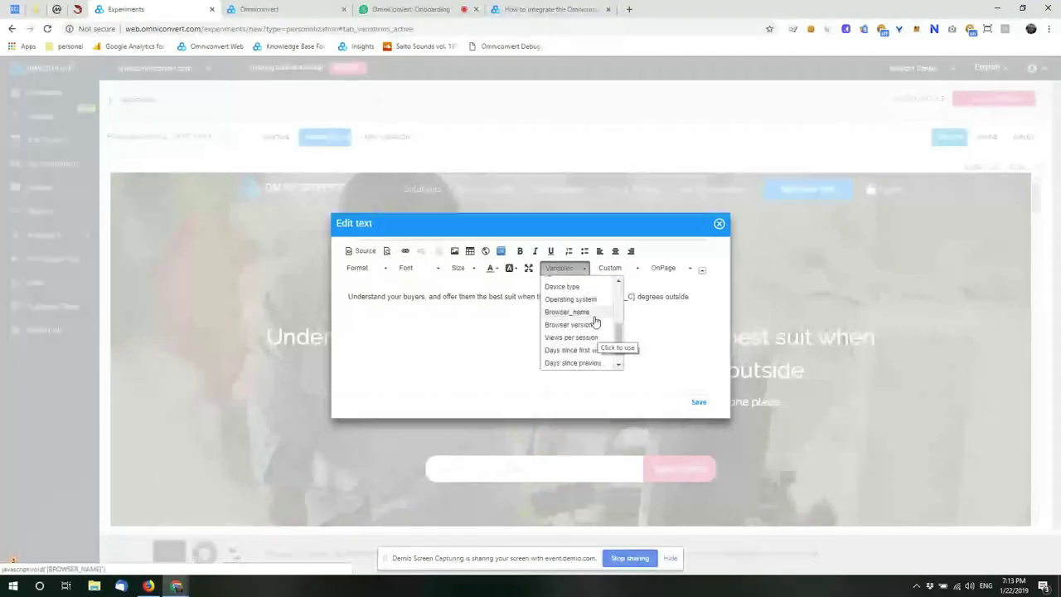
scroll(584, 332, down, 1)
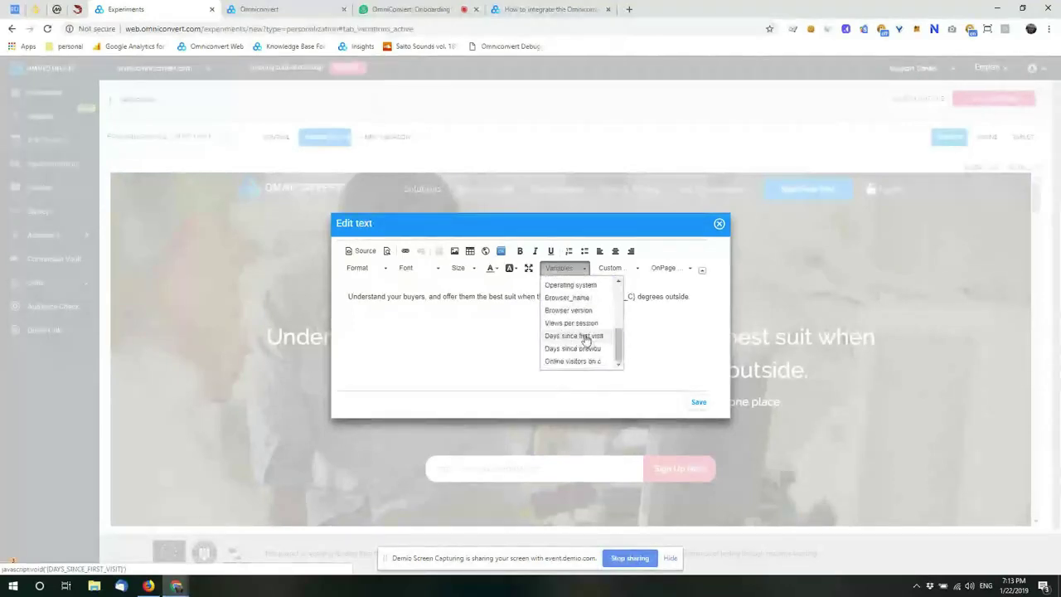
Step: Rewrite the headline as 'Hey stranger, haven't seen you around in for the past {DAYS_SINCE_FIRST_VISIT}. How can I help you?' and save
click(585, 336)
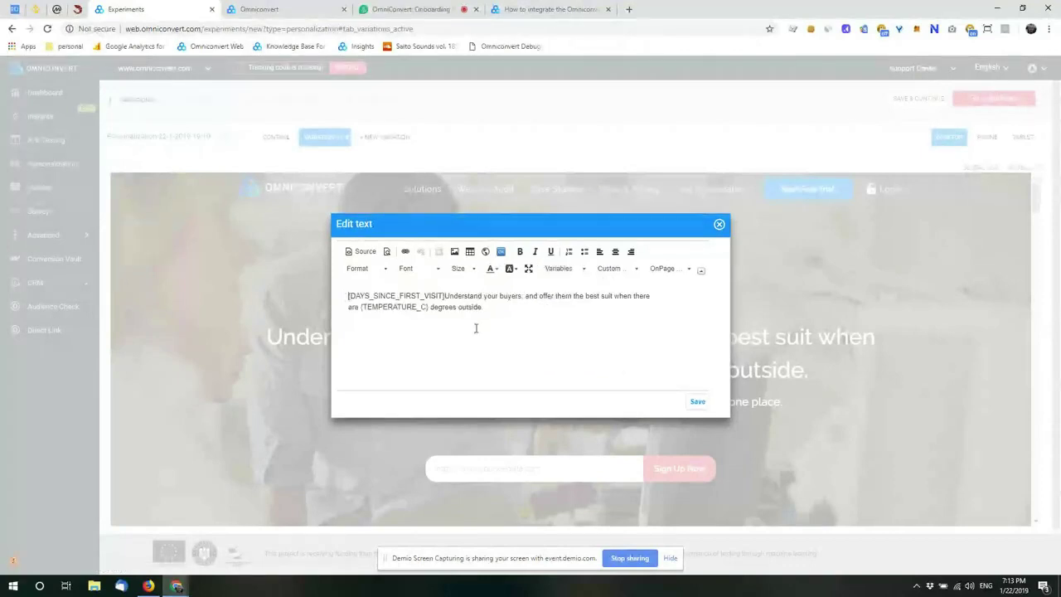
text(Hey strange)
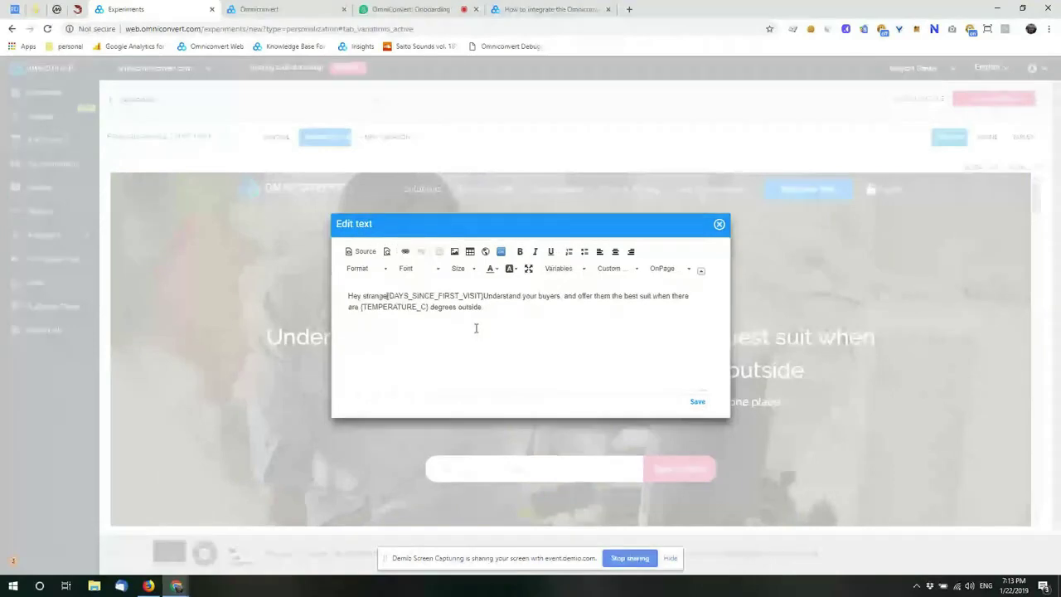
text(r, haven't seen you around in)
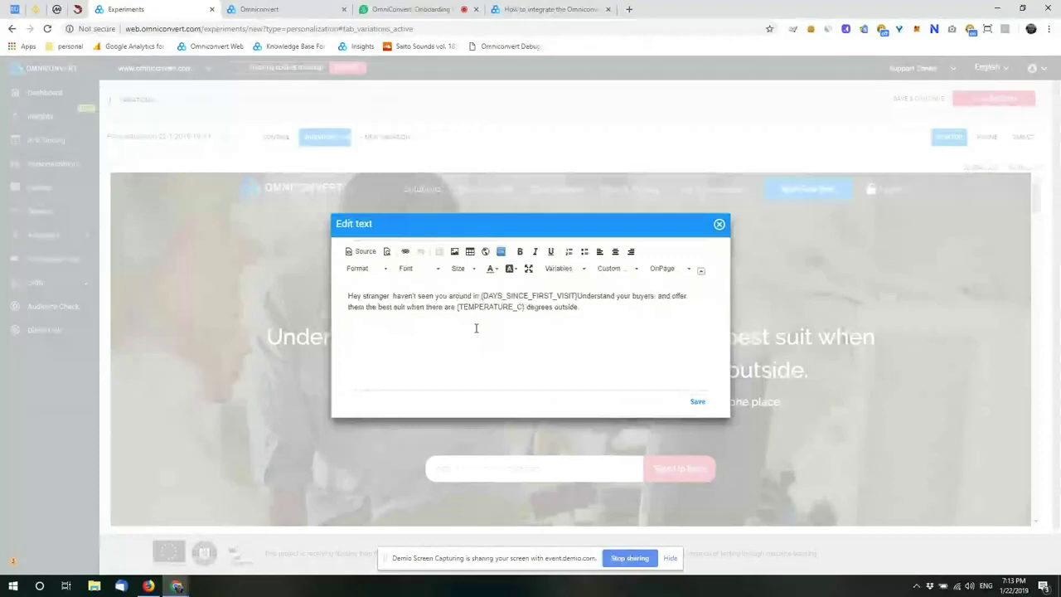
text( for the past)
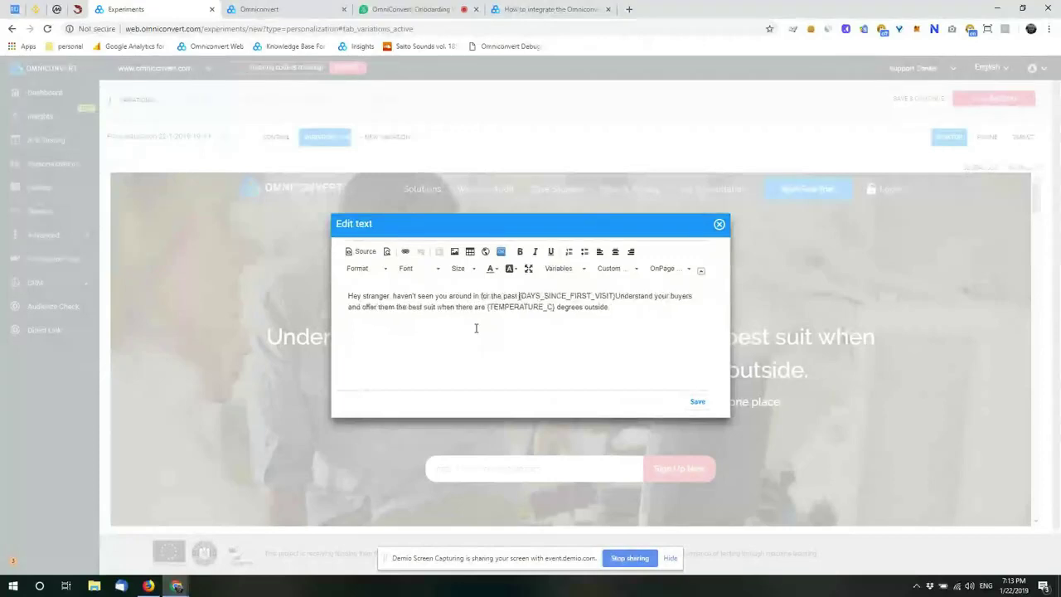
drag(613, 297, 619, 315)
click(617, 314)
text(. How can e)
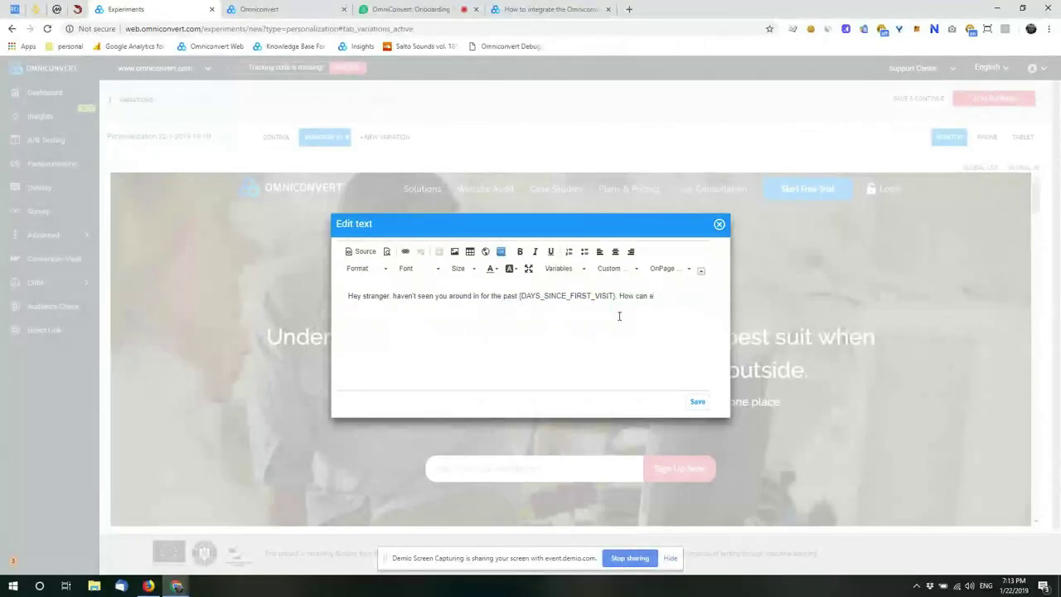
key(BackSpace)
text(I help you?)
click(698, 401)
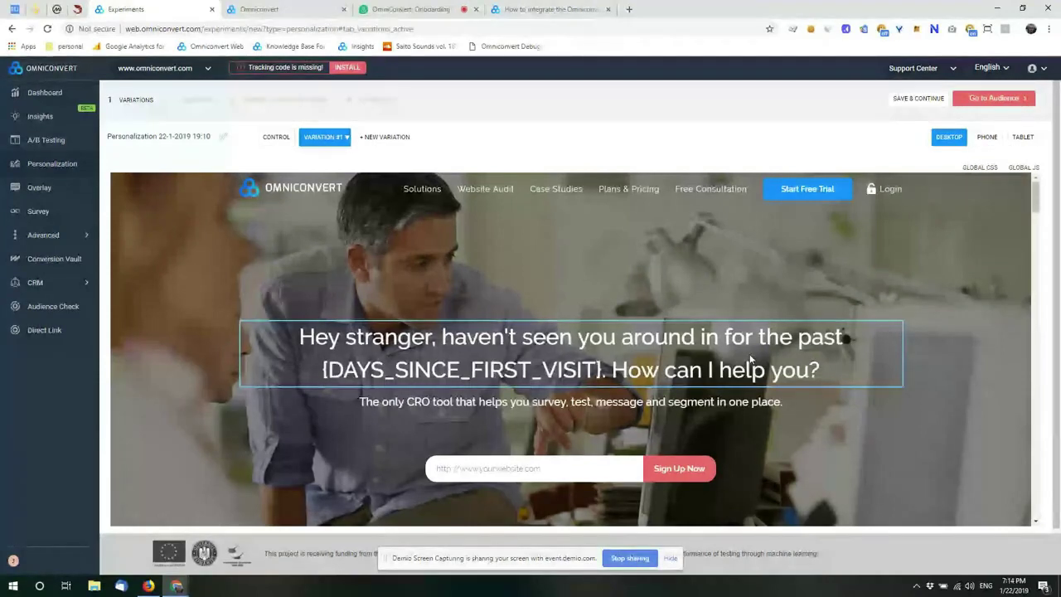
click(751, 358)
mouse_move(654, 395)
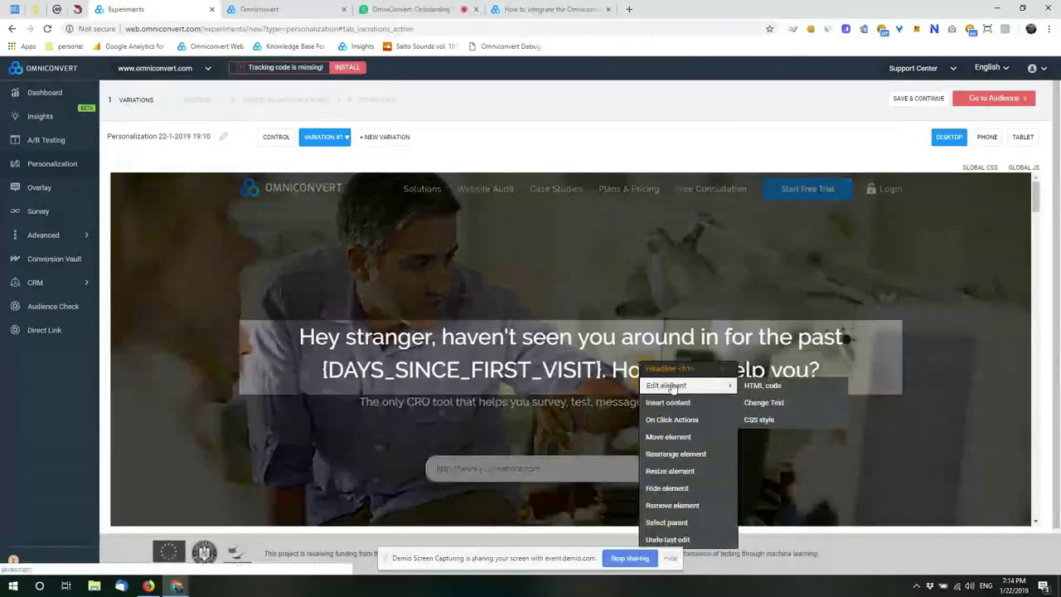
click(761, 405)
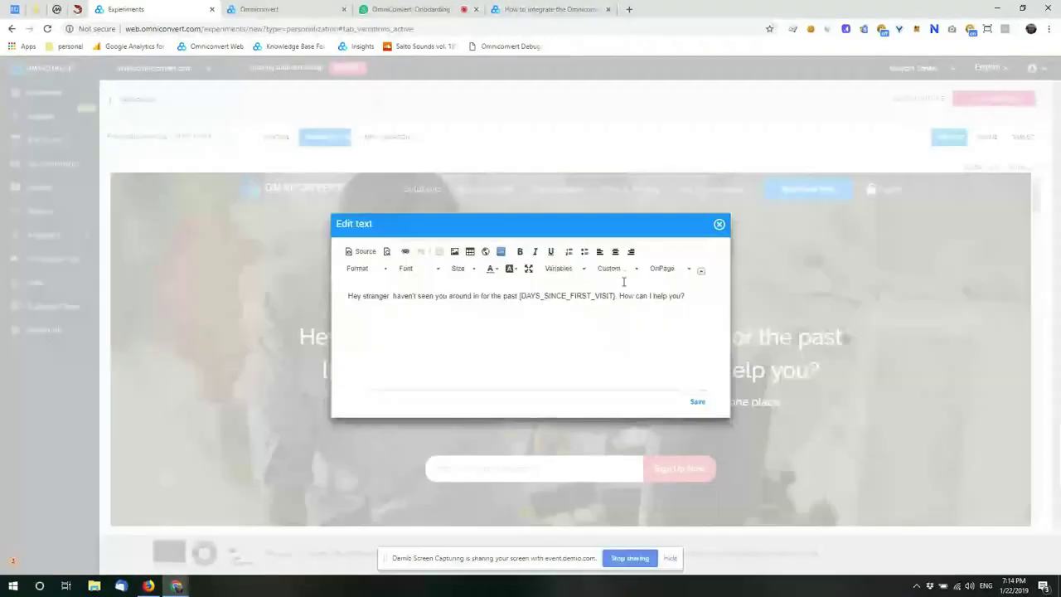
click(562, 267)
scroll(579, 349, down, 3)
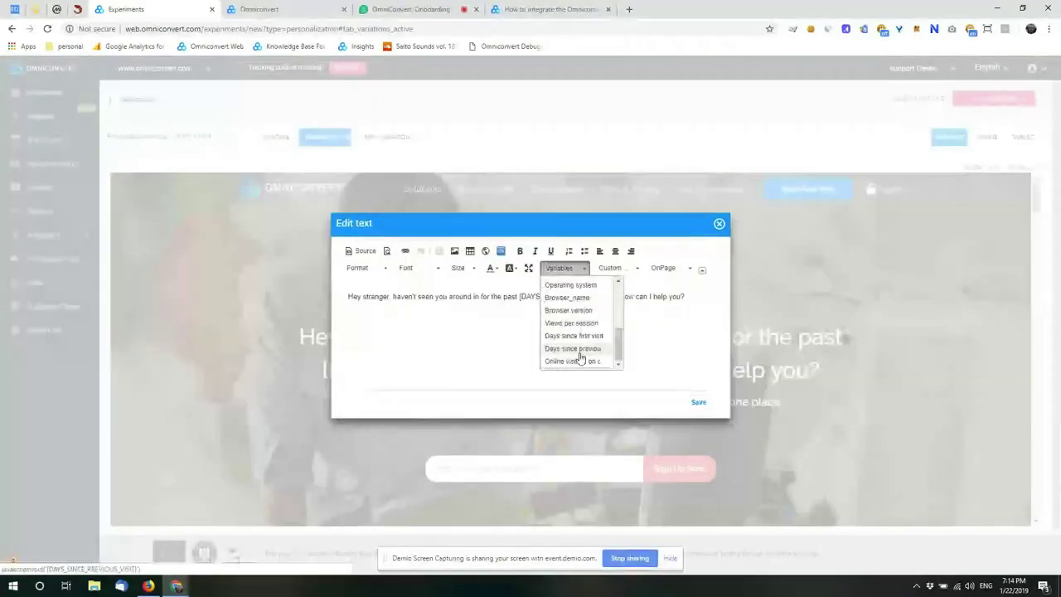
click(570, 348)
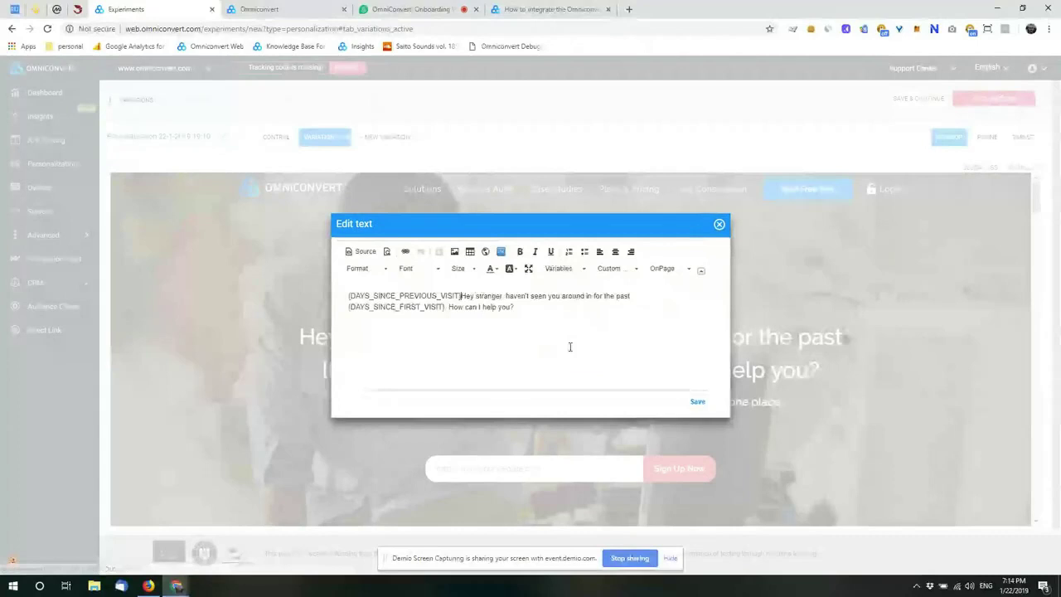
drag(462, 293, 325, 301)
key(BackSpace)
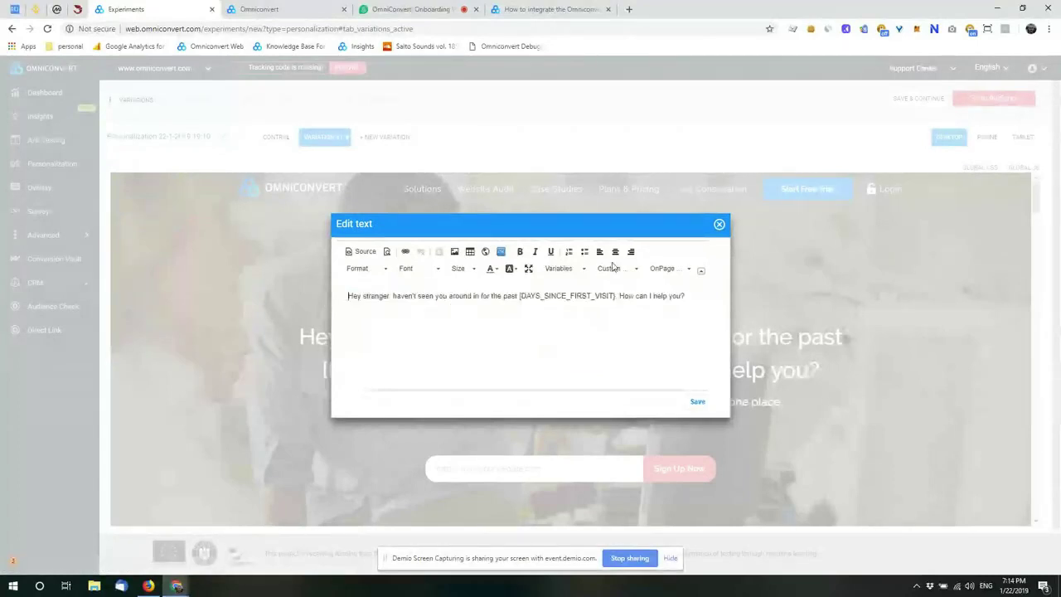
click(613, 267)
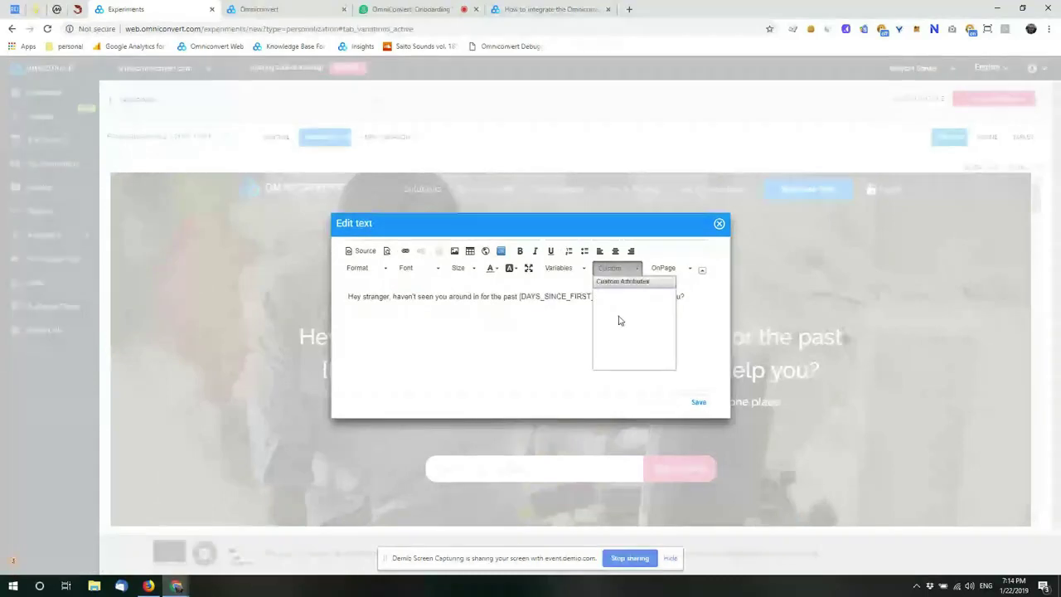
click(566, 295)
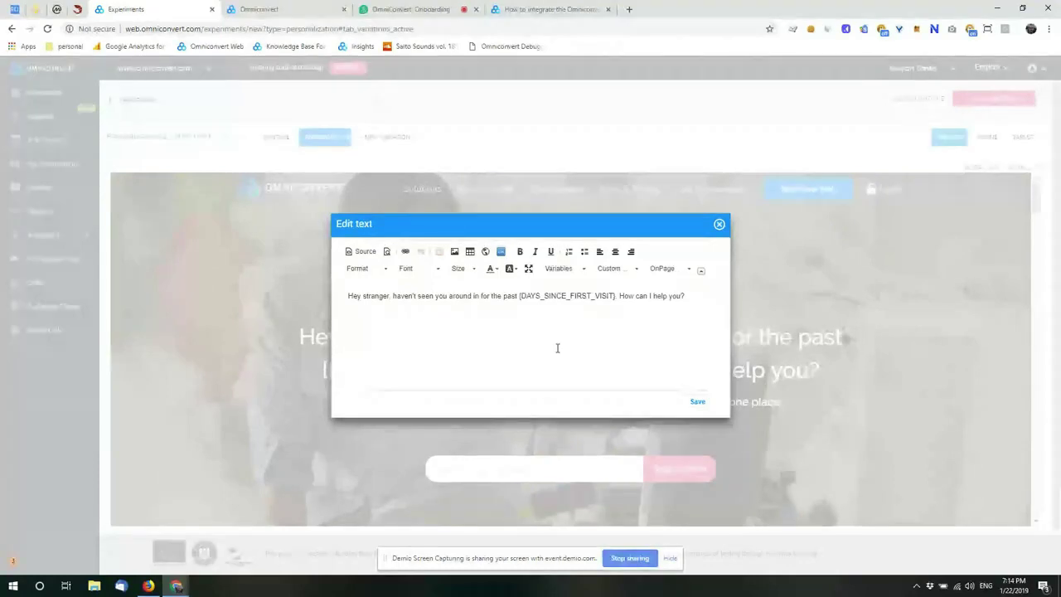
click(557, 348)
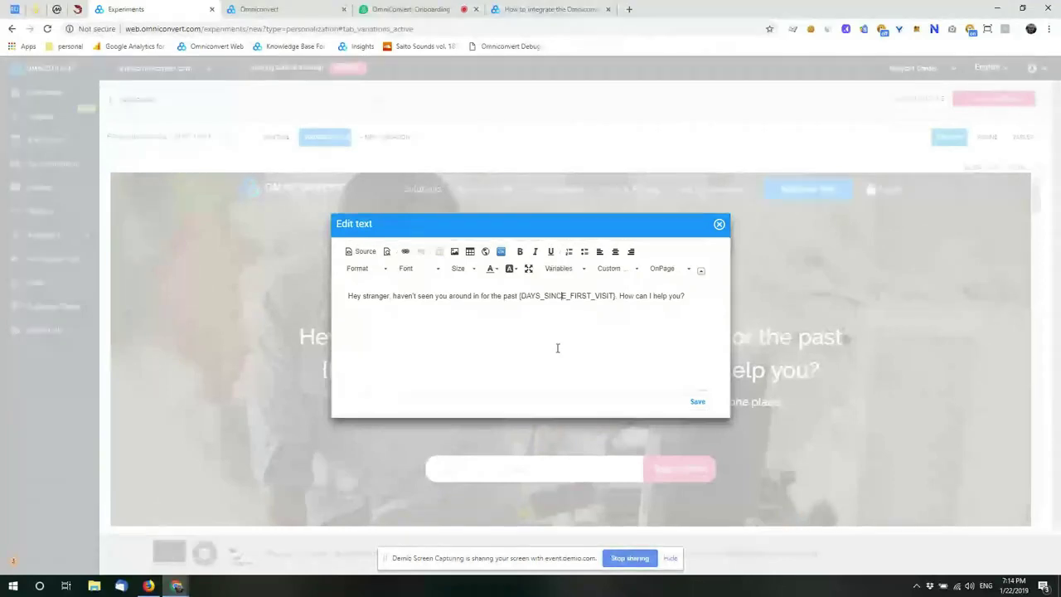
click(665, 269)
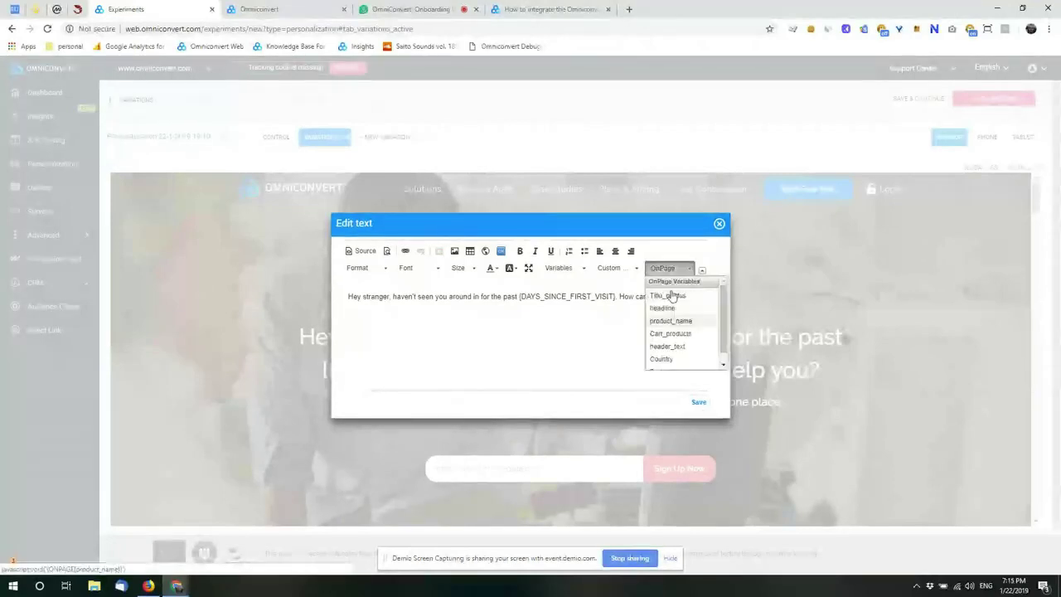
click(592, 341)
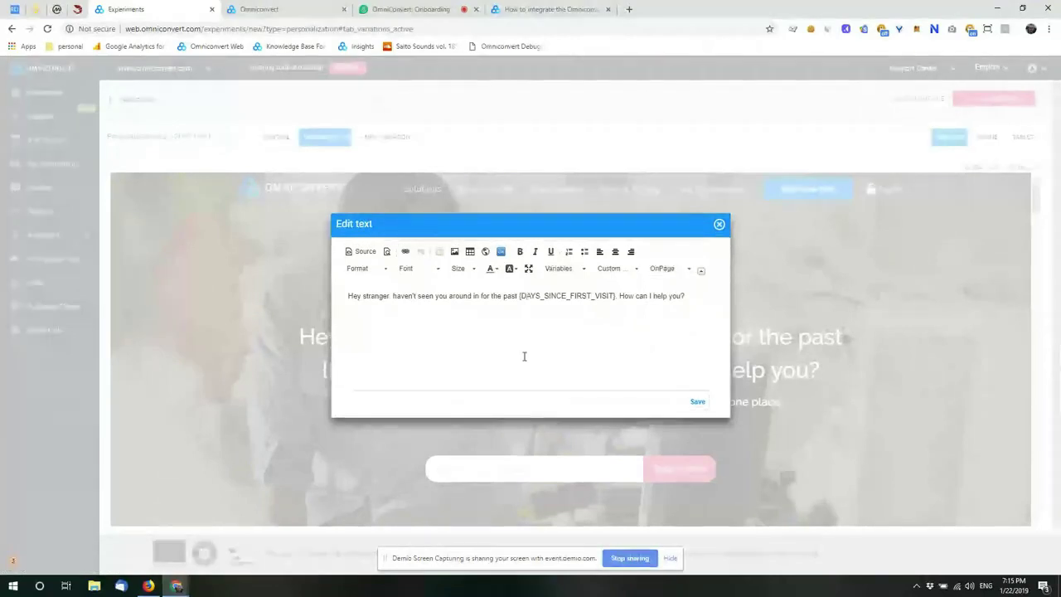
Step: Discard the text editor unsaved and bring up the headline's editing options again
click(720, 224)
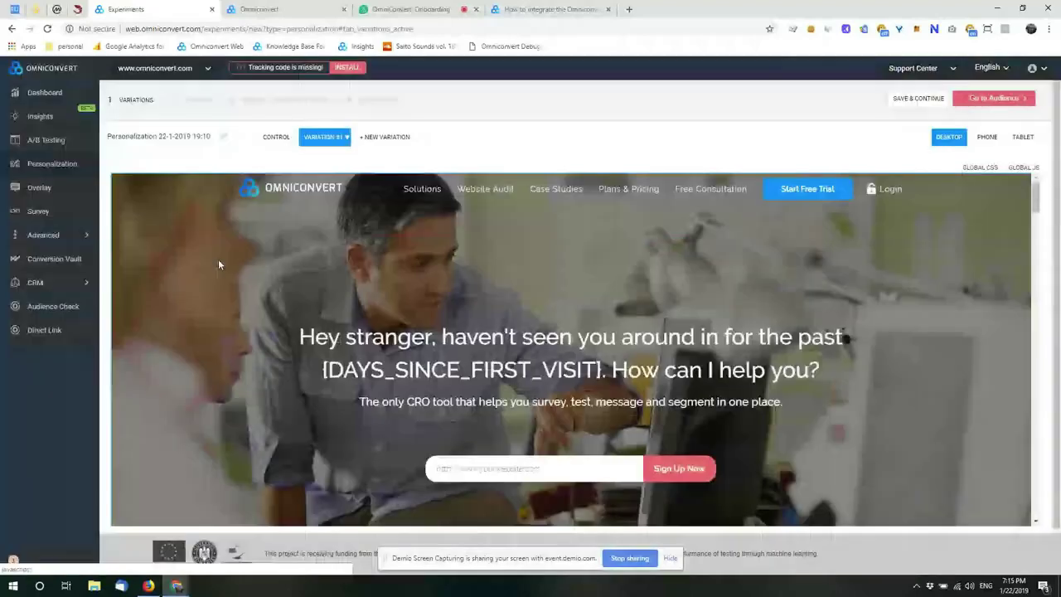
mouse_move(86, 236)
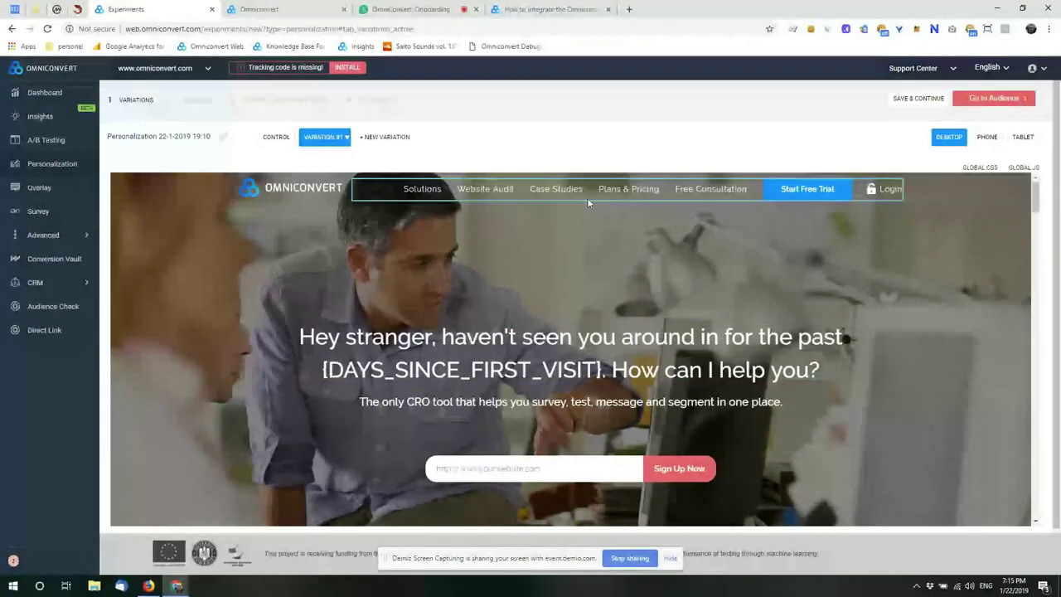
click(526, 336)
Step: Reopen the headline's text editor, close it unchanged, and continue to the Audience step
mouse_move(574, 363)
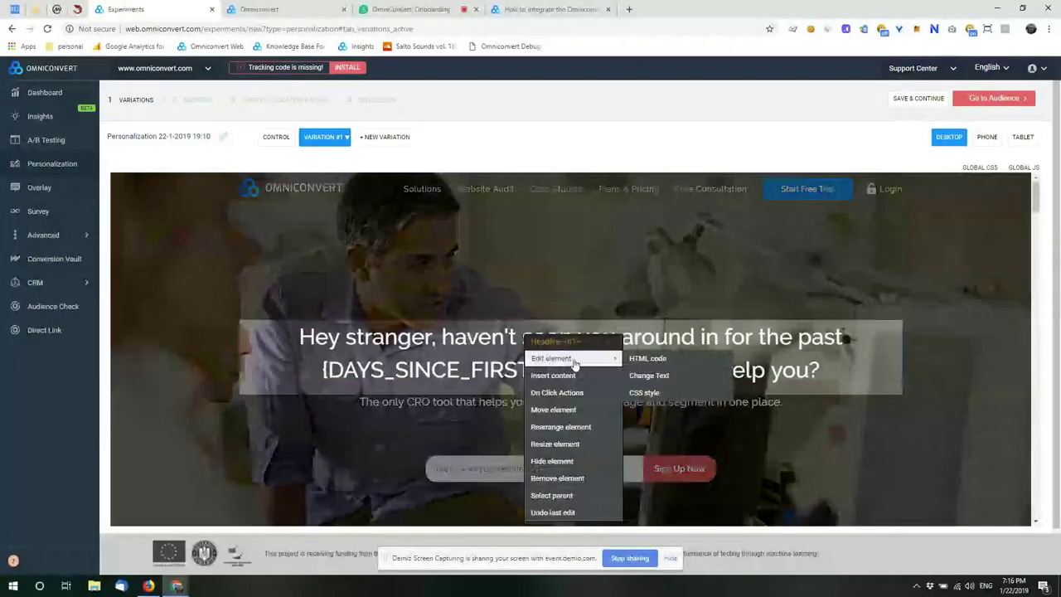
click(649, 376)
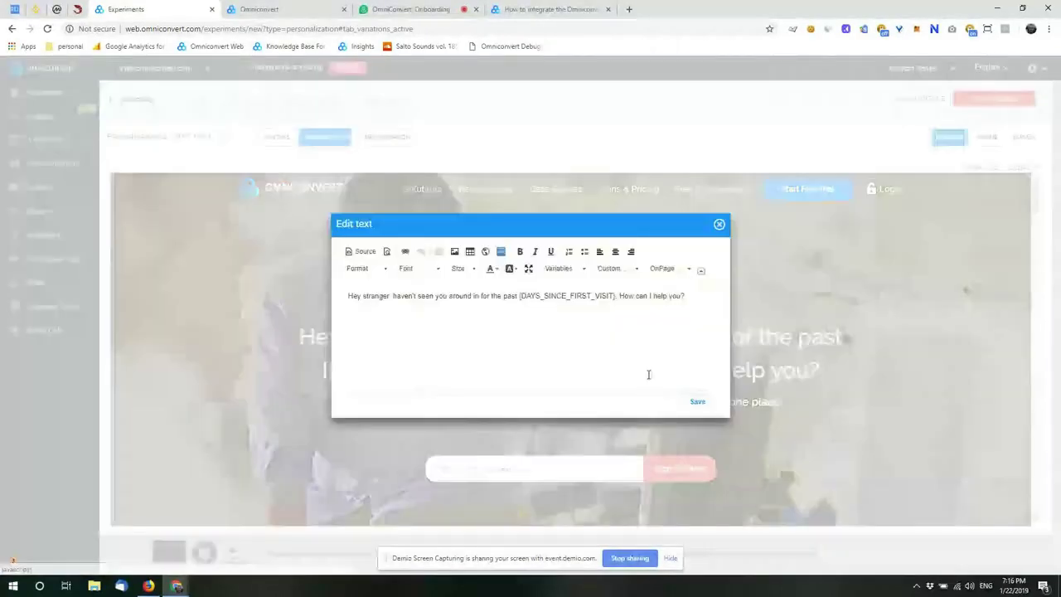
click(701, 271)
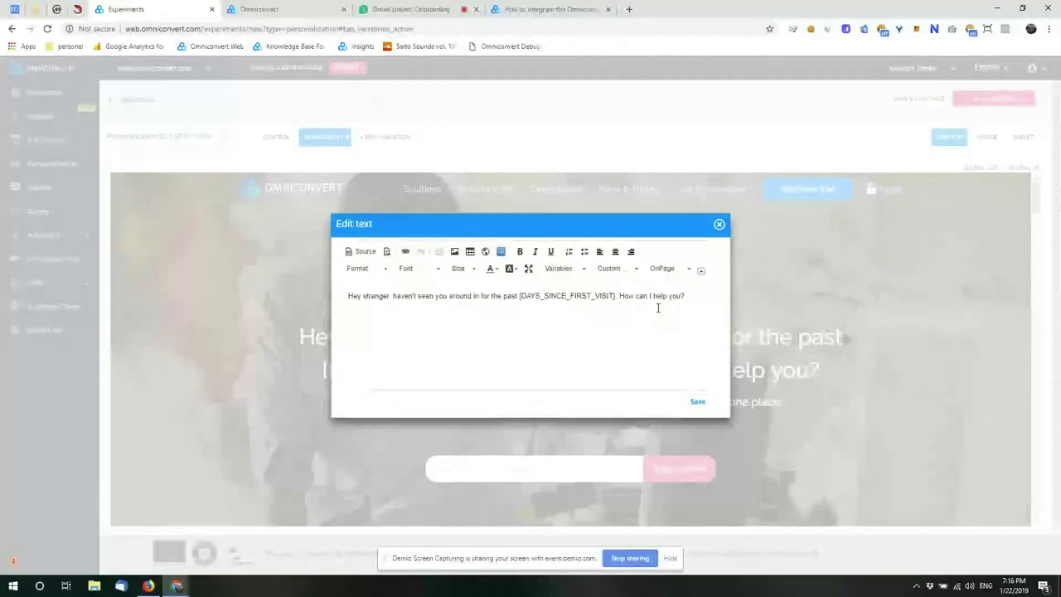
click(718, 224)
click(233, 108)
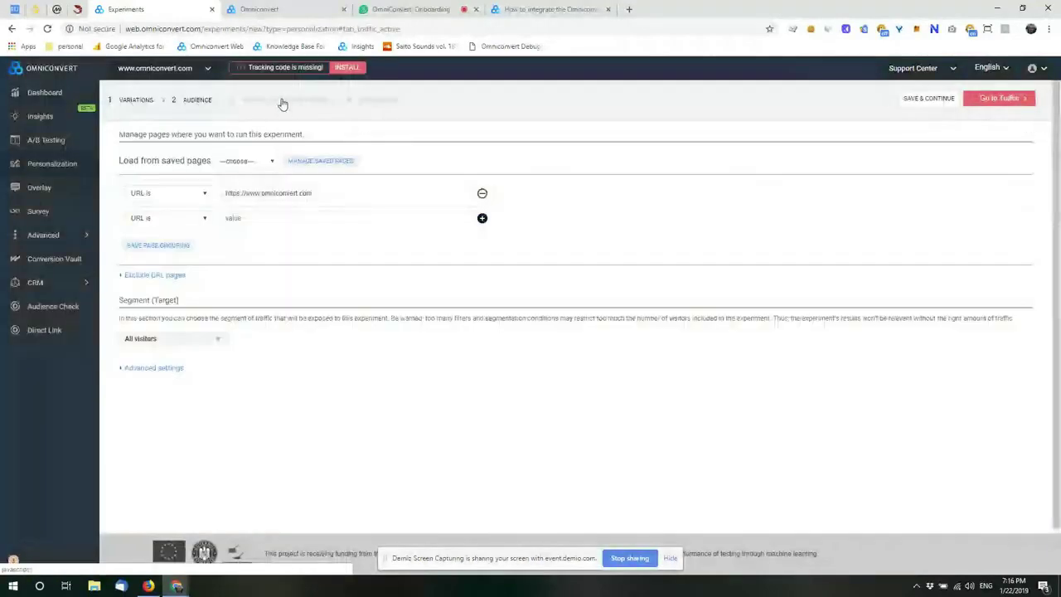
Step: Return to the Audience step and switch to the Demio webinar tab
click(208, 99)
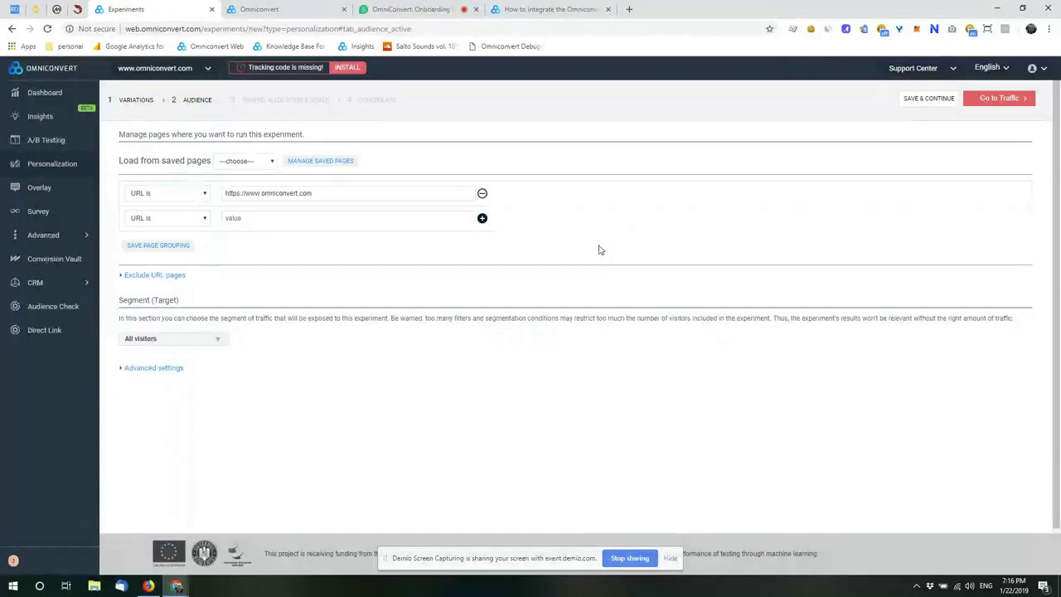
click(411, 9)
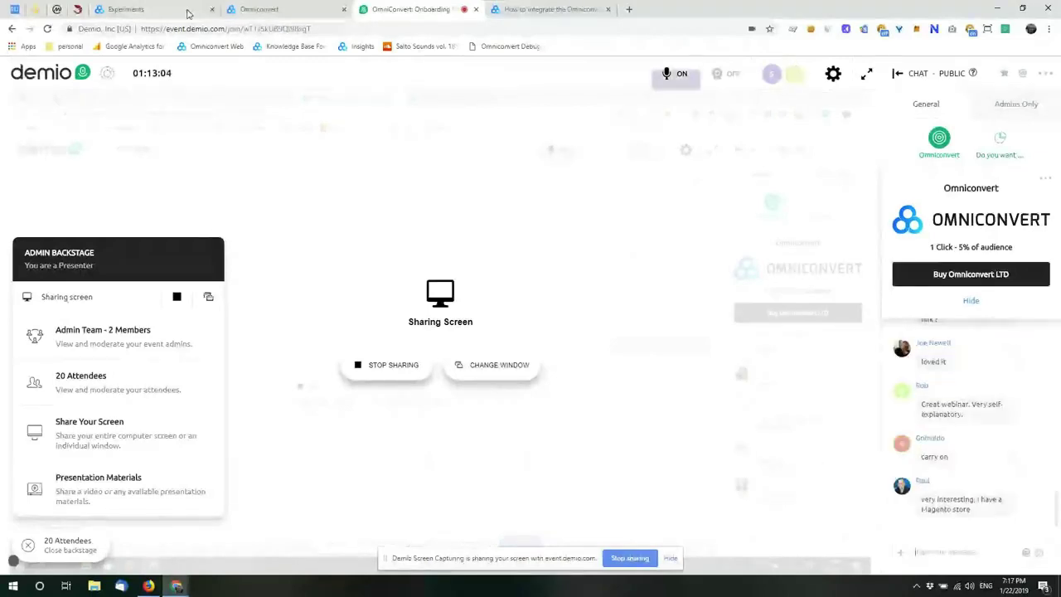
Step: Leave the experiment despite unsaved changes and show the Omniconvert Overlay list
click(141, 9)
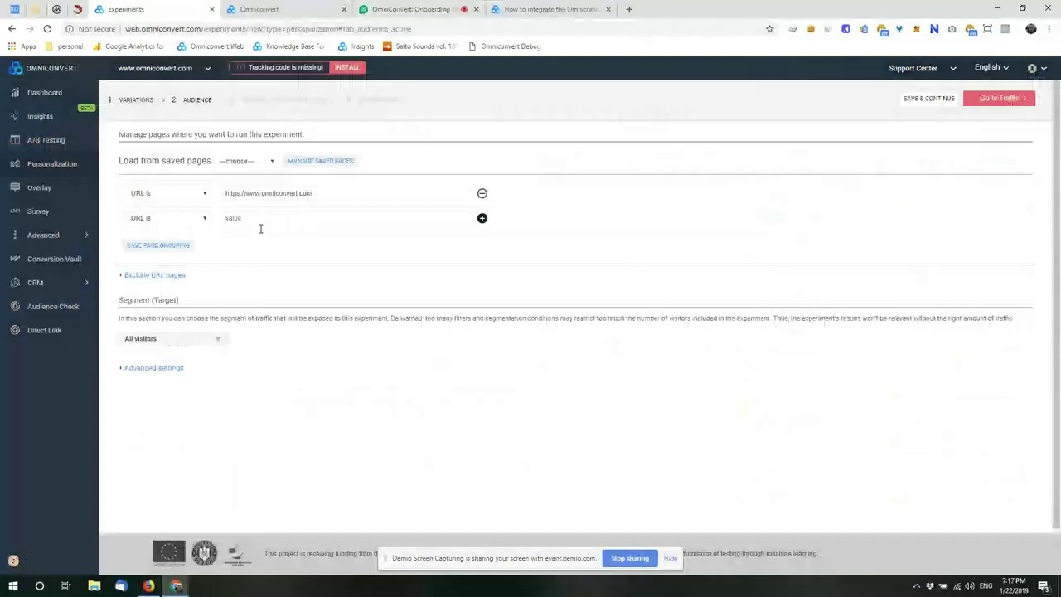
click(50, 193)
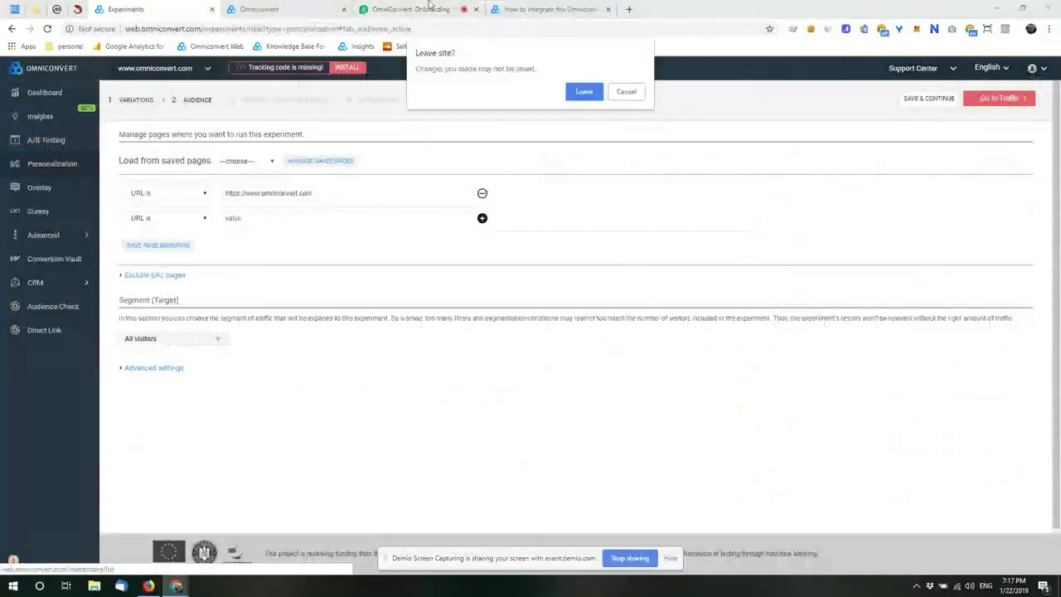
key(Return)
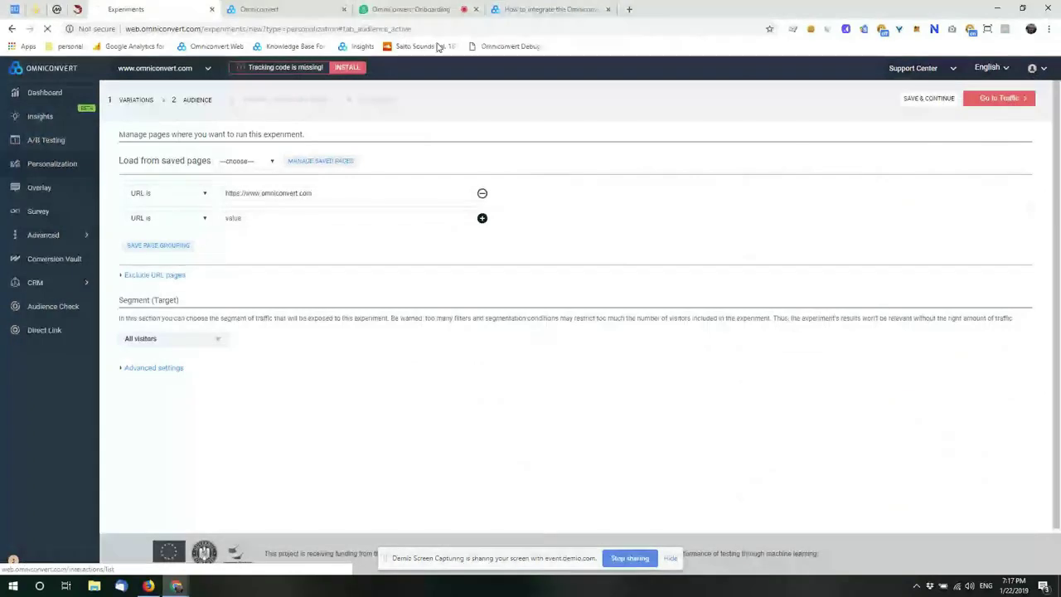
click(427, 9)
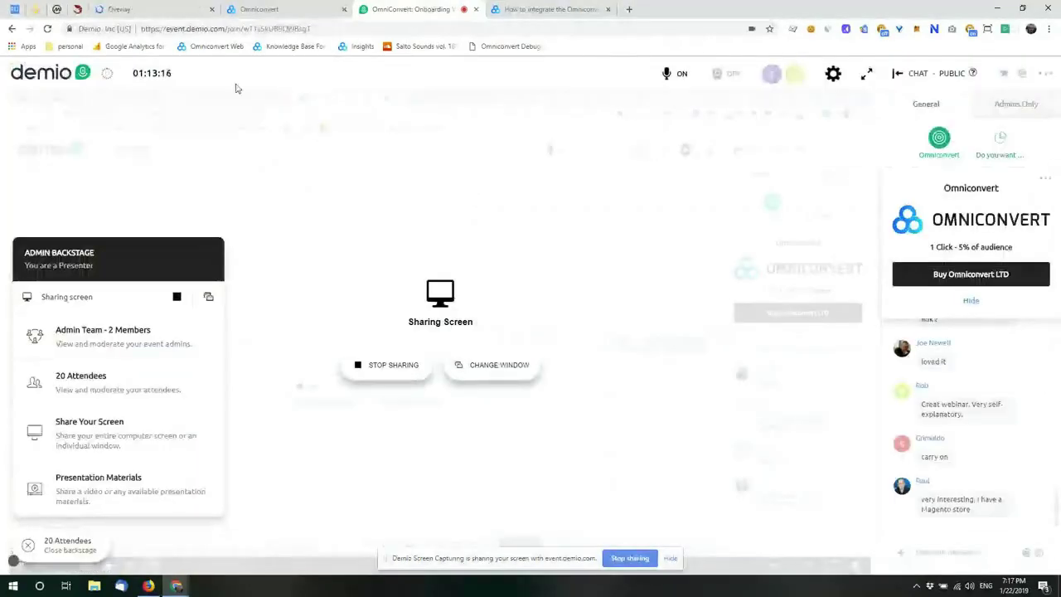
click(147, 10)
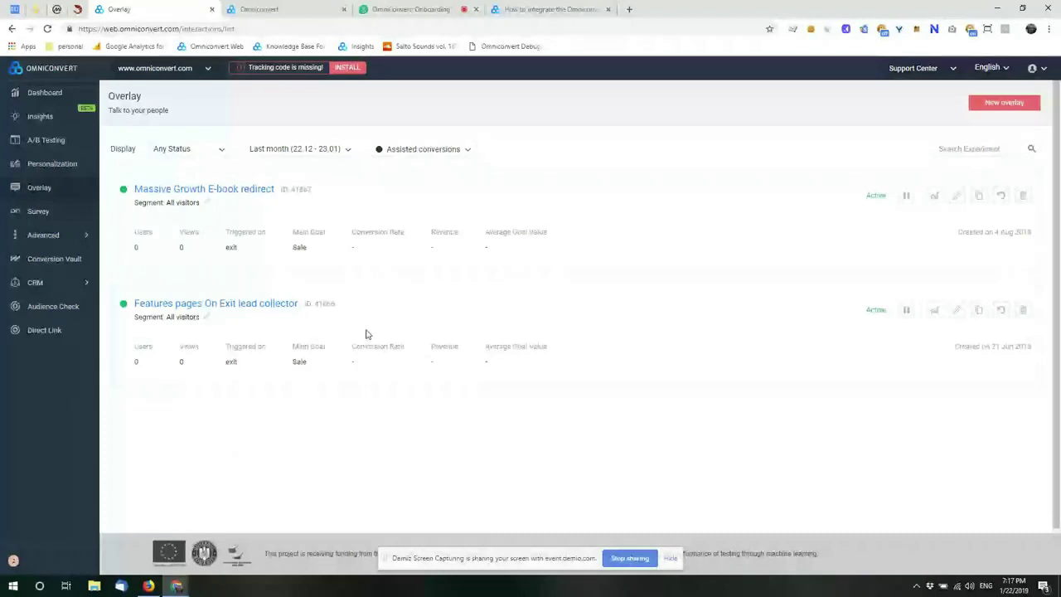
Step: Review the Massive Growth E-book redirect report, then start a new overlay from the Overlays list
click(934, 196)
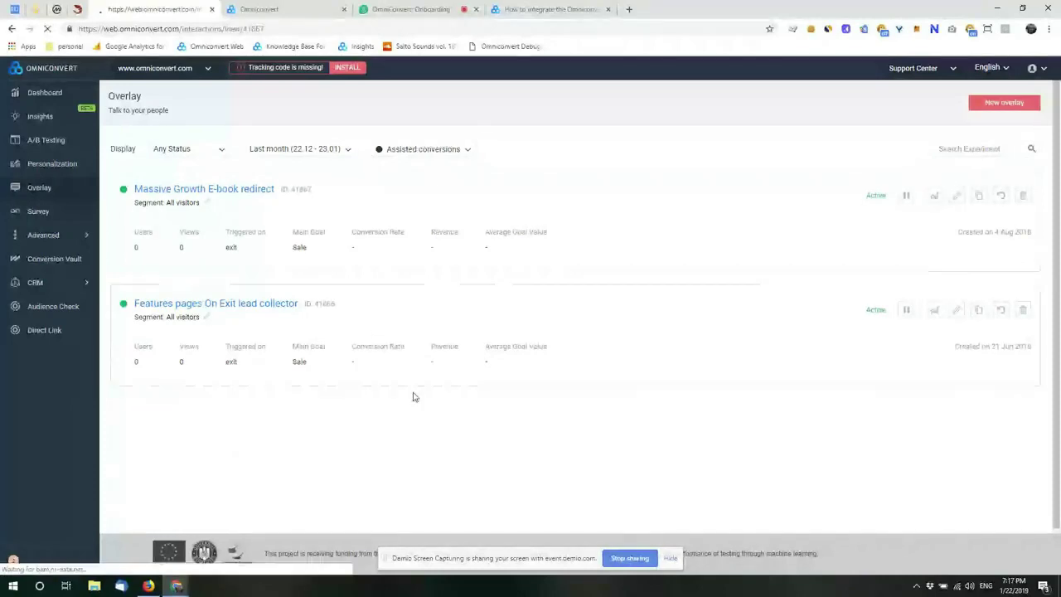
scroll(478, 279, down, 7)
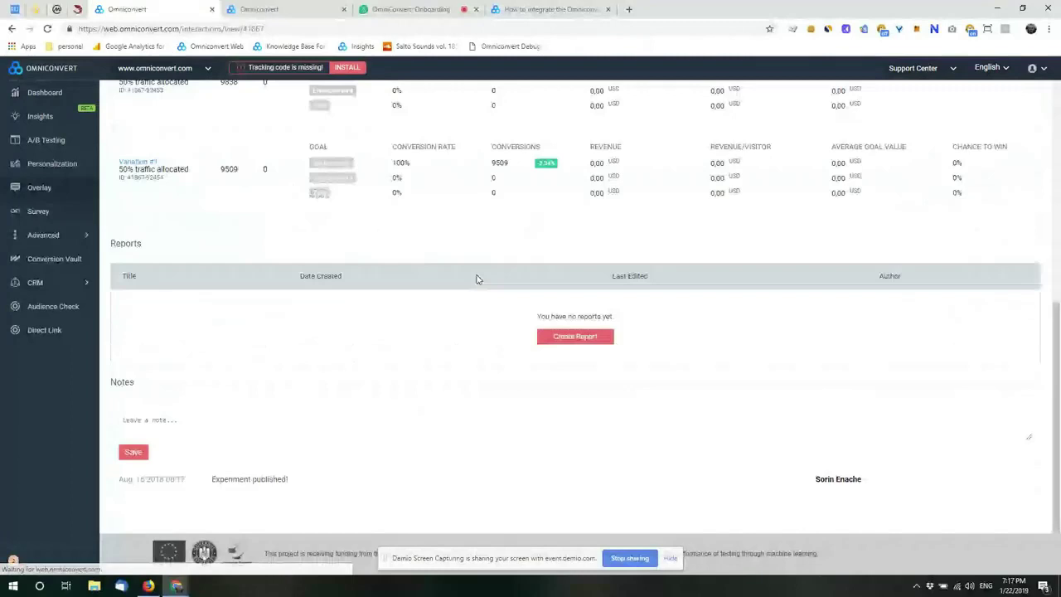
scroll(476, 279, up, 8)
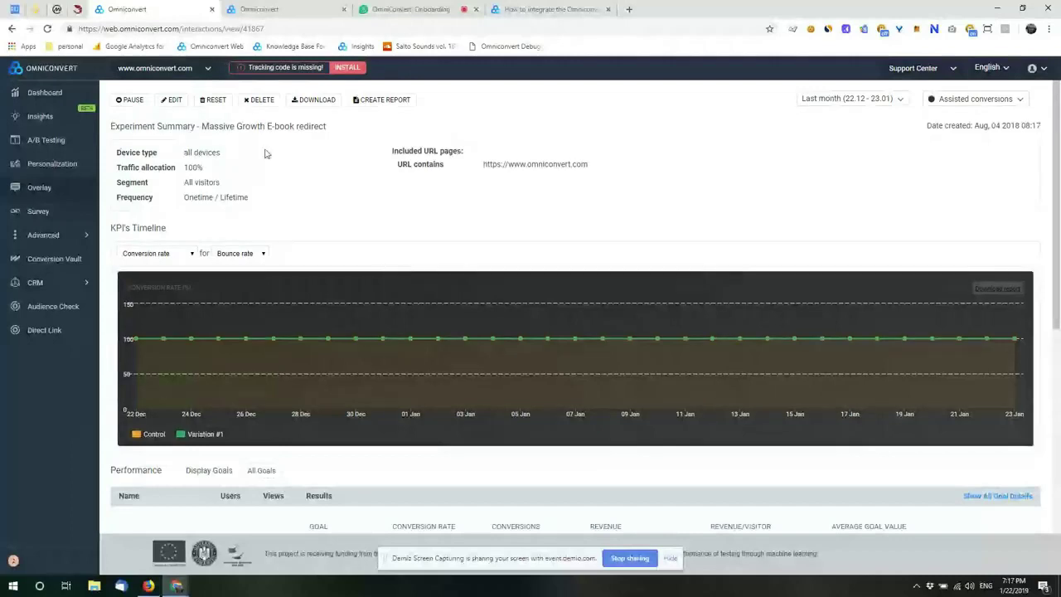
click(39, 187)
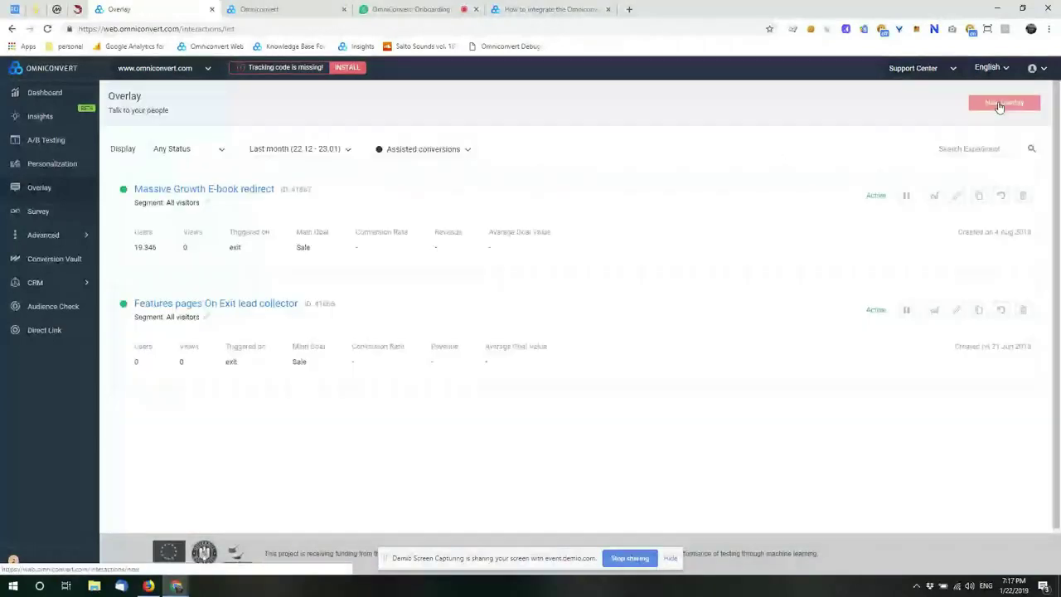
click(1003, 102)
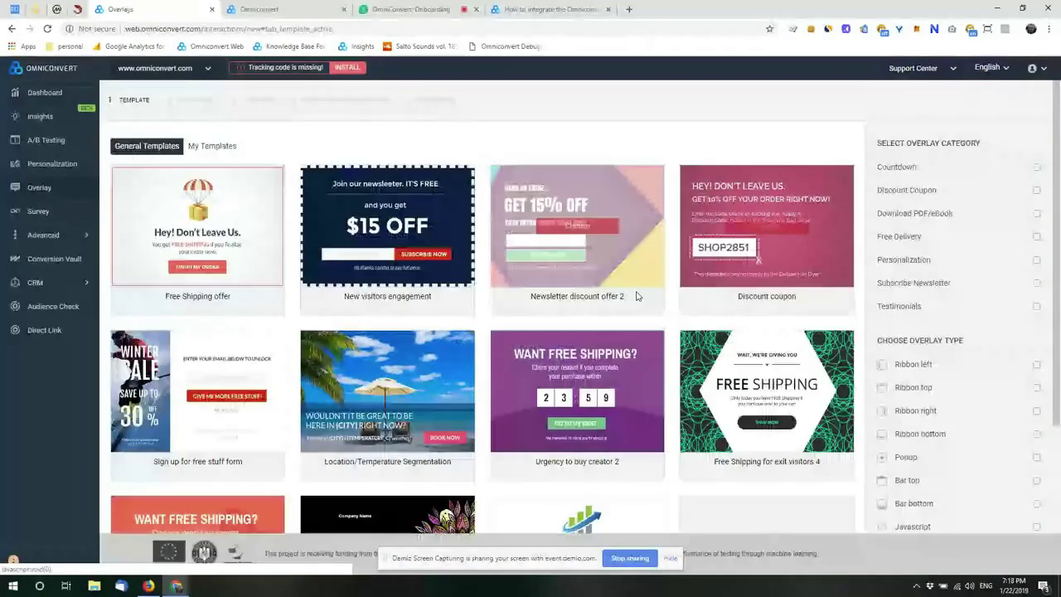
Step: Browse the General Templates gallery and its overlay category and type filters
scroll(658, 342, down, 2)
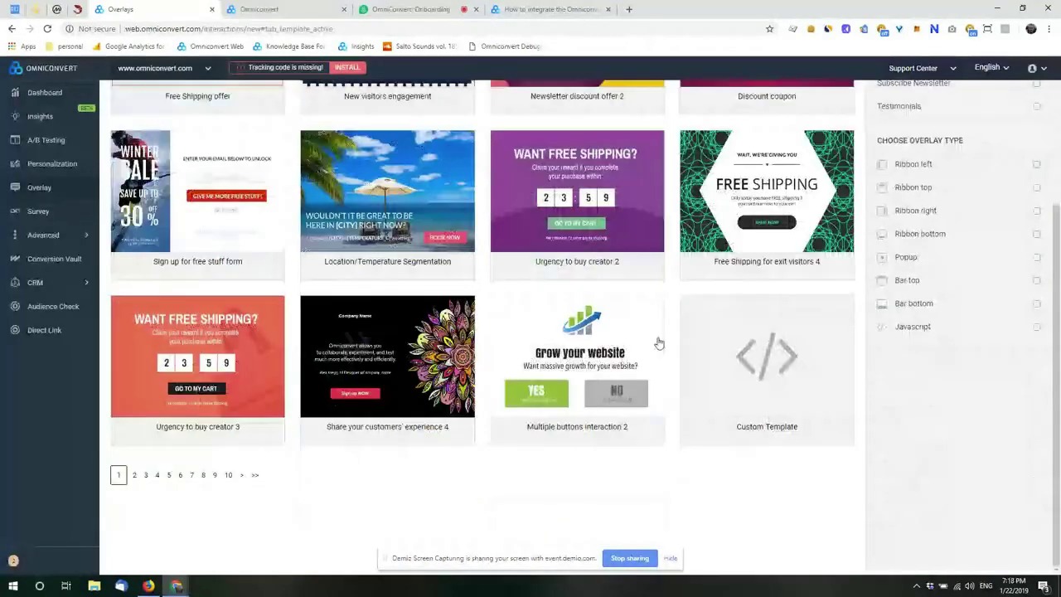
scroll(658, 342, up, 2)
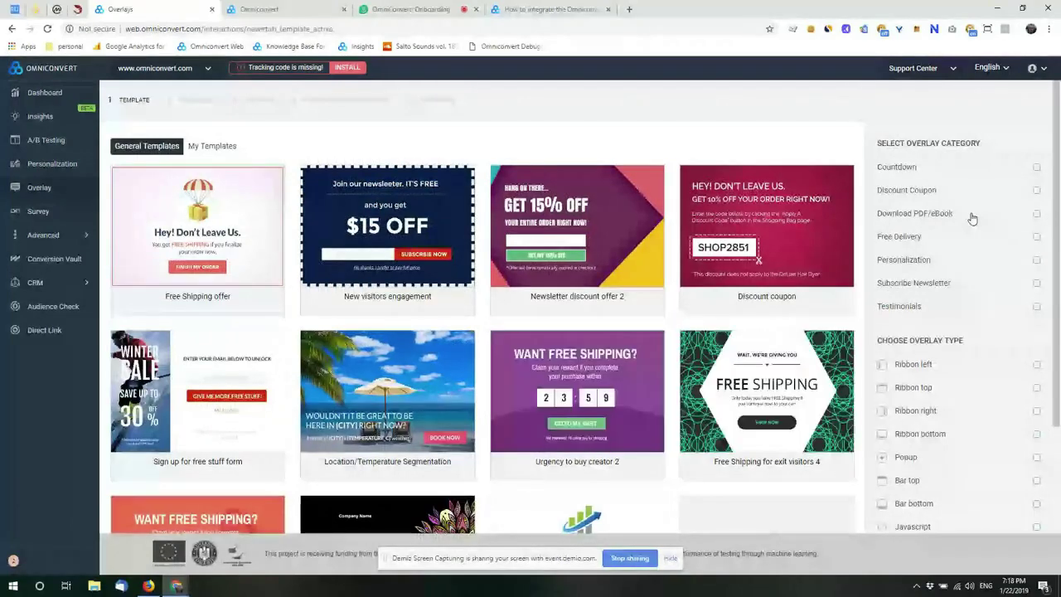
scroll(972, 218, down, 3)
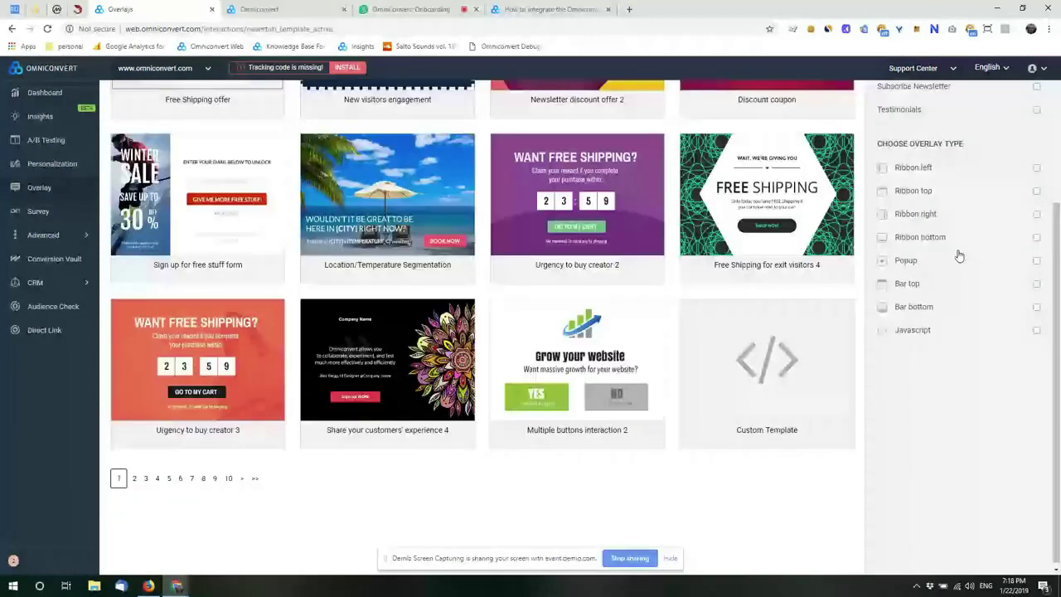
scroll(959, 255, up, 3)
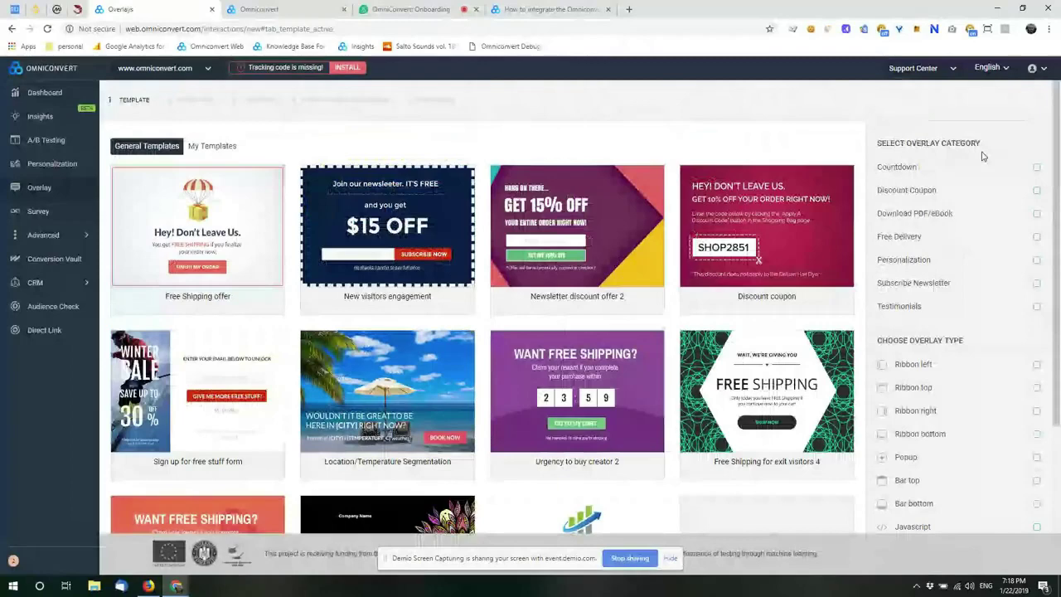
scroll(978, 215, down, 3)
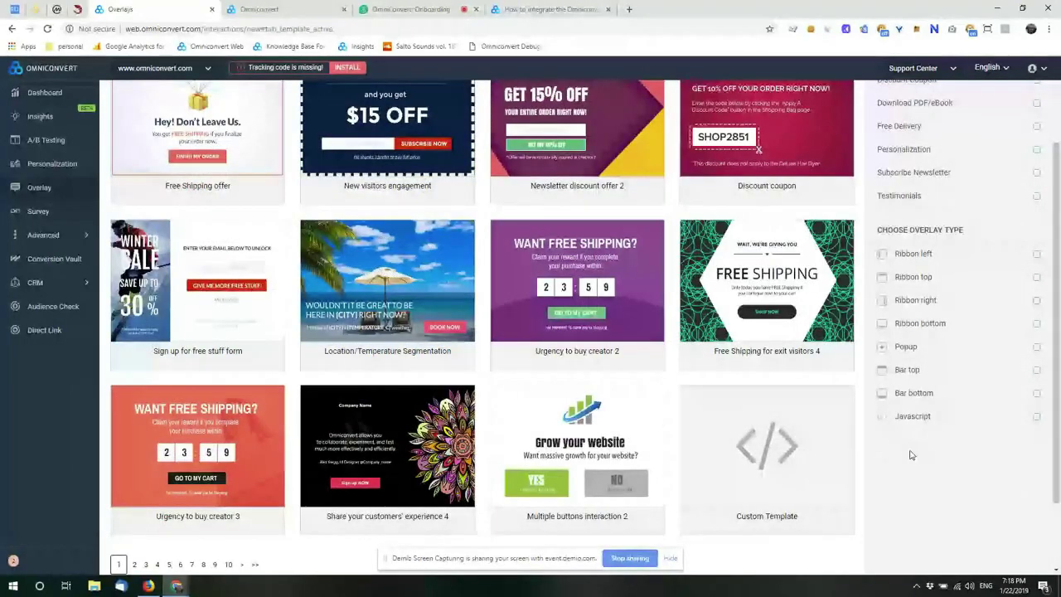
scroll(845, 440, down, 2)
mouse_move(793, 427)
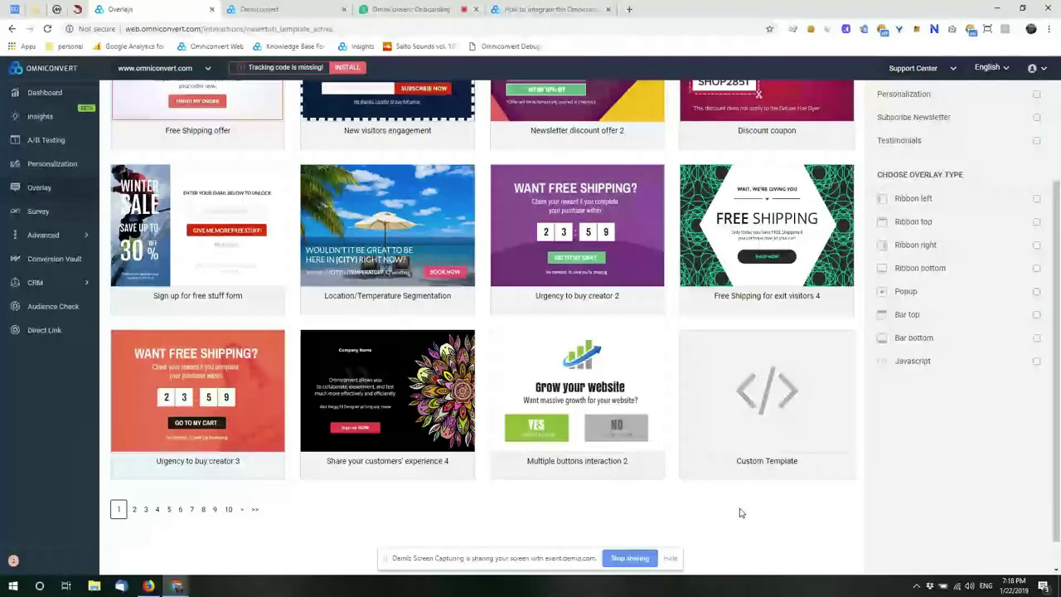
scroll(599, 352, up, 2)
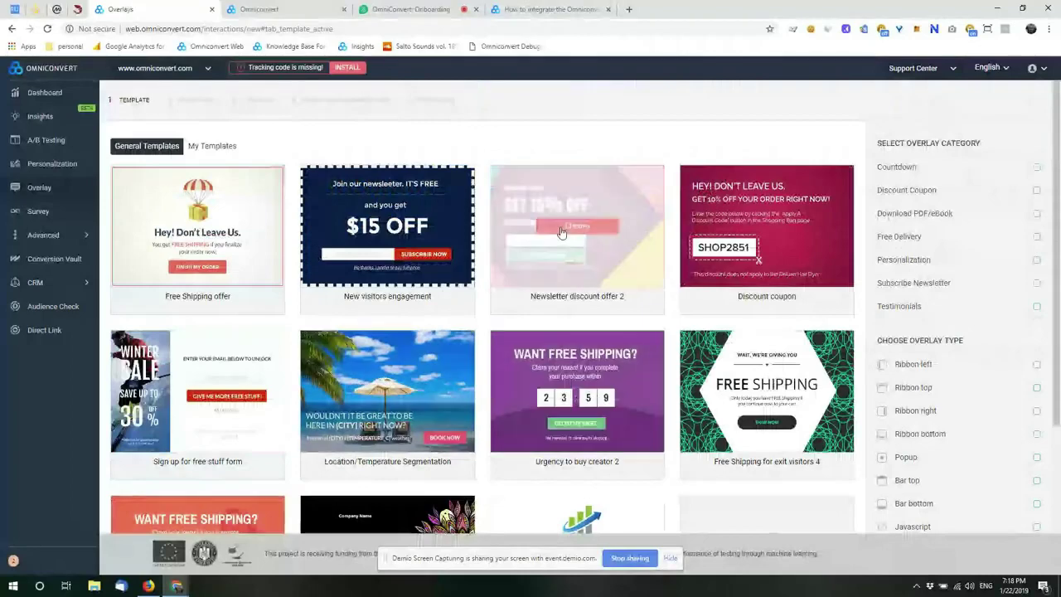
Step: Create the overlay from the Newsletter discount offer 2 template with an On Exit trigger
click(560, 230)
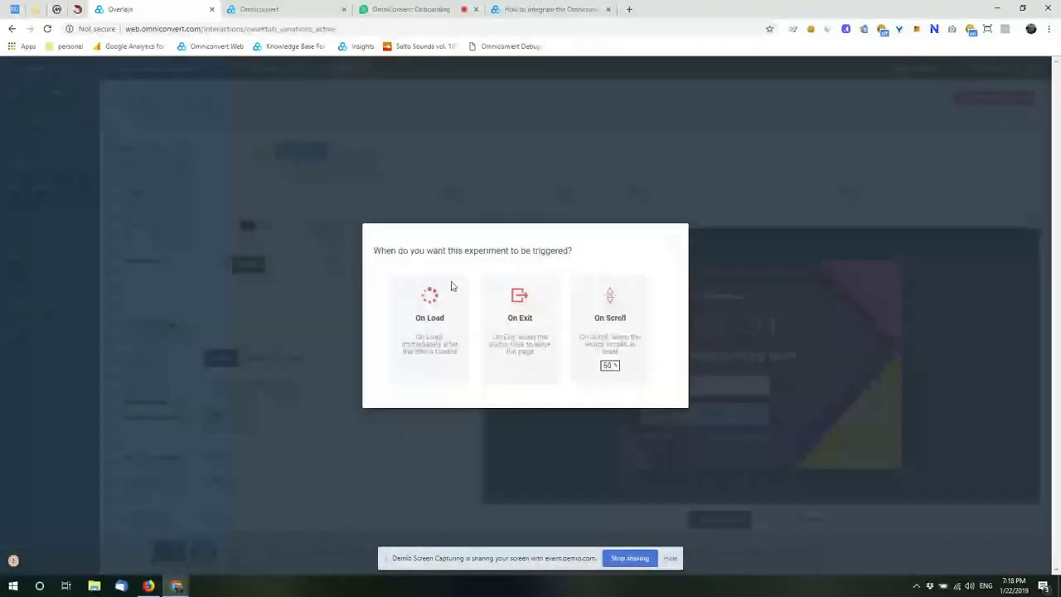
click(527, 349)
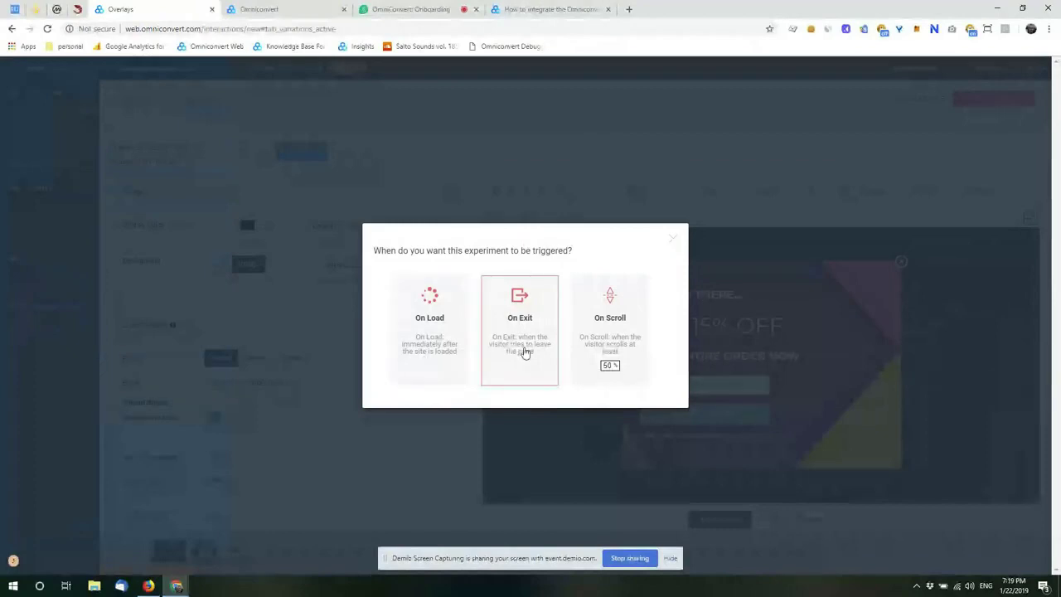
click(511, 328)
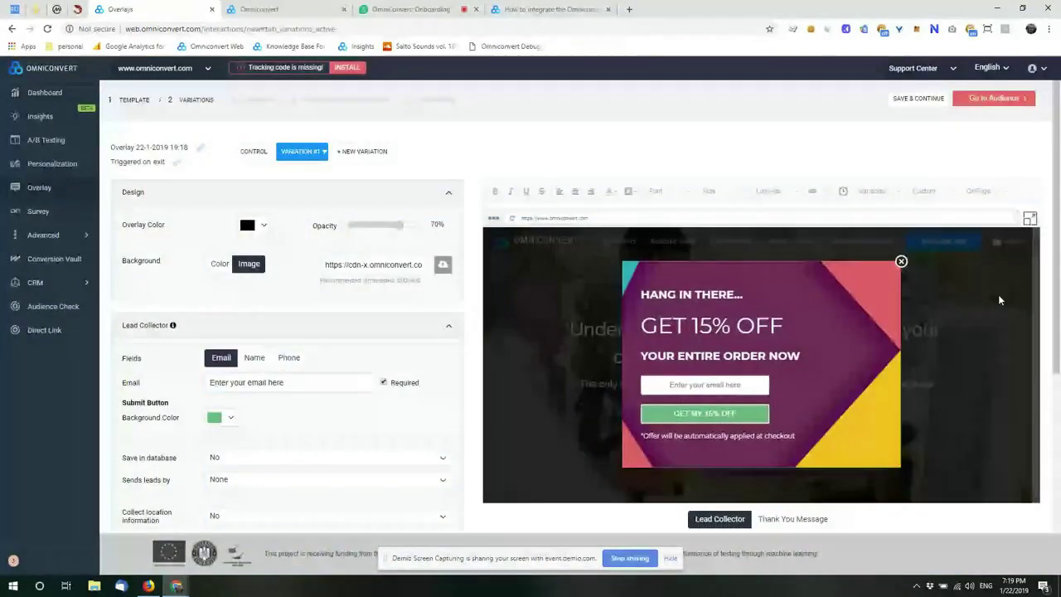
scroll(999, 299, down, 2)
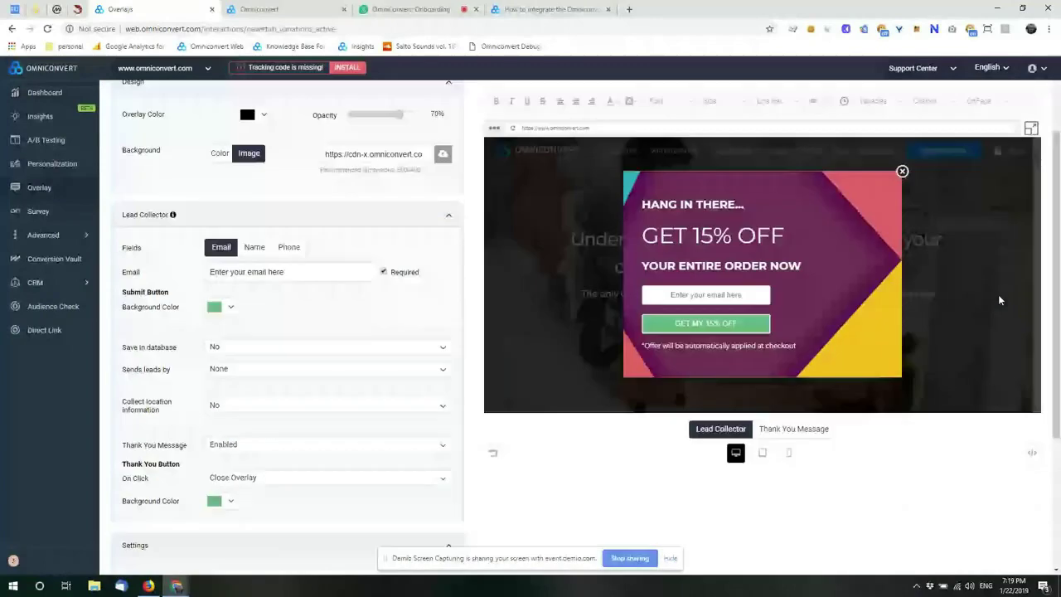
scroll(1000, 300, up, 2)
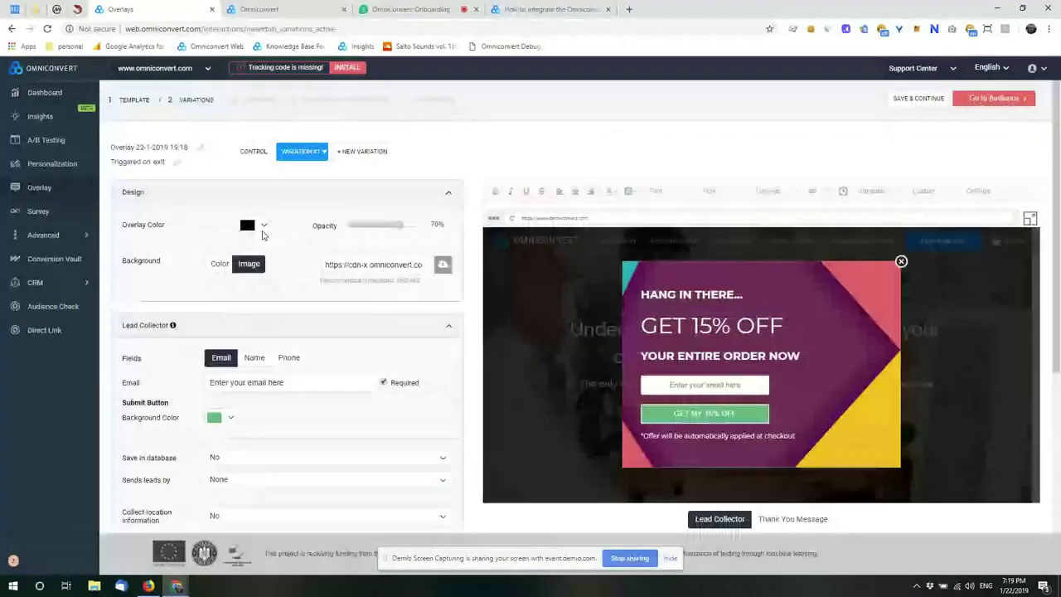
scroll(262, 235, down, 5)
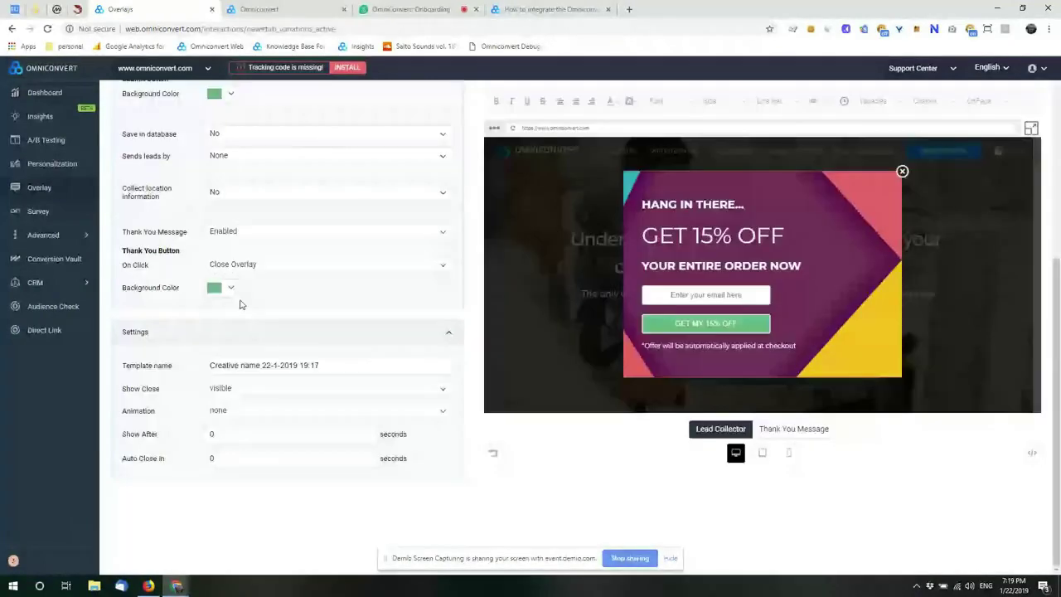
scroll(240, 305, up, 6)
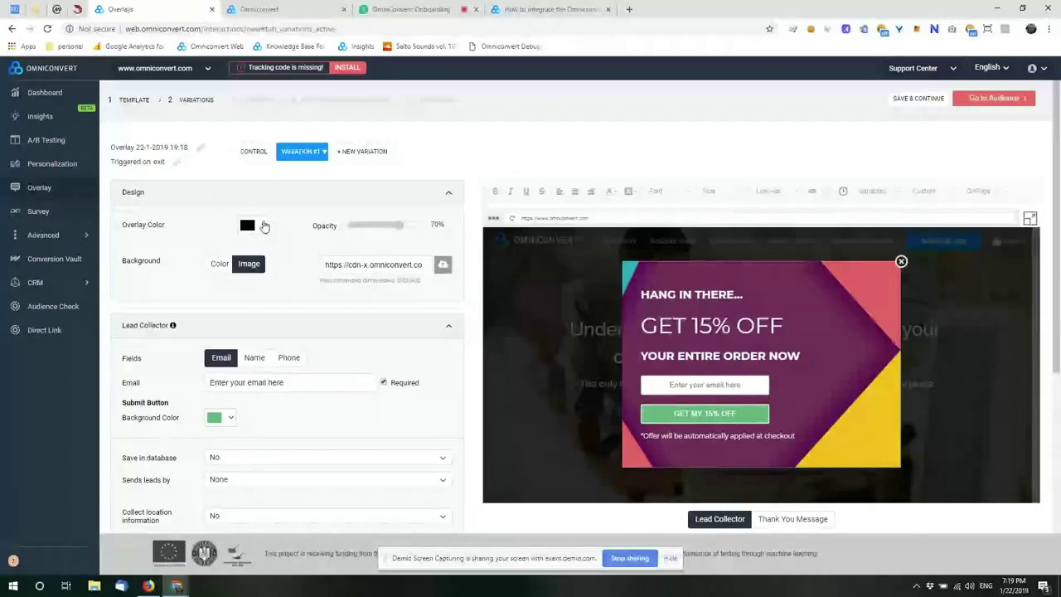
click(264, 226)
click(412, 252)
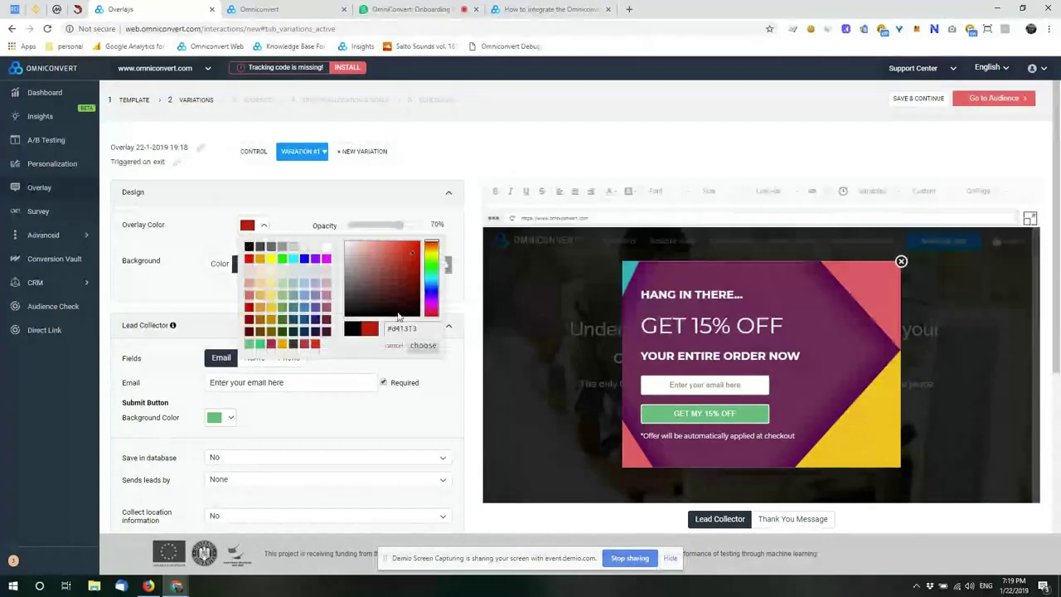
click(422, 345)
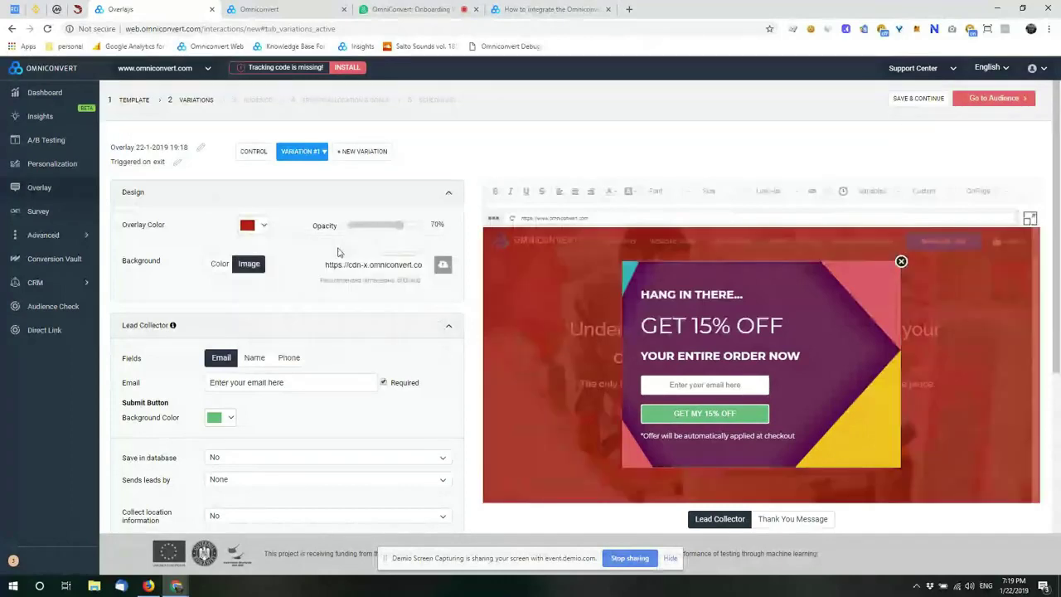
click(248, 226)
click(248, 246)
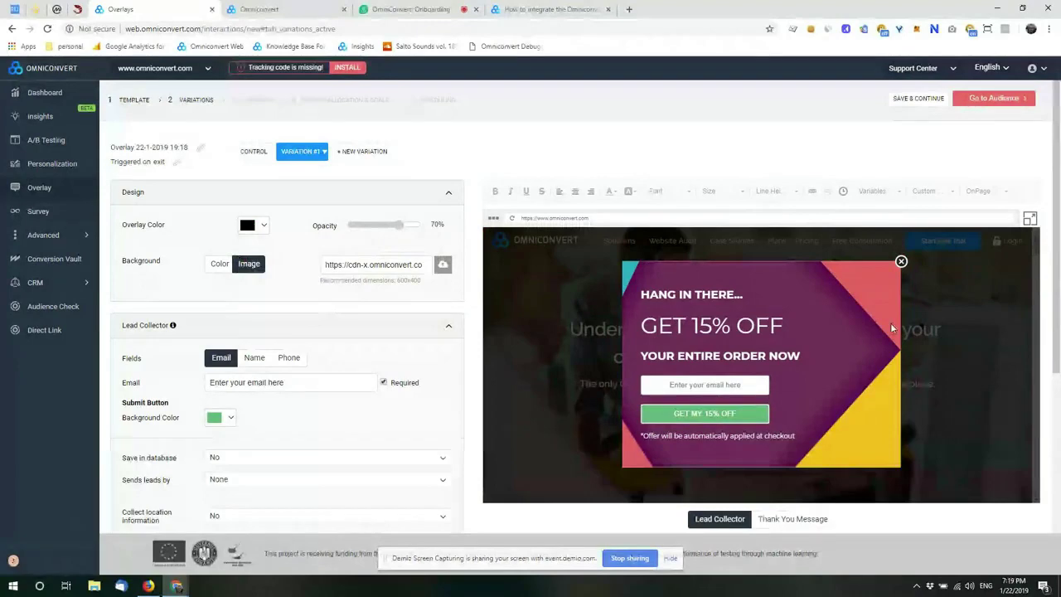
scroll(259, 303, down, 1)
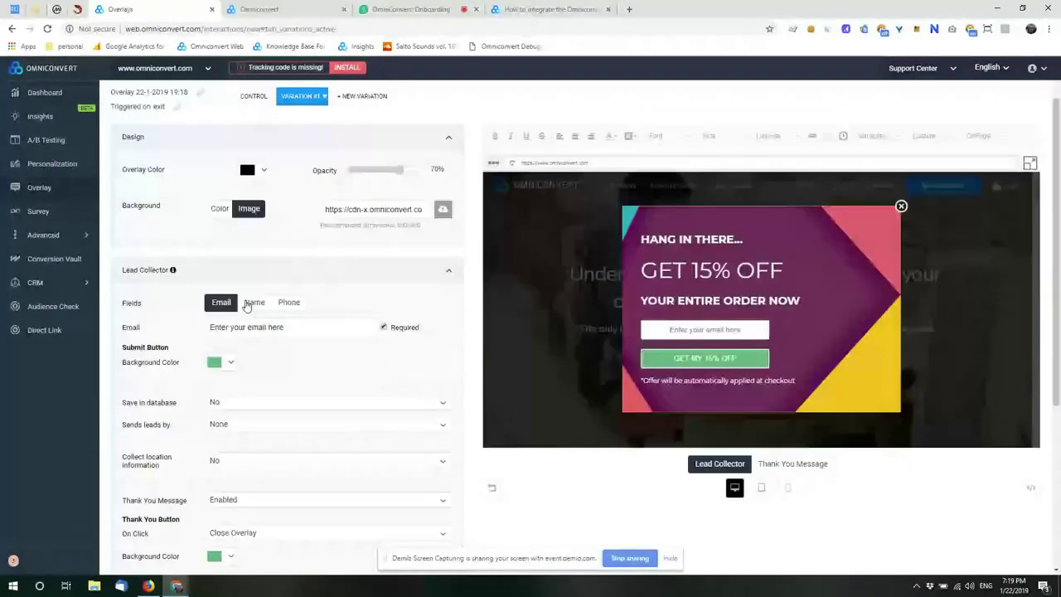
click(253, 303)
click(289, 304)
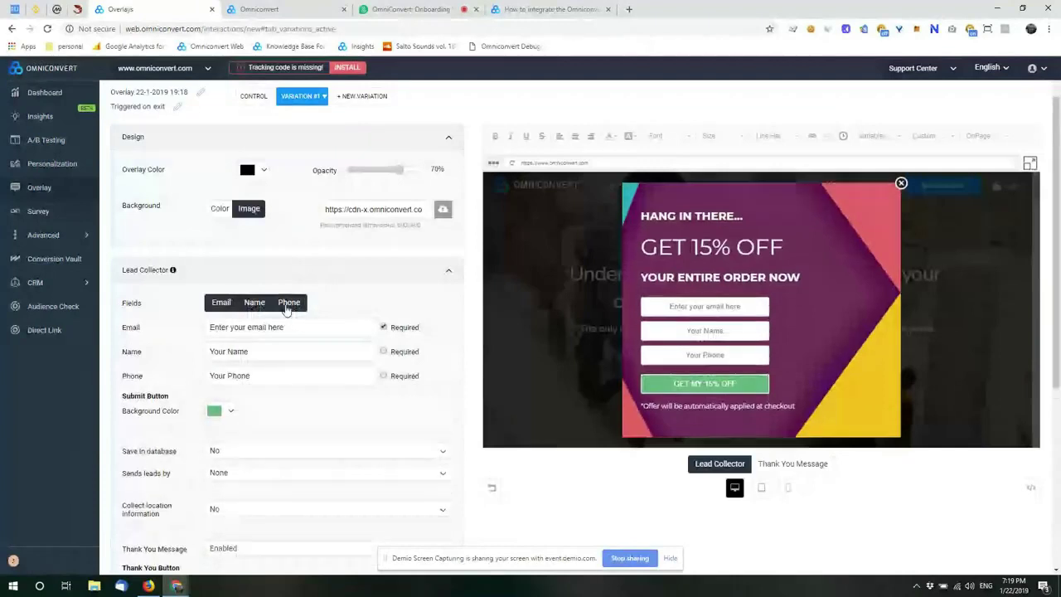
click(253, 303)
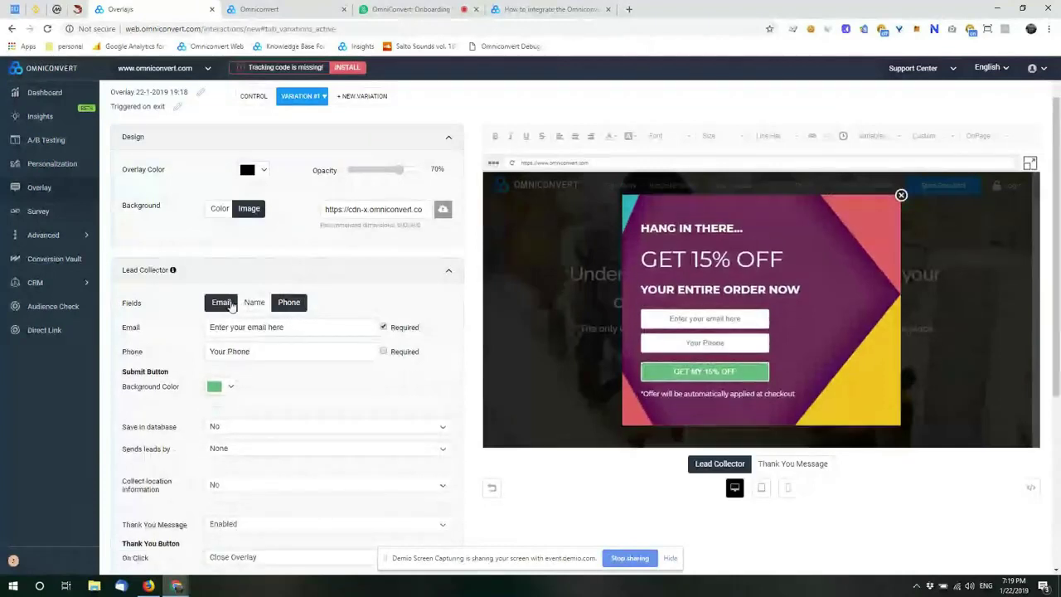
click(288, 304)
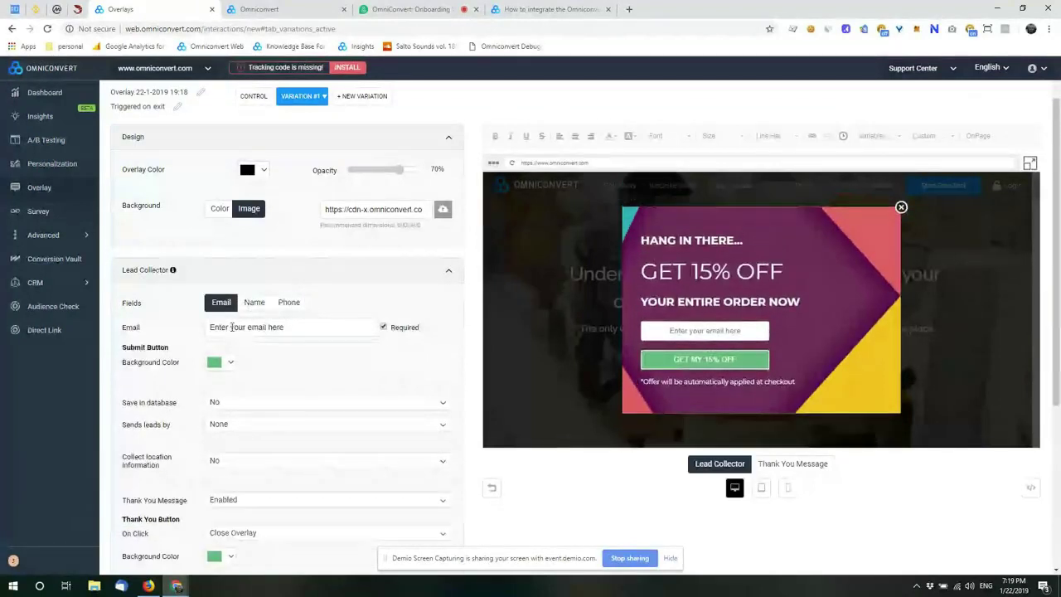
scroll(301, 306, down, 1)
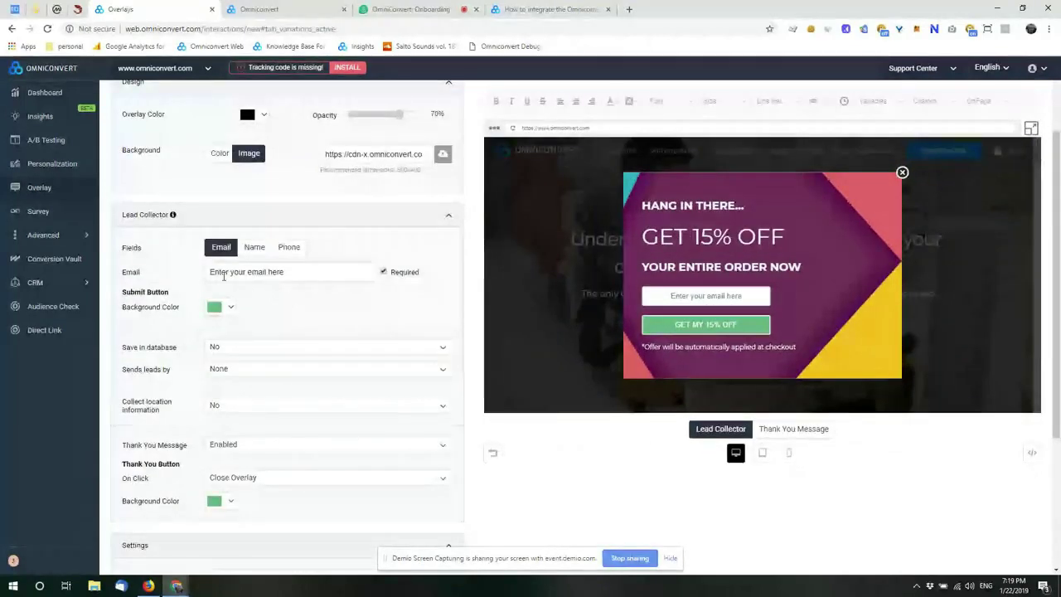
scroll(325, 305, down, 1)
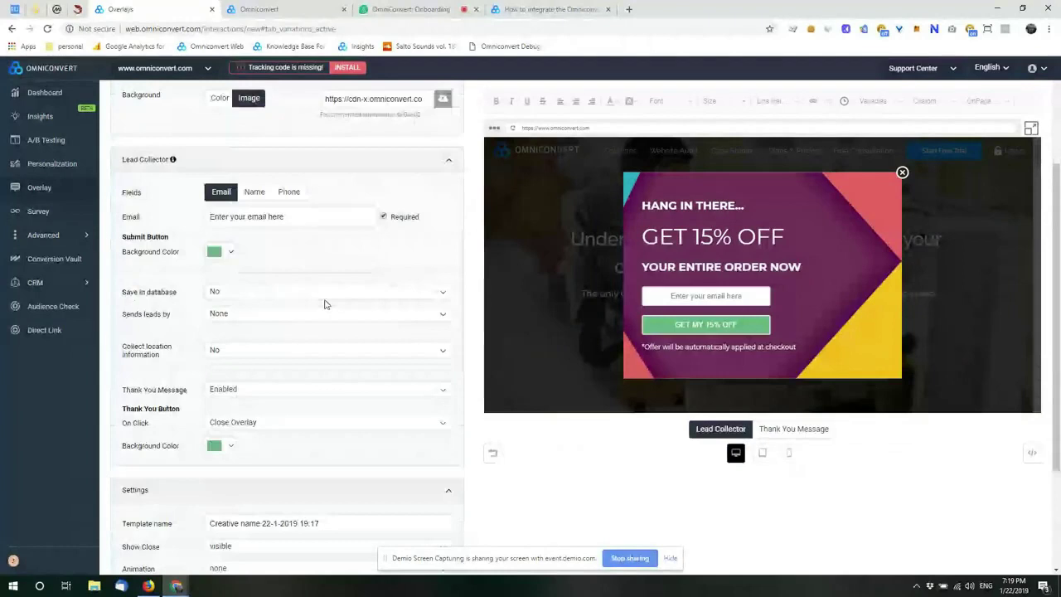
click(265, 291)
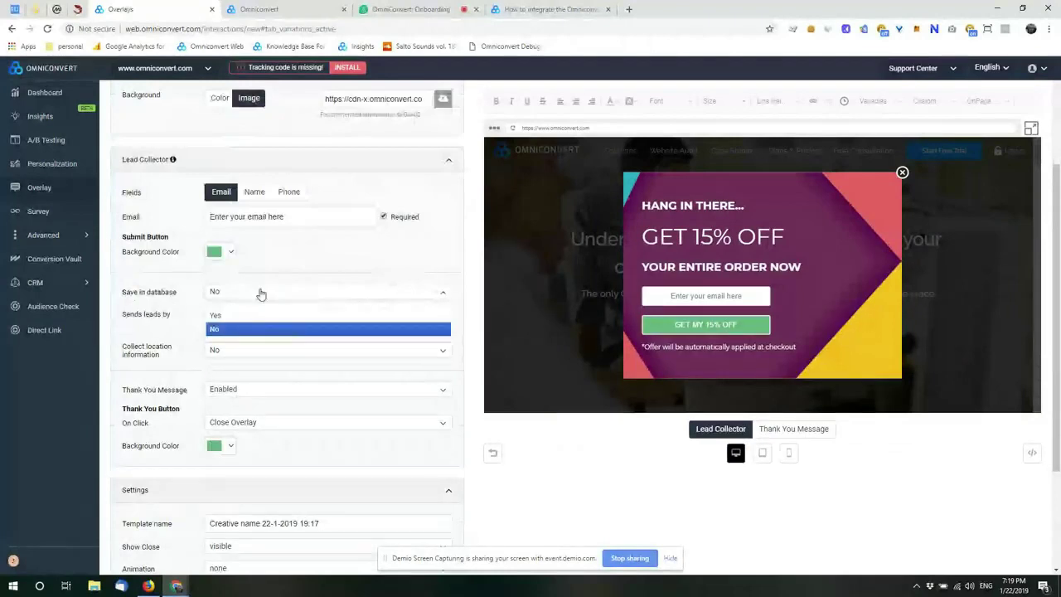
click(261, 293)
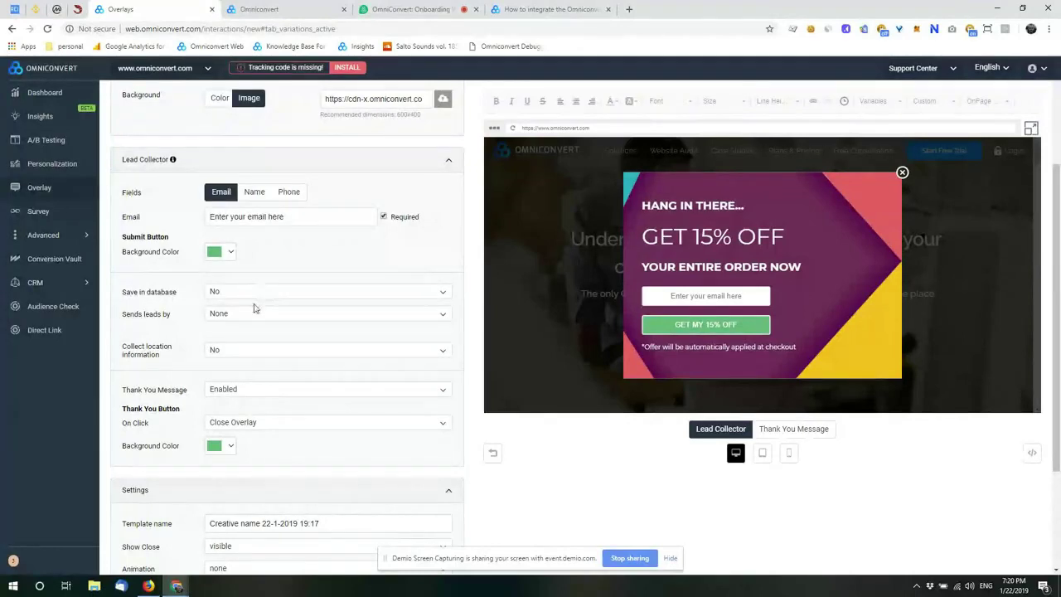
click(252, 315)
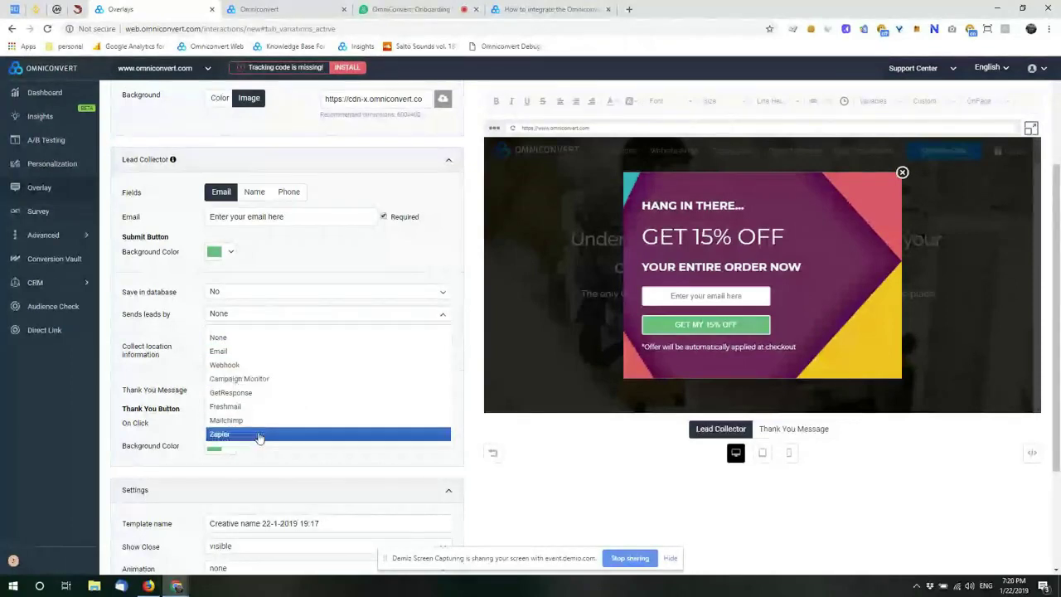
click(352, 236)
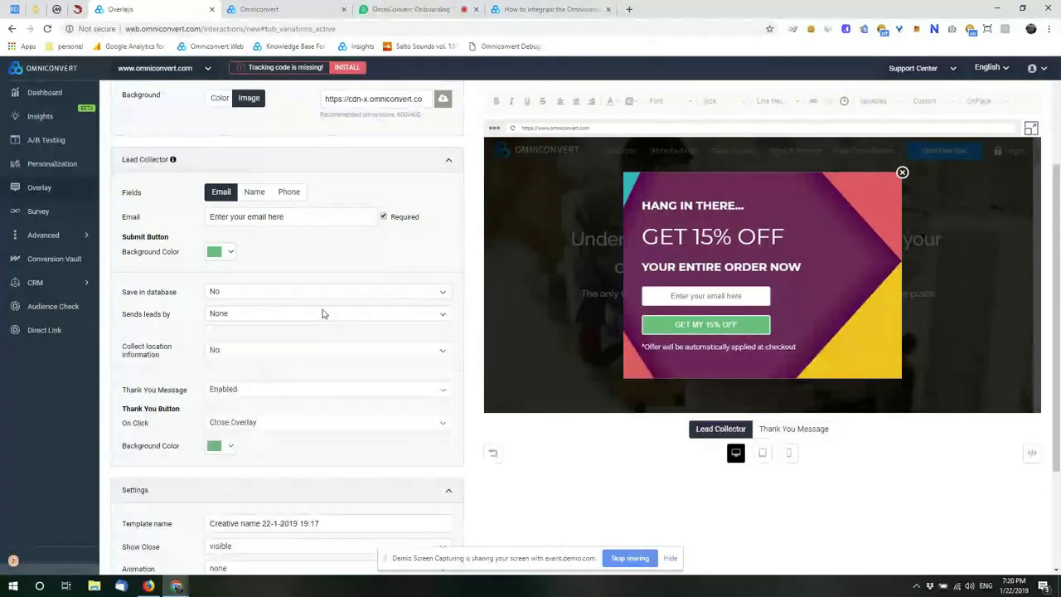
scroll(305, 337, down, 1)
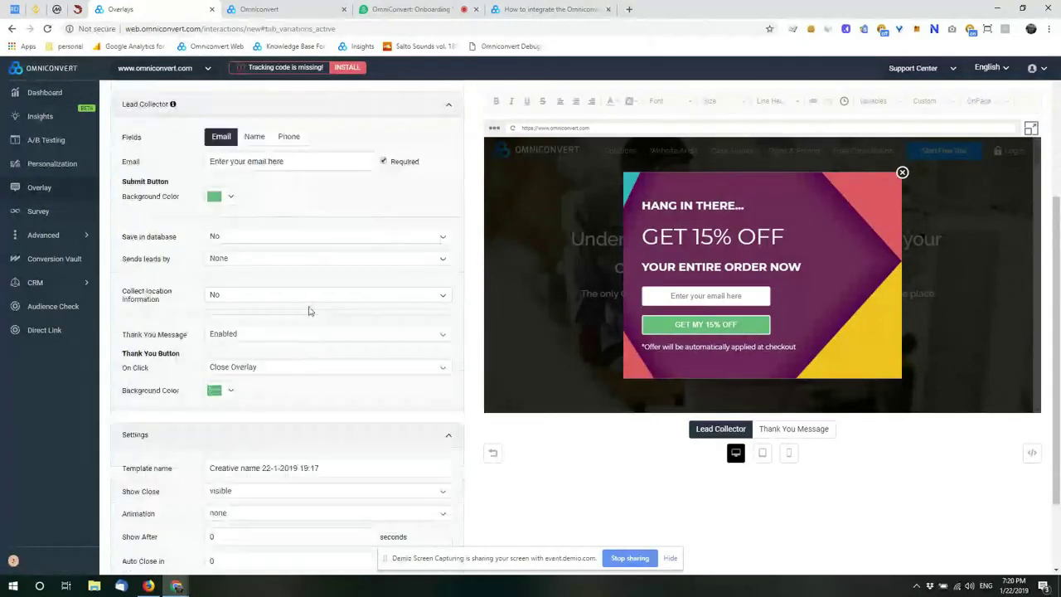
scroll(308, 311, down, 1)
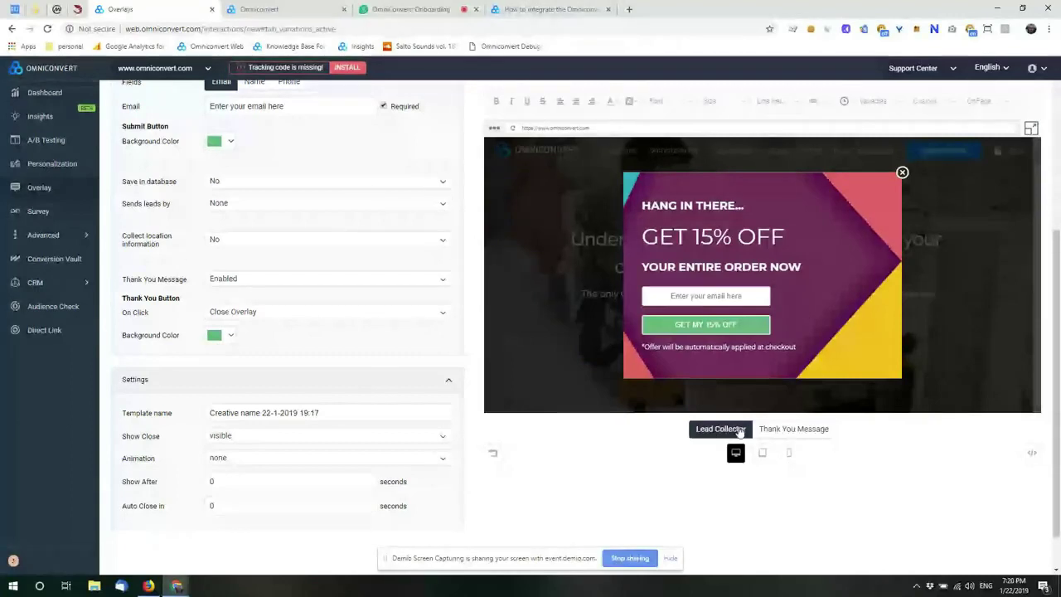
click(781, 431)
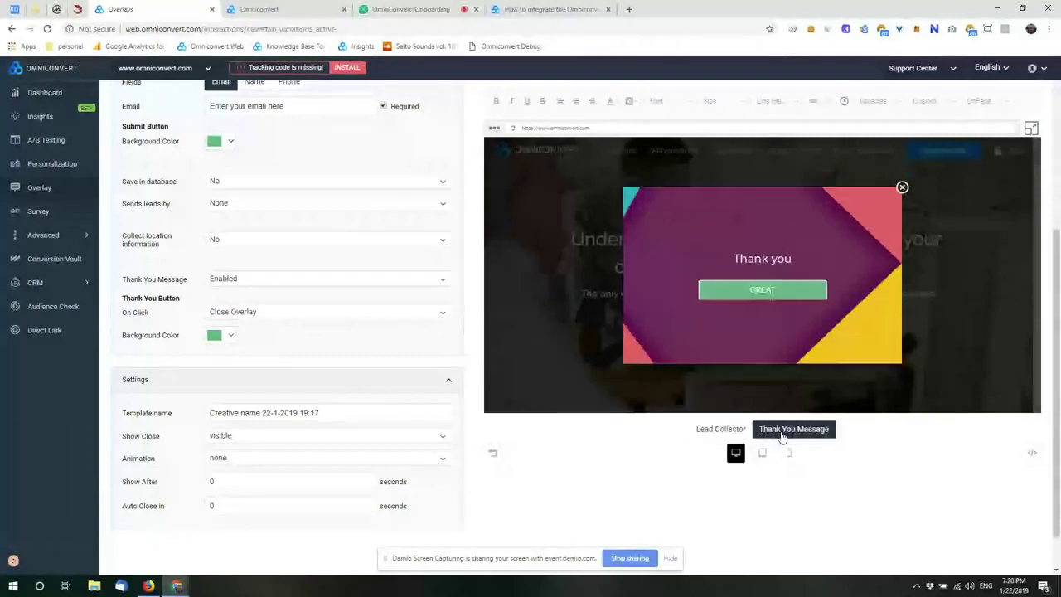
click(717, 434)
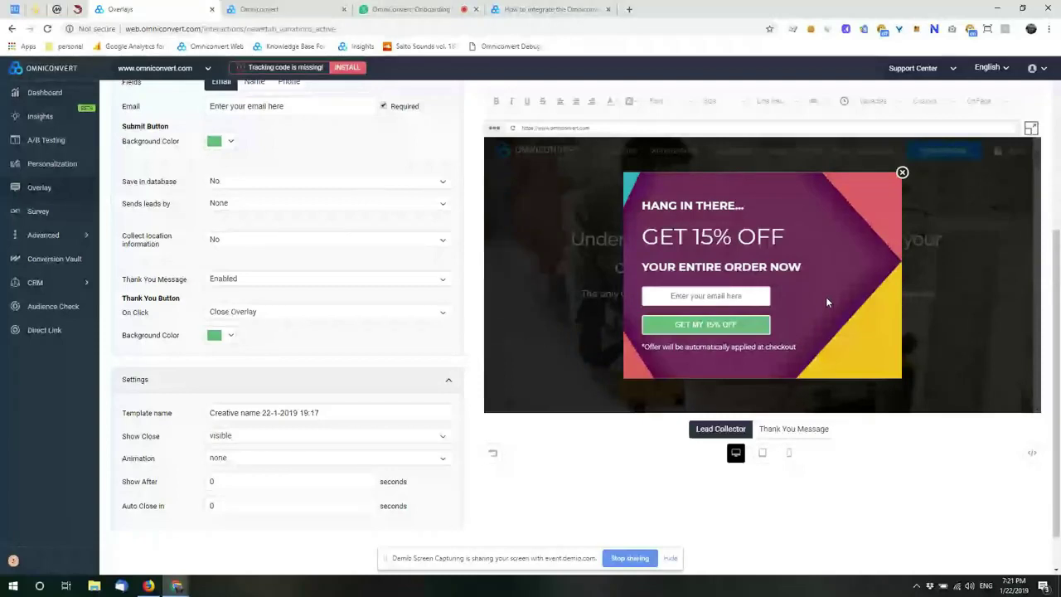
click(769, 430)
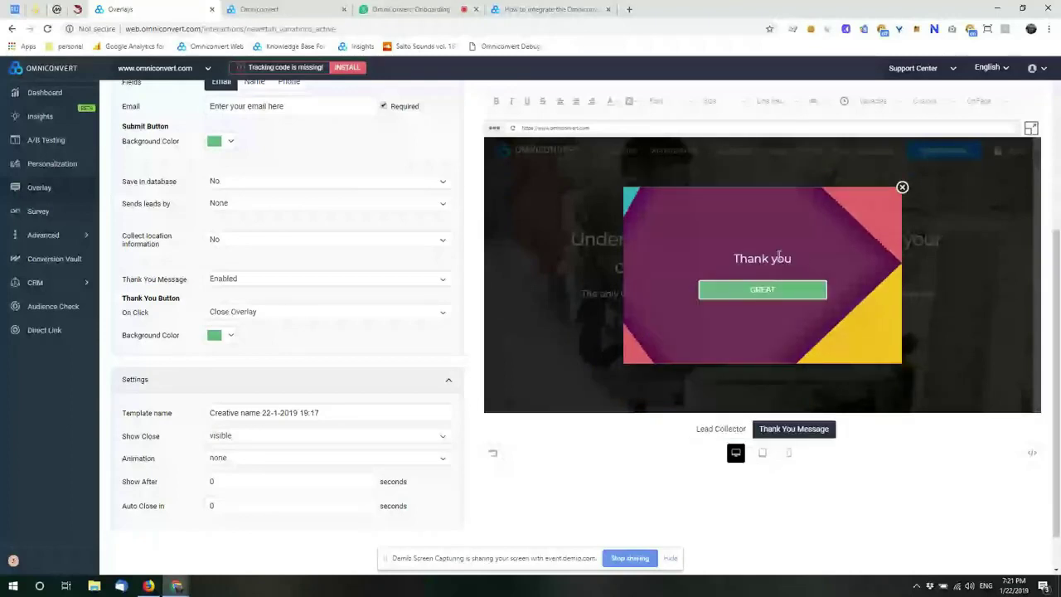
click(761, 290)
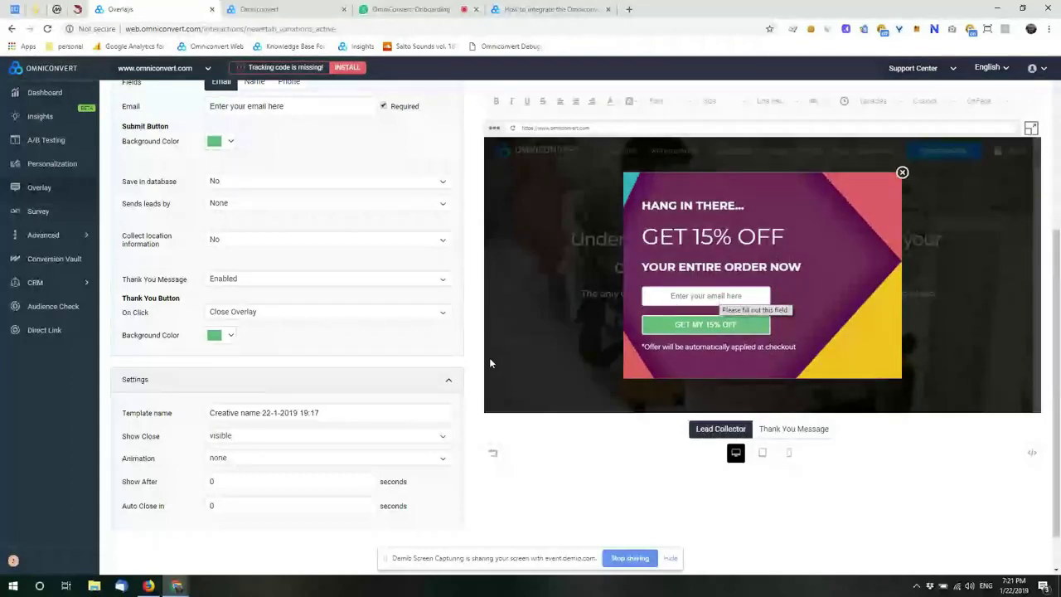
click(320, 279)
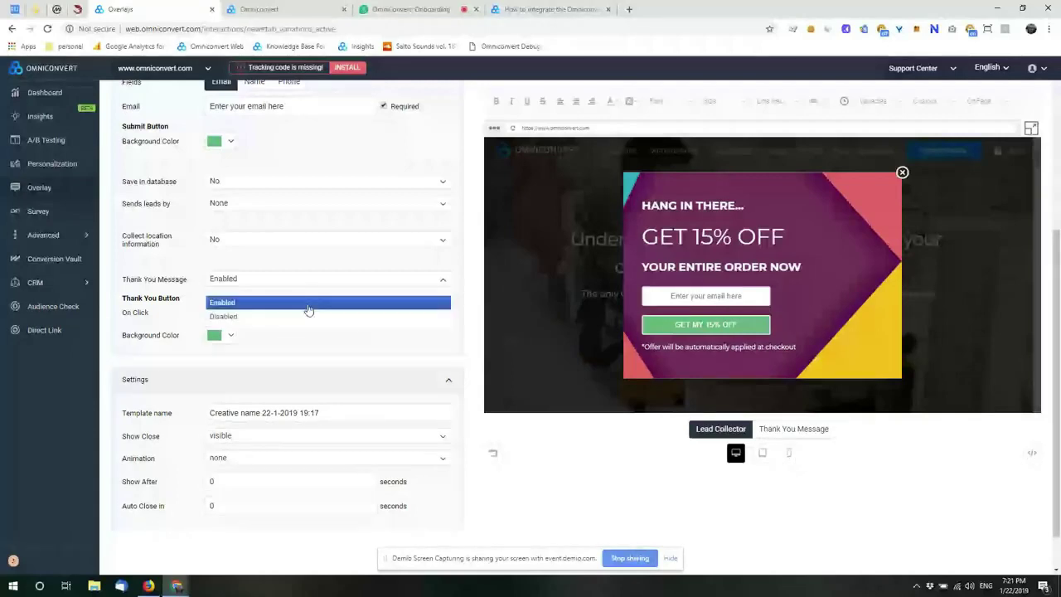
click(304, 318)
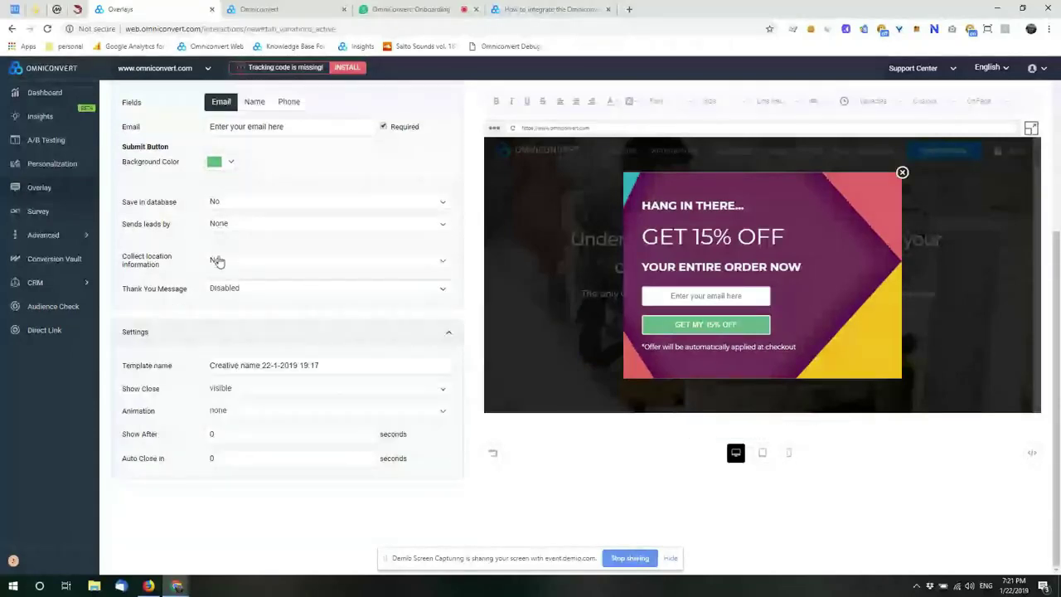
click(244, 288)
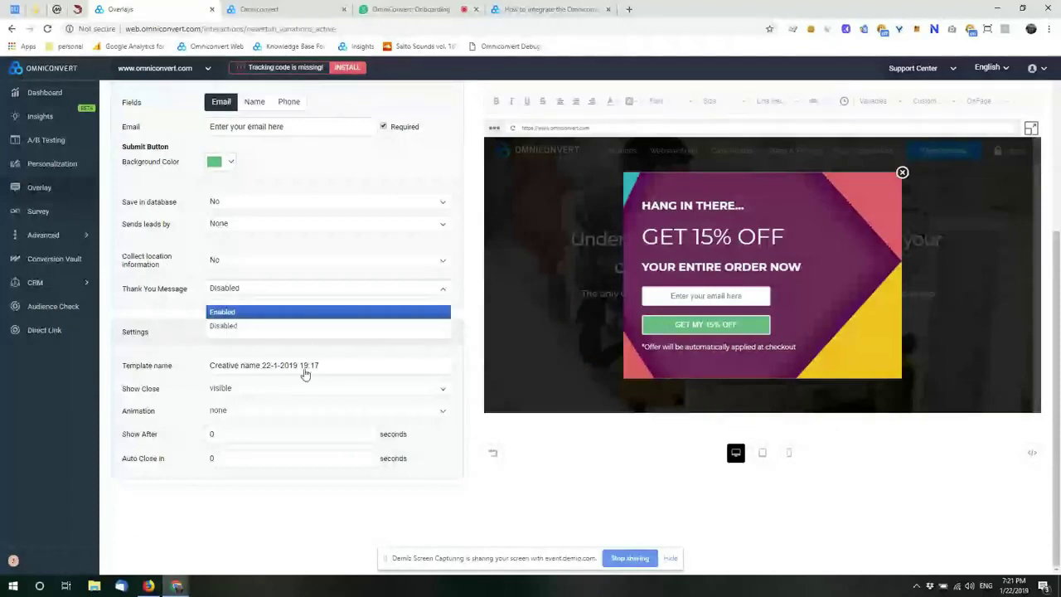
key(Return)
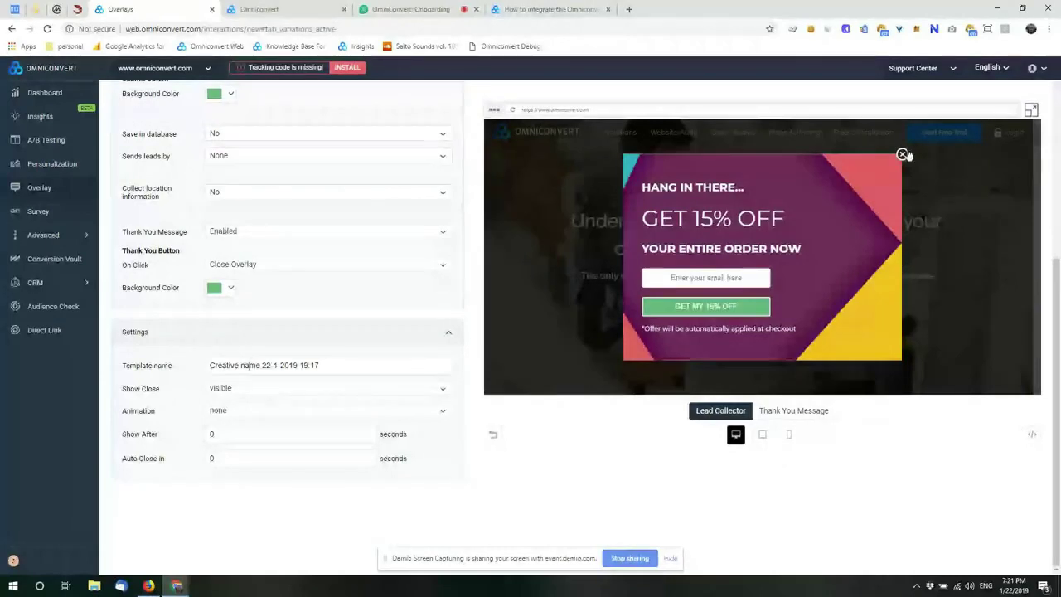
click(239, 412)
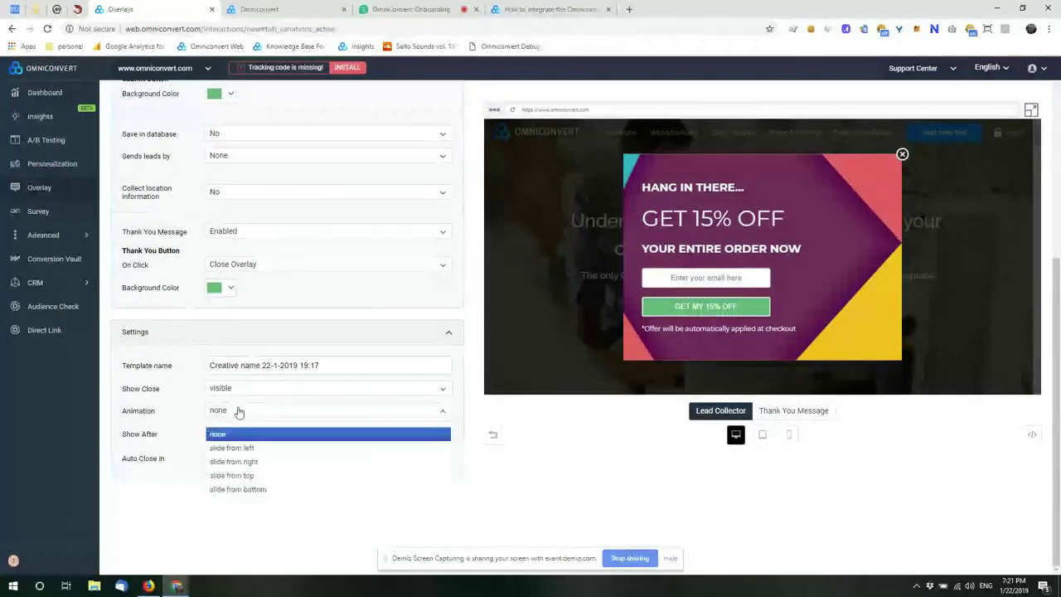
click(239, 434)
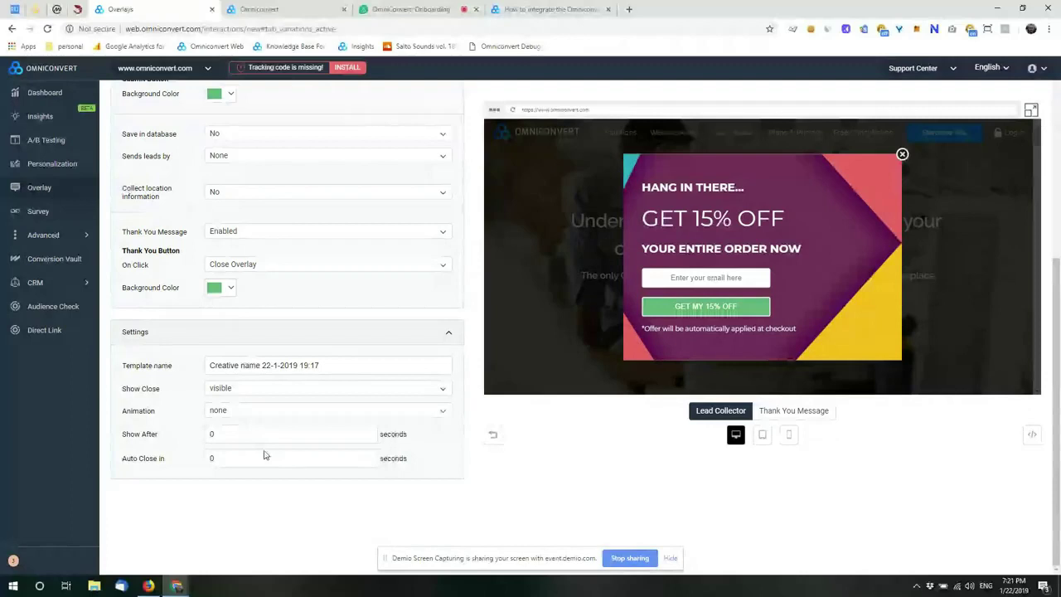
click(494, 436)
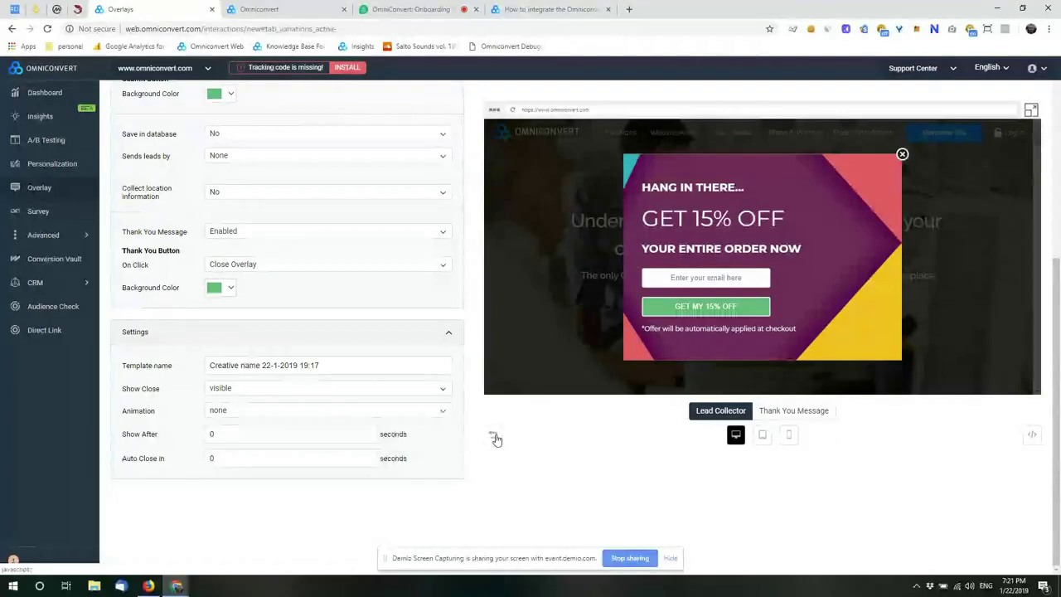
click(1031, 441)
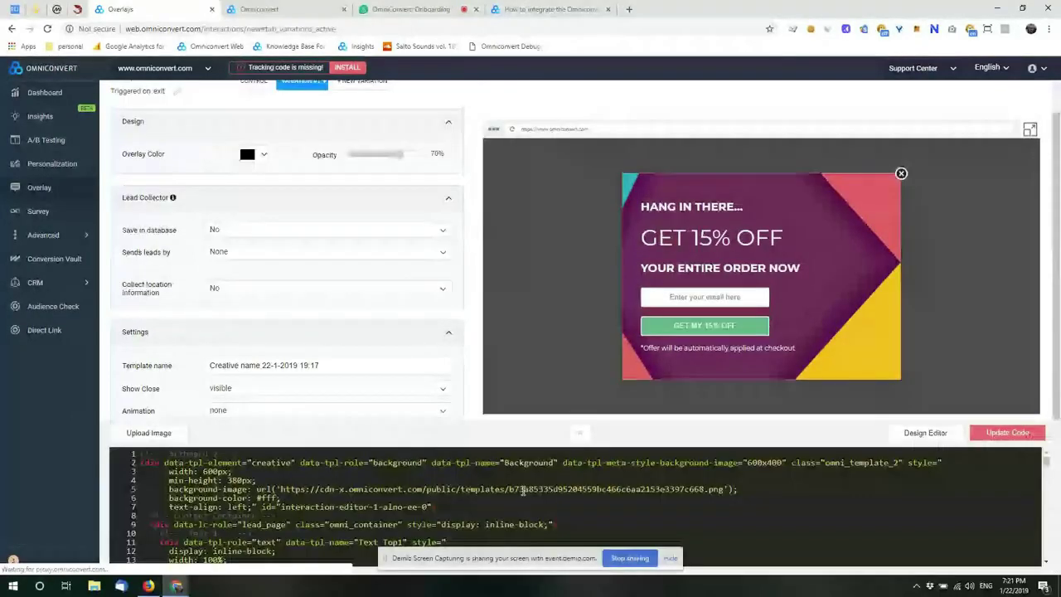
click(583, 436)
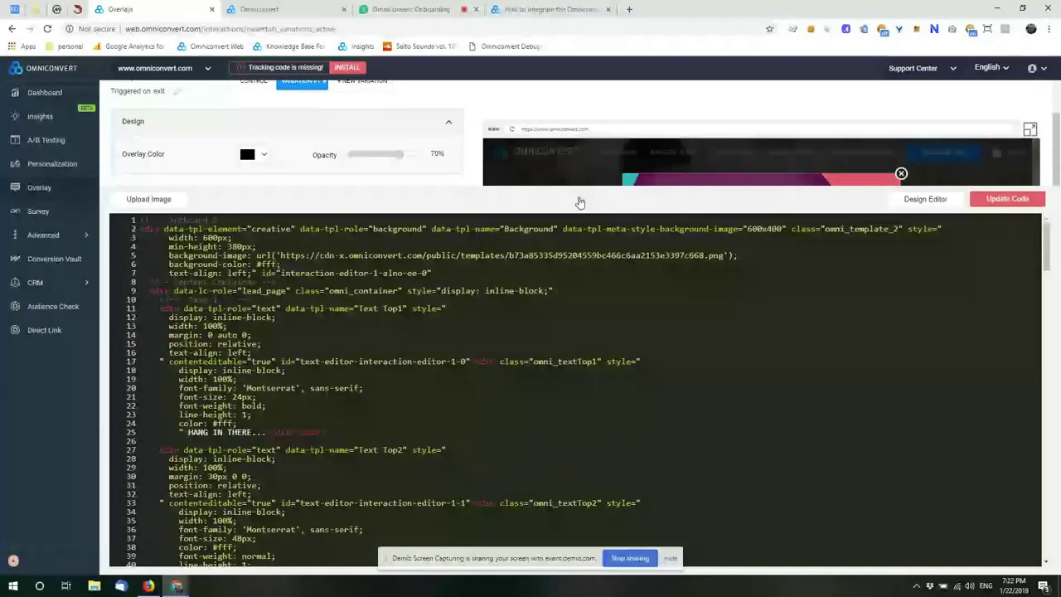
drag(580, 203, 588, 401)
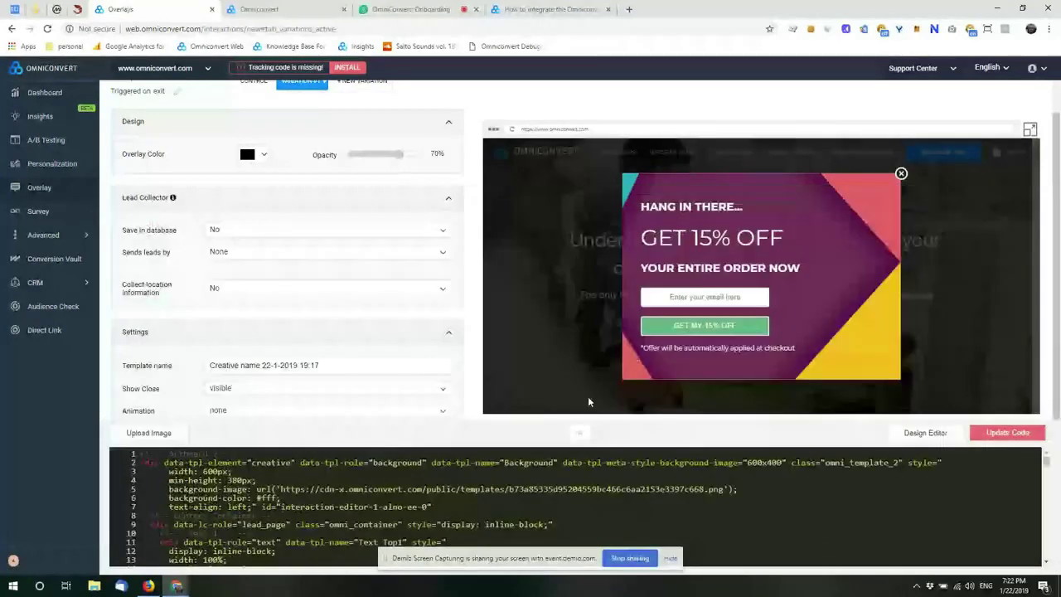
click(925, 433)
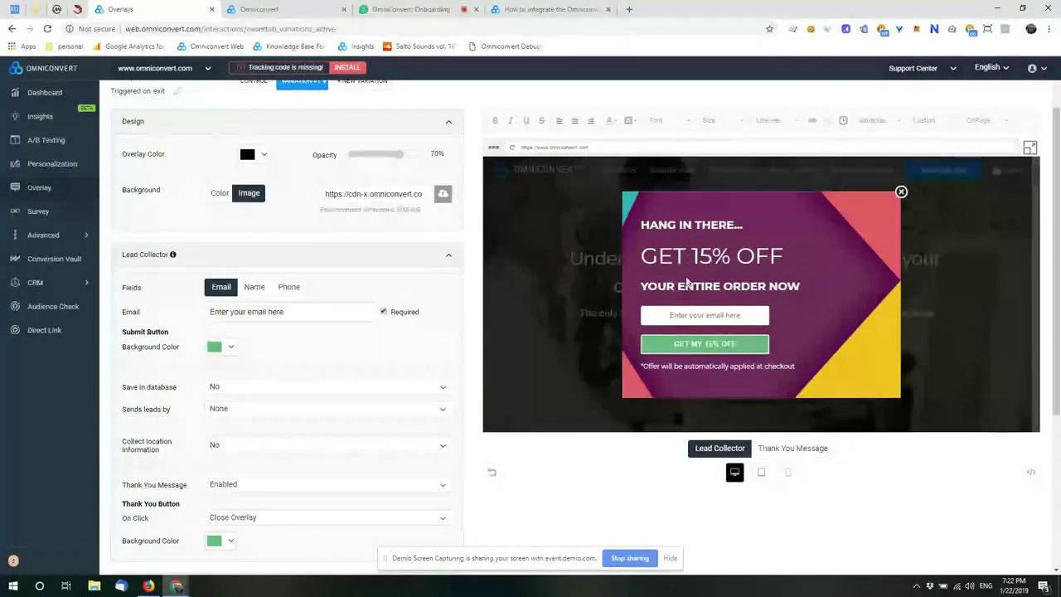
click(687, 225)
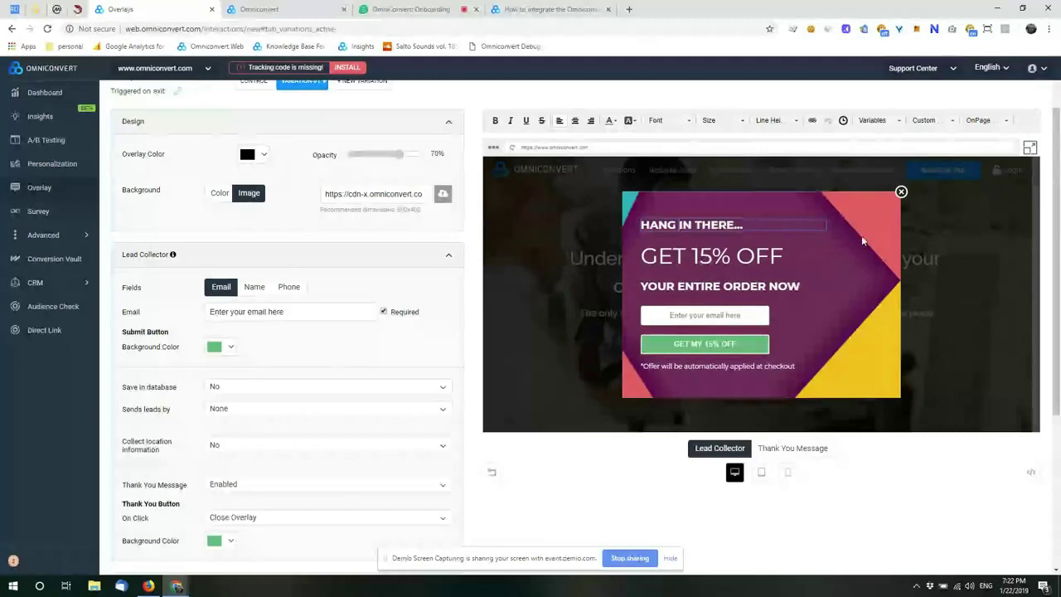
click(1030, 150)
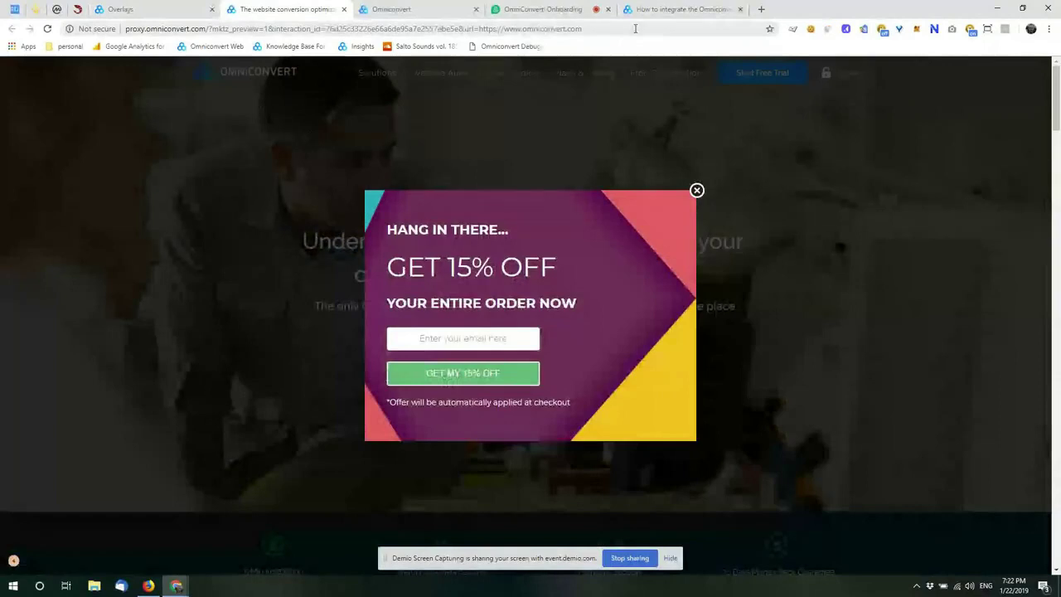
click(473, 337)
click(464, 372)
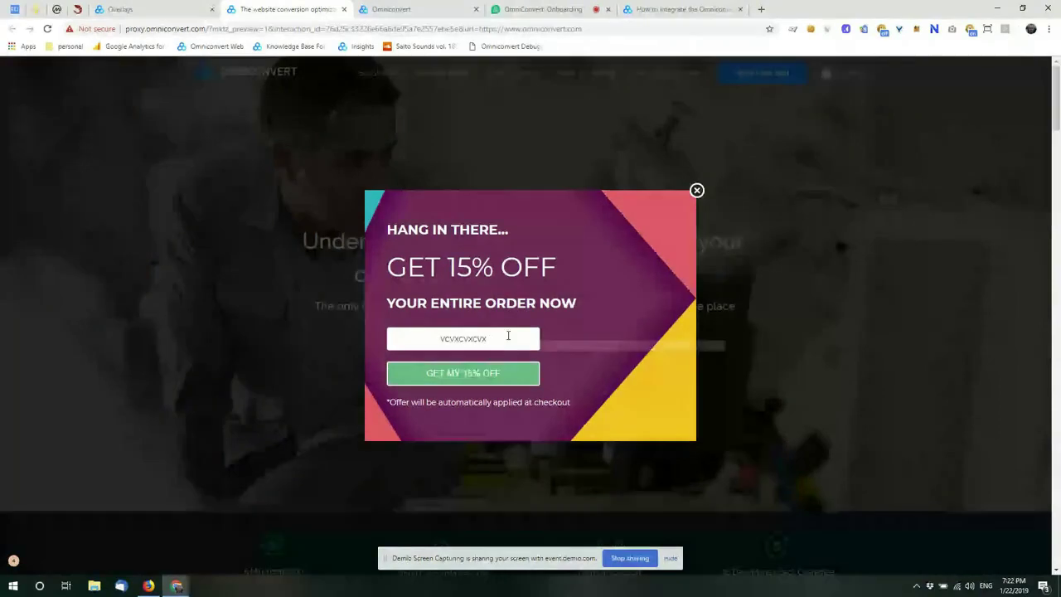
text(@yahoo.com)
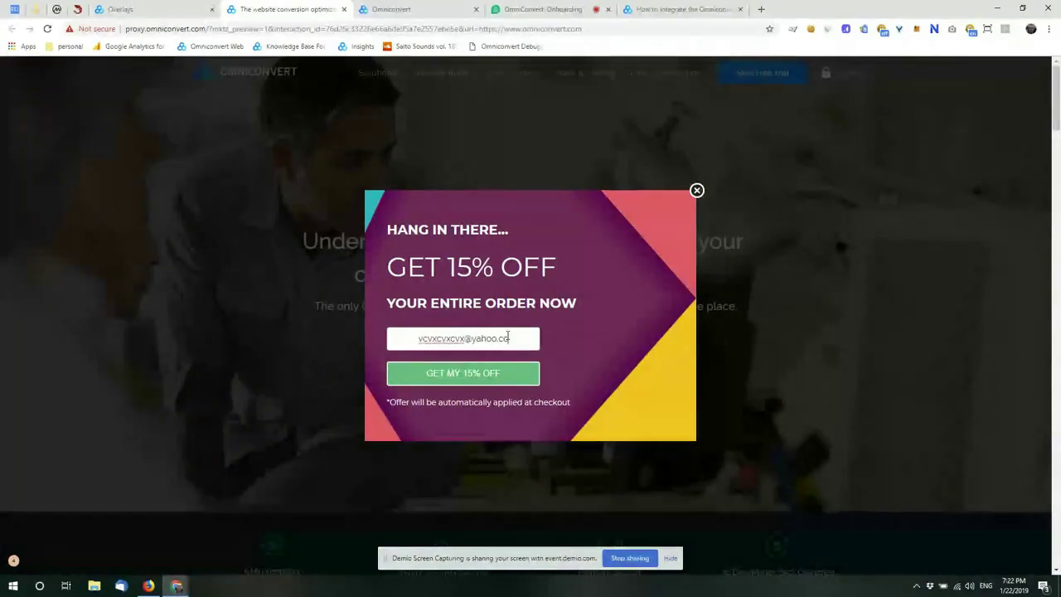
Step: Dismiss the discount popup and close the website preview with Ctrl+W
drag(492, 339, 466, 339)
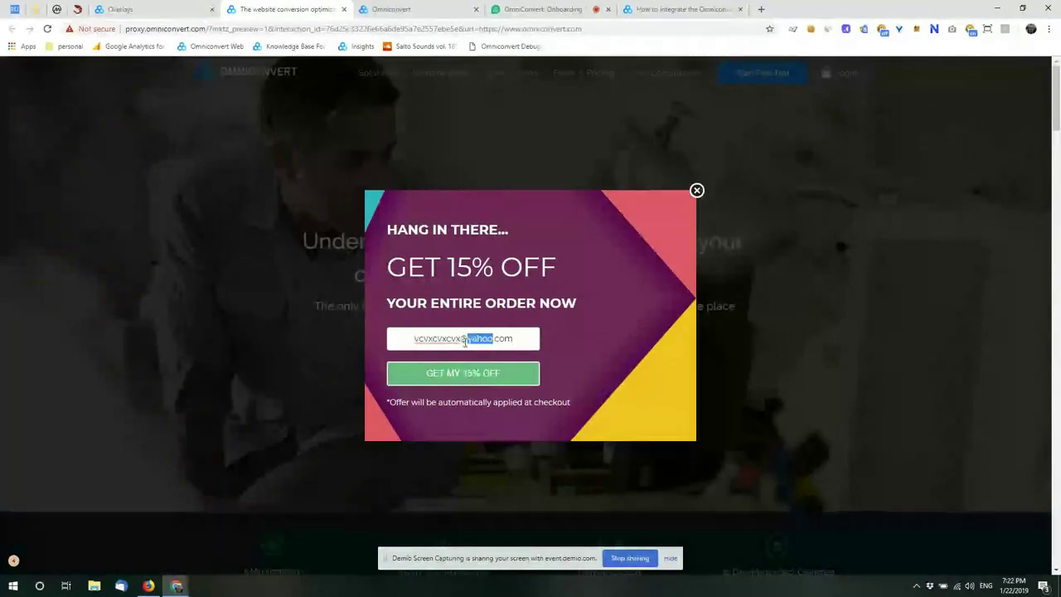
click(697, 191)
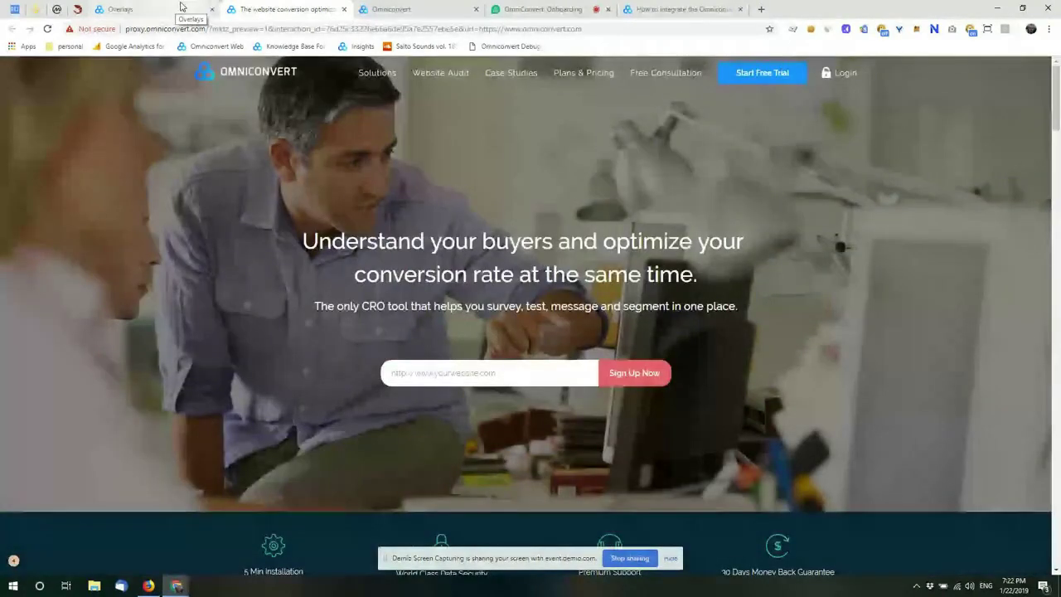
key(ctrl+w)
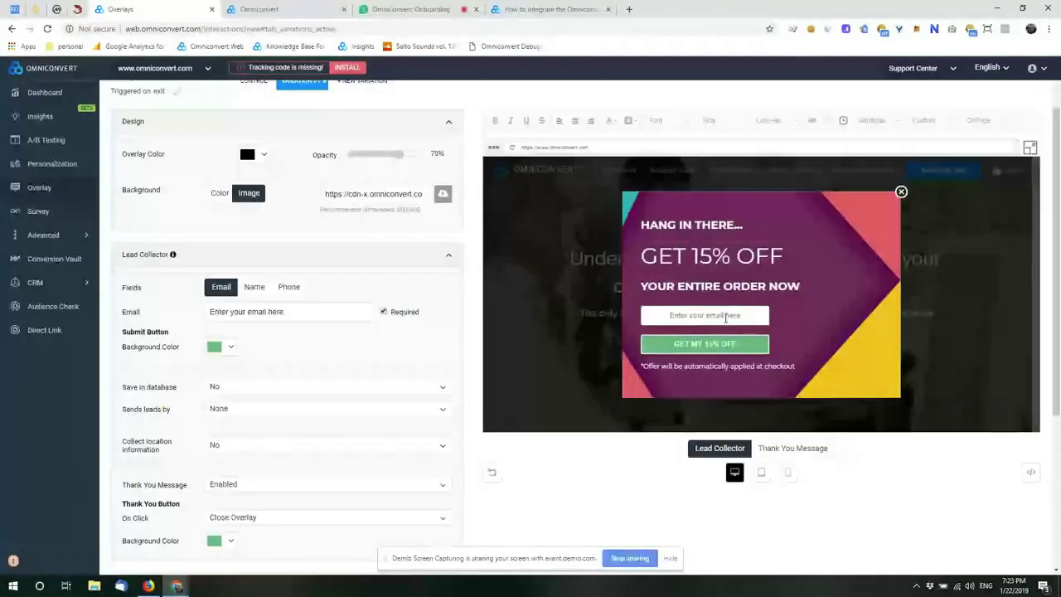
Step: Change the popup headline from GET 15% OFF to GET 25% OFF
click(703, 256)
key(BackSpace)
text(2)
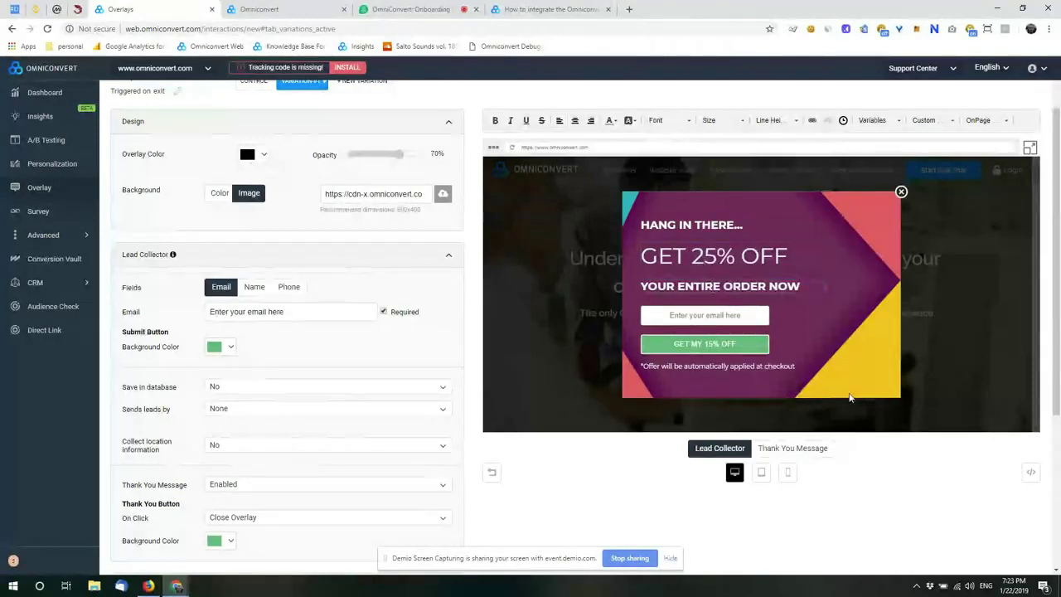
scroll(829, 396, down, 1)
scroll(658, 391, up, 2)
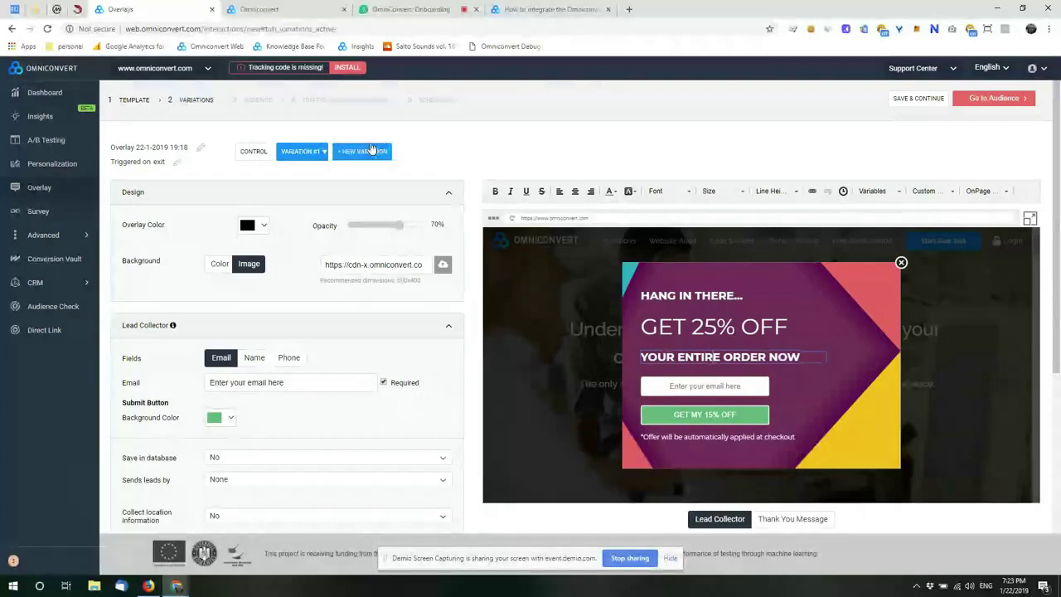
click(257, 101)
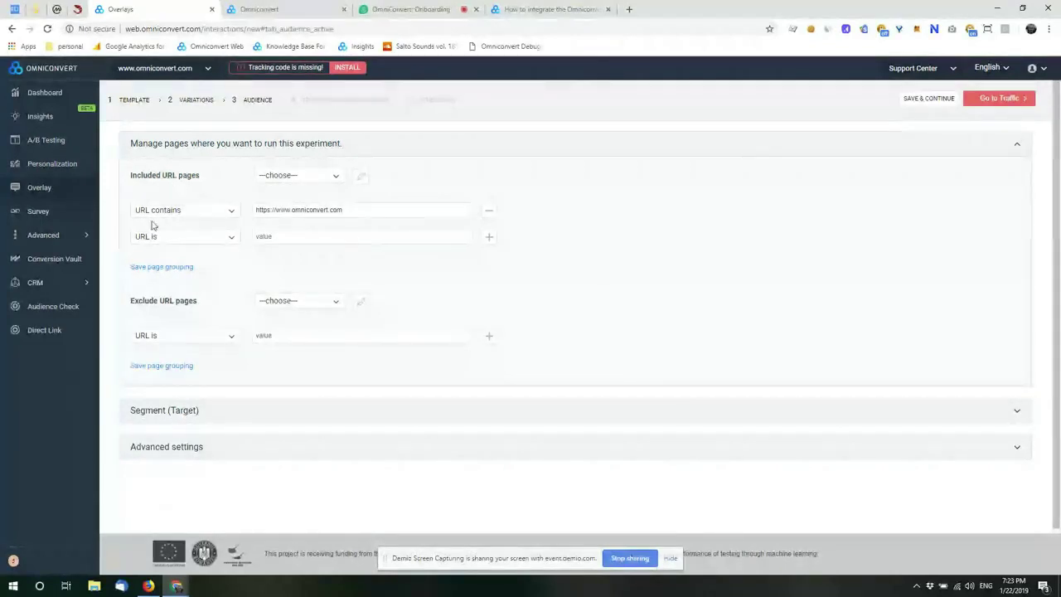
click(386, 211)
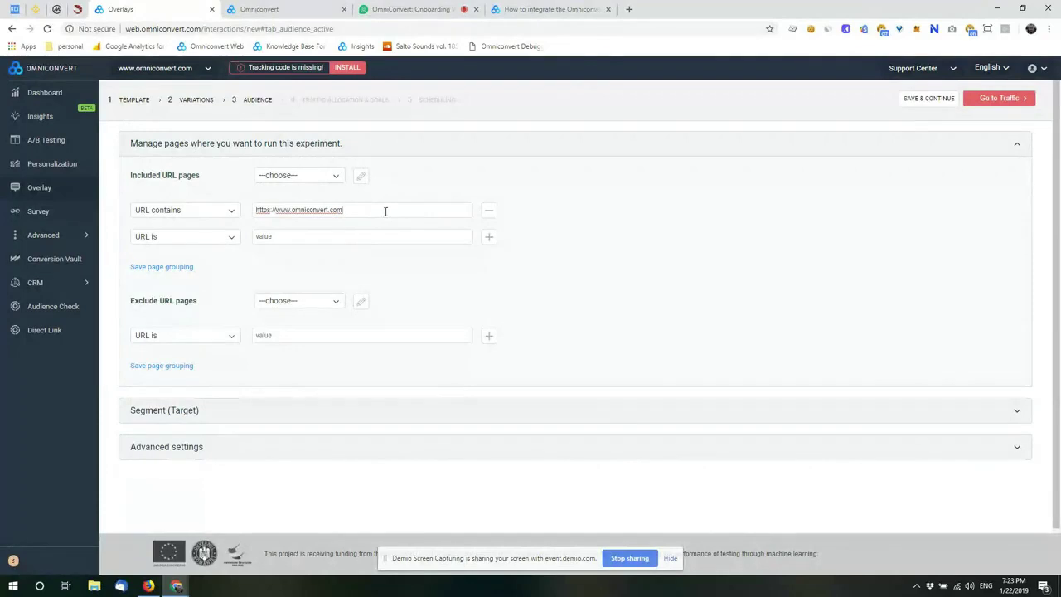
click(213, 220)
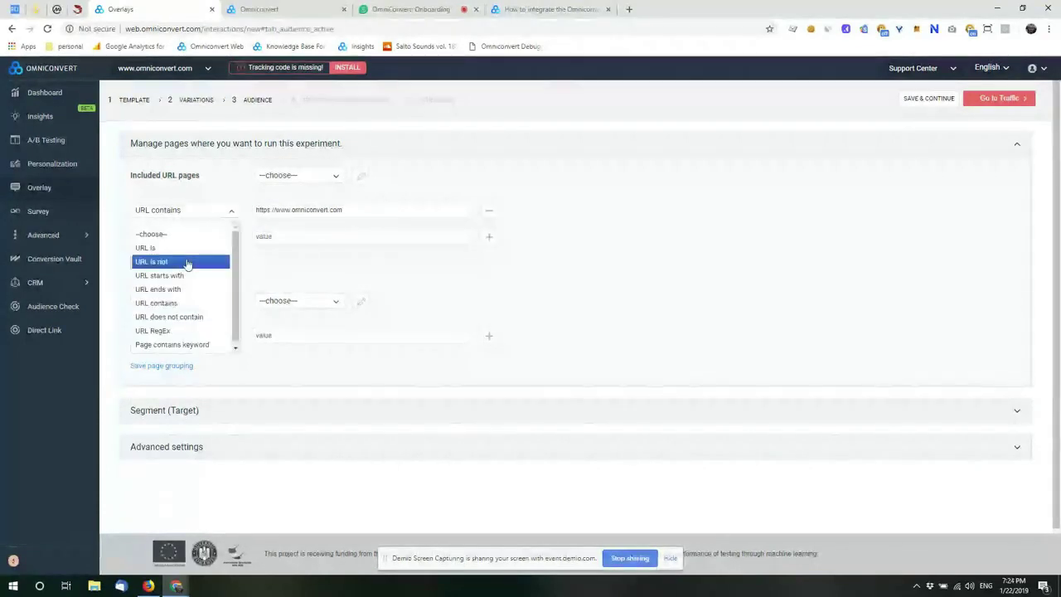
click(317, 262)
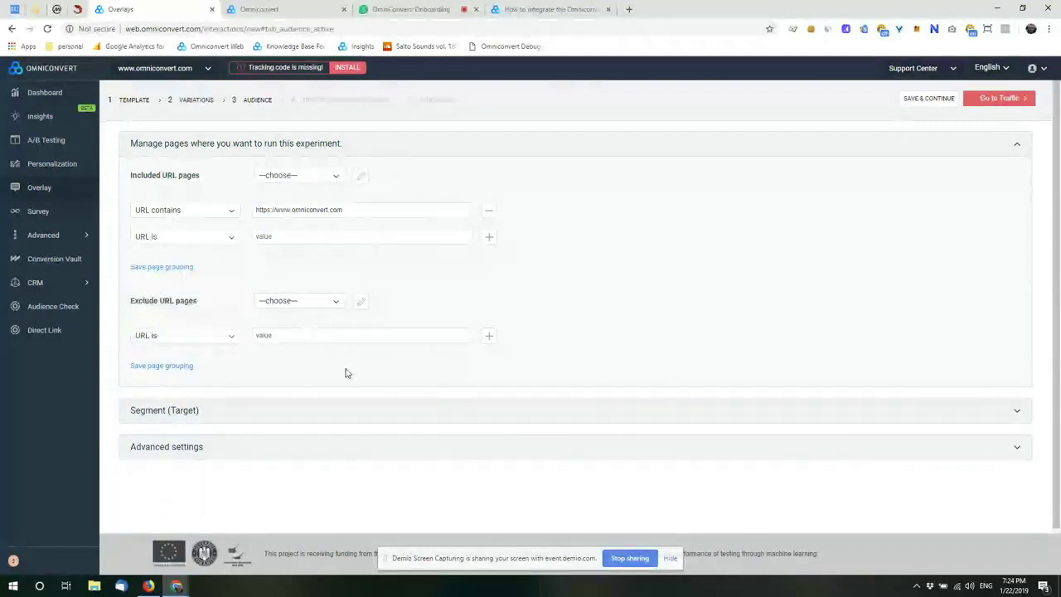
scroll(345, 373, down, 1)
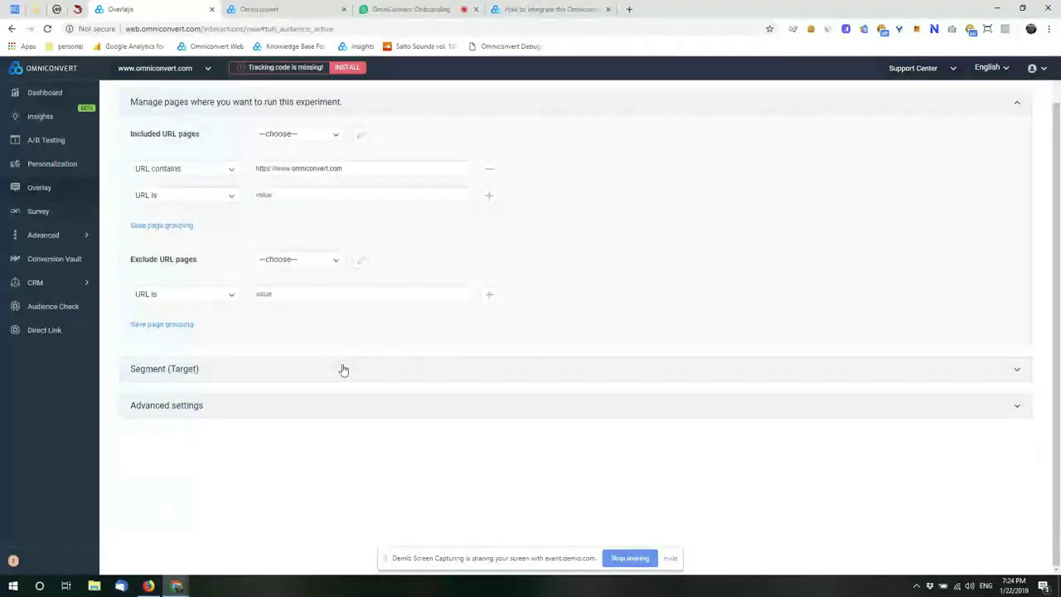
Step: Expand Segment (Target) and Advanced settings and enable the Number of tested views limit
click(344, 369)
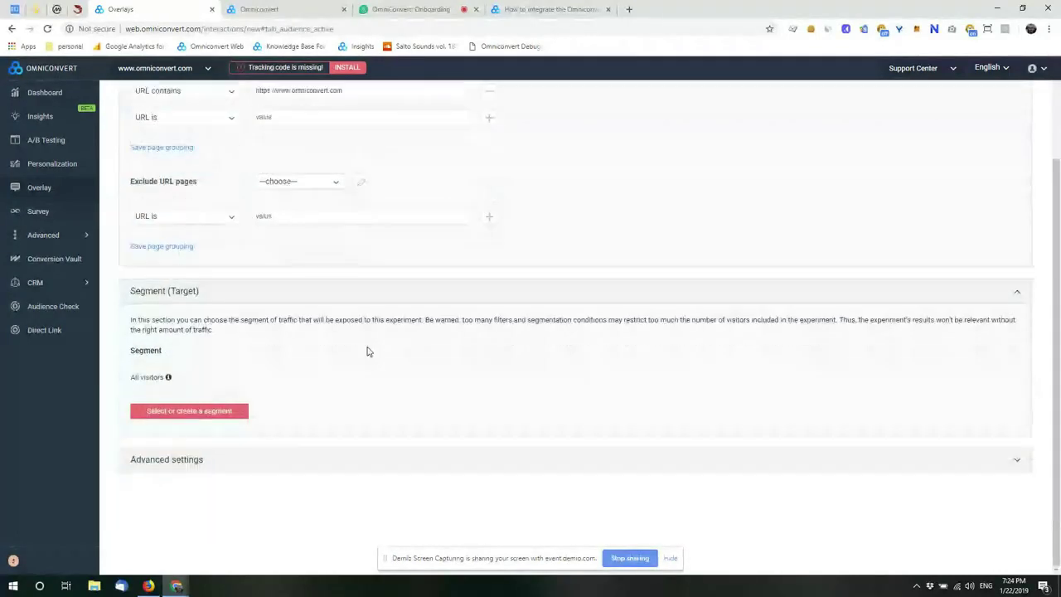
click(358, 455)
scroll(585, 360, down, 3)
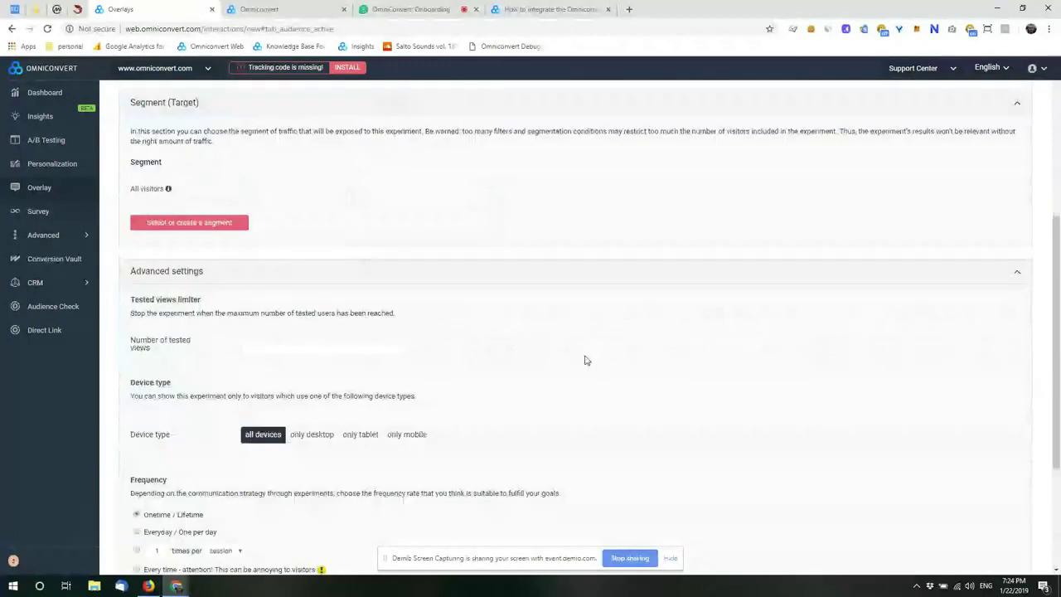
scroll(585, 359, down, 1)
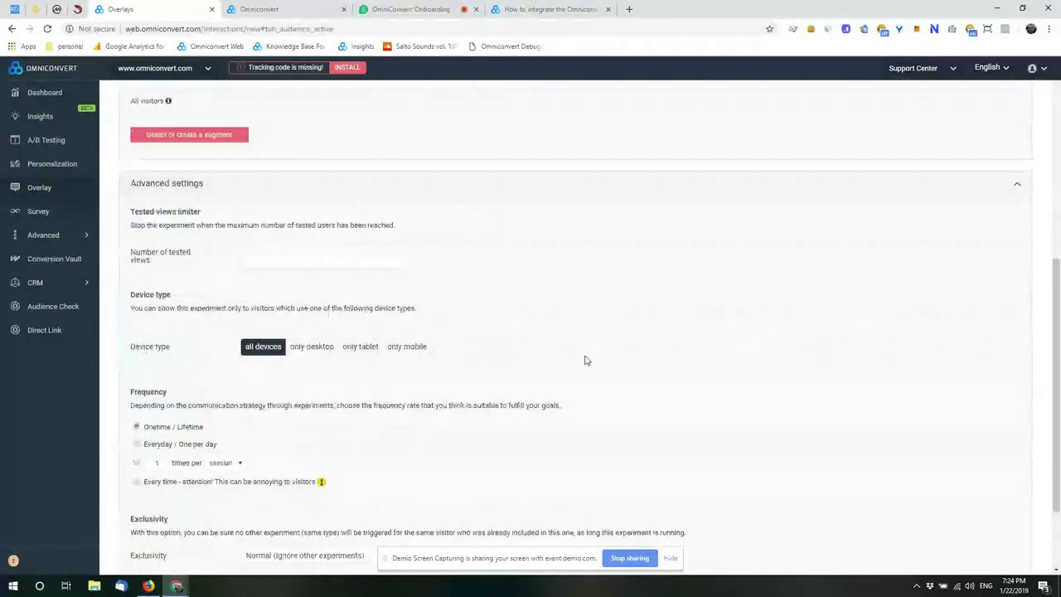
click(282, 259)
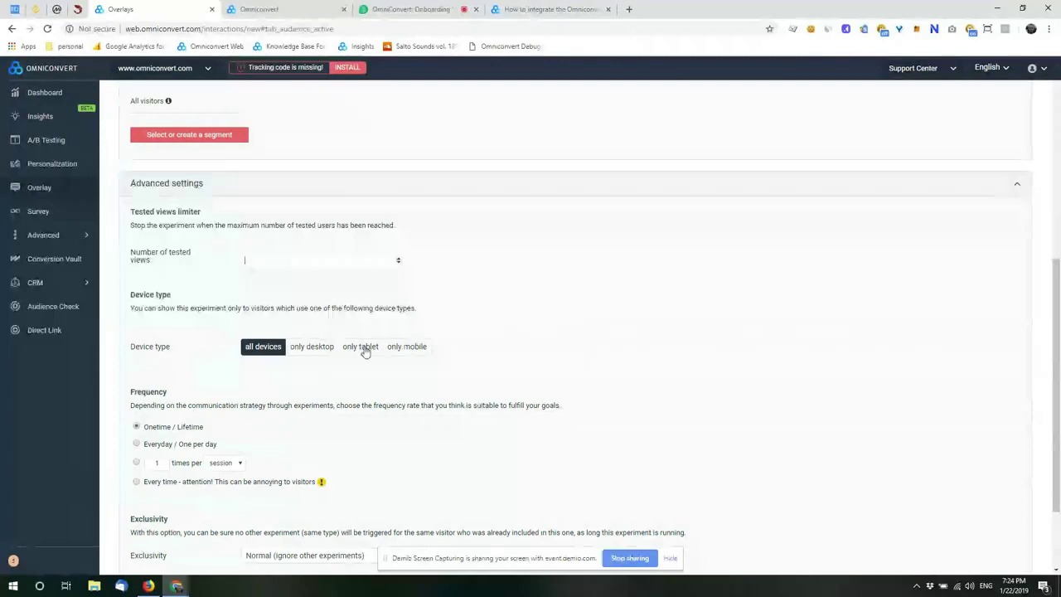
Step: Set the overlay's display frequency to Every time
scroll(339, 383, down, 2)
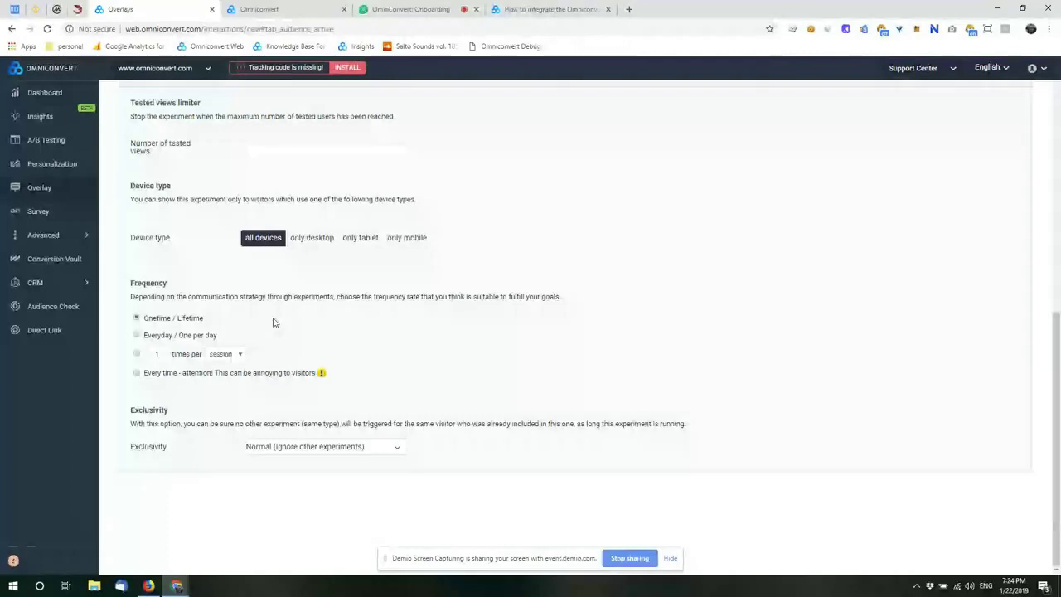
click(211, 338)
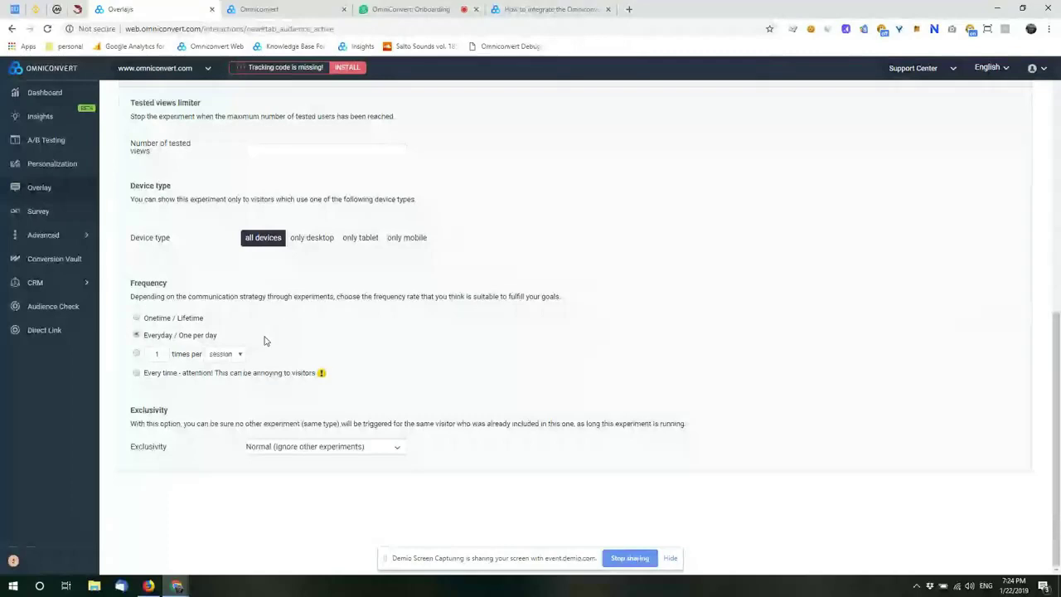
click(224, 354)
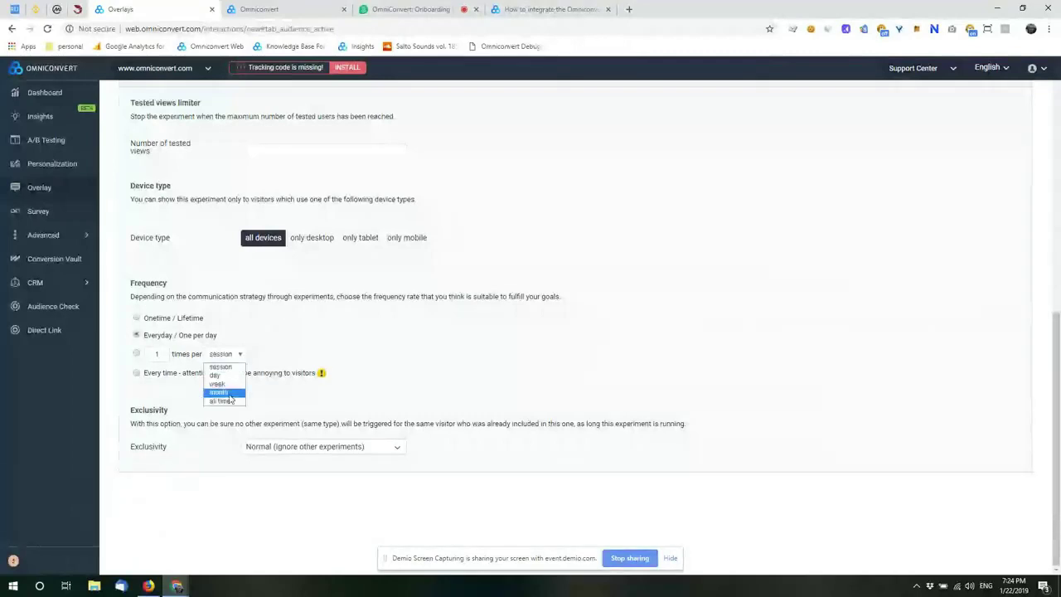
click(277, 350)
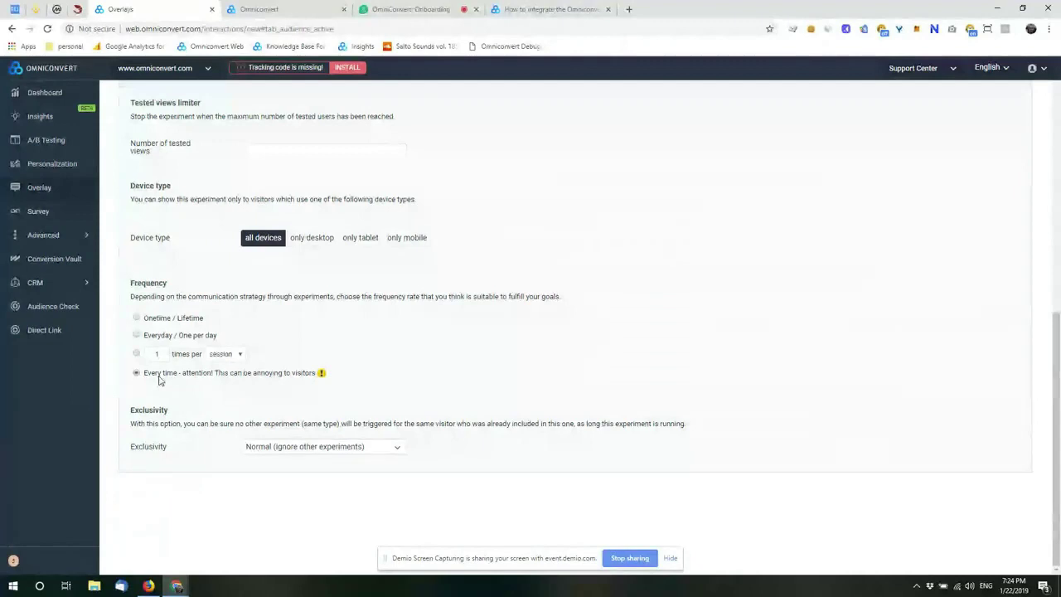
scroll(390, 363, up, 15)
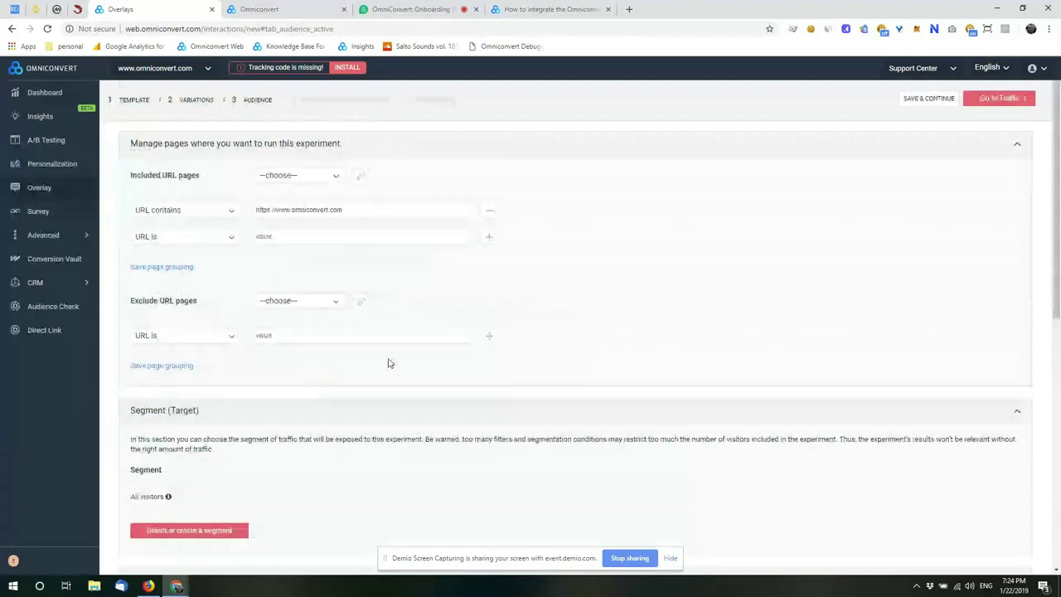
Step: Allocate 0% of traffic to Control and 100% to Variation #1
click(355, 101)
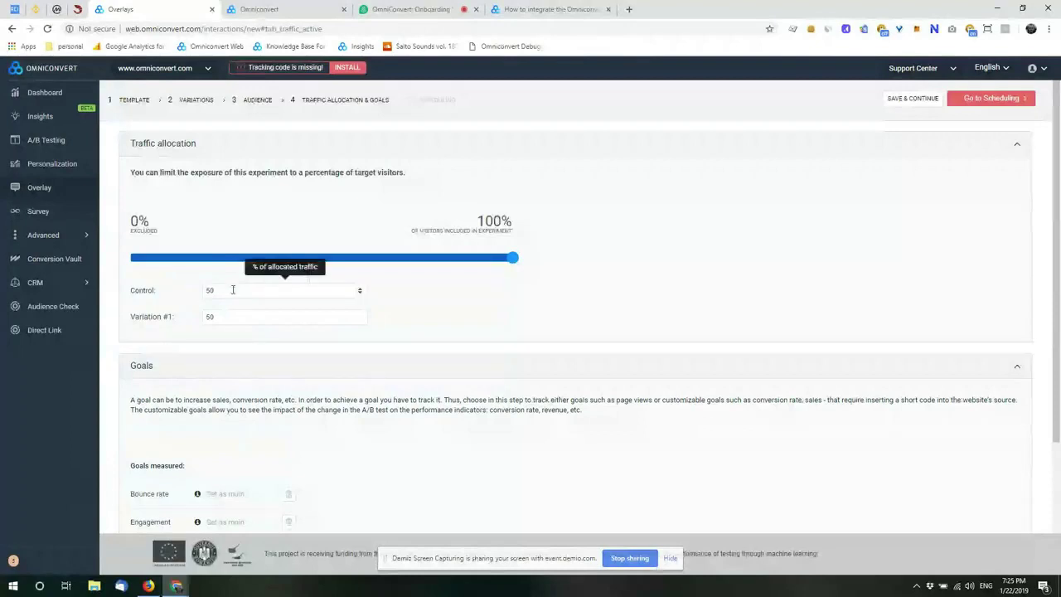
click(232, 289)
text(0)
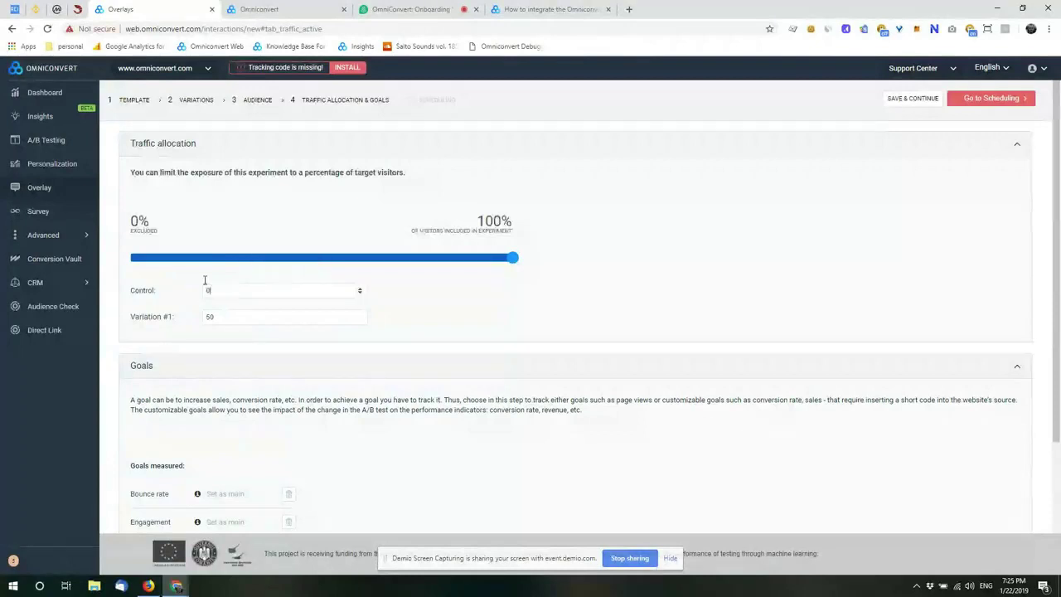
click(221, 321)
key(BackSpace)
key(BackSpace)
text(100)
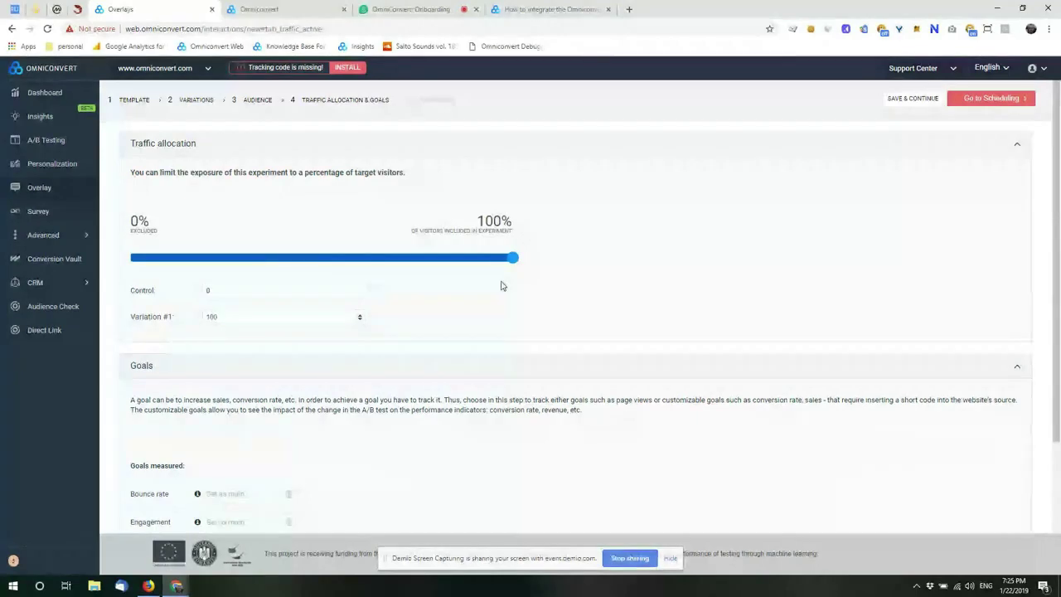
scroll(477, 317, down, 2)
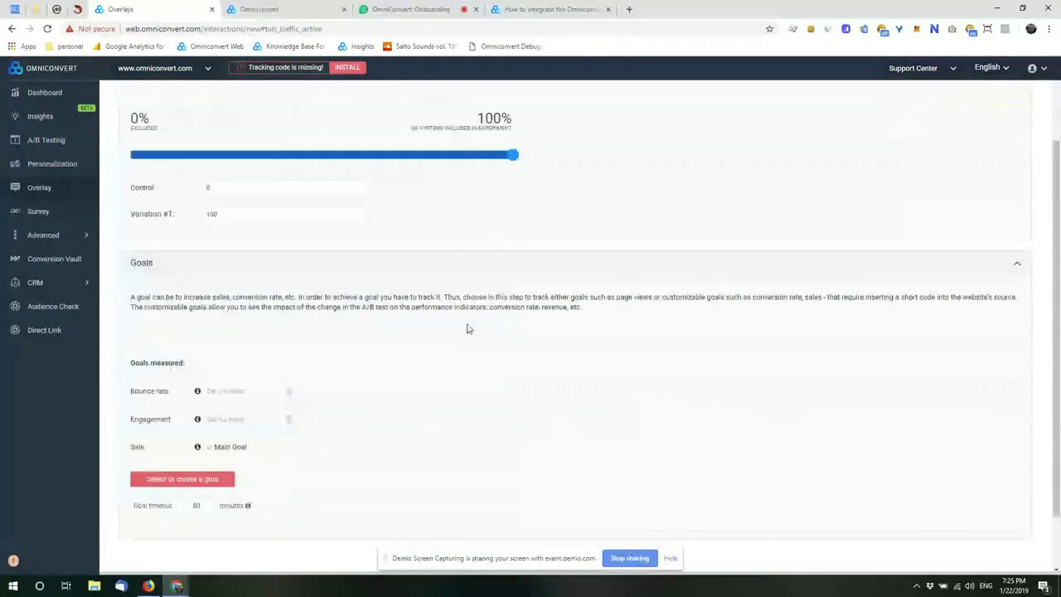
scroll(468, 327, down, 1)
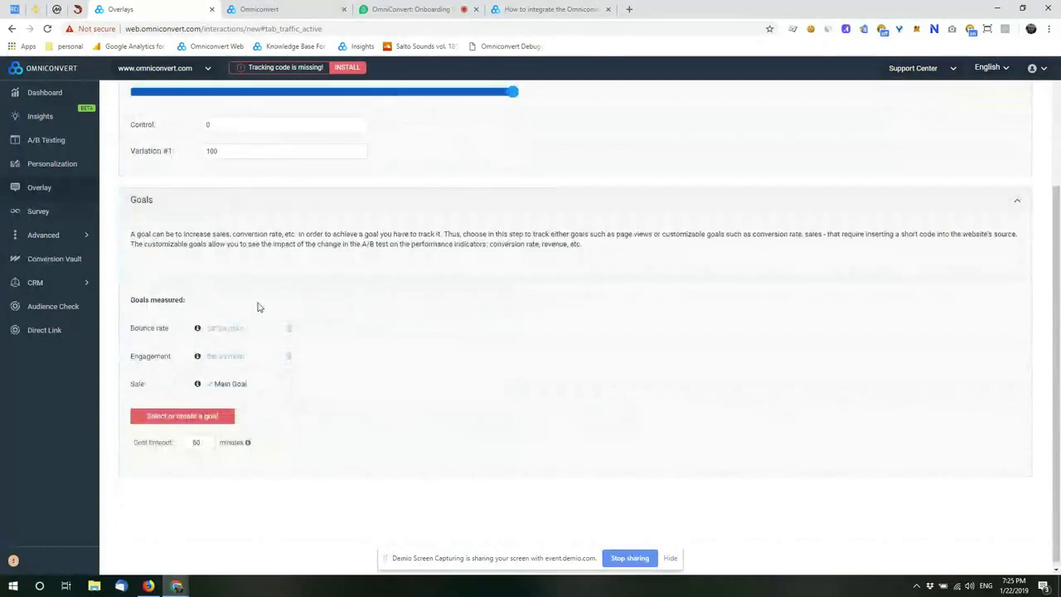
scroll(323, 398, up, 2)
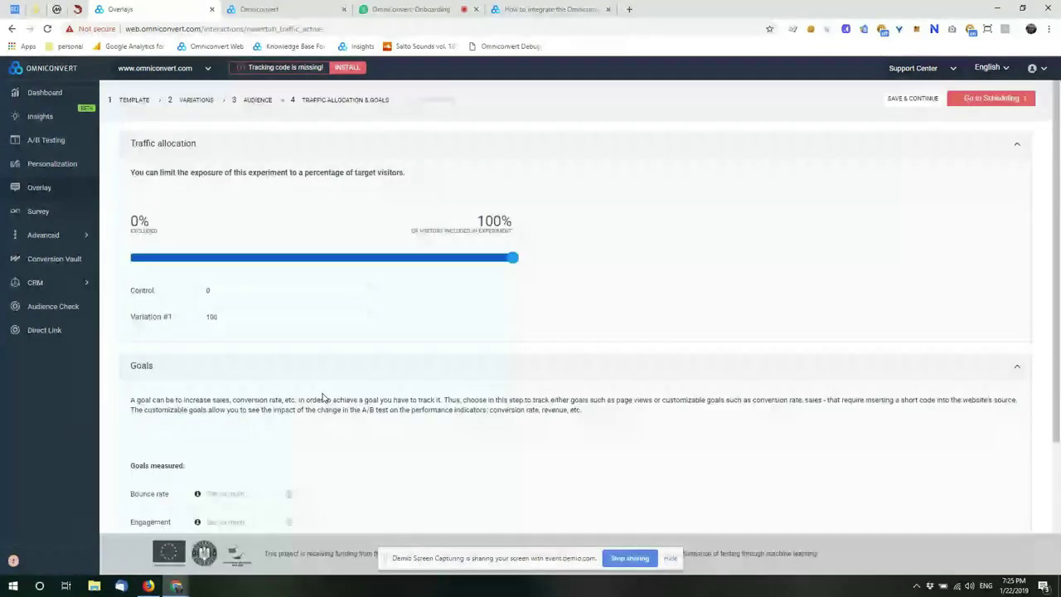
click(438, 100)
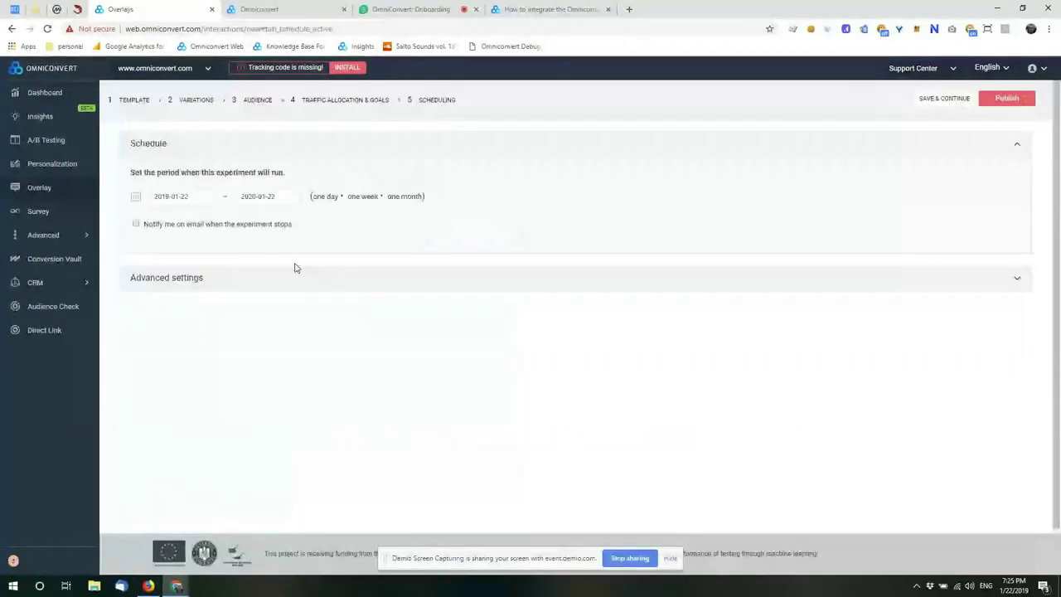
Step: Expand the scheduling Advanced settings, then bring the Demio webinar backstage to the front
click(284, 278)
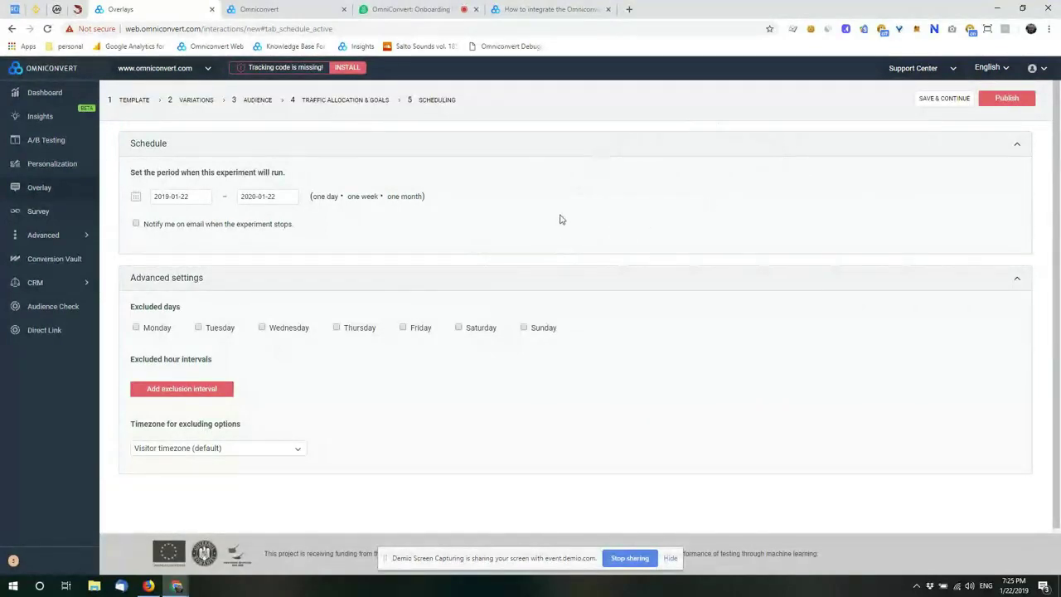
click(416, 14)
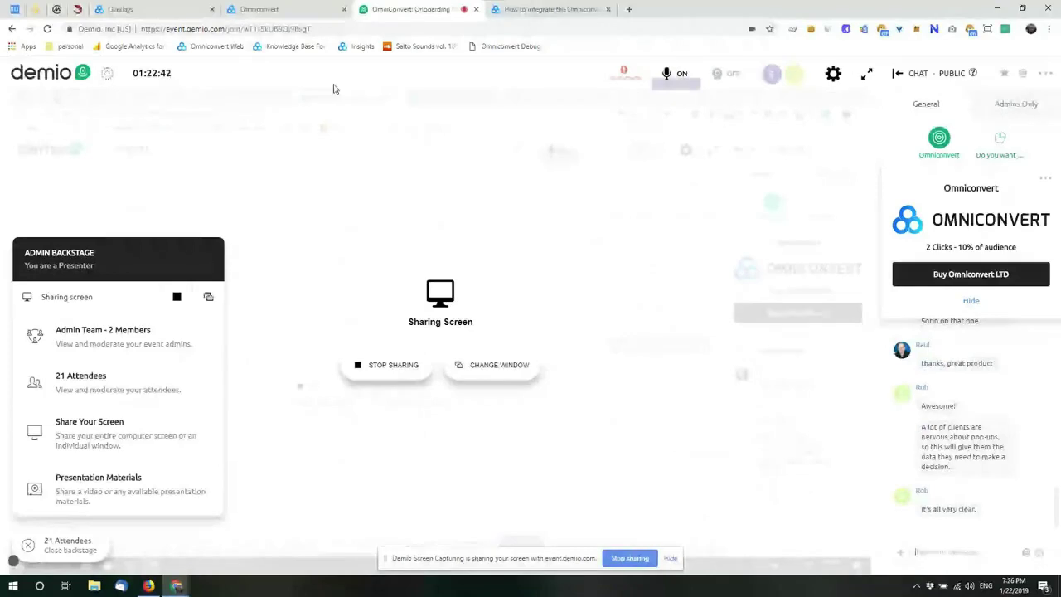
Step: Read through the Demio attendee chat, then return to the Omniconvert scheduling page
key(ctrl+5)
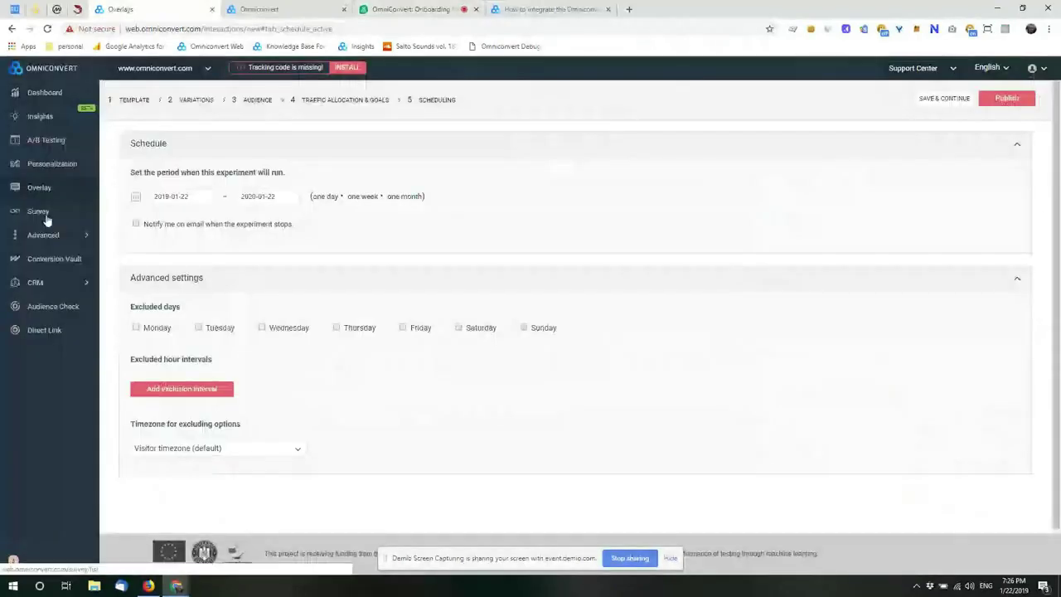
key(ctrl+7)
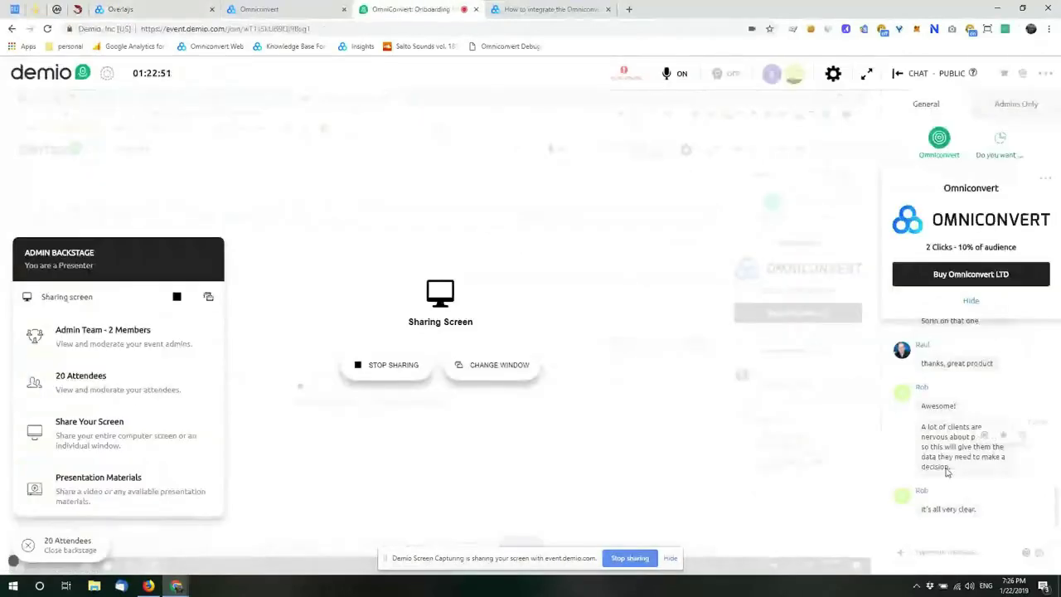
scroll(946, 470, up, 1)
scroll(939, 455, up, 3)
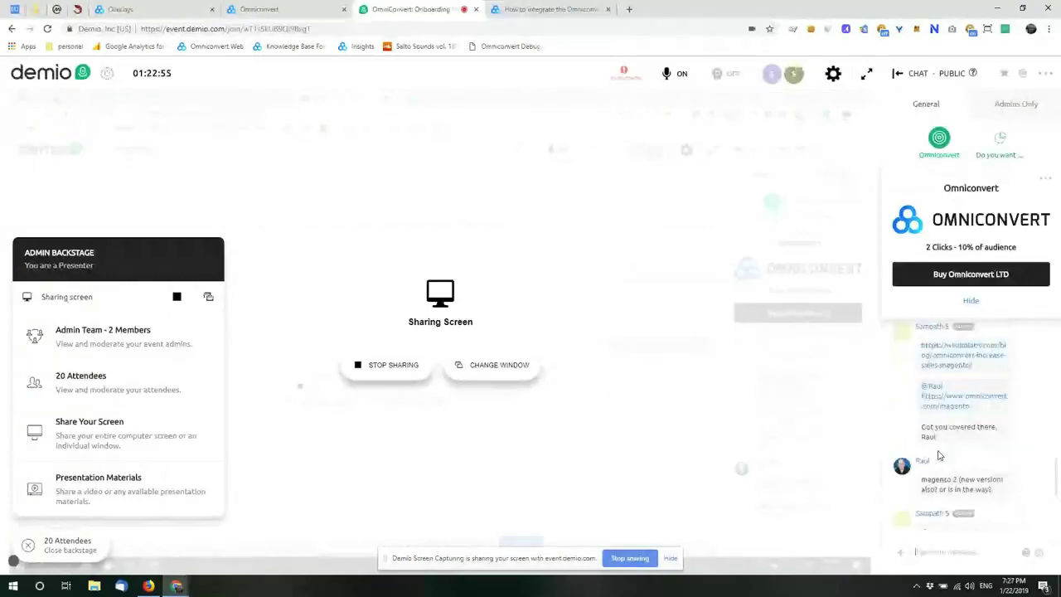
scroll(939, 455, up, 2)
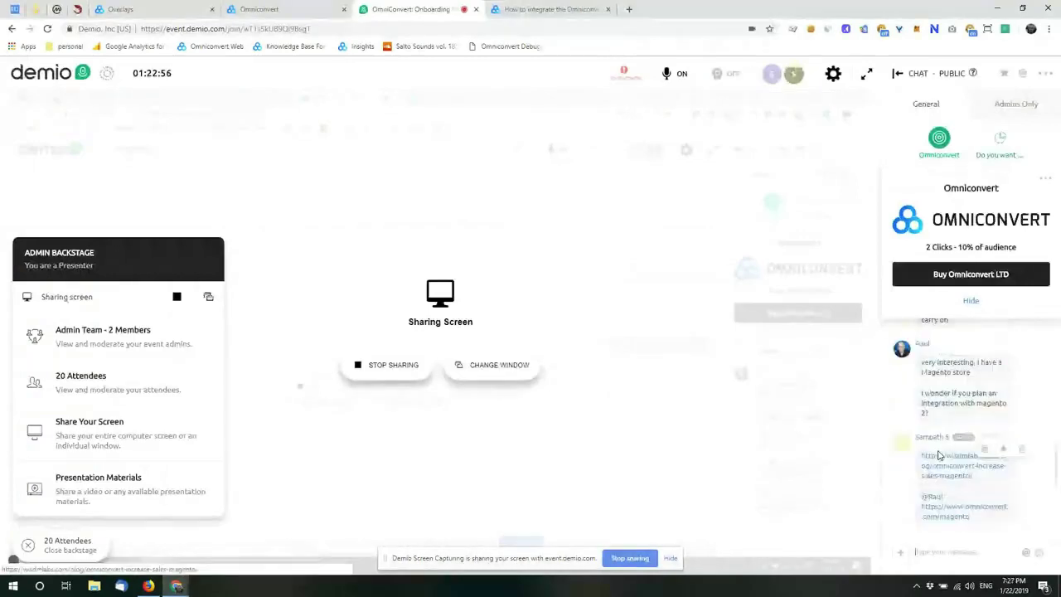
scroll(939, 455, down, 5)
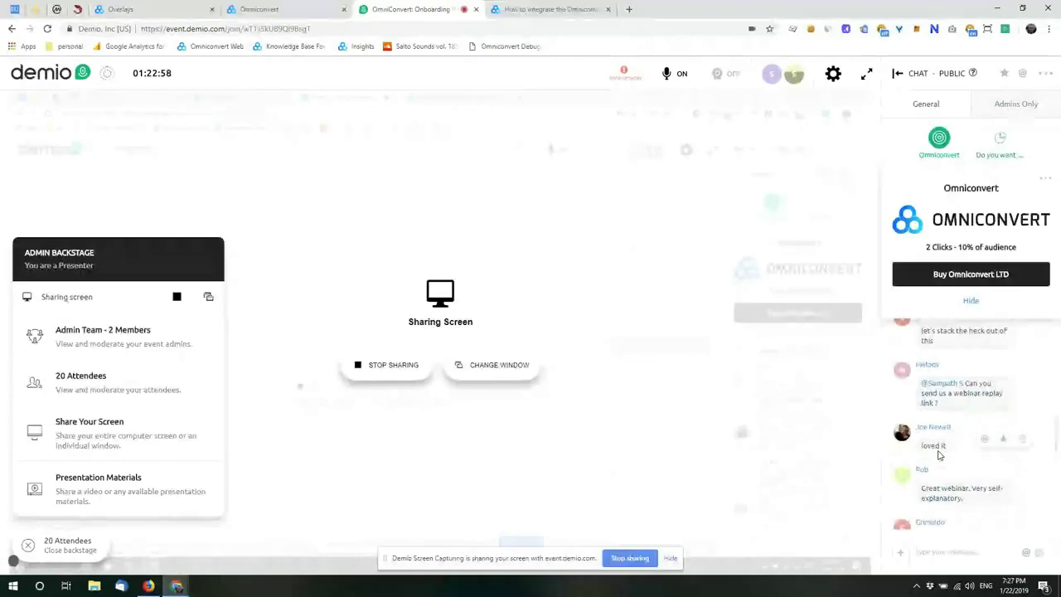
scroll(939, 455, up, 2)
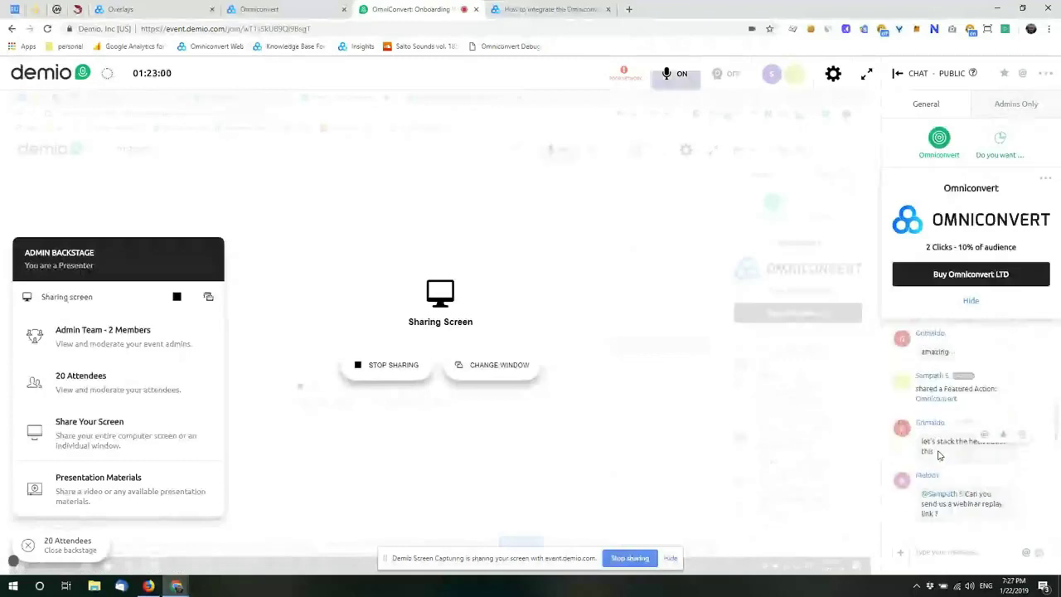
scroll(939, 455, up, 2)
scroll(937, 453, up, 3)
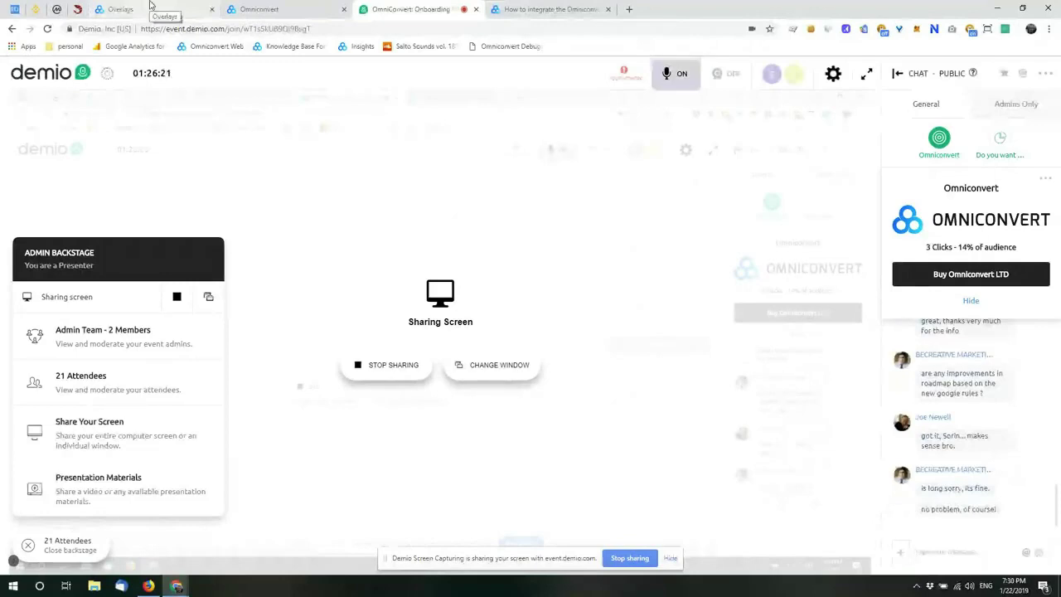
click(151, 8)
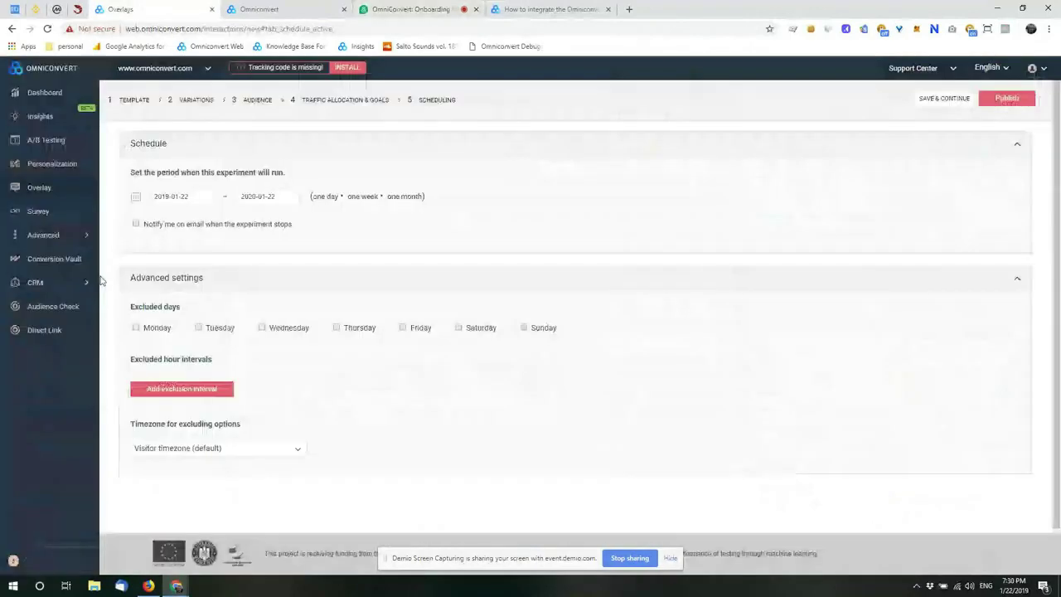
Step: Leave the unsaved scheduling page for the Surveys section and start creating a new survey
click(49, 214)
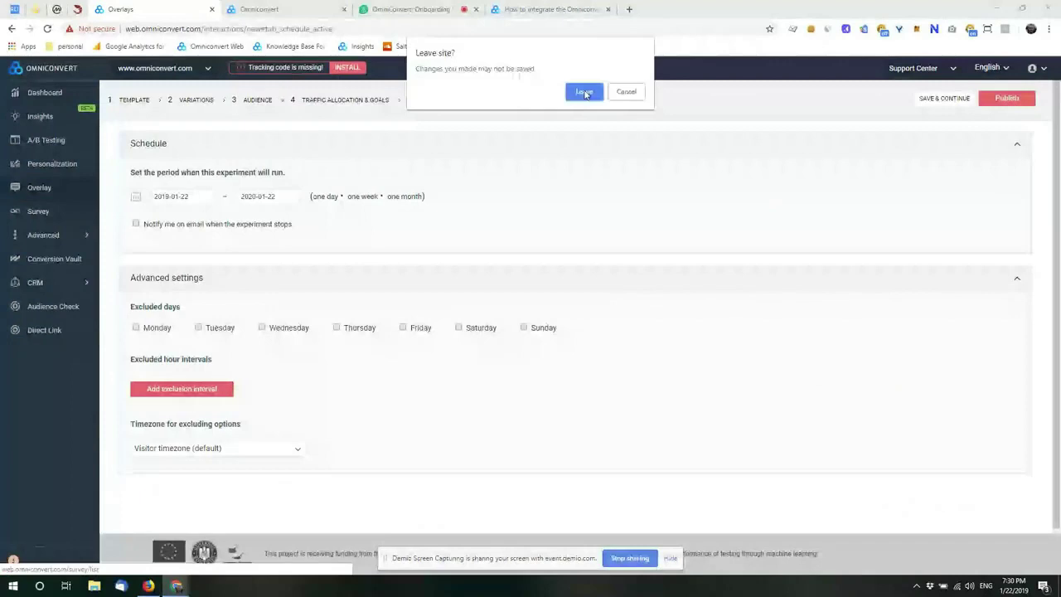
click(584, 92)
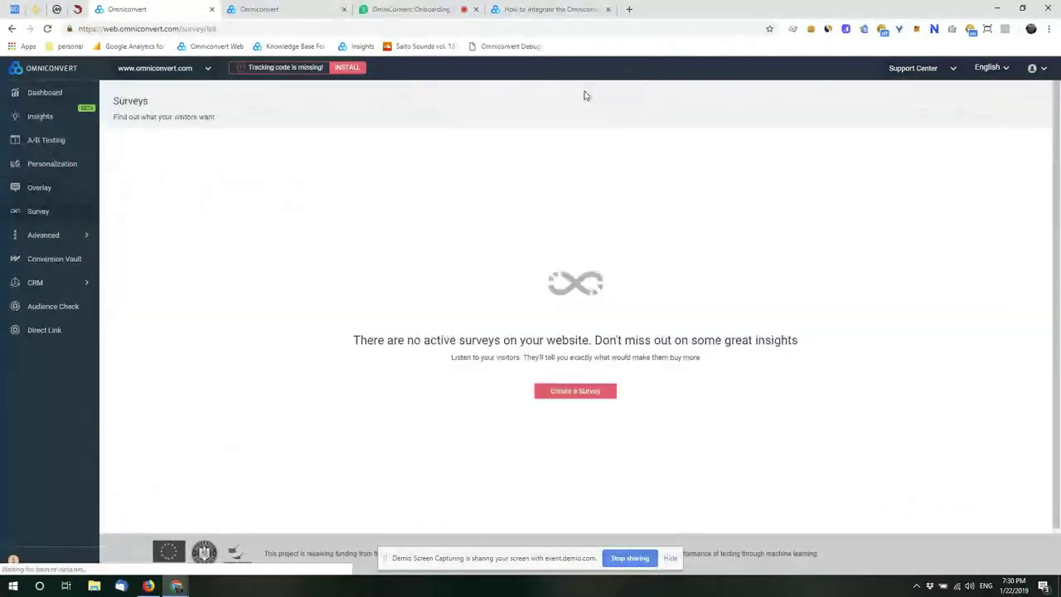
click(565, 391)
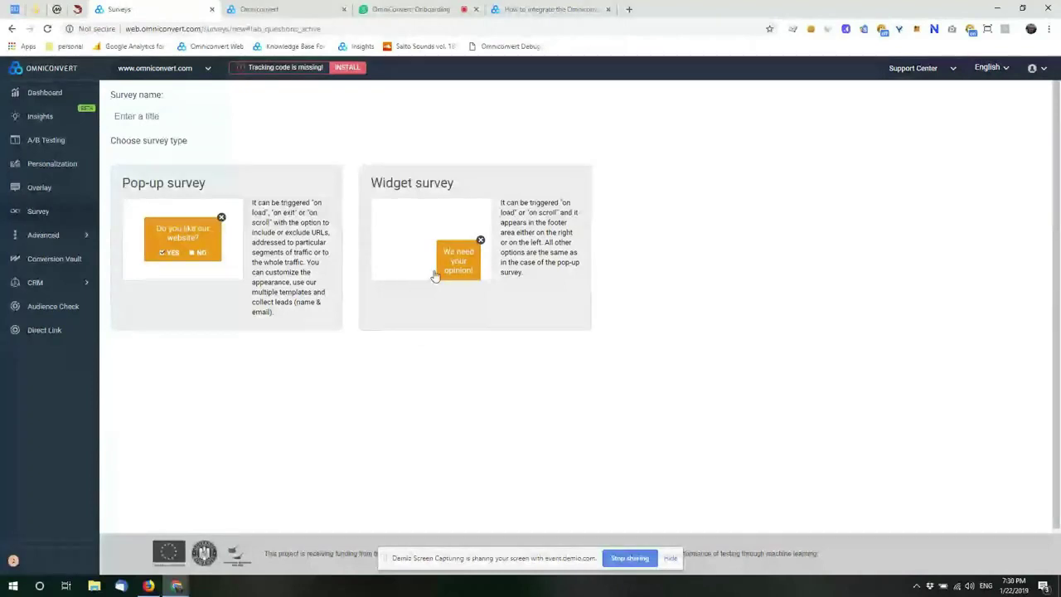
Step: Create 'Survey 22-1-2019 19:30' as a pop-up survey and bring up the WordPress tracking-code article
click(284, 295)
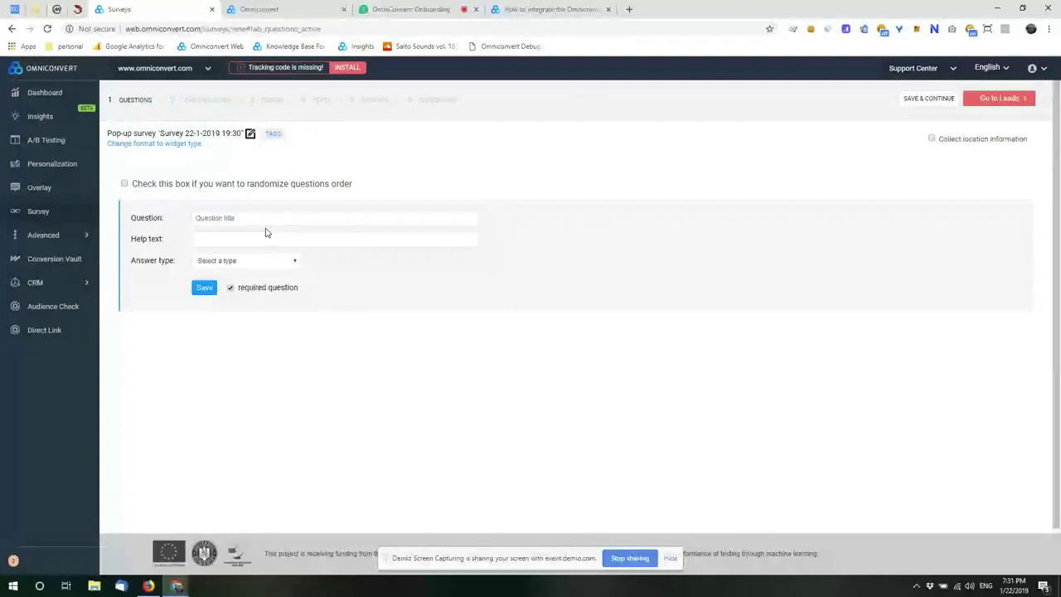
click(527, 8)
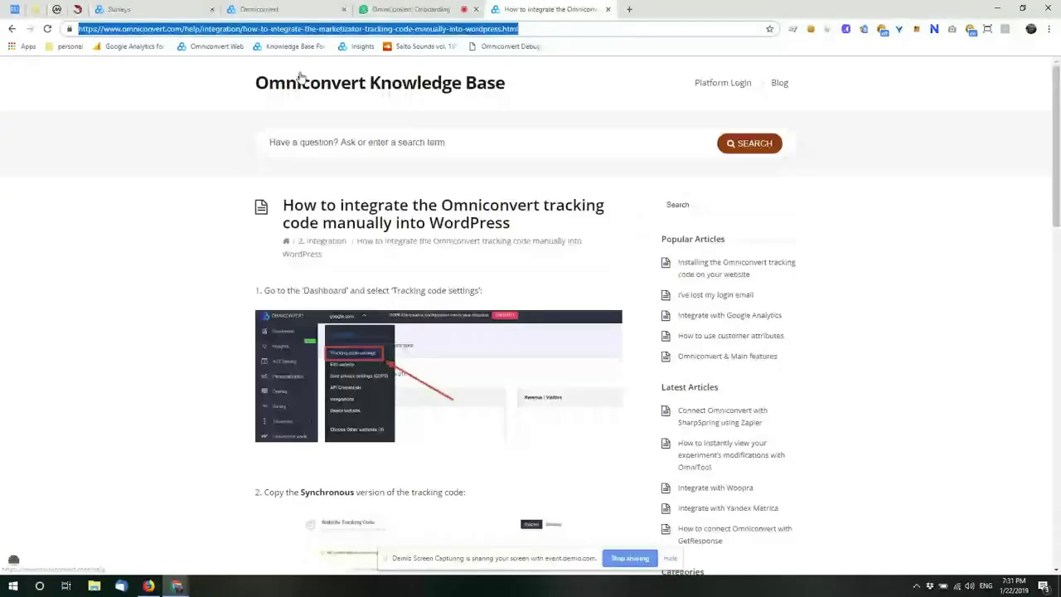
Step: Browse the Knowledge Base home categories, then return to the survey question editor
click(301, 76)
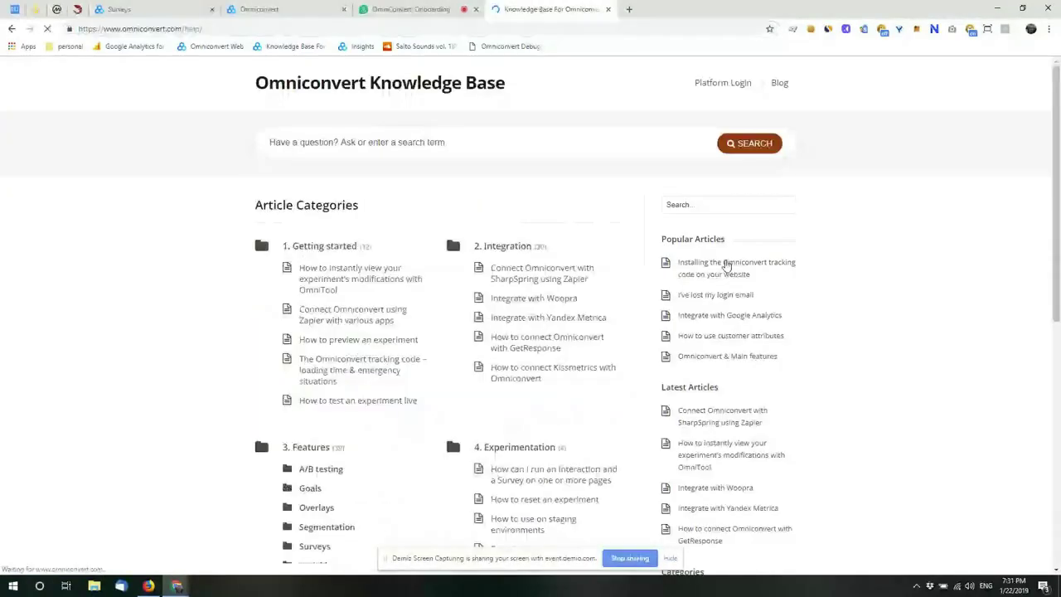
scroll(587, 331, down, 6)
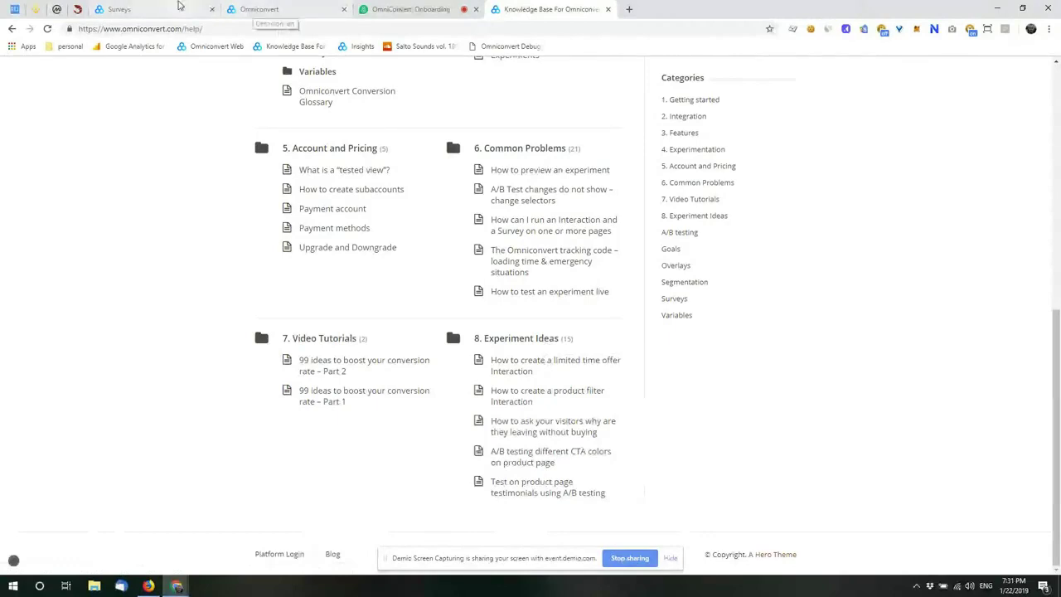
click(149, 10)
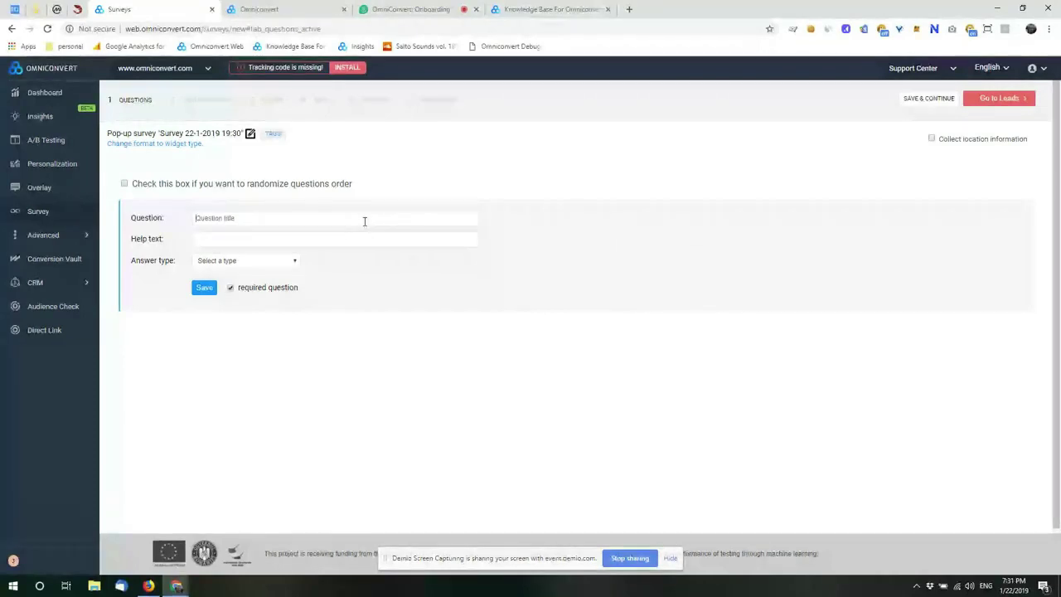
Step: Enter 'Have you found what you were searching for?' as question 1 and list its answer types
text(Have you found what you w)
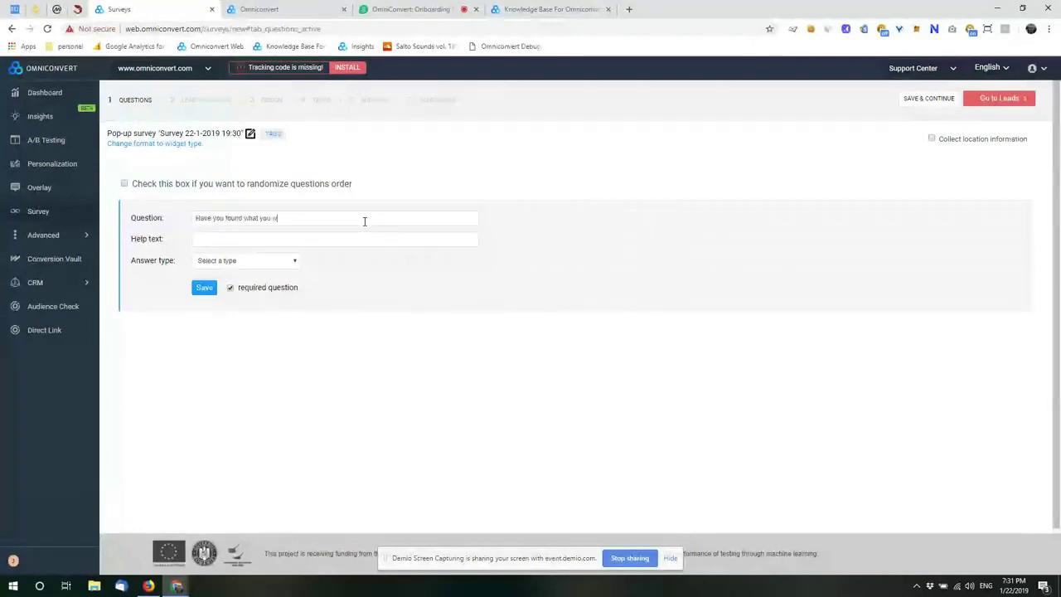
text(ere searching for?)
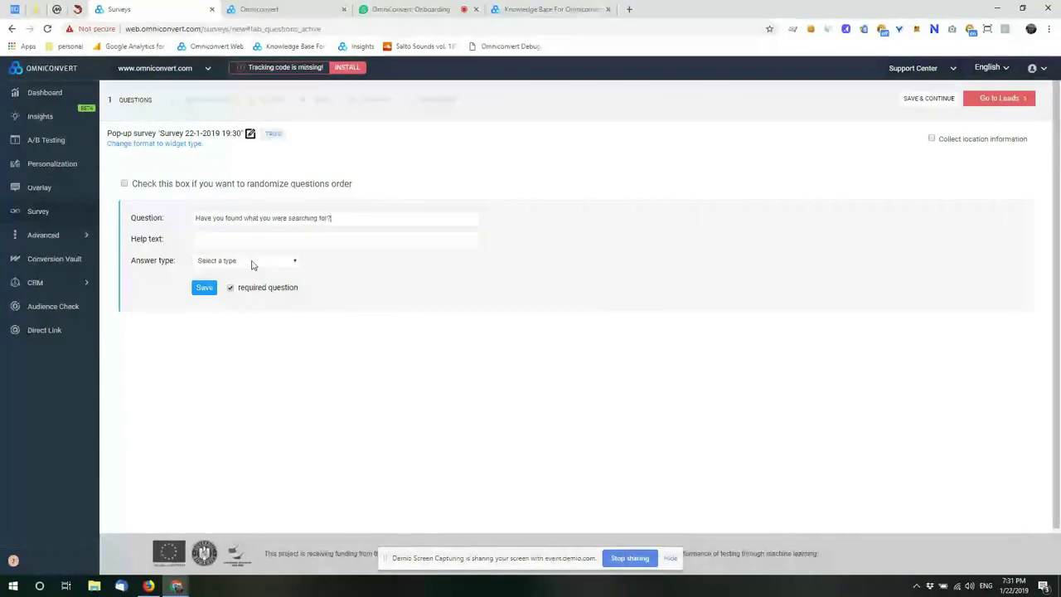
click(253, 263)
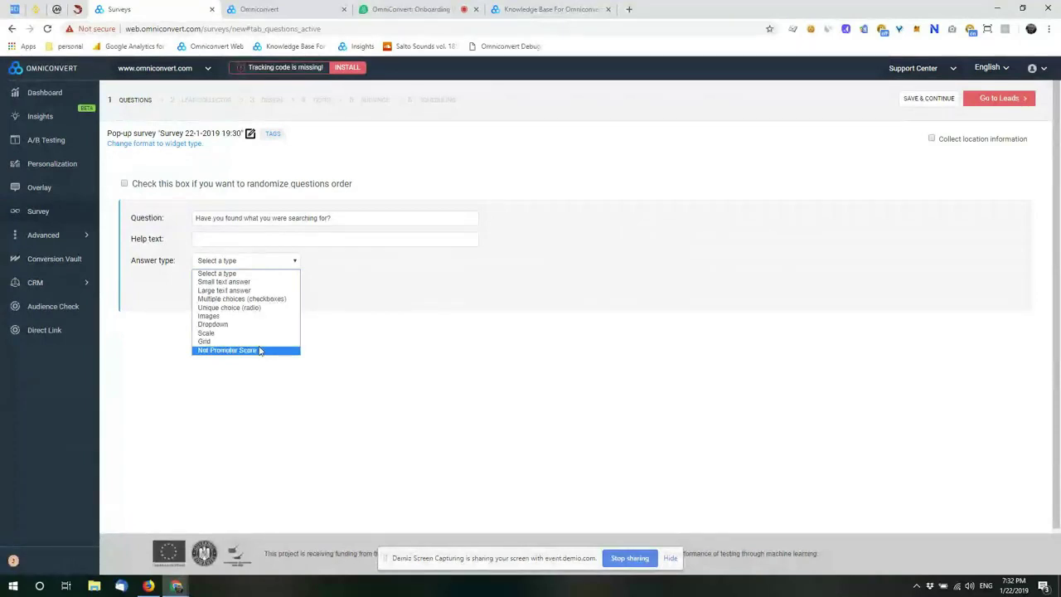
Step: Make question 1 single-choice with Yes and No answers, Yes continuing to the next question, and save
click(247, 308)
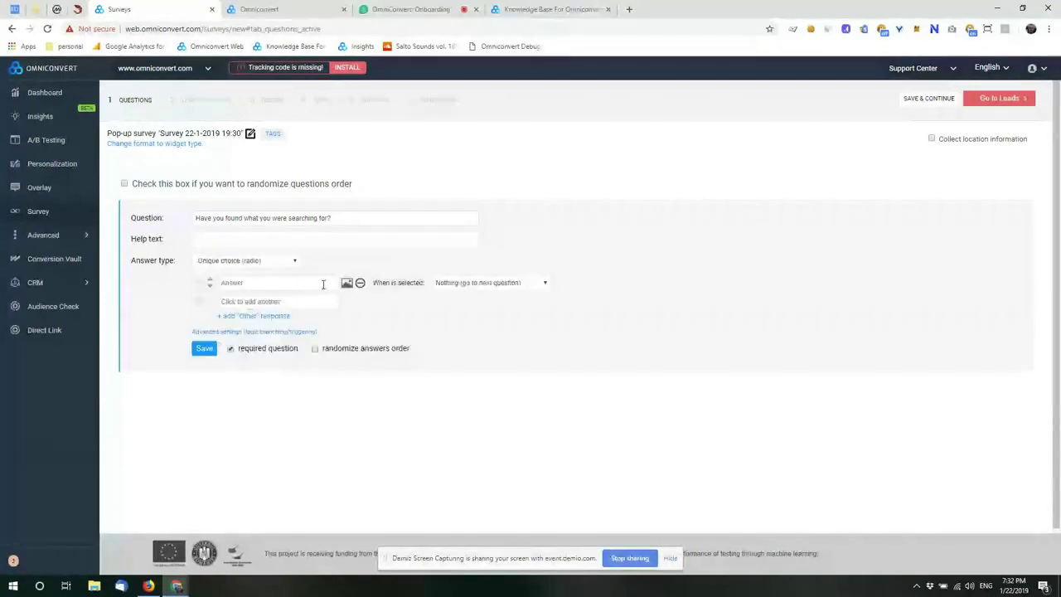
click(322, 283)
text(Yes)
click(291, 303)
text(No)
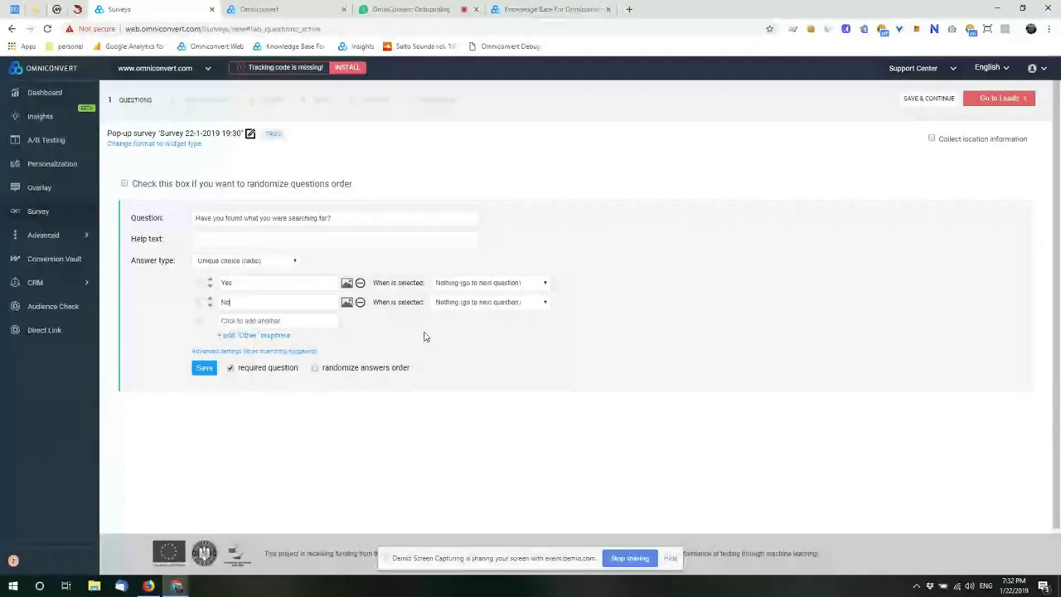
click(547, 285)
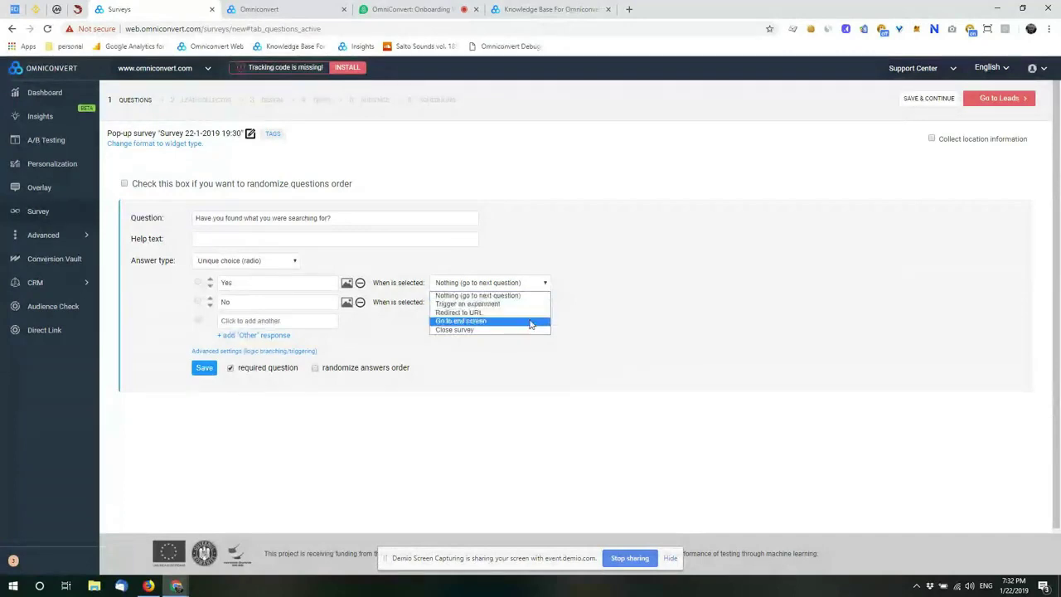
click(582, 290)
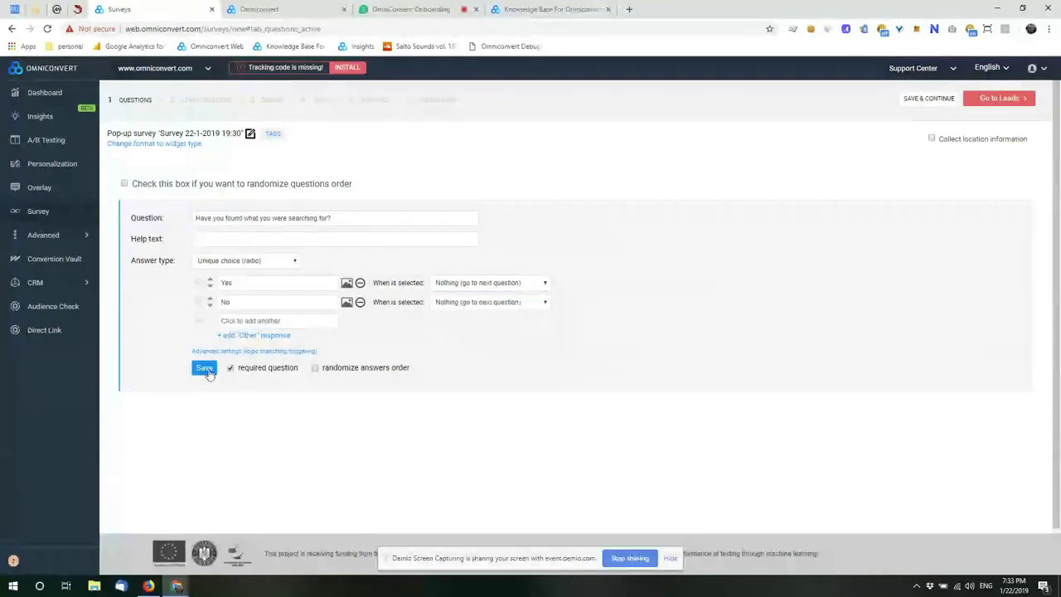
click(204, 368)
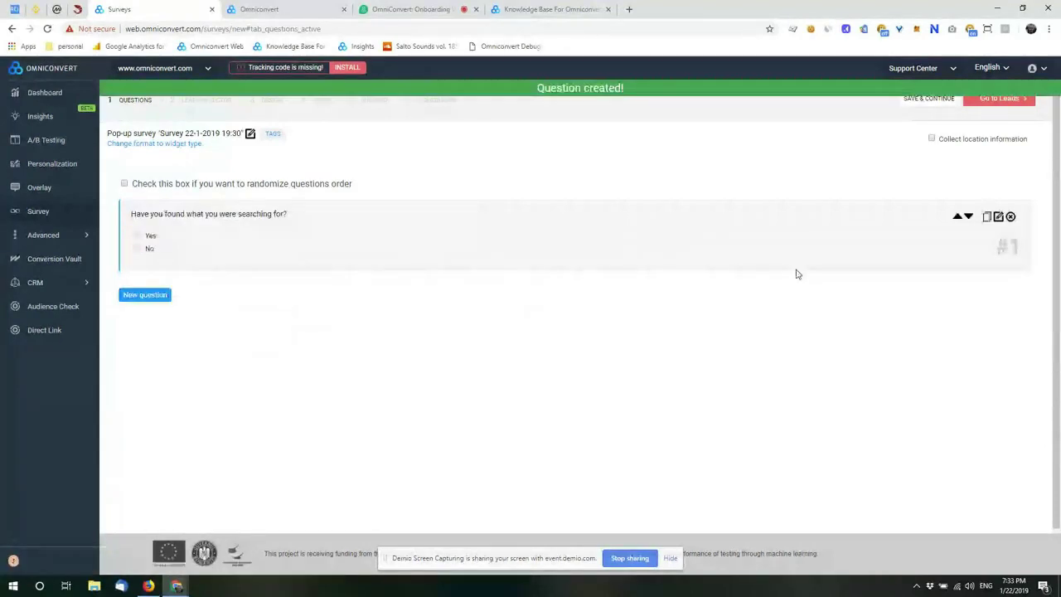
Step: Add question 2 'Then what kept you from purchasing it today?' with a large text answer and save
click(146, 295)
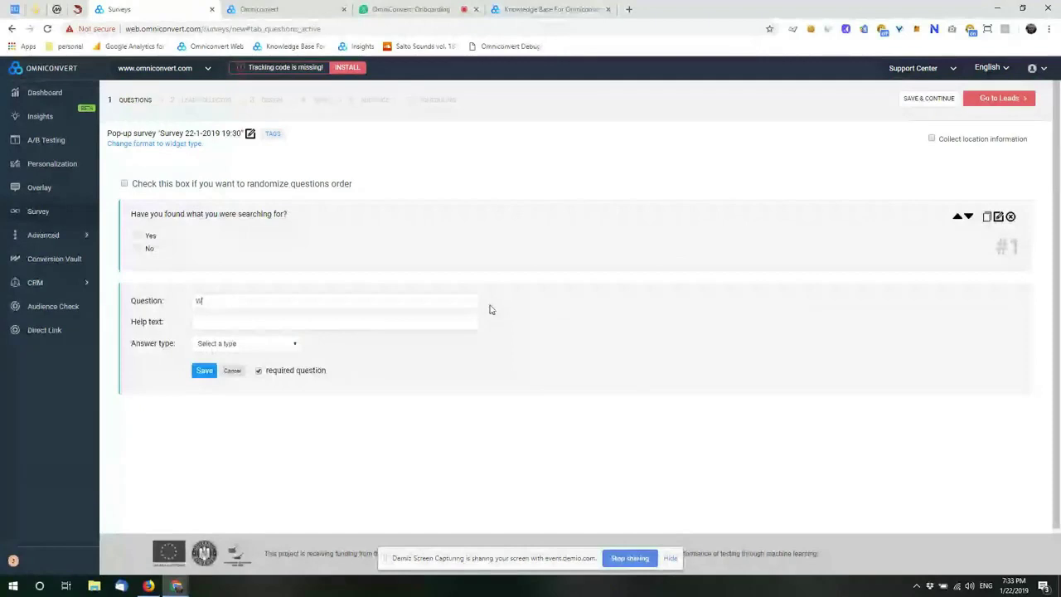
text(Then what kept you )
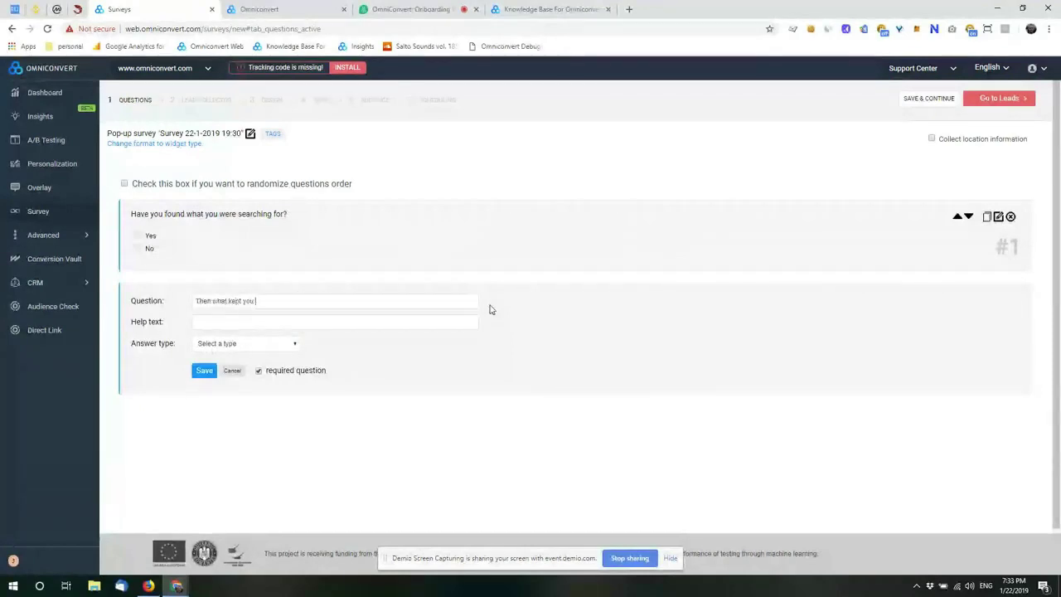
text(from purchasing)
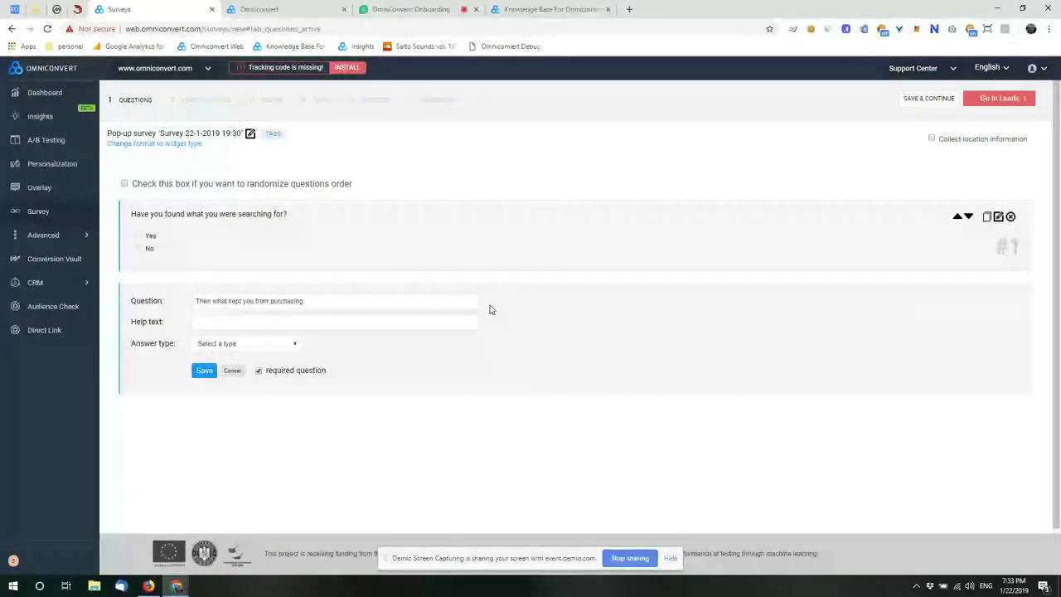
text( it today?)
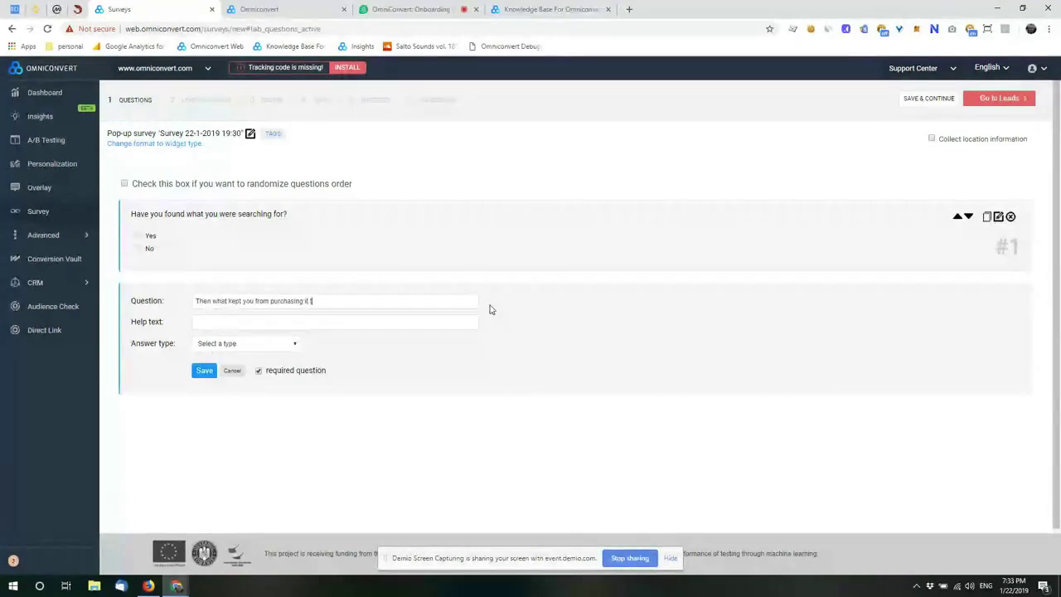
click(284, 348)
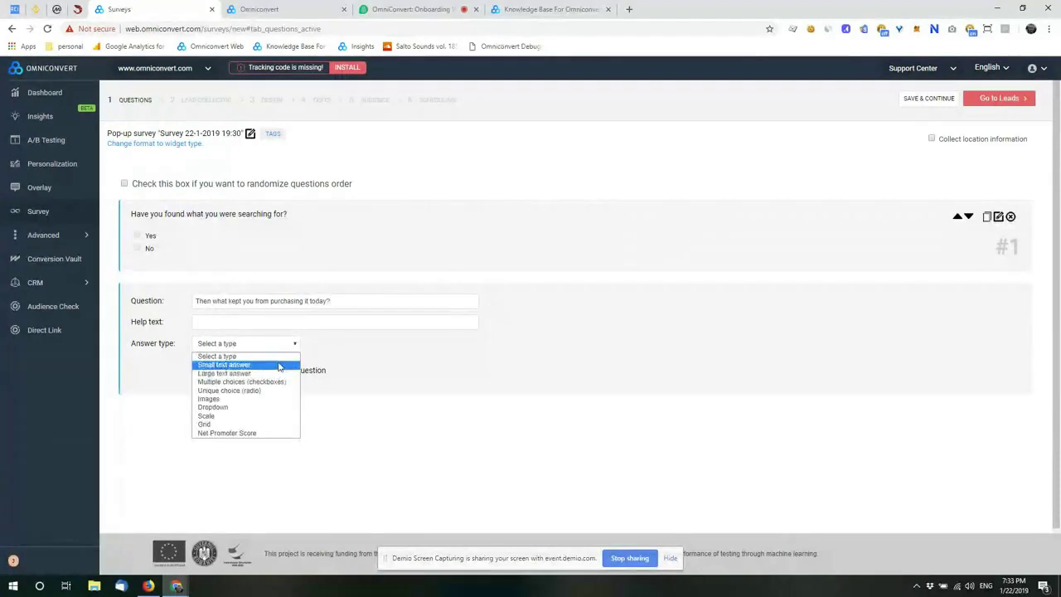
click(262, 375)
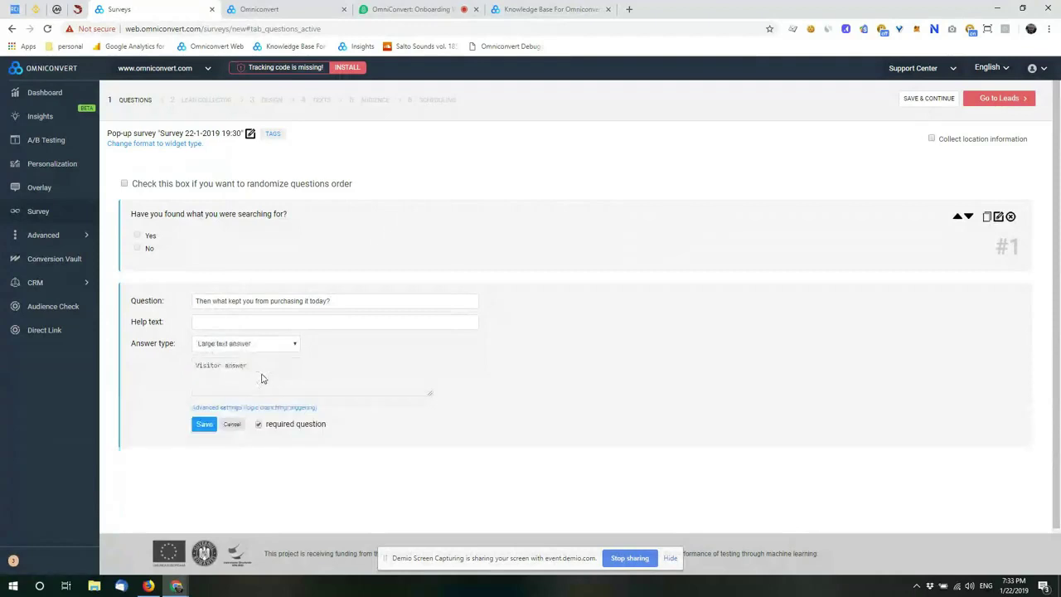
click(204, 426)
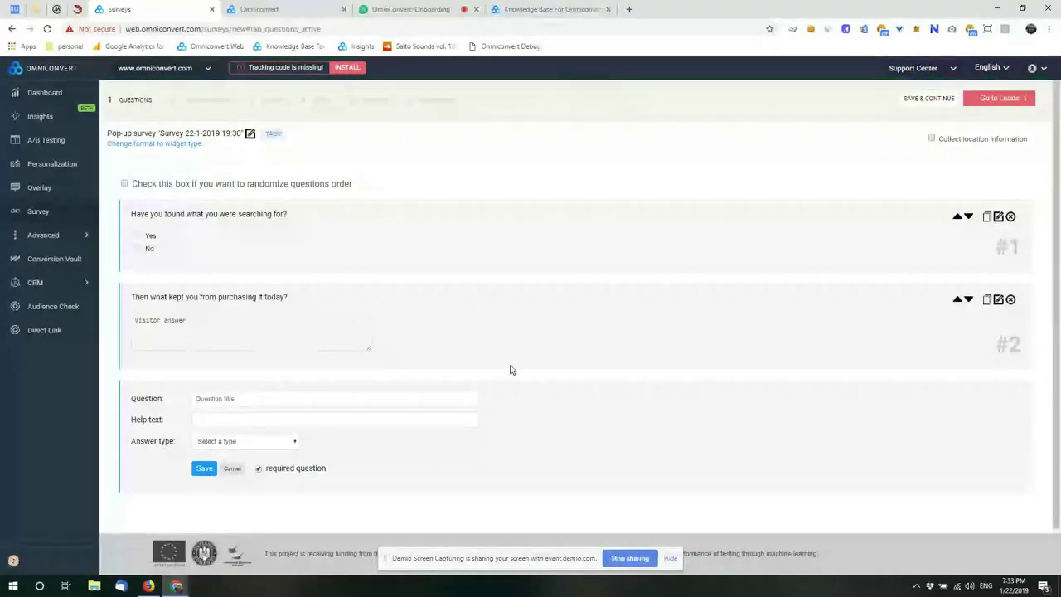
Step: Save question 3, asking details of what exactly visitors were searching for, as a large text answer
text(Could you pleas)
text(re ab)
key(BackSpace)
key(BackSpace)
text(a coup)
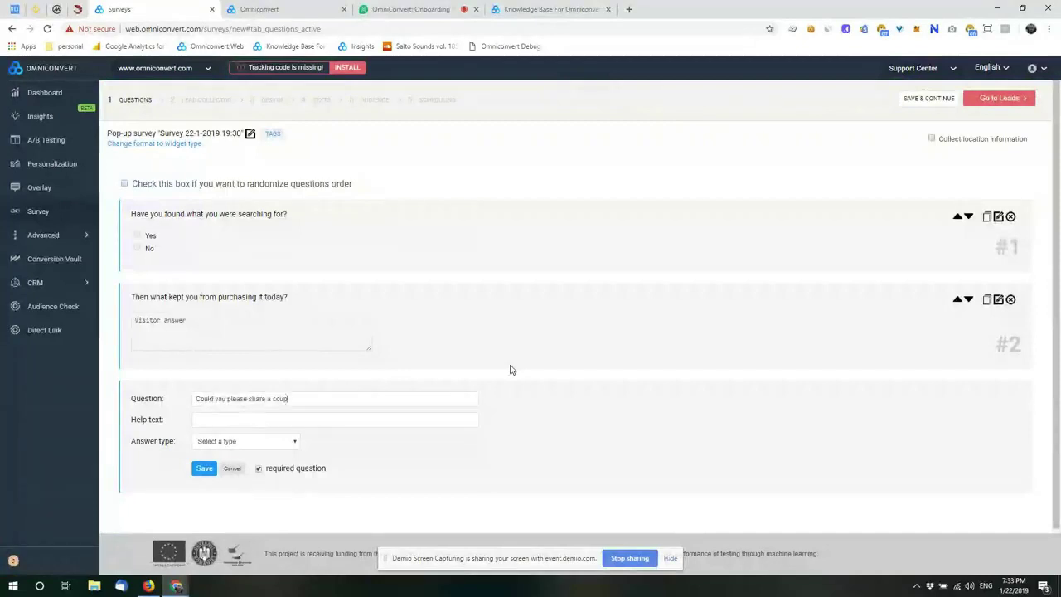
text(le of details )
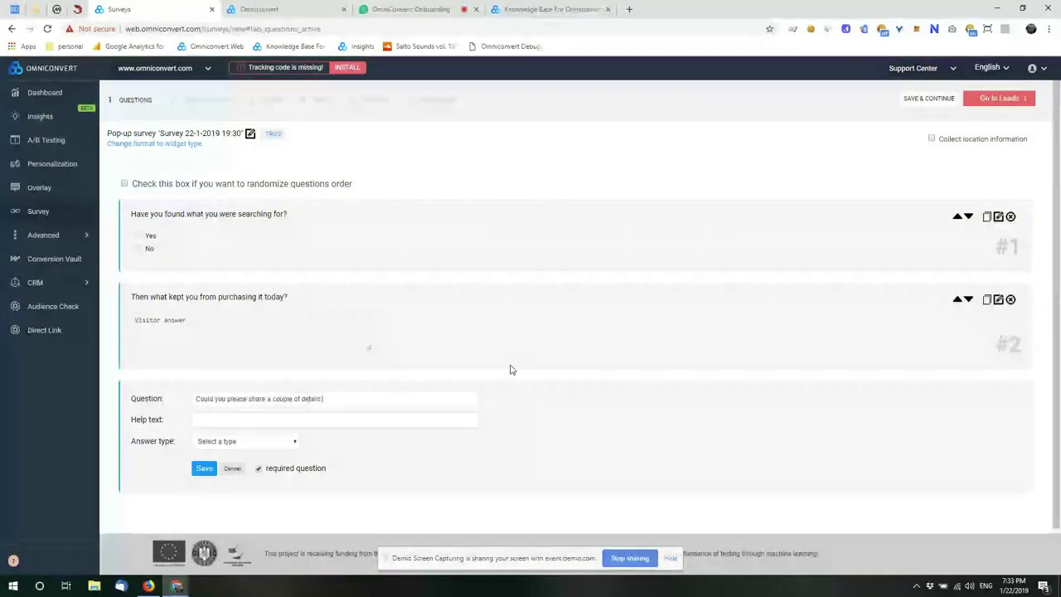
text(regarding what exactly where y)
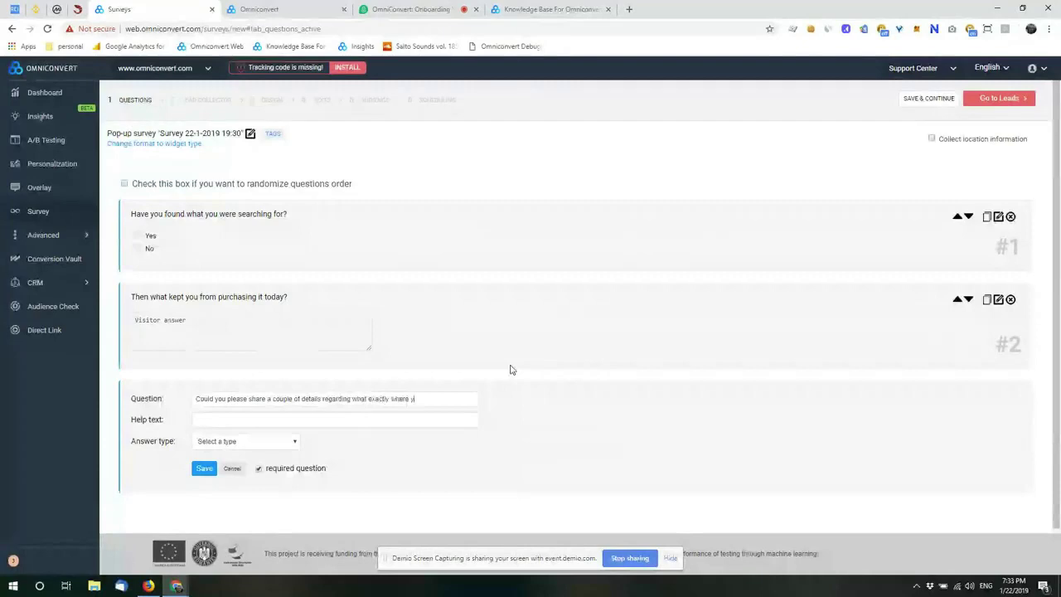
text(ou were)
key(BackSpace)
key(BackSpace)
text(arching for?)
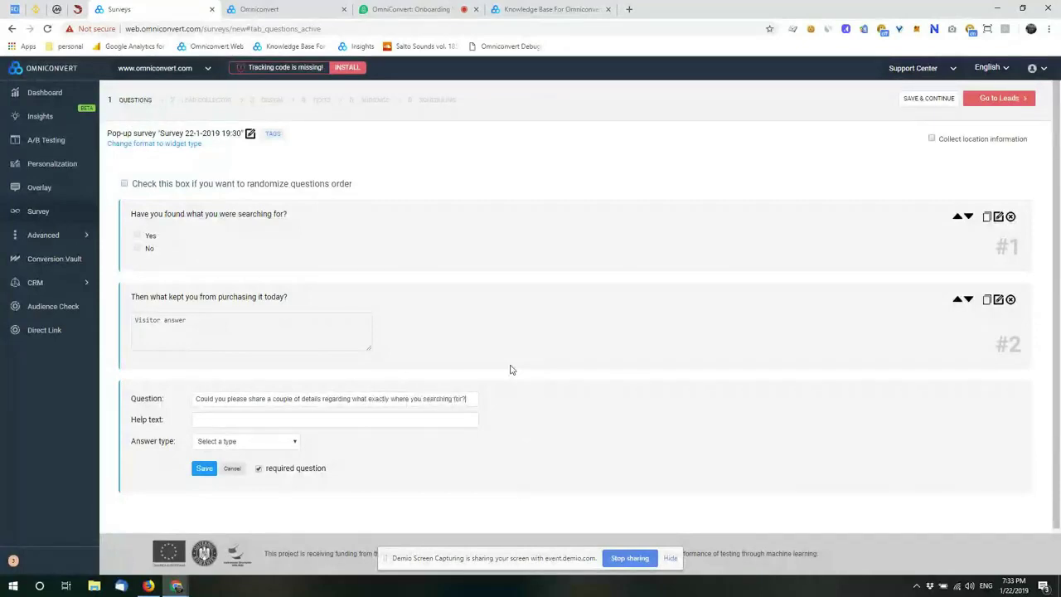
click(289, 441)
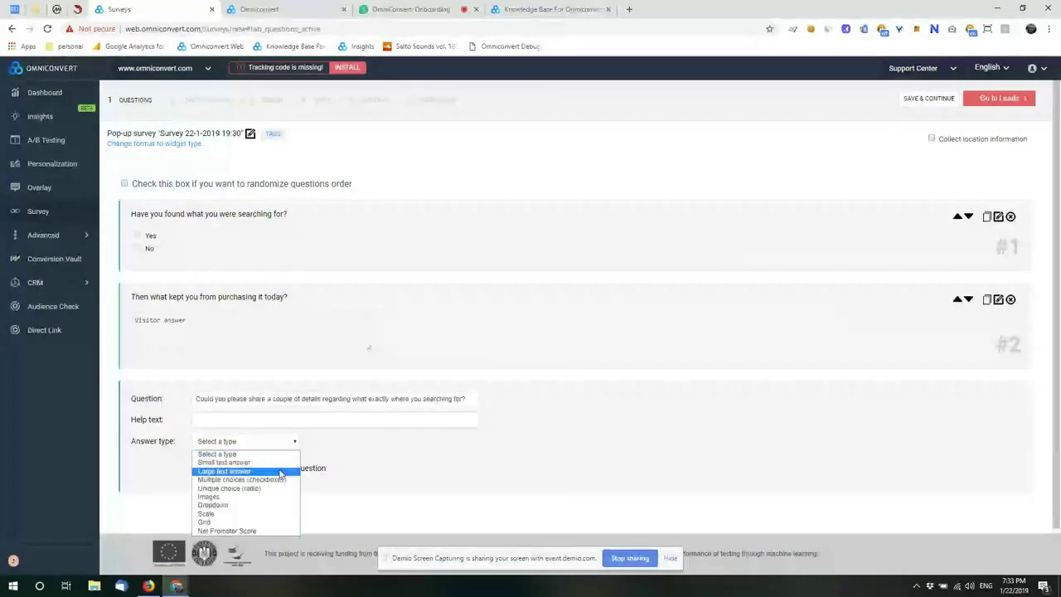
click(280, 471)
click(207, 521)
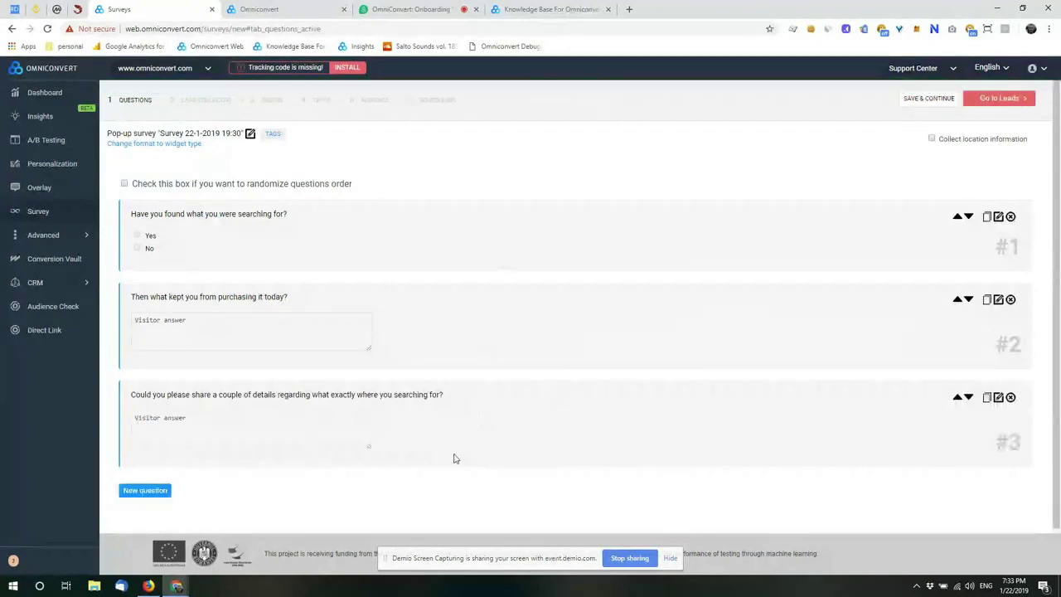
Step: Edit question 1 so Yes goes to question 2 and No goes to question 3, then save
click(997, 218)
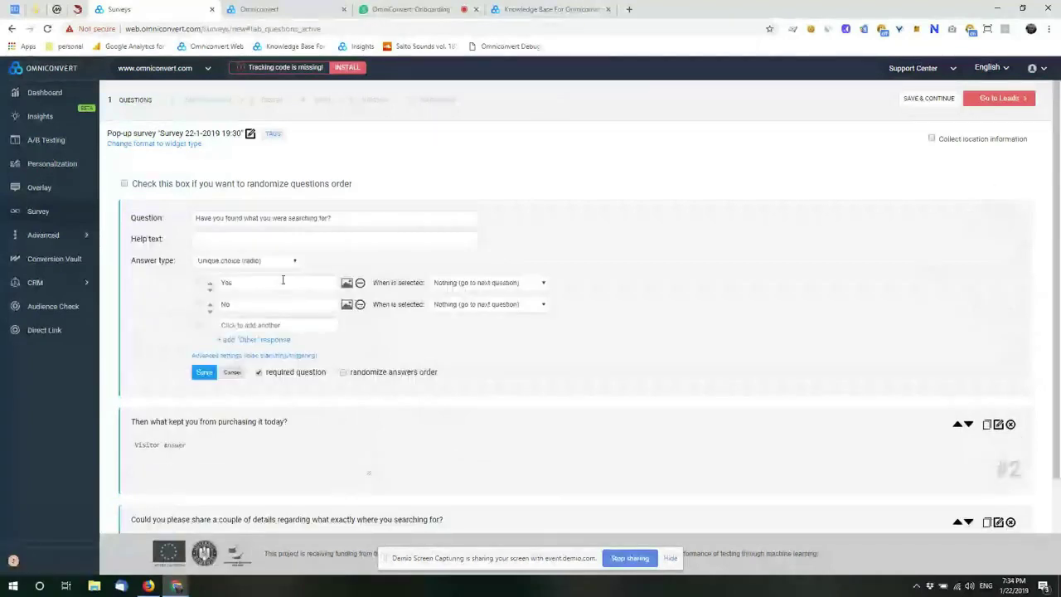
click(503, 285)
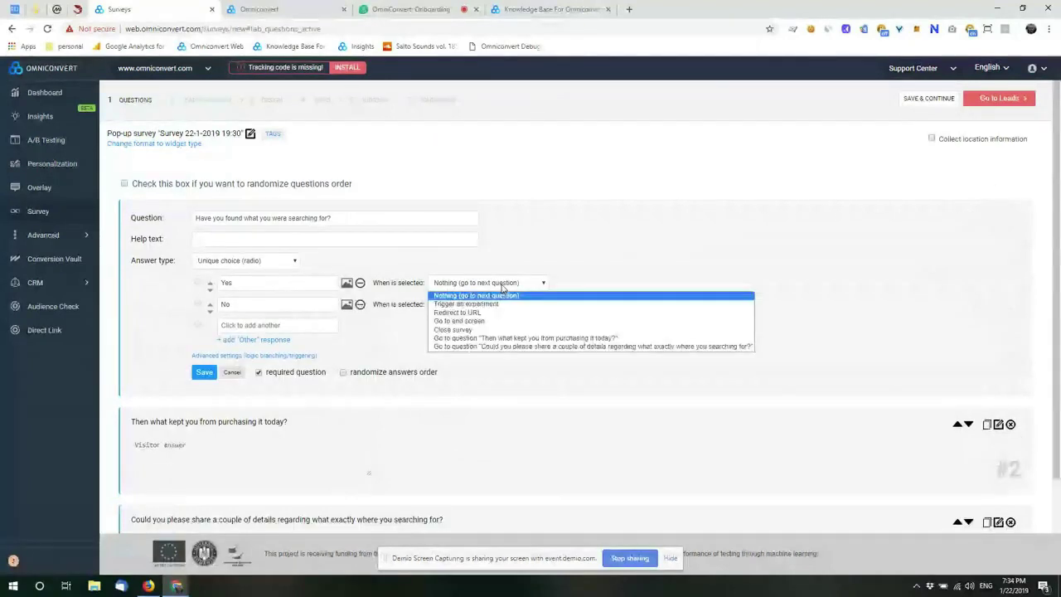
click(558, 339)
click(501, 307)
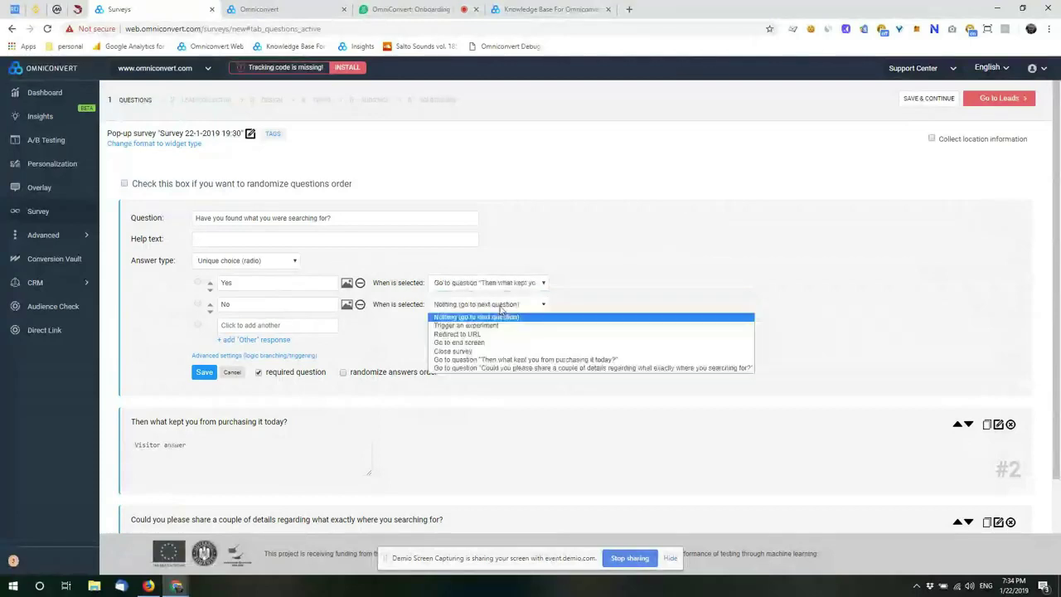
click(520, 368)
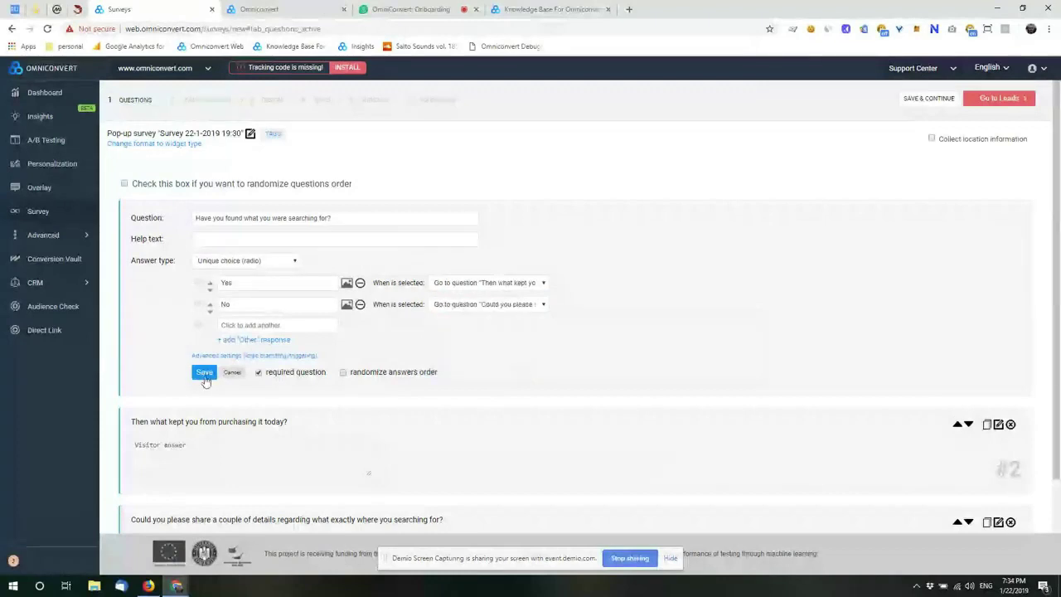
click(206, 376)
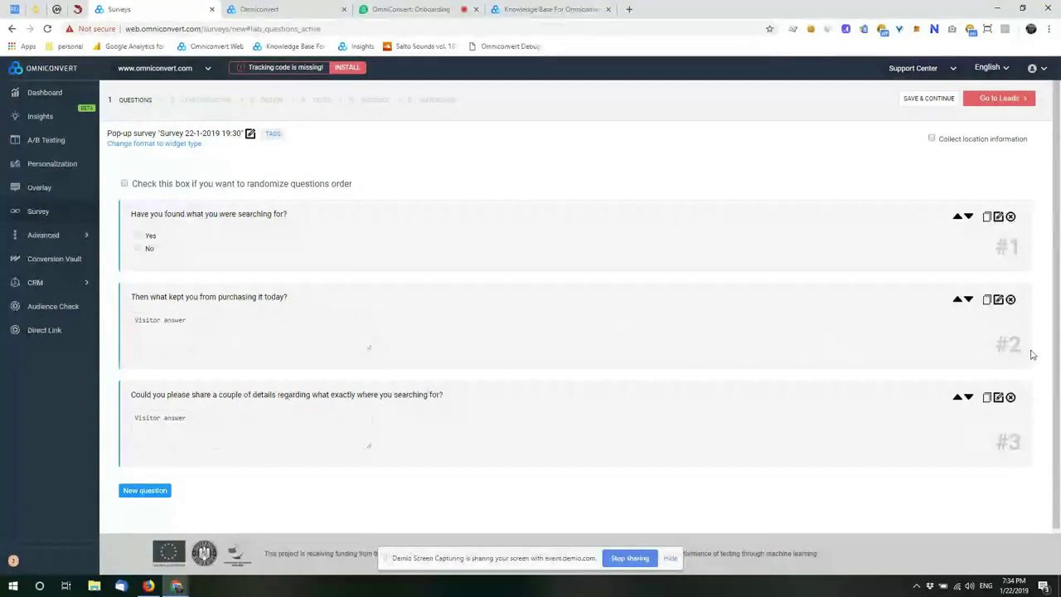
Step: In question 2's advanced settings, set 'Go to end screen' after it is answered and save
click(998, 299)
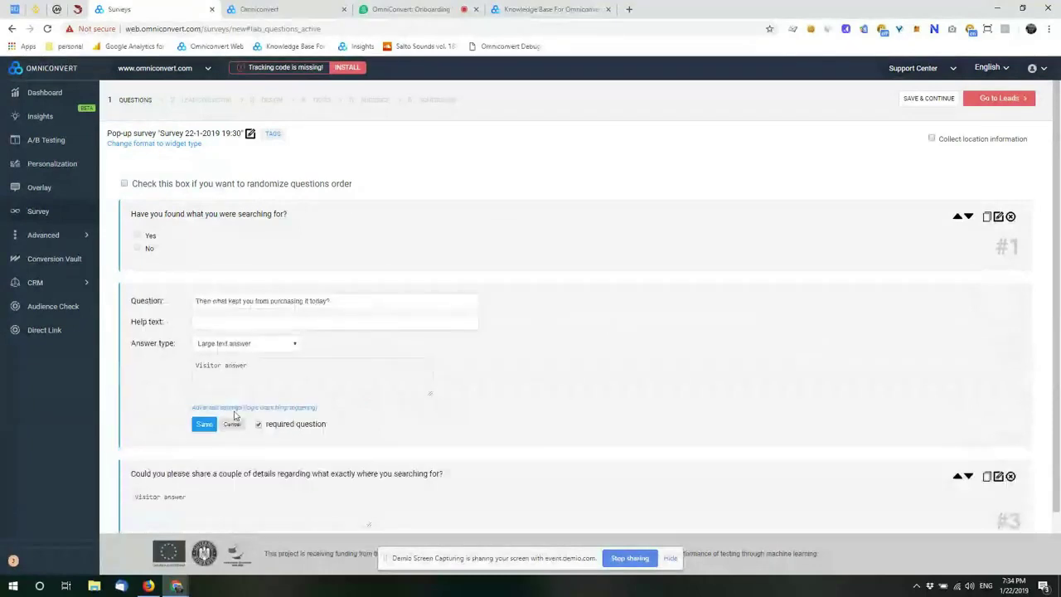
click(234, 408)
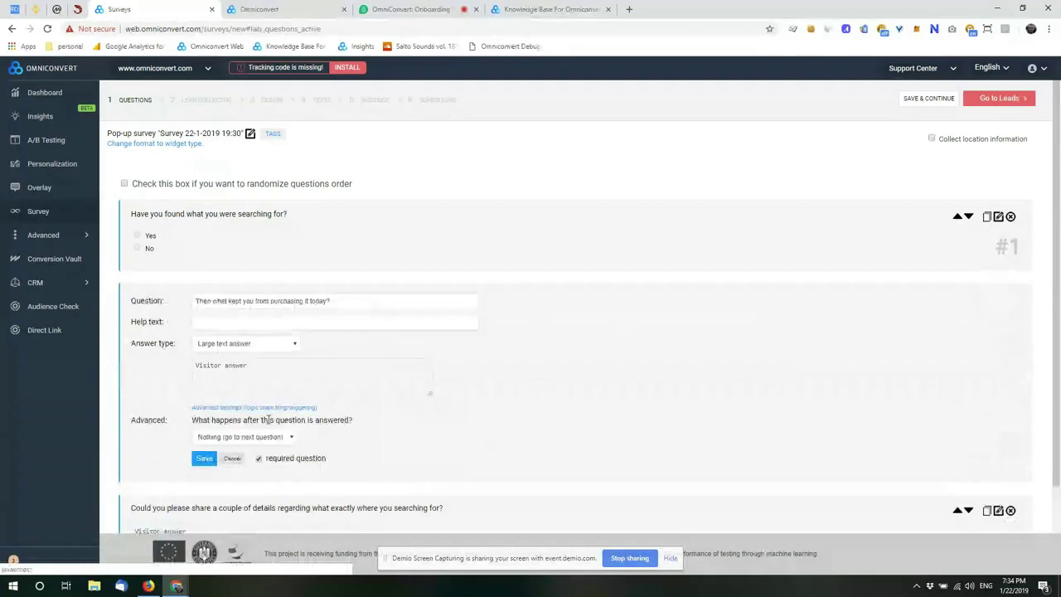
scroll(325, 412, down, 1)
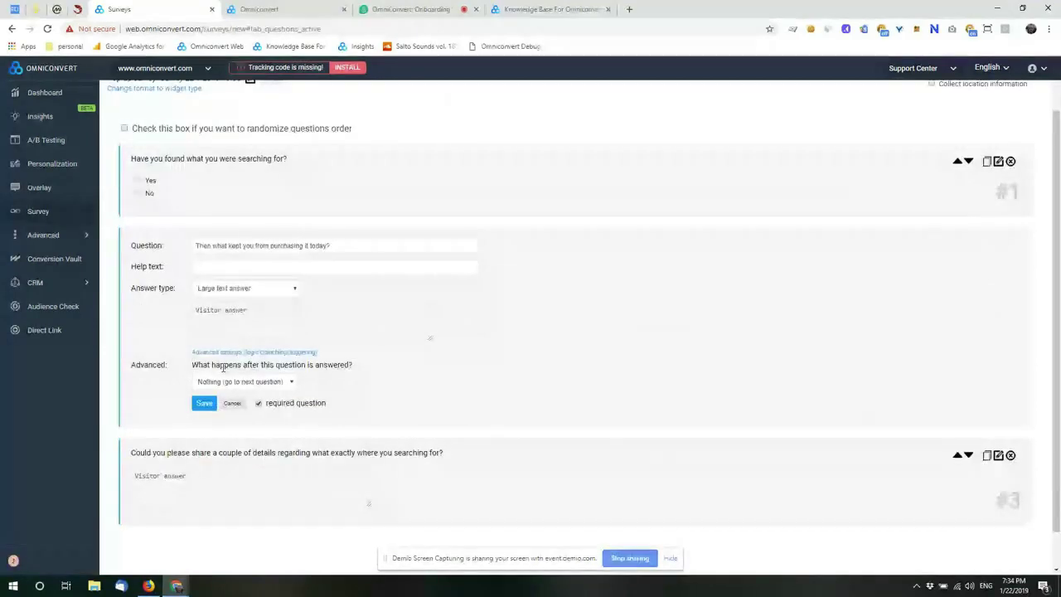
click(249, 381)
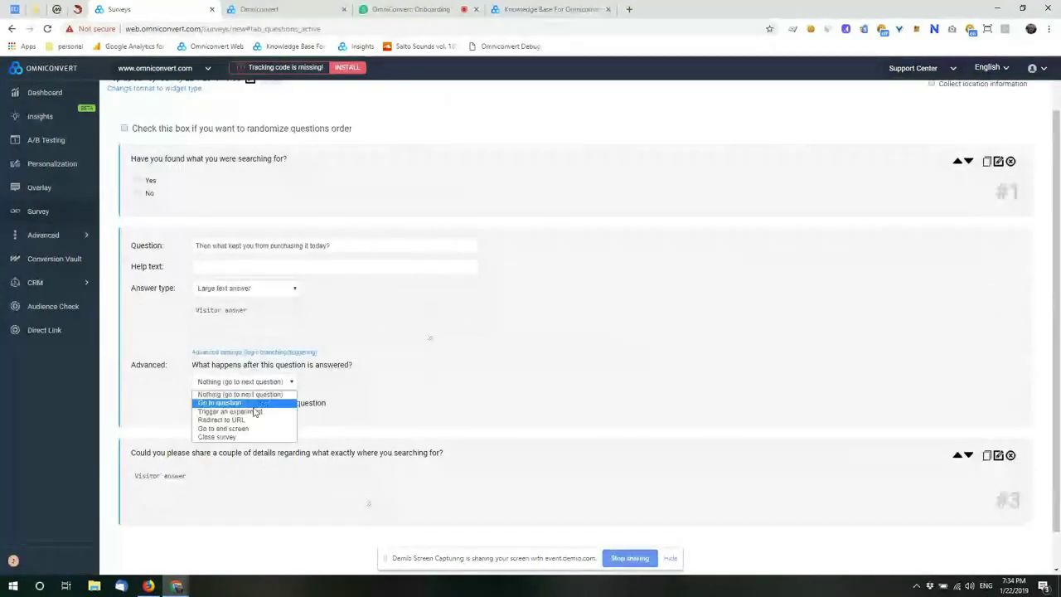
click(242, 430)
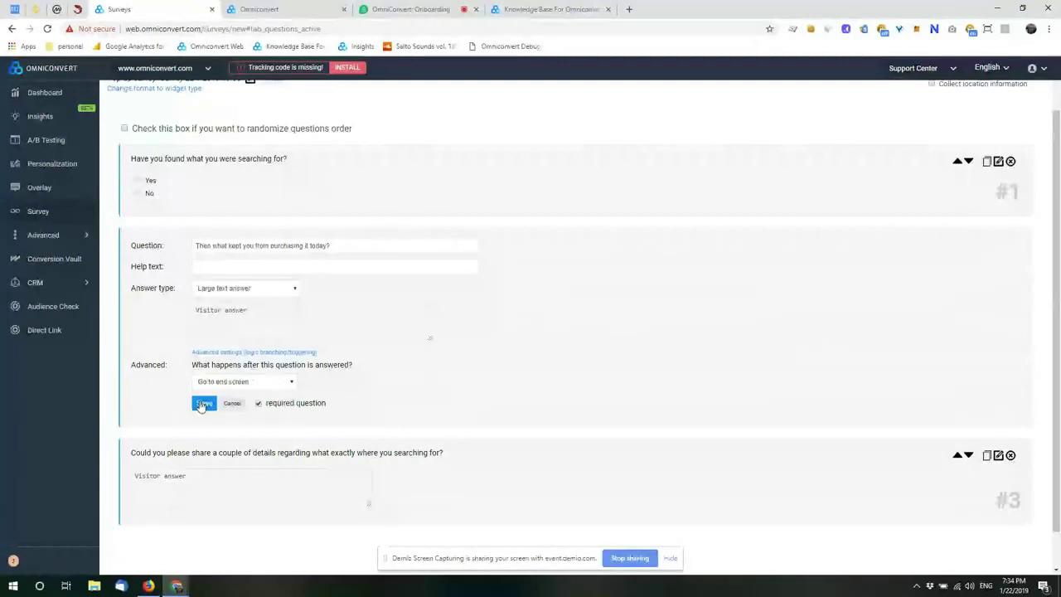
click(205, 409)
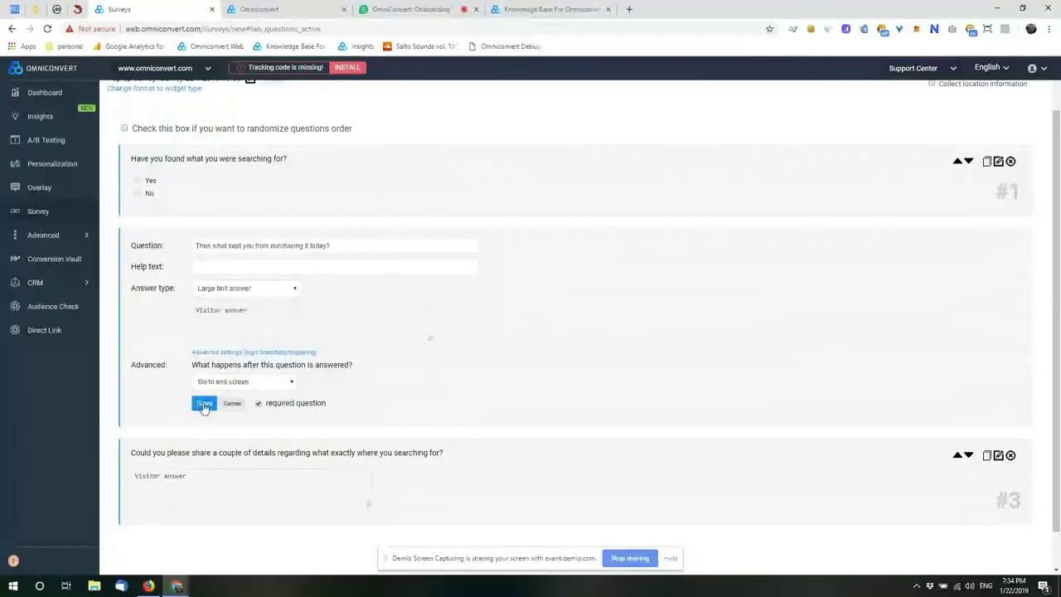
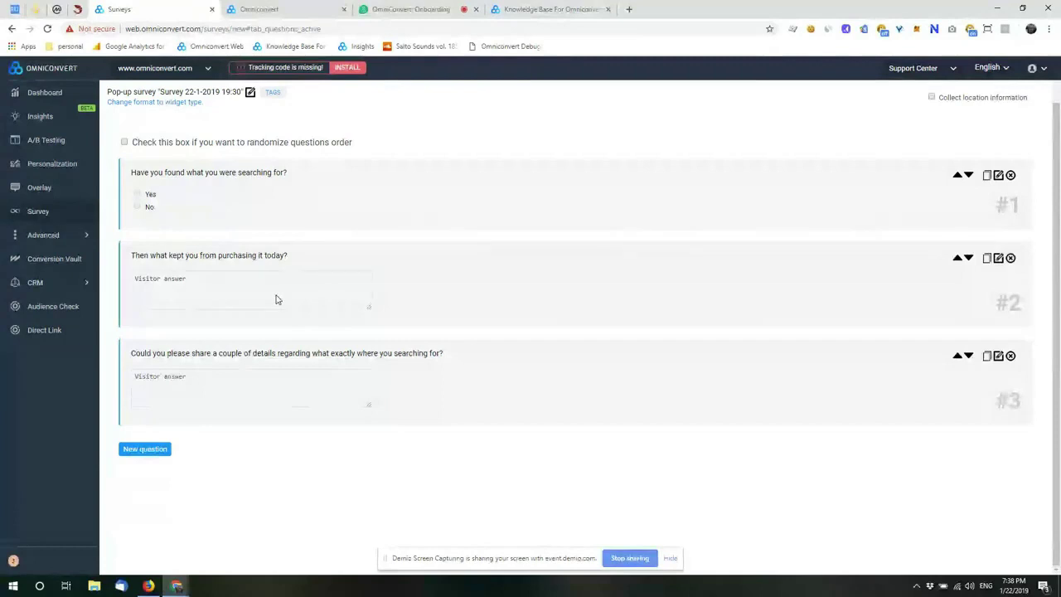
Step: Move past the three survey questions on to the Lead Collector step
scroll(278, 300, up, 1)
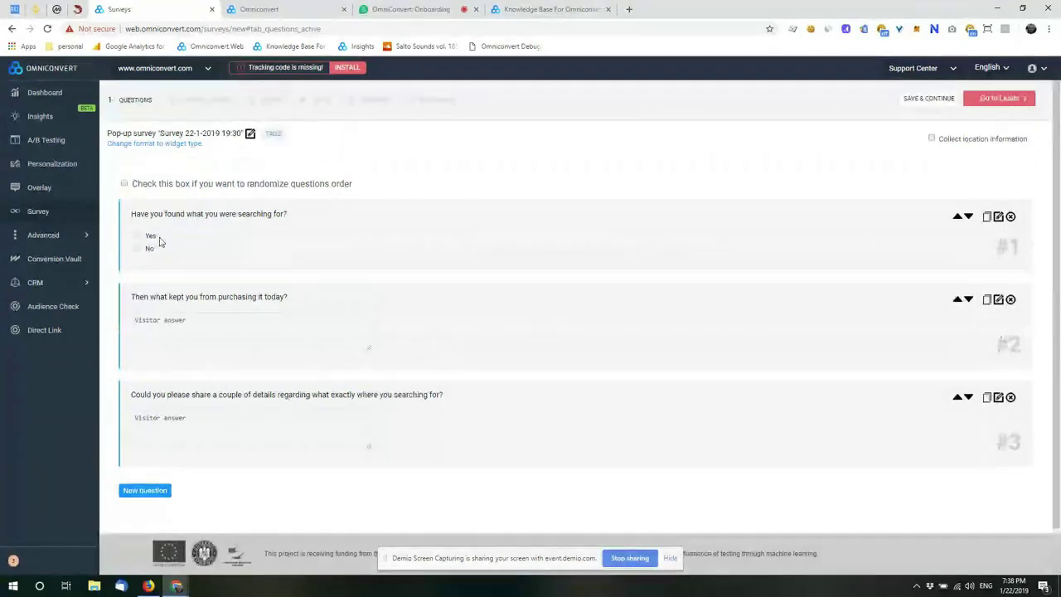
click(207, 100)
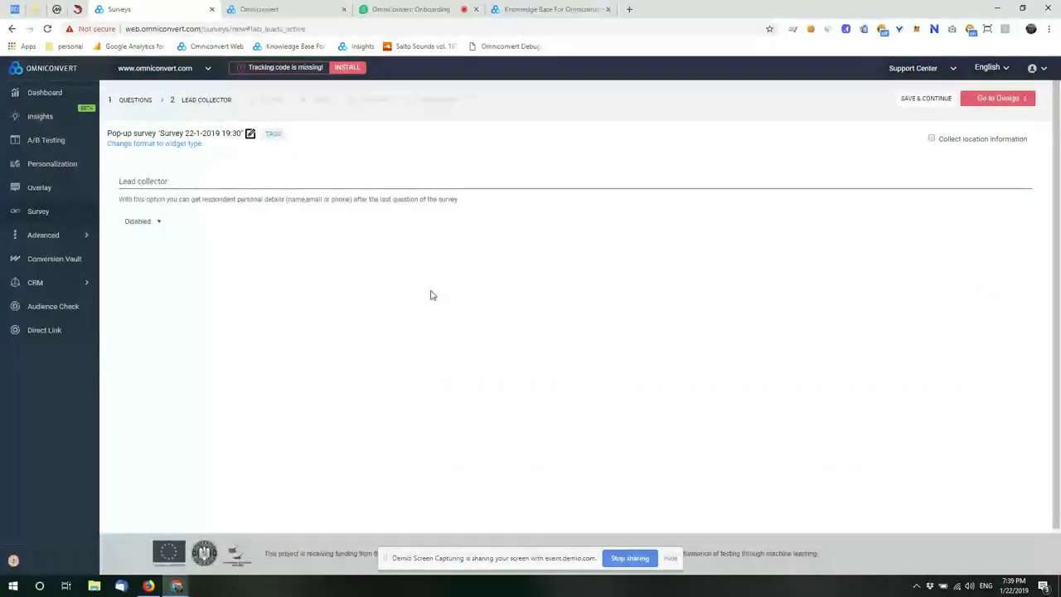
Step: Set Lead collector to Enabled and review the name, email and phone fields
click(157, 222)
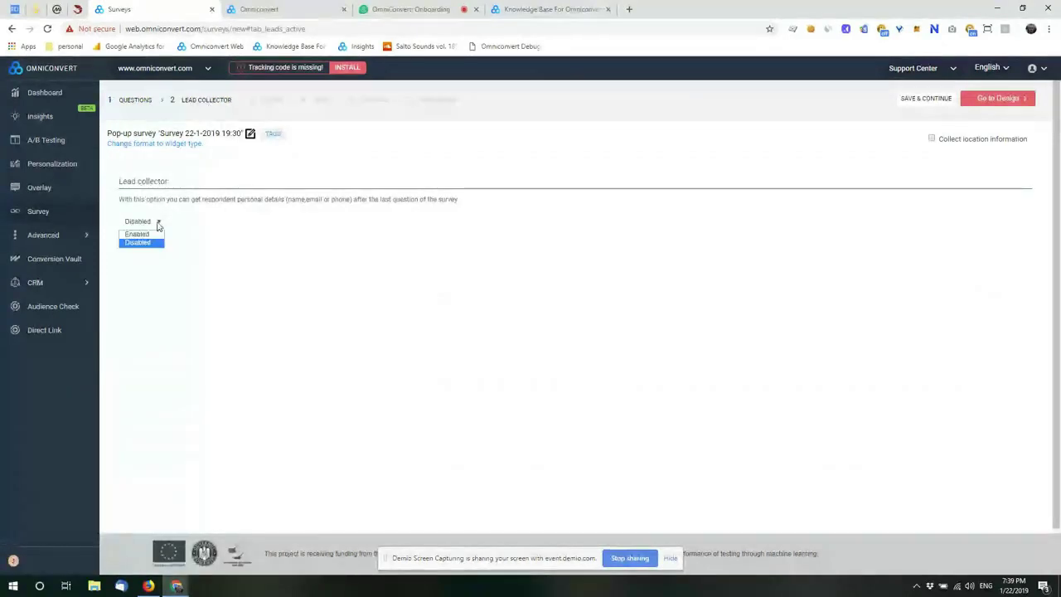
click(140, 234)
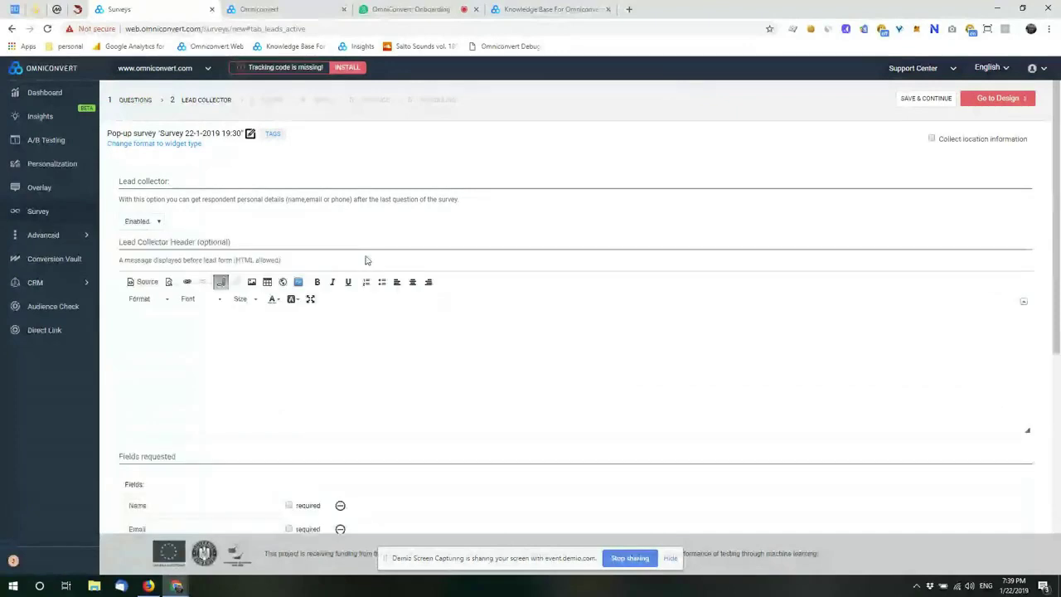
scroll(369, 286, down, 2)
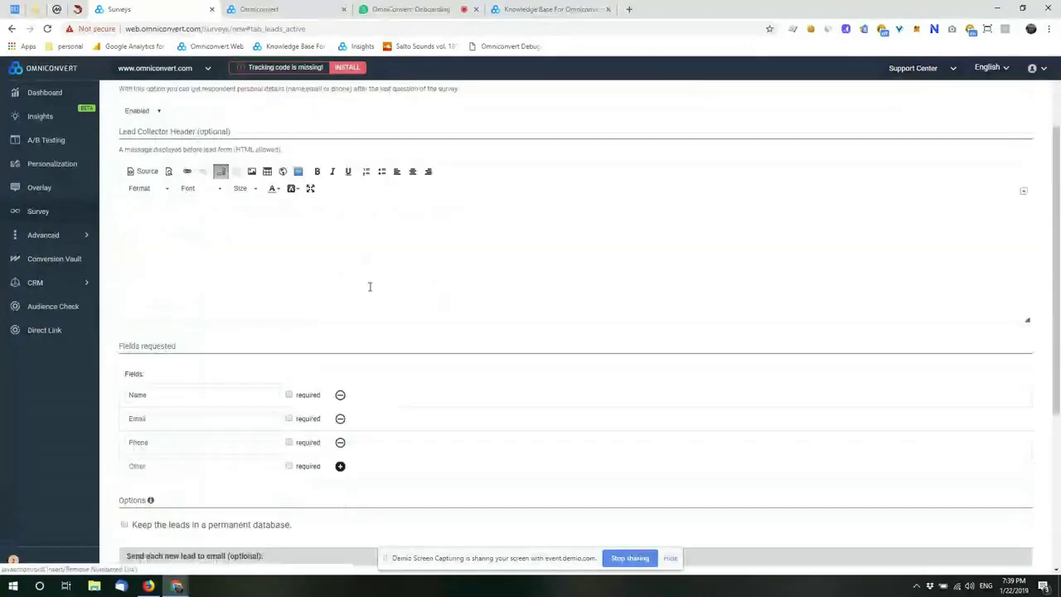
scroll(369, 285, up, 2)
scroll(370, 286, down, 3)
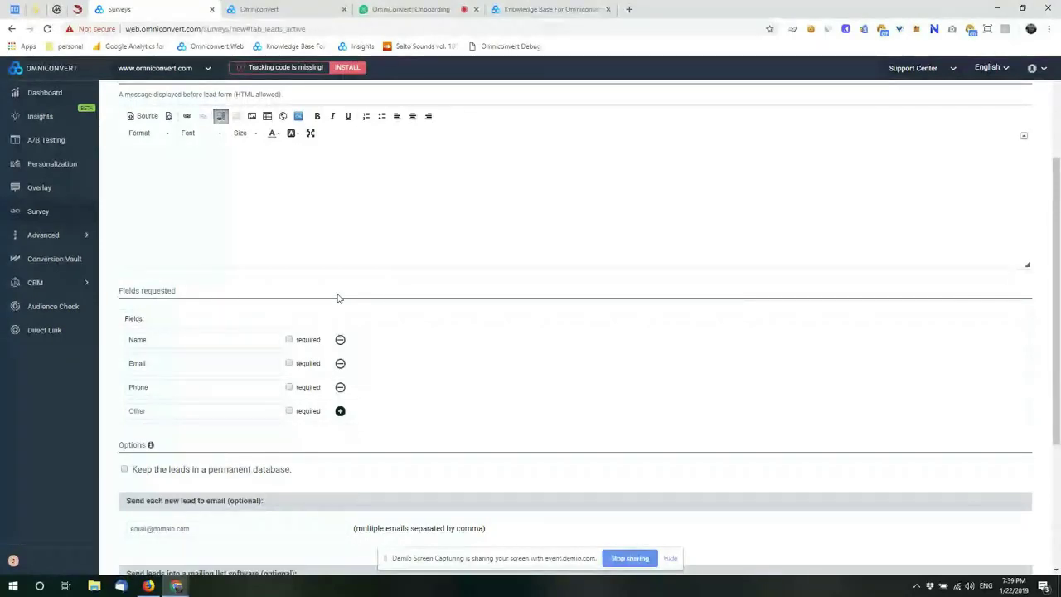
scroll(208, 493, up, 2)
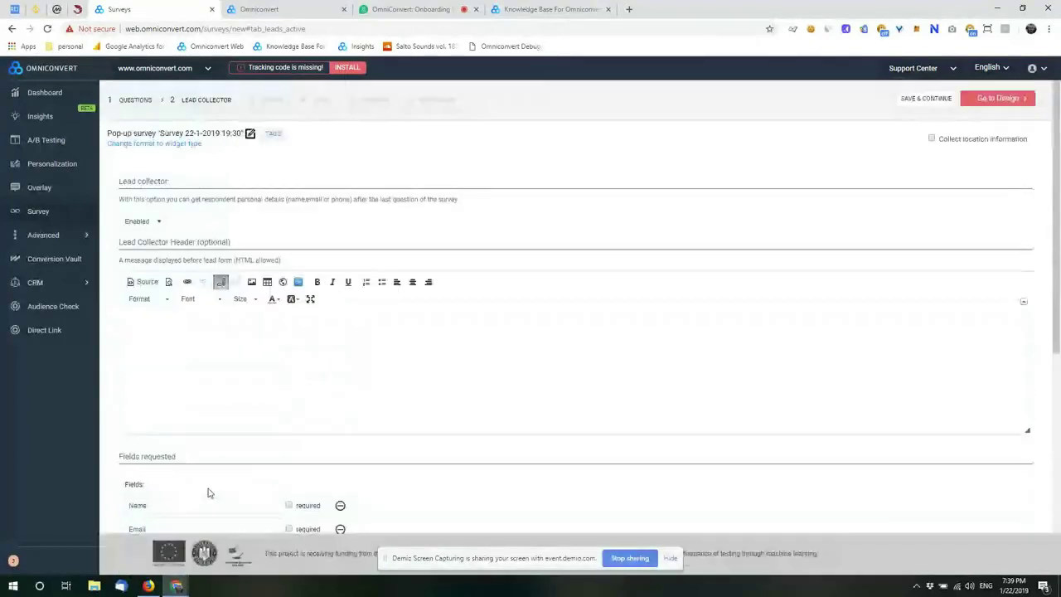
scroll(243, 417, down, 5)
scroll(246, 419, up, 1)
scroll(246, 420, down, 1)
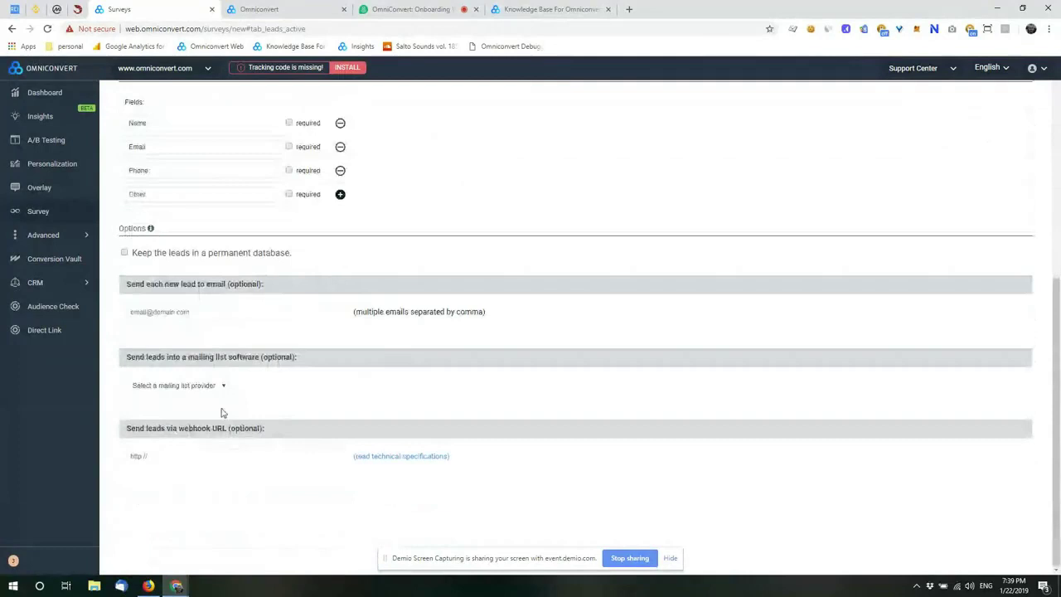
Step: Check the mailing-list providers without choosing one, select the webhook option, and continue to Design
click(218, 386)
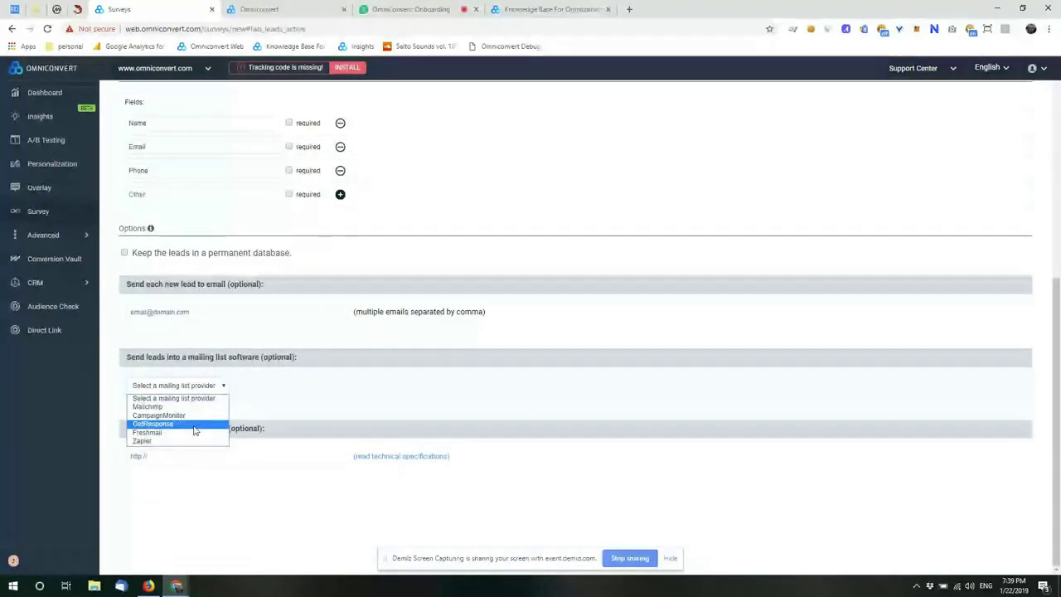
click(280, 388)
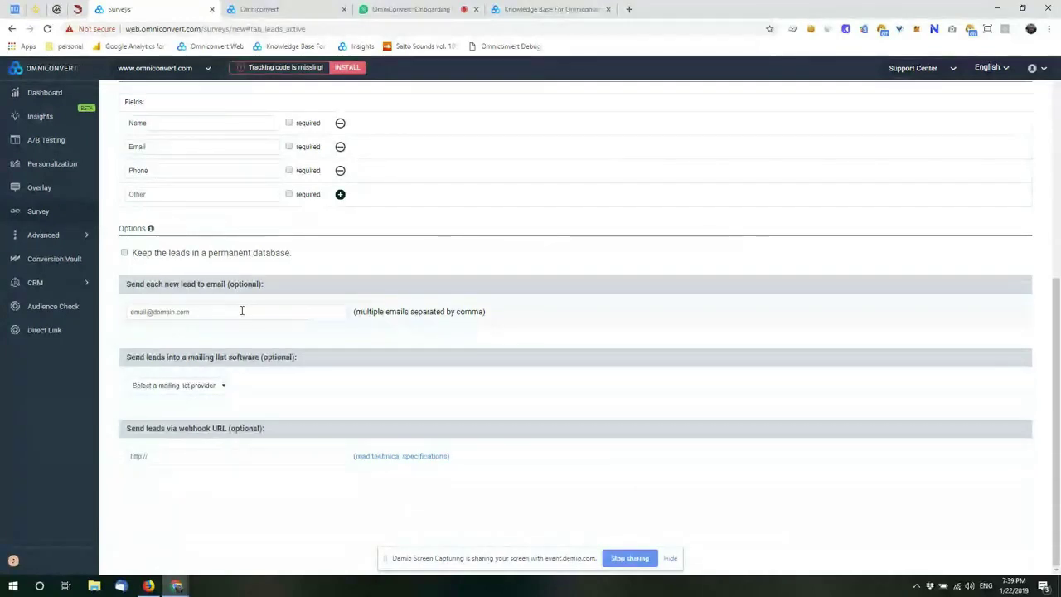
click(190, 456)
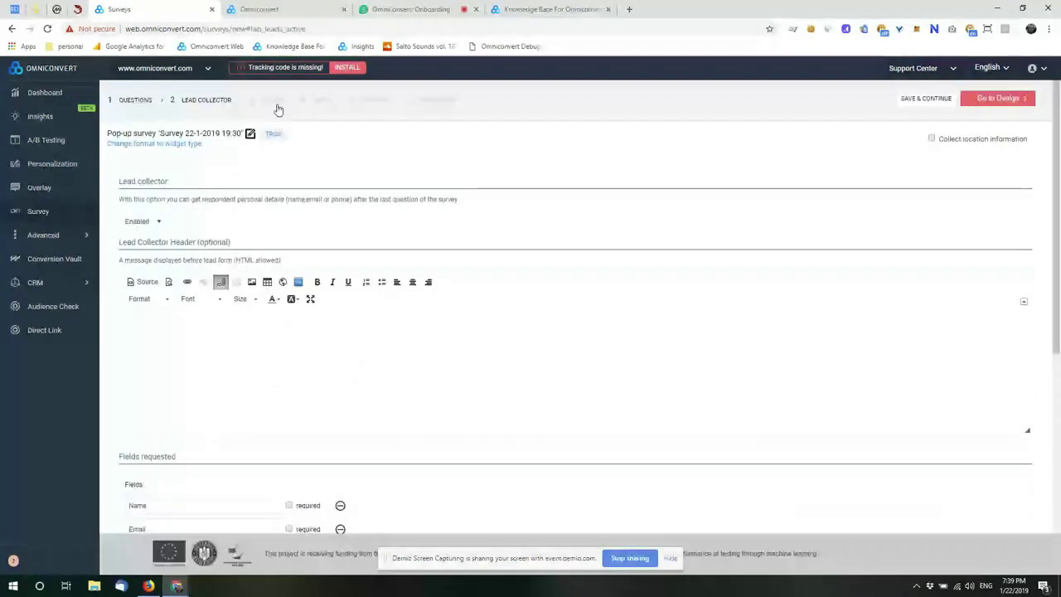
click(279, 109)
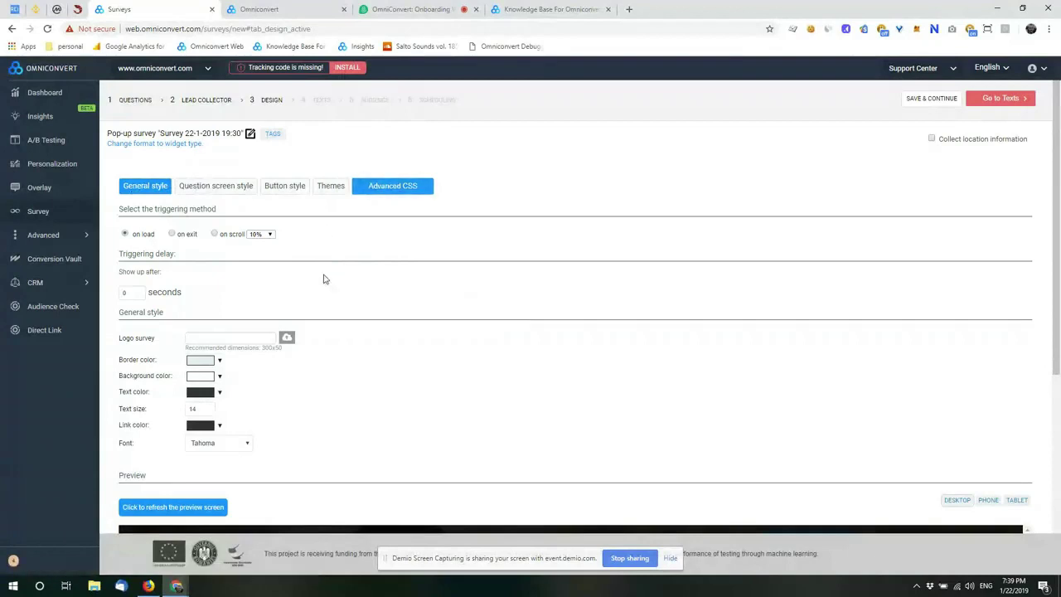
Step: Scroll through the design preview and bring up the empty Advanced CSS editor
scroll(324, 280, down, 1)
scroll(324, 279, down, 2)
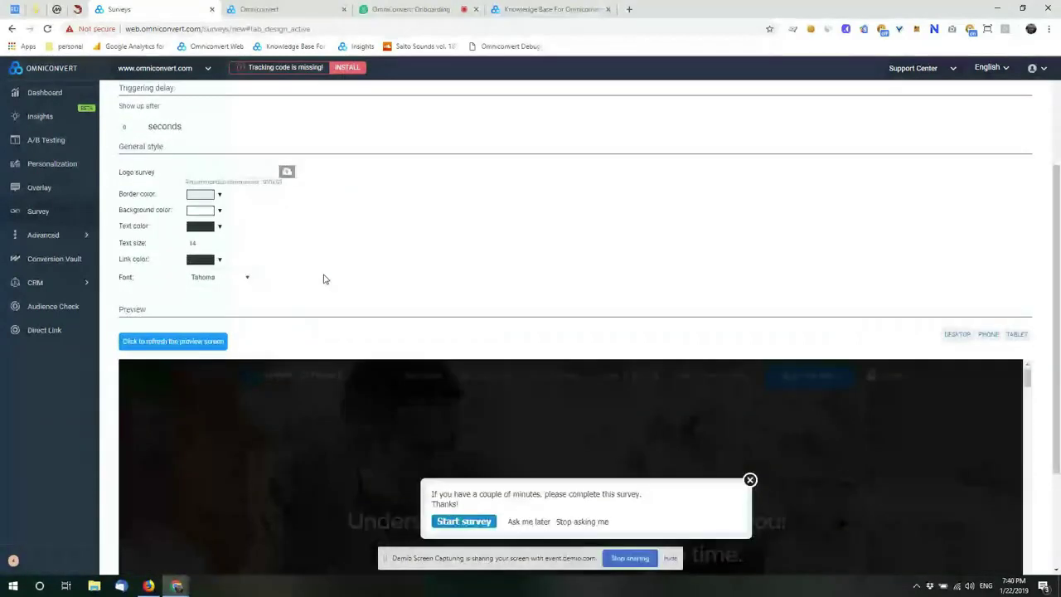
scroll(417, 256, down, 1)
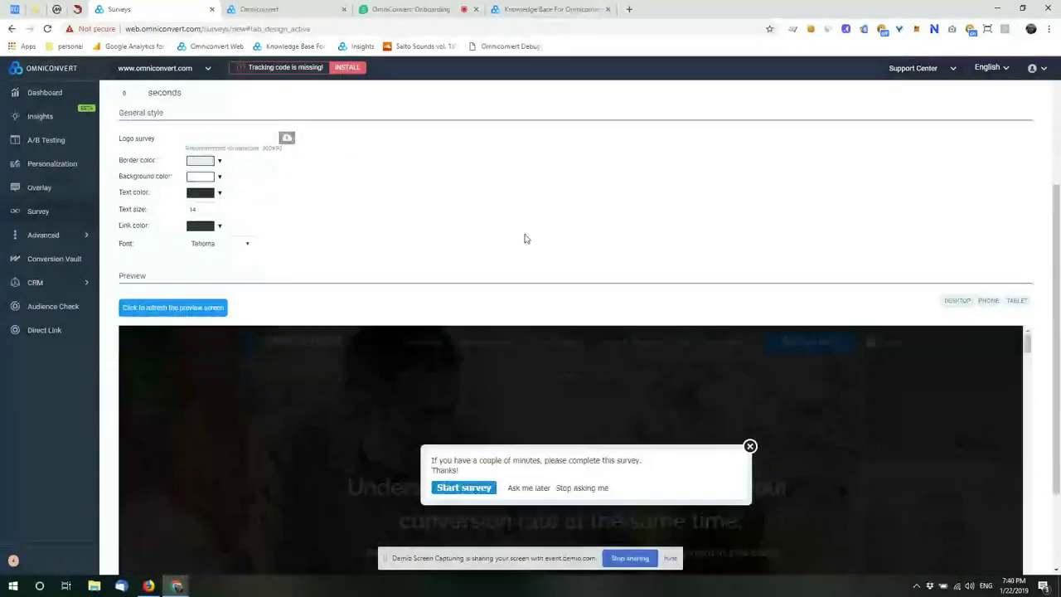
scroll(524, 239, down, 2)
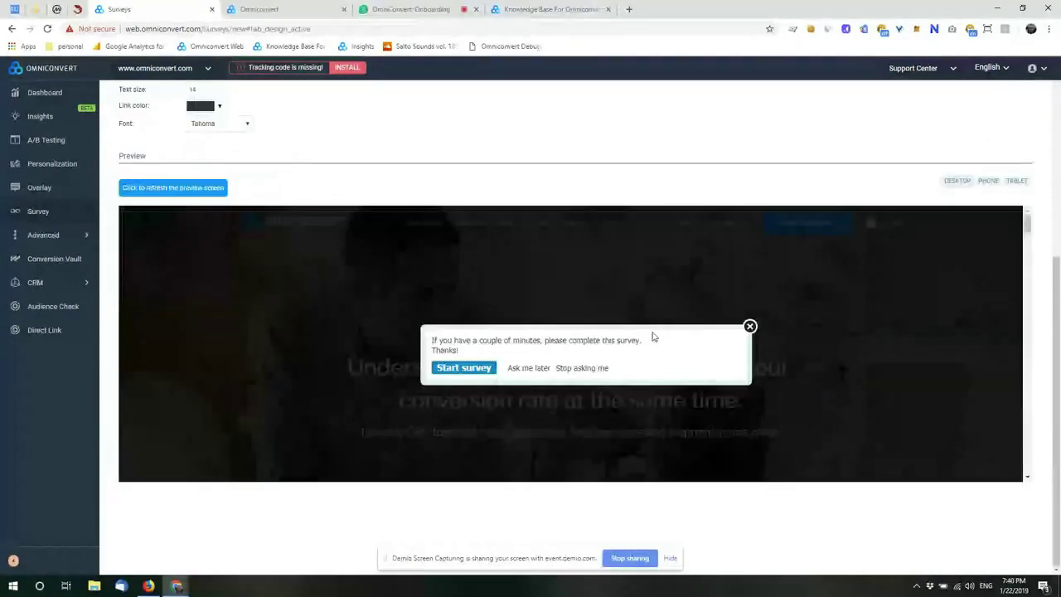
scroll(580, 418, up, 5)
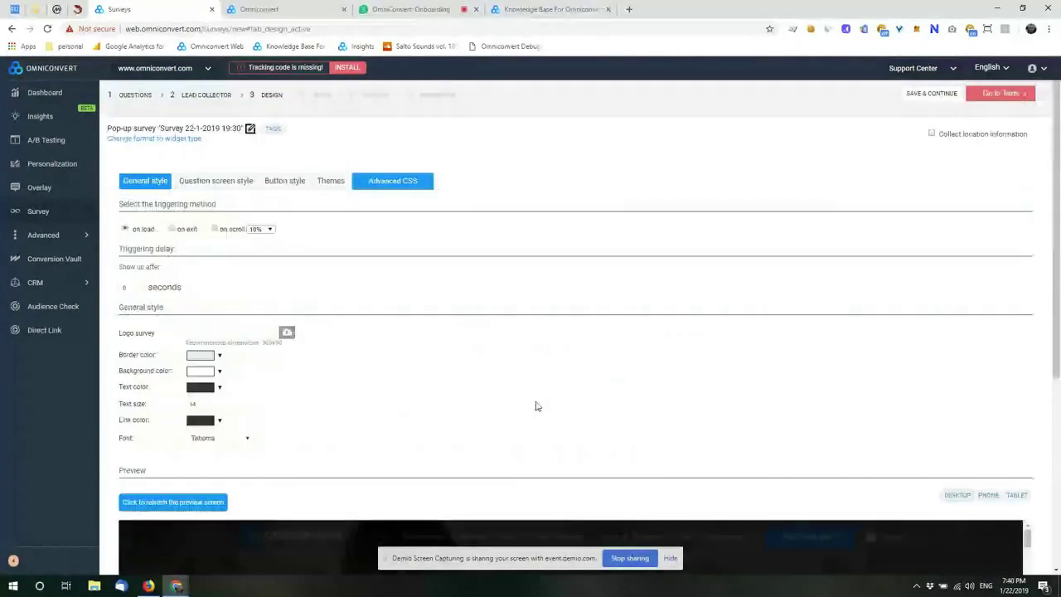
click(398, 190)
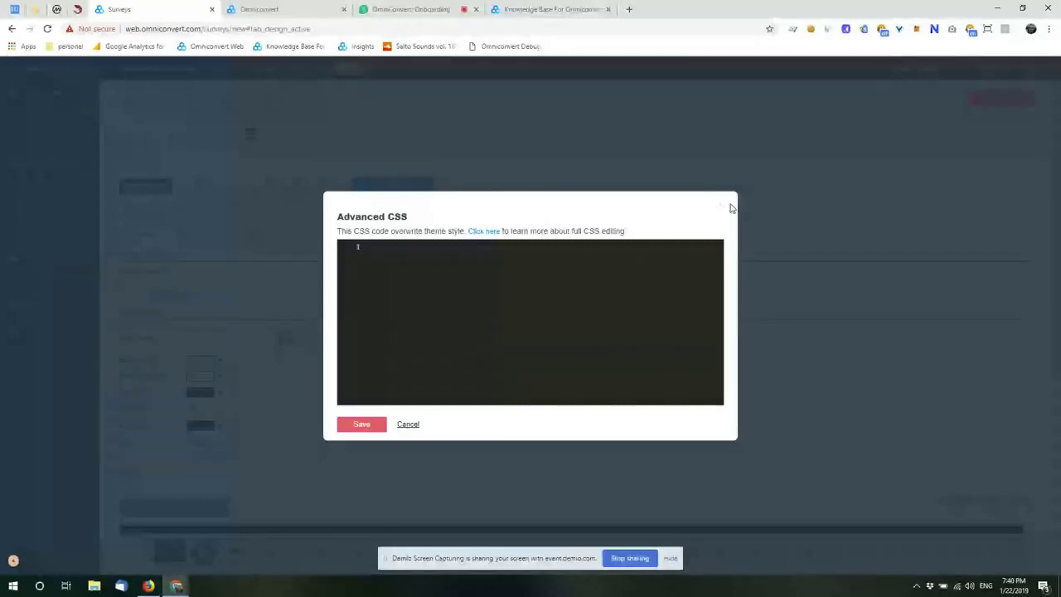
Step: Read the help article on customising survey CSS in a new tab
click(484, 232)
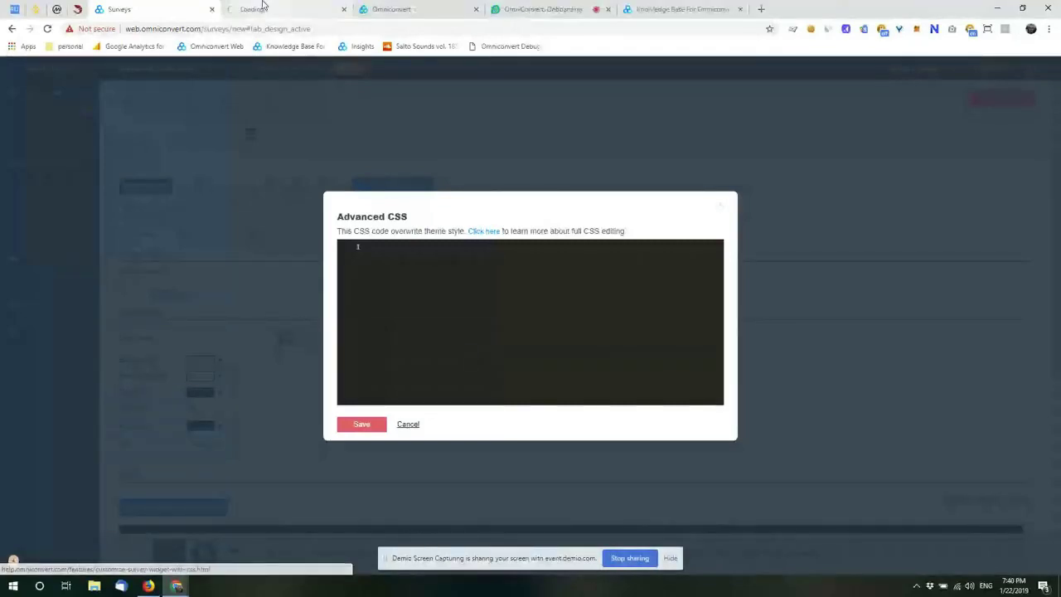
click(262, 7)
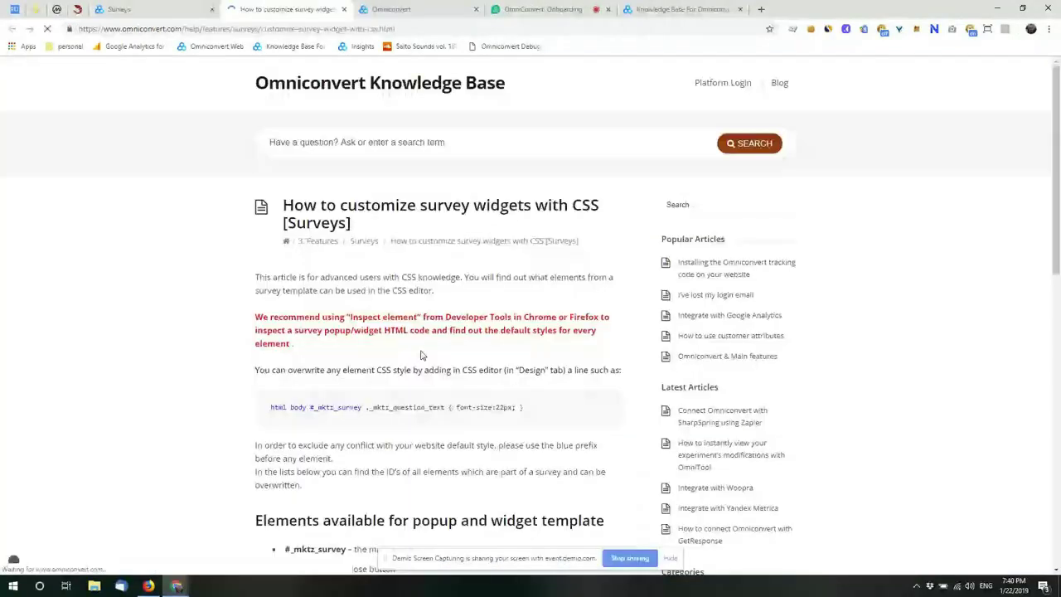
scroll(420, 355, down, 5)
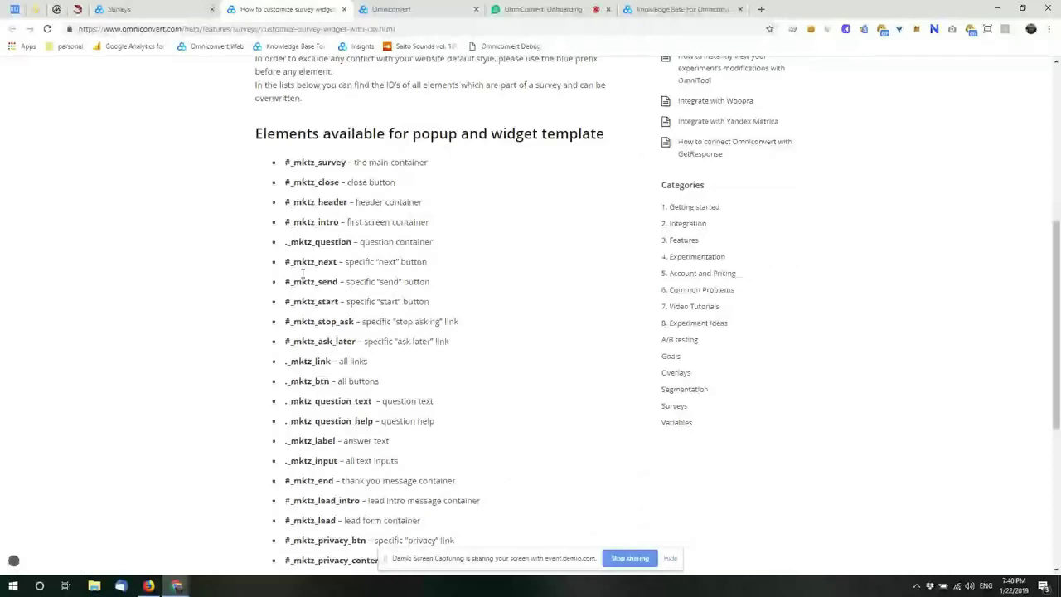
scroll(307, 290, down, 2)
scroll(311, 305, up, 3)
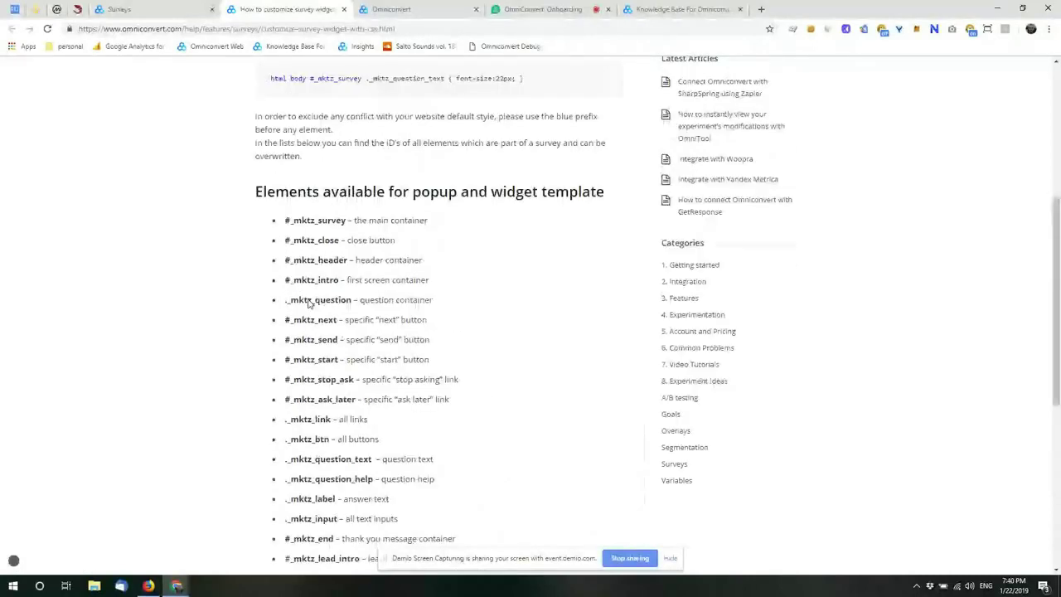
Step: Close the help article, cancel the CSS editor unsaved, and go to the Texts step
click(166, 10)
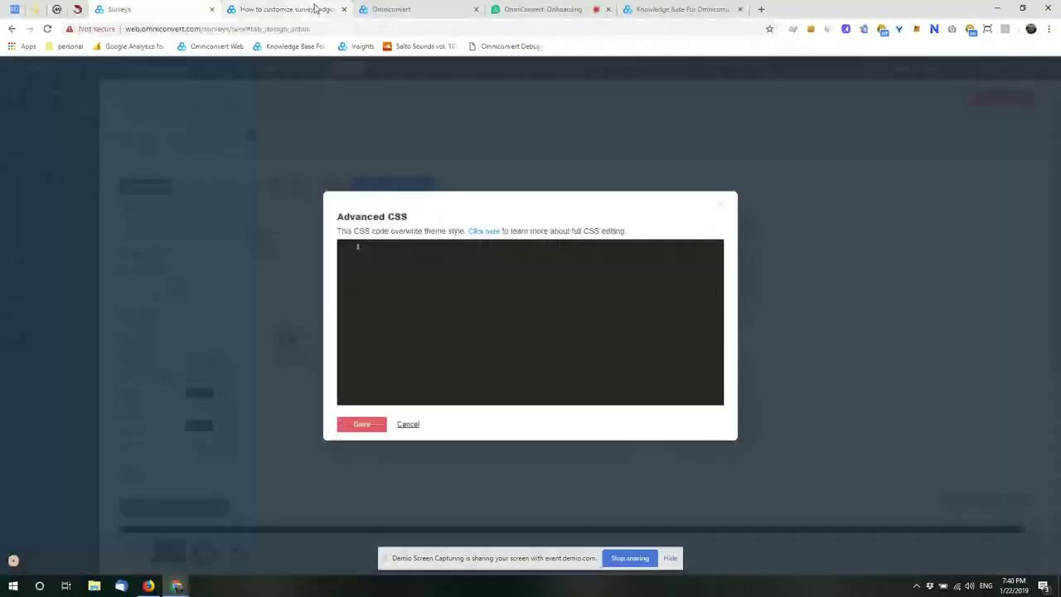
click(343, 9)
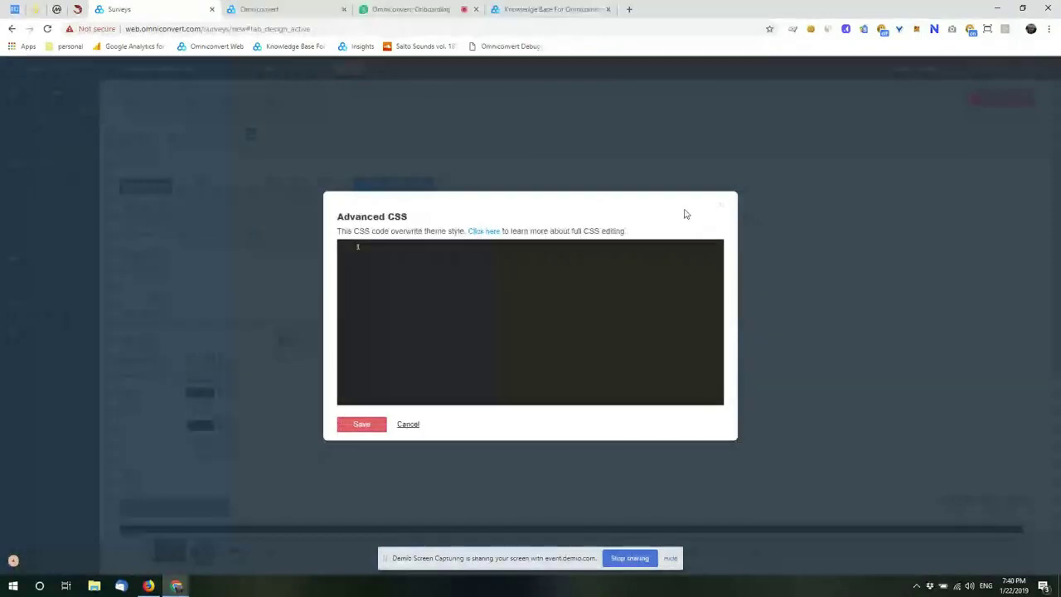
click(719, 204)
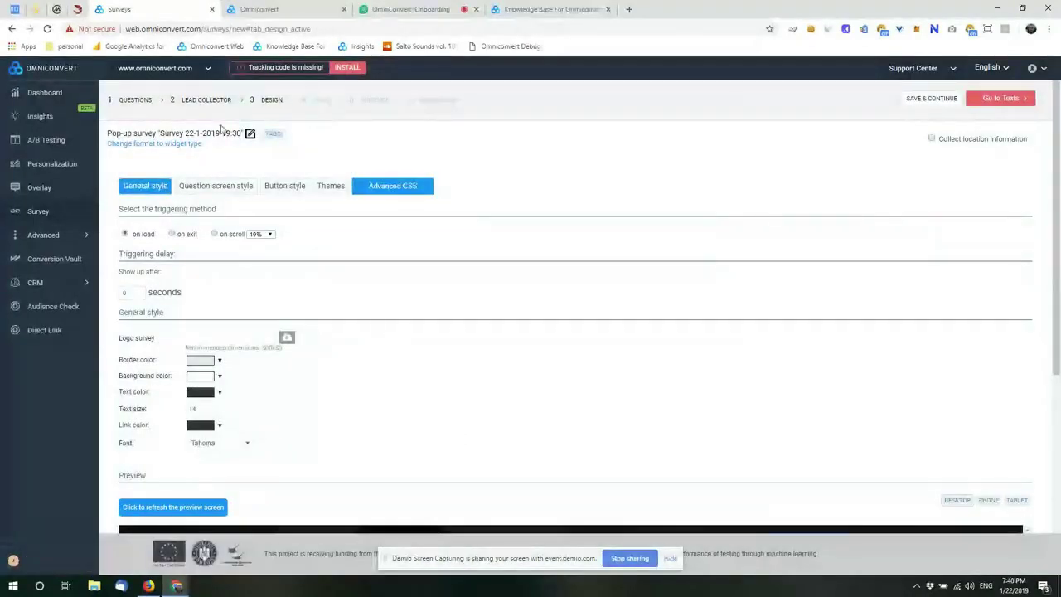
click(313, 101)
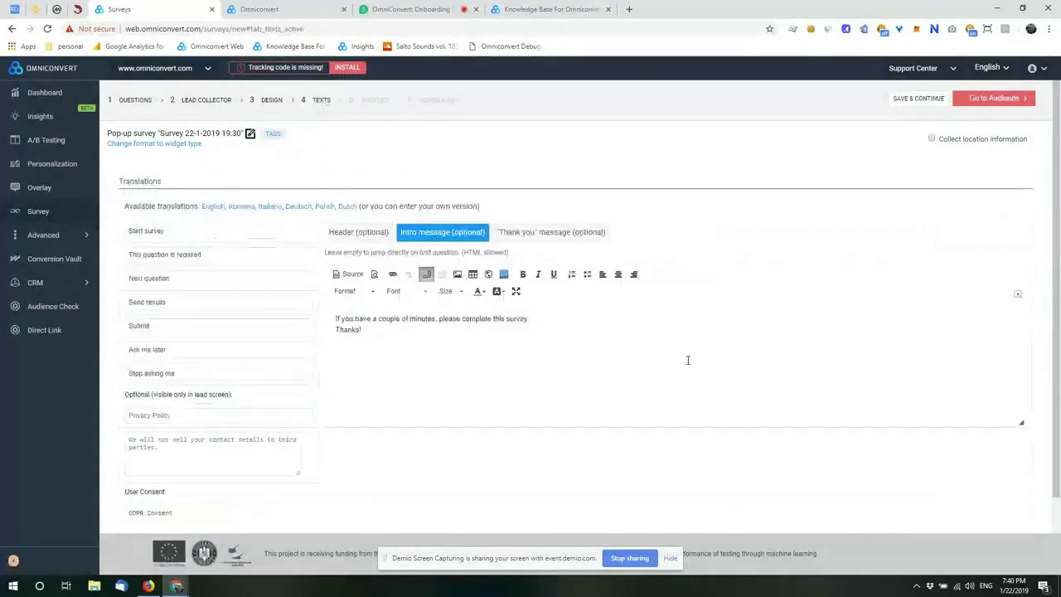
Step: Review the header, intro message and thank-you message texts, ending on the intro message
click(359, 235)
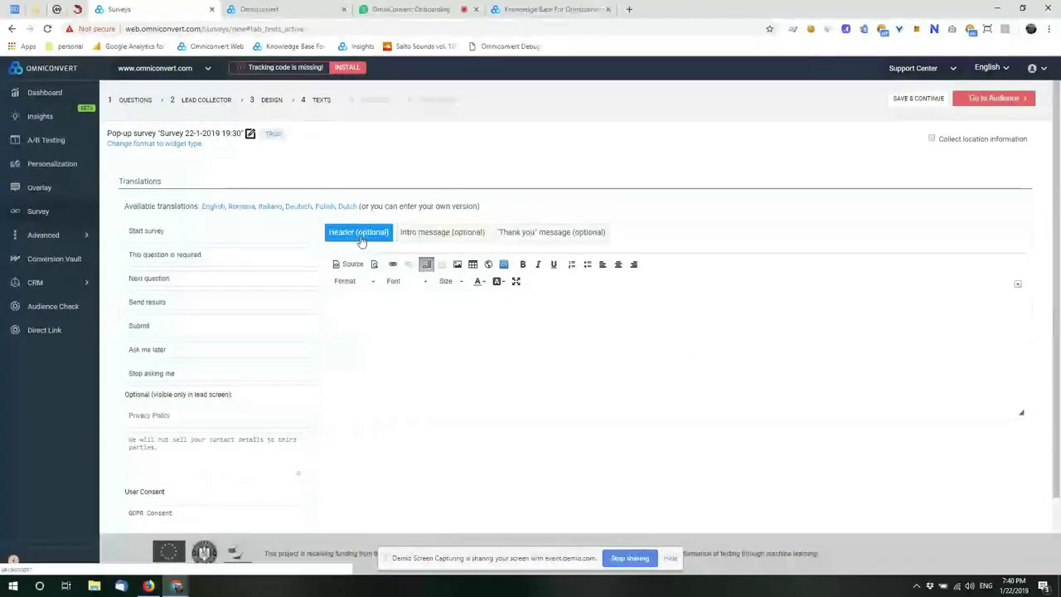
click(452, 236)
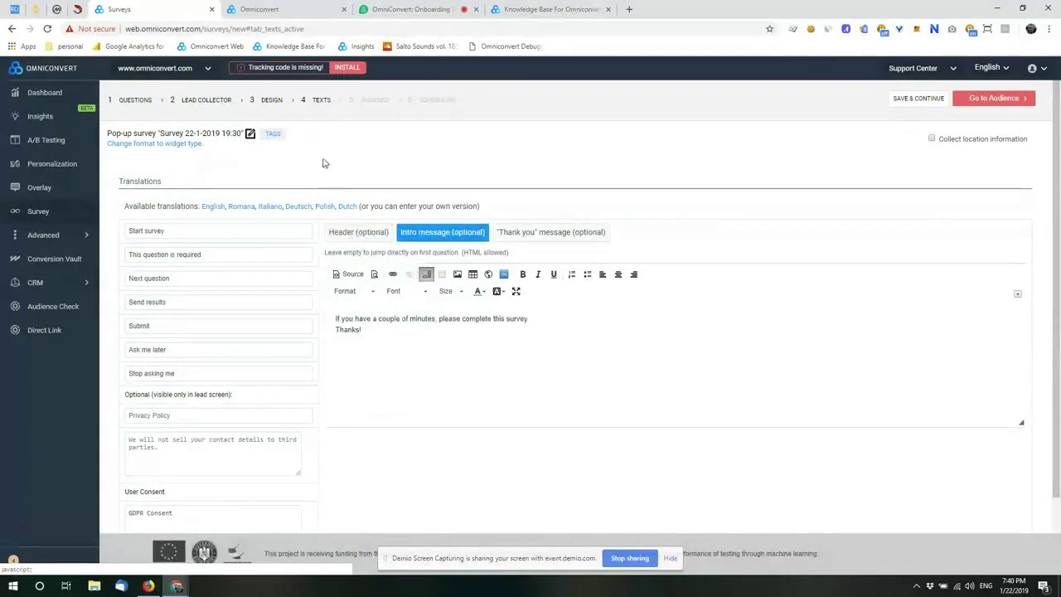
click(562, 235)
click(419, 235)
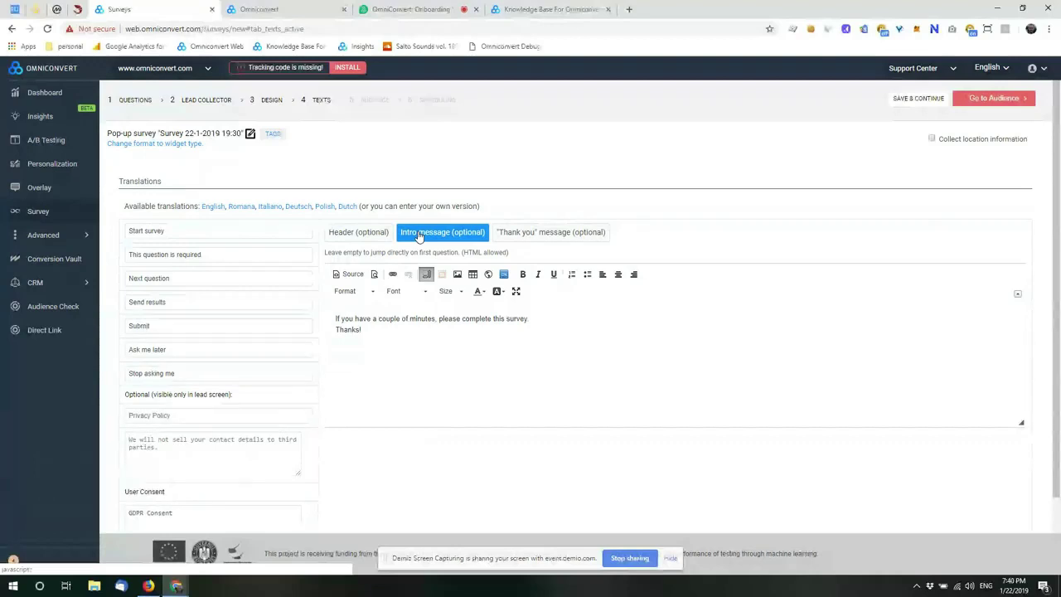
Step: Delete both lines of the intro message, preview the Design step, and return to Texts
drag(370, 344, 302, 321)
key(Delete)
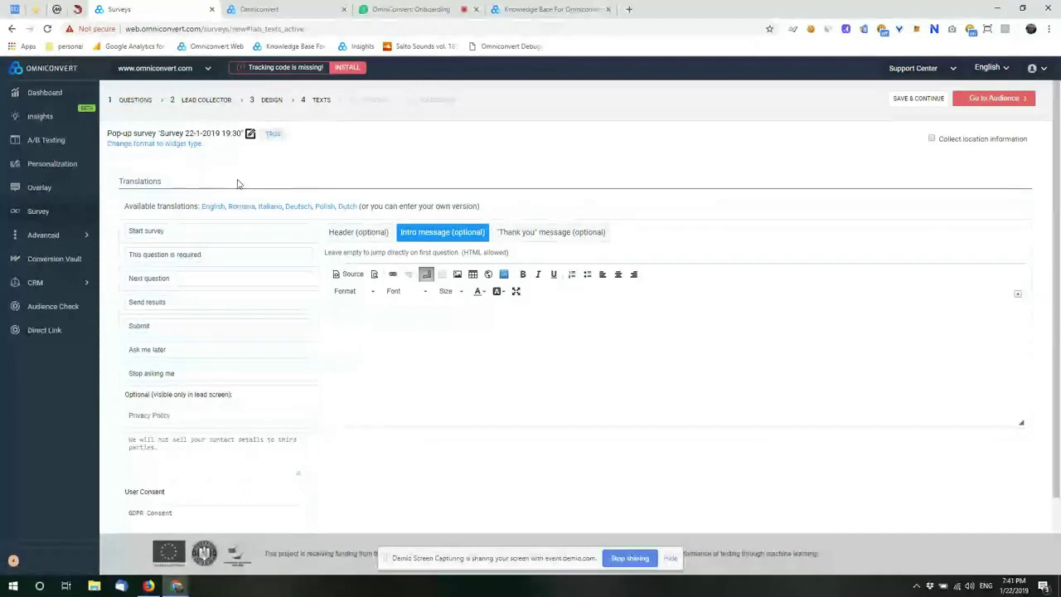
click(275, 101)
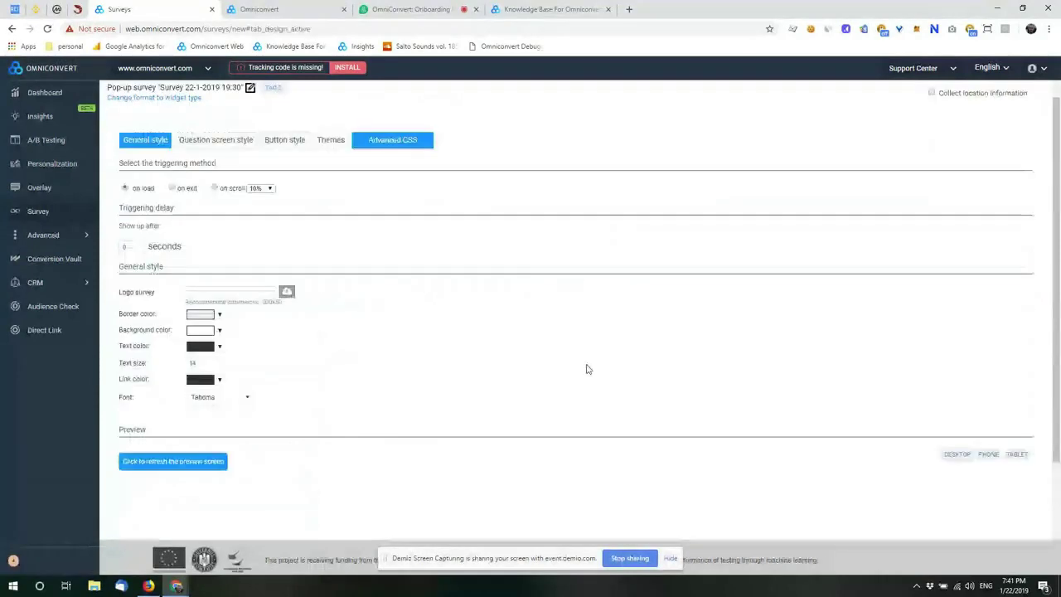
scroll(586, 368, down, 3)
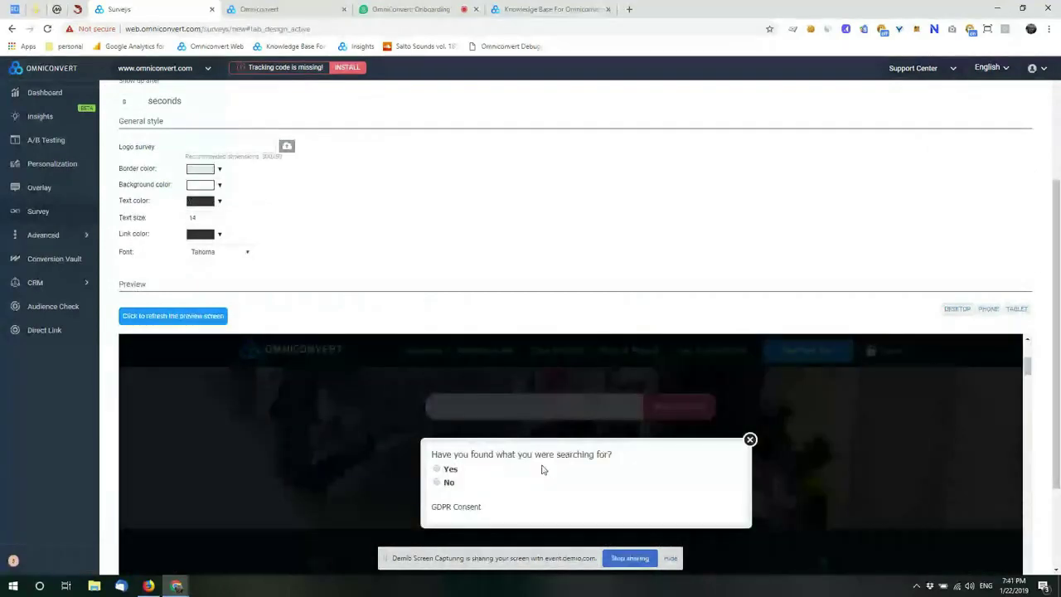
scroll(543, 470, up, 3)
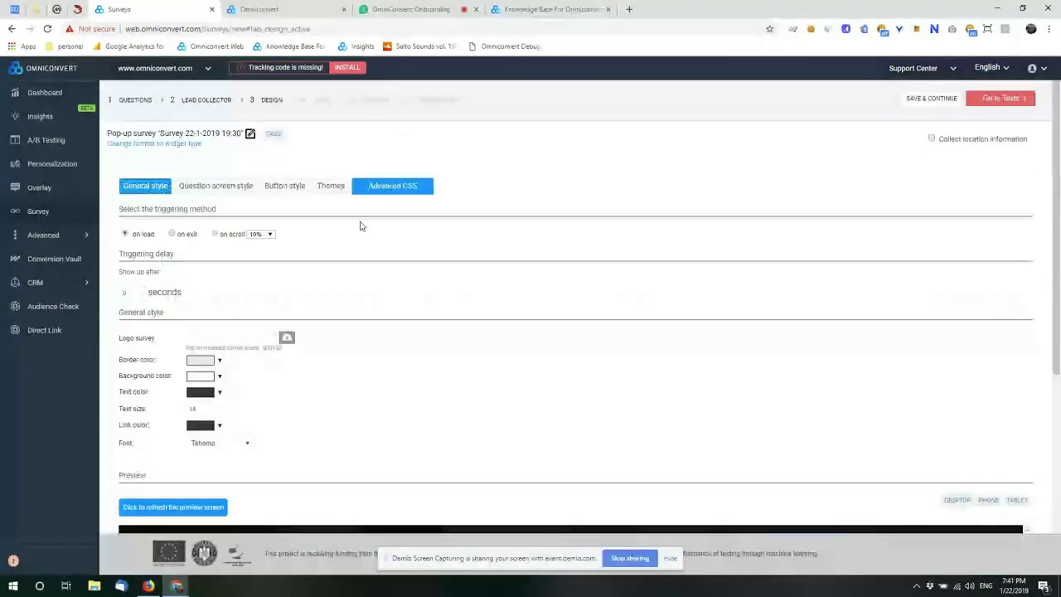
click(316, 99)
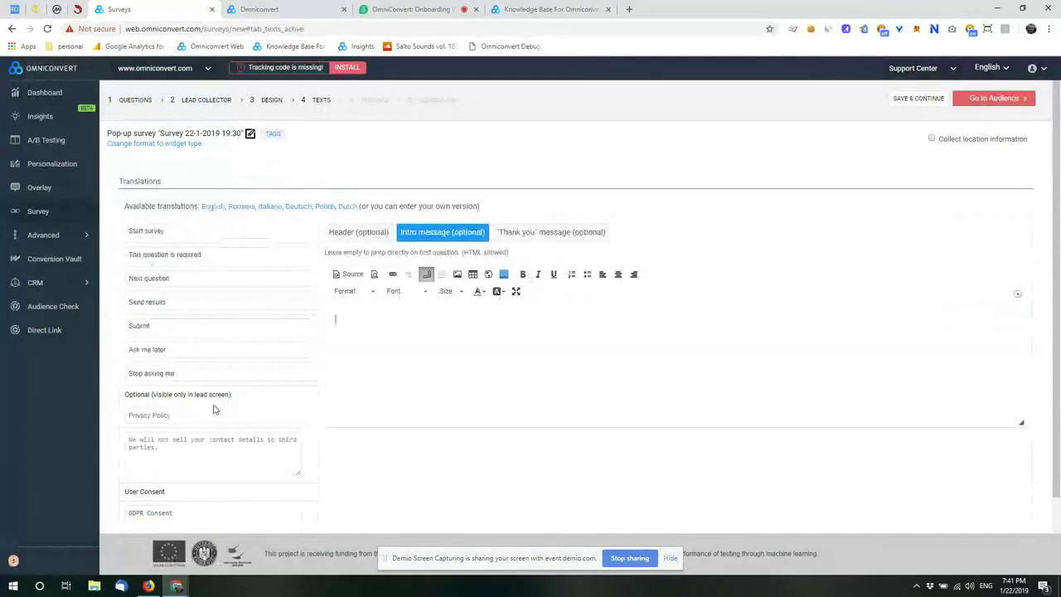
scroll(142, 404, down, 1)
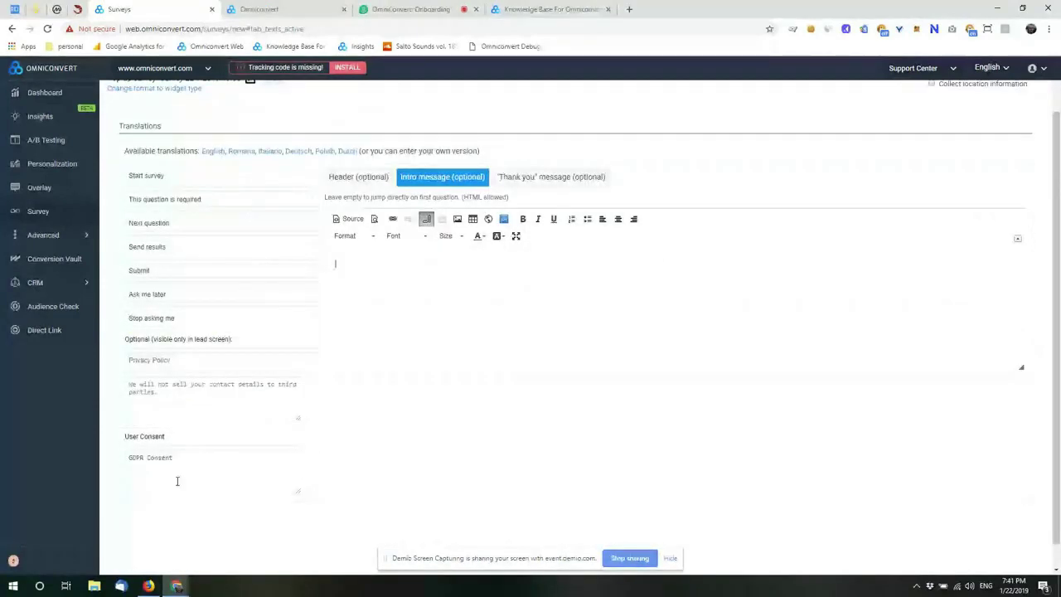
Step: On the Audience step, try different percentages of visitors included with the slider
scroll(373, 155, up, 1)
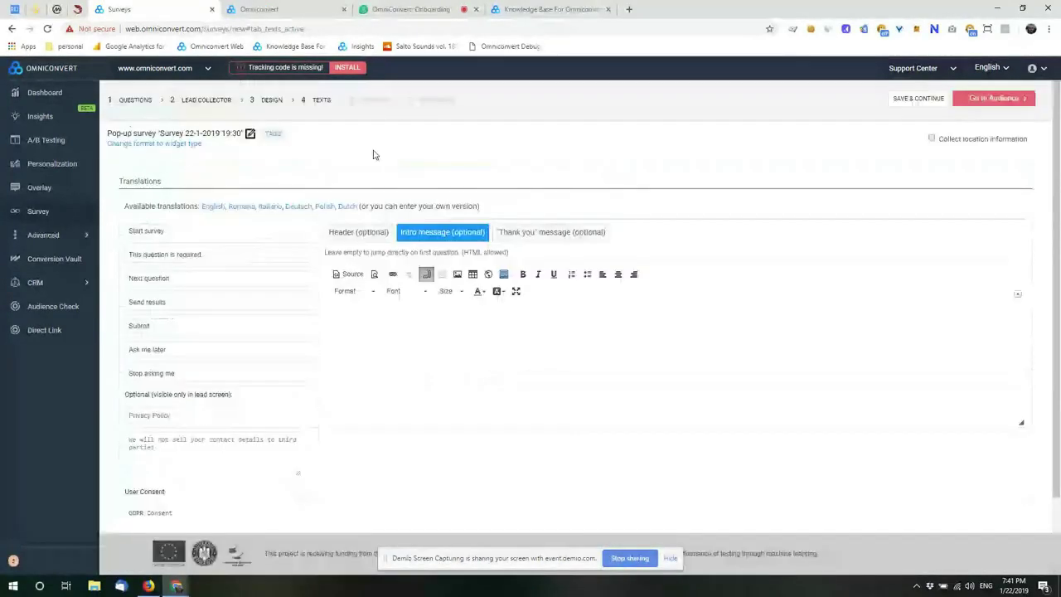
click(373, 100)
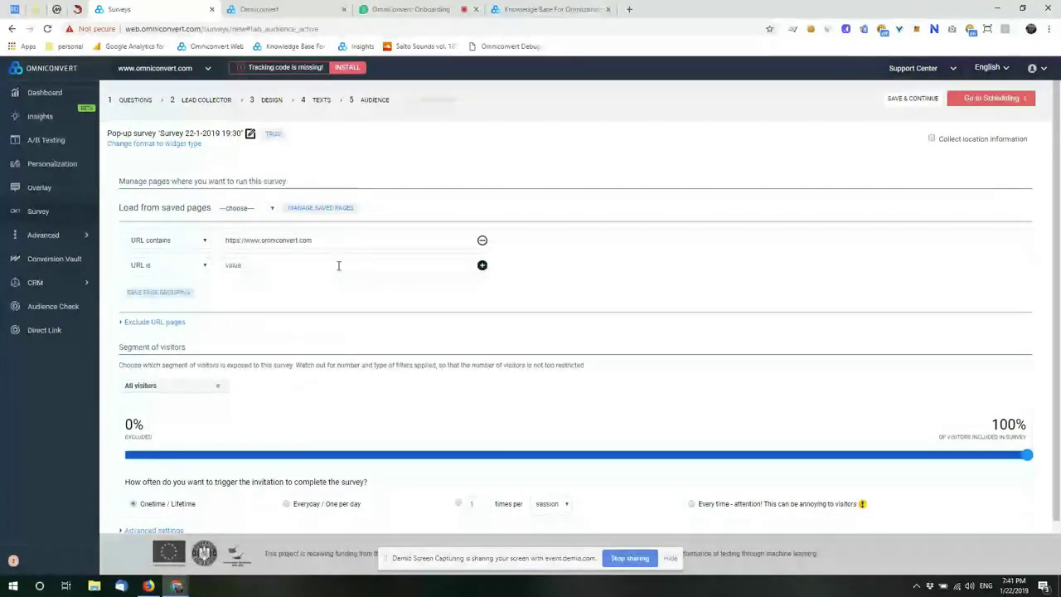
scroll(177, 279, down, 1)
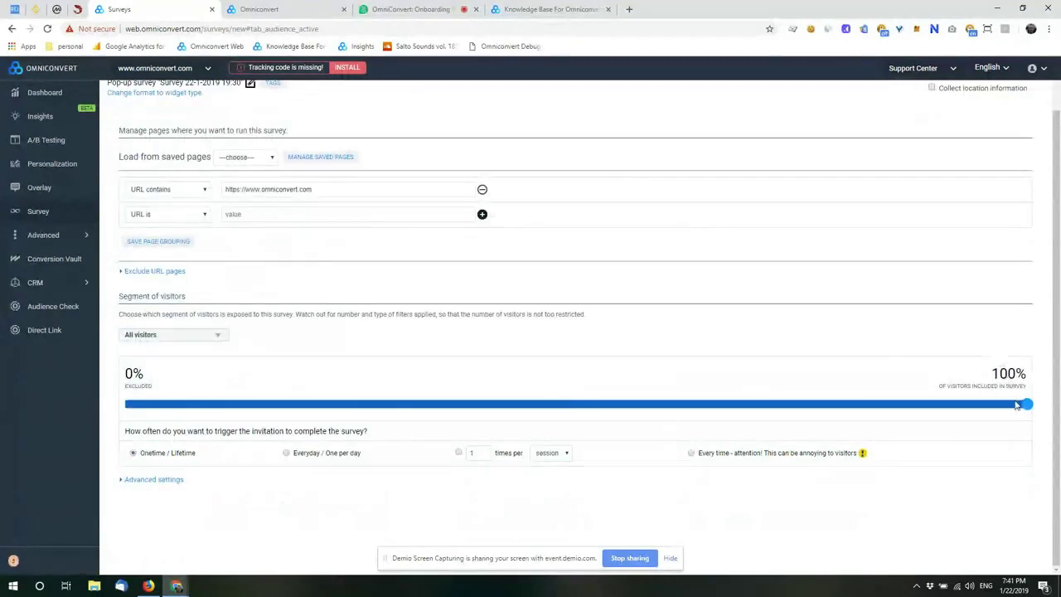
drag(1026, 403, 1019, 434)
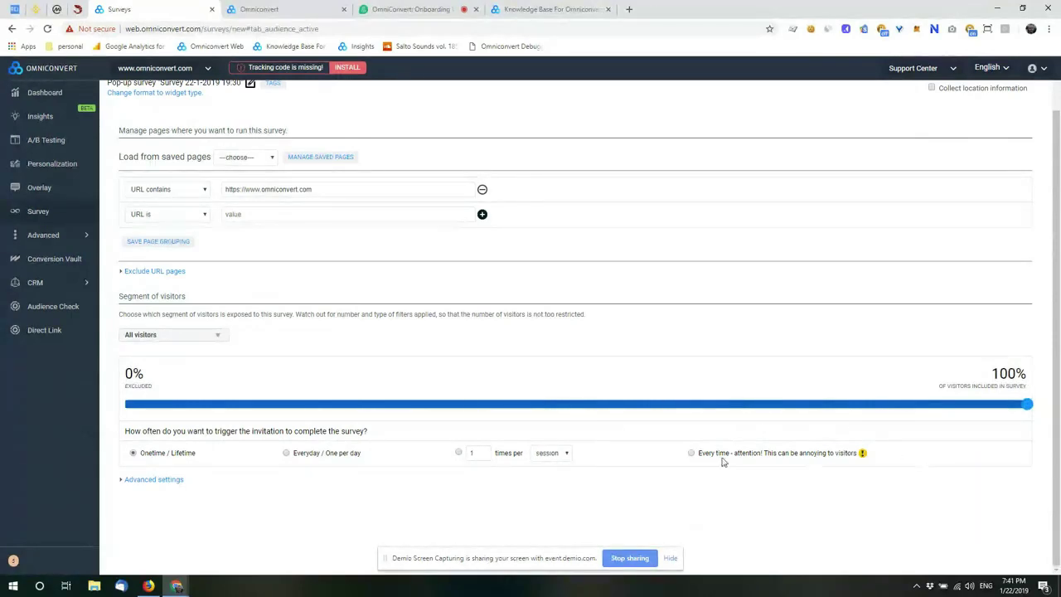
Step: Expand the audience advanced settings, then continue to the Scheduling step
click(153, 480)
scroll(409, 461, down, 2)
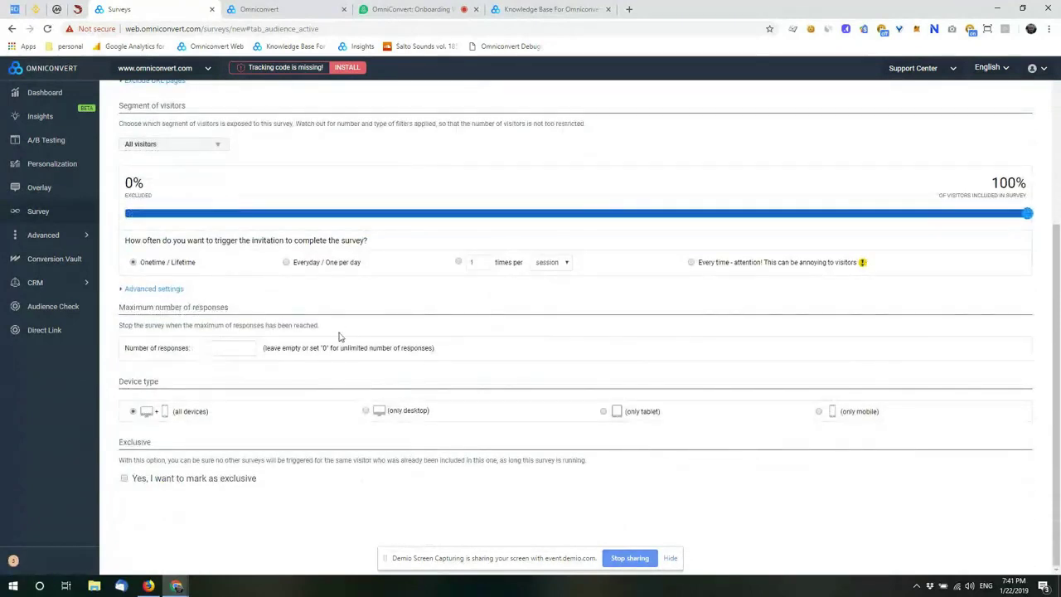
scroll(418, 146, up, 3)
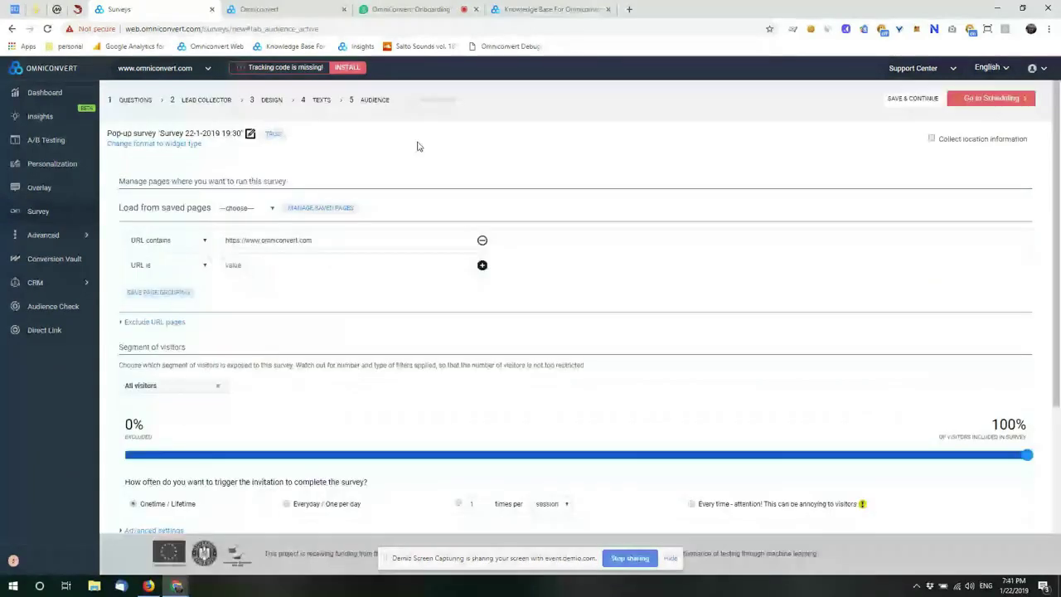
click(431, 106)
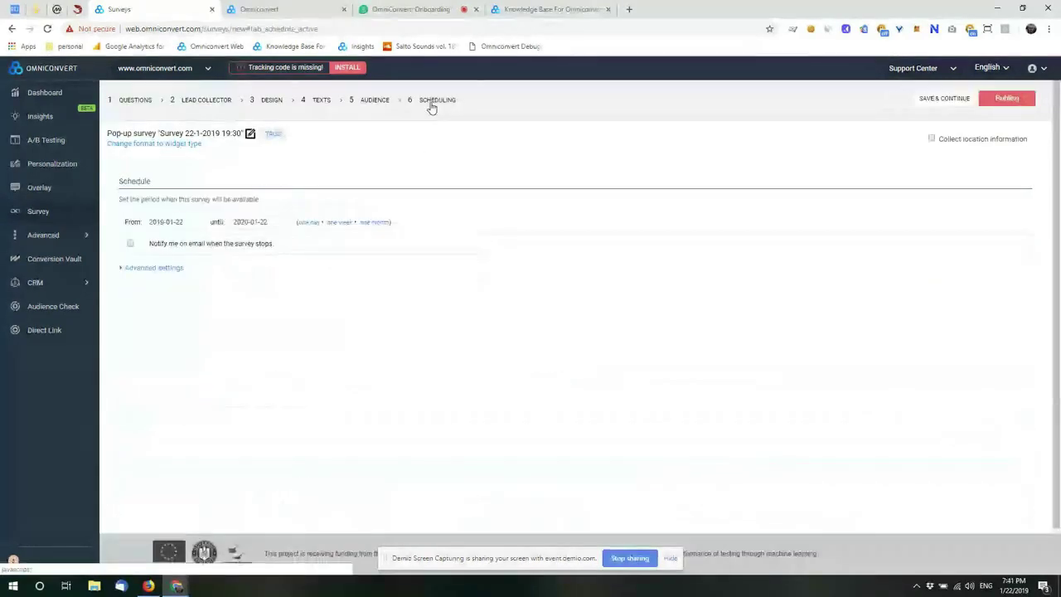
Step: Reveal the schedule's excluded days, hour intervals and timezone options, then switch to the Demio webinar tab
click(154, 267)
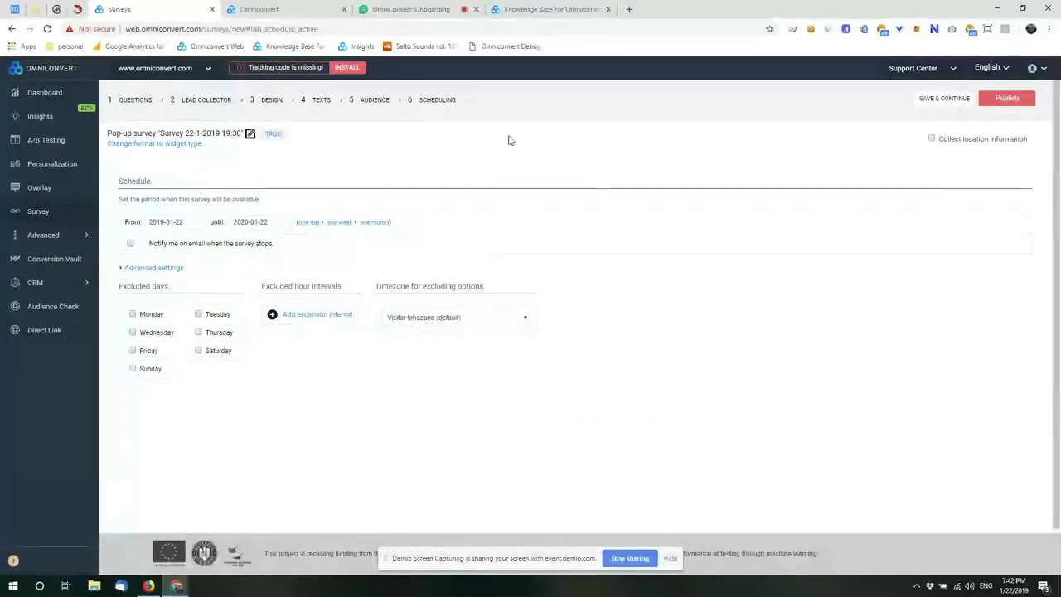
click(406, 9)
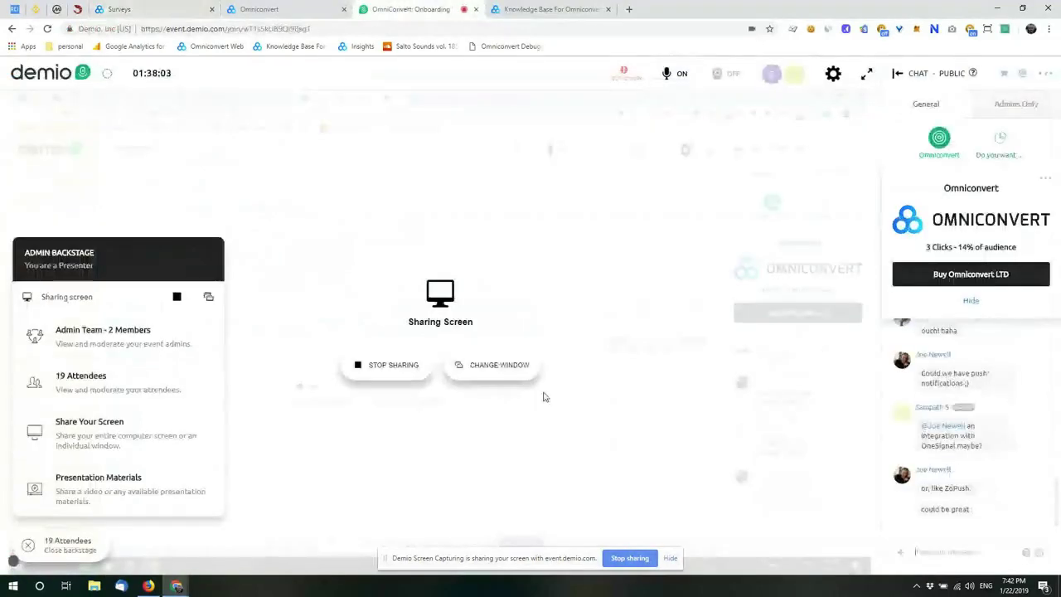
scroll(1004, 397, up, 1)
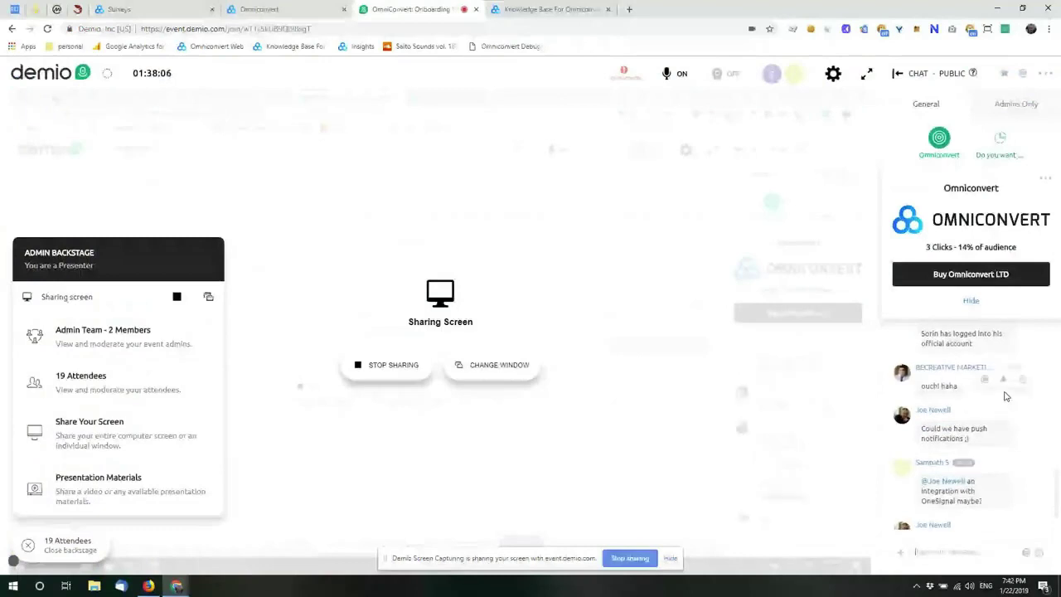
scroll(1005, 397, up, 1)
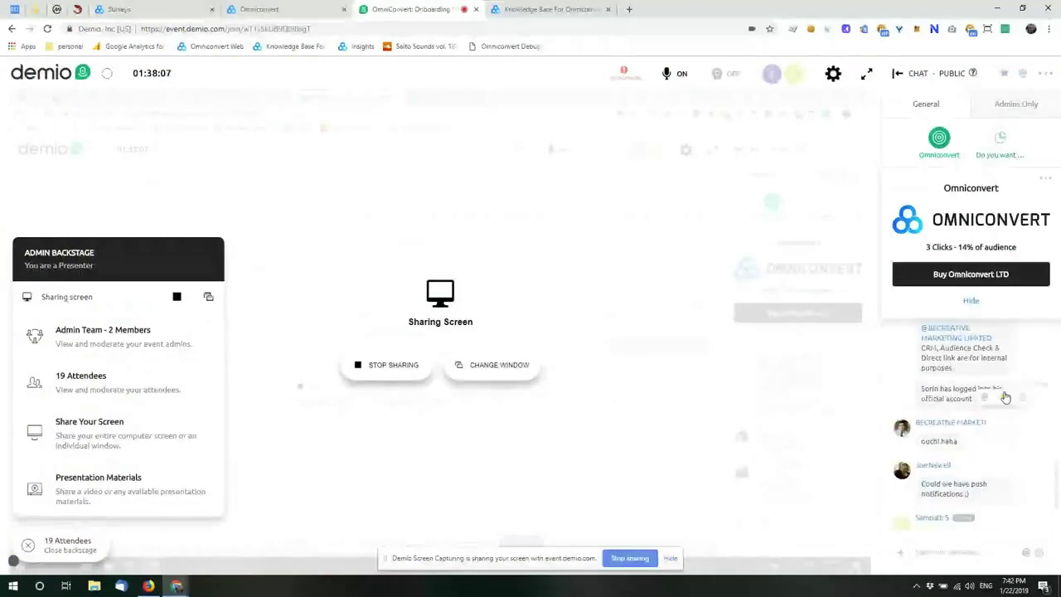
scroll(1005, 396, up, 1)
scroll(1005, 397, up, 1)
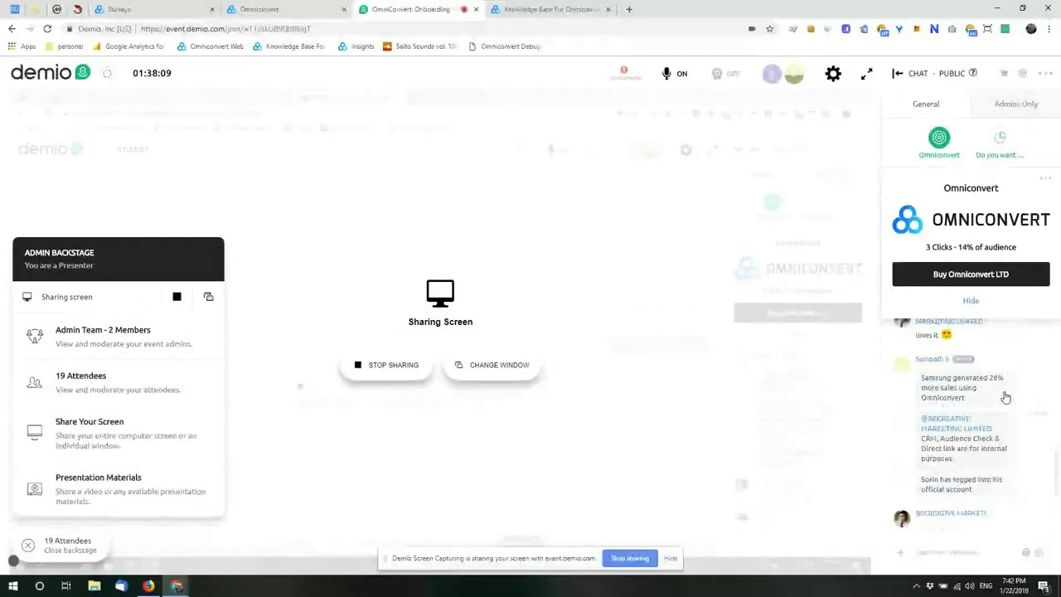
scroll(1005, 397, up, 2)
scroll(1004, 397, up, 1)
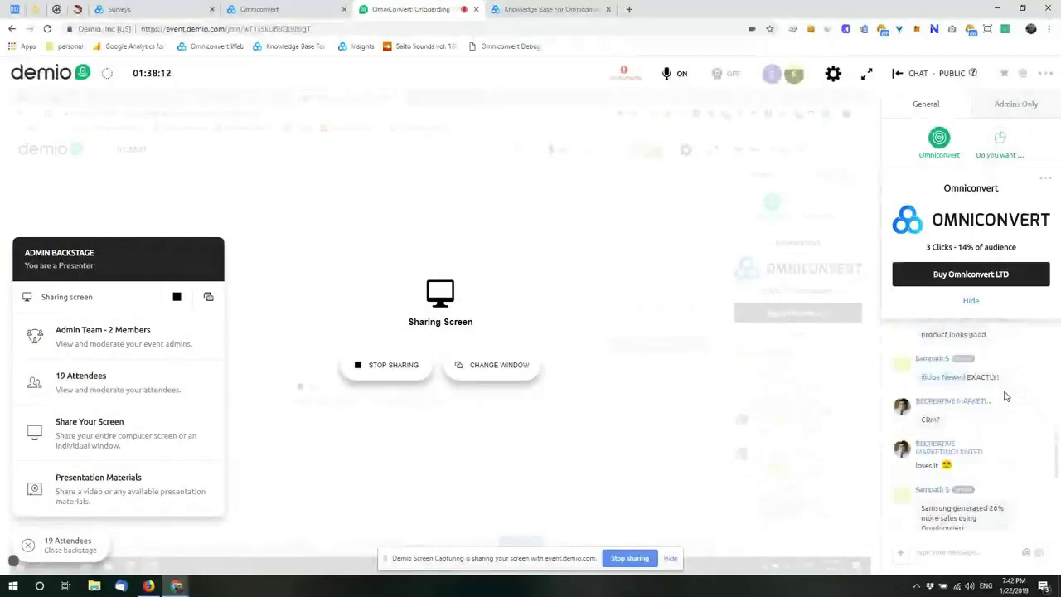
scroll(1005, 397, down, 3)
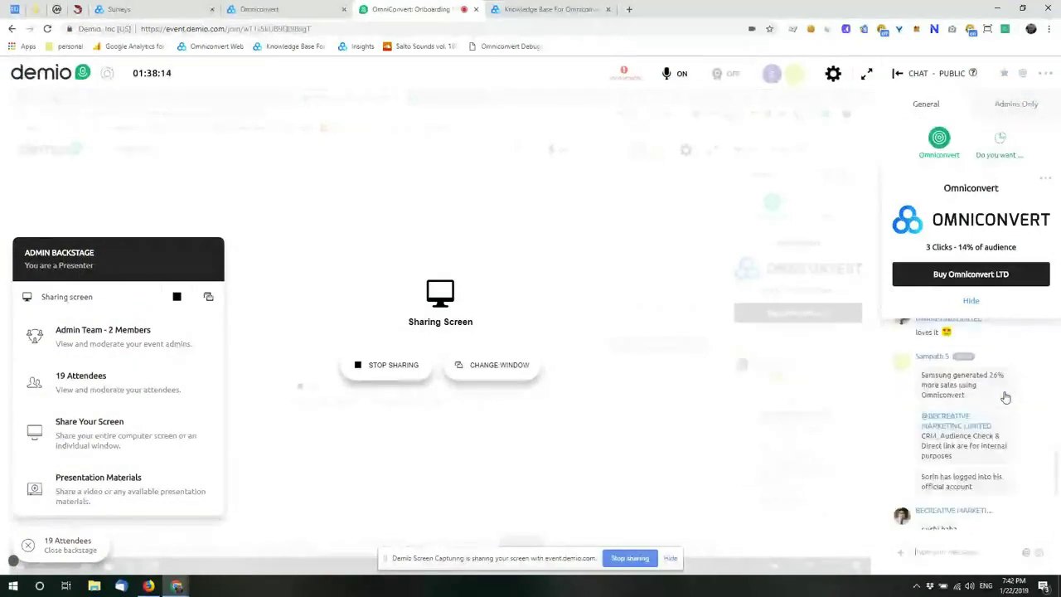
scroll(1005, 397, down, 3)
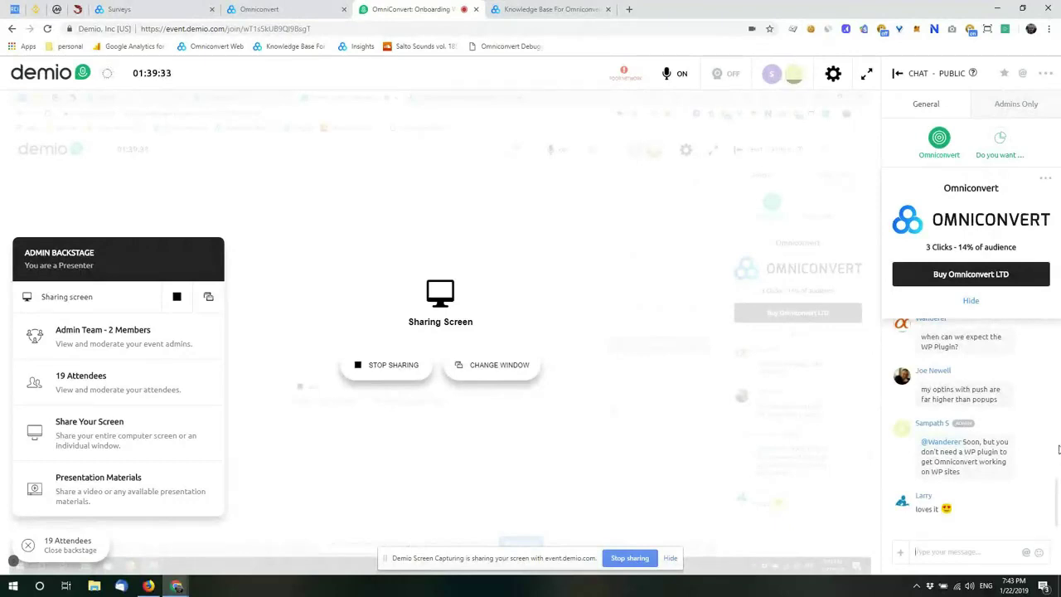
Step: Return to the Omniconvert survey's Scheduling page from the install page tab
click(267, 9)
click(138, 13)
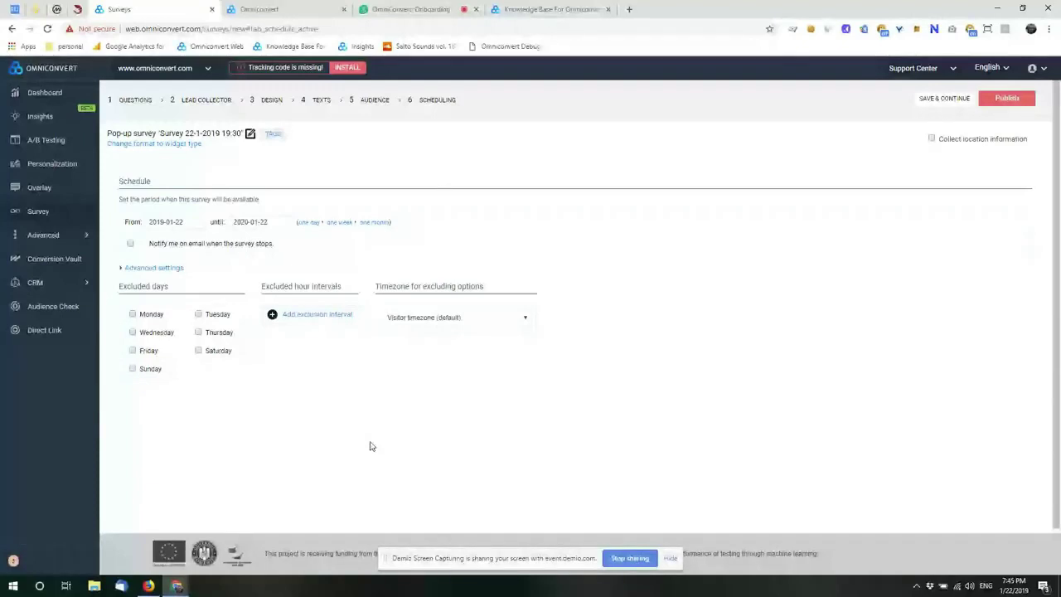
click(424, 7)
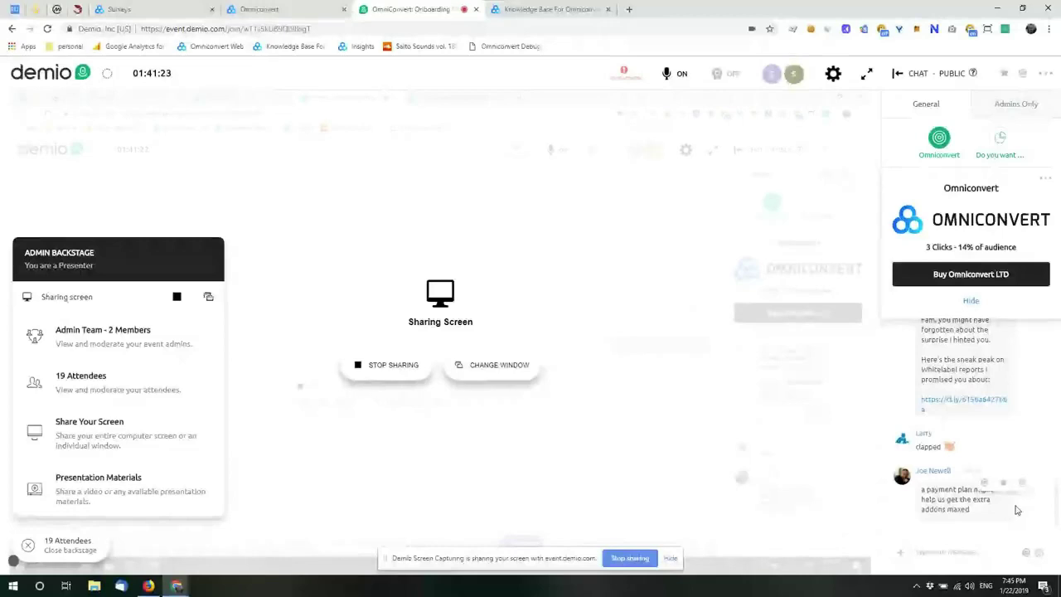
scroll(1017, 510, up, 1)
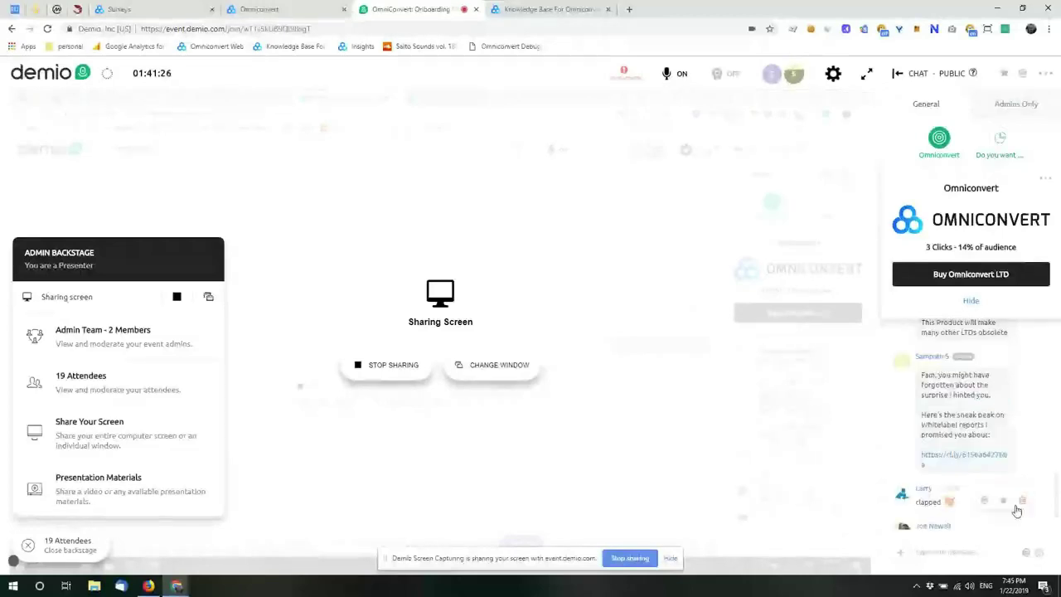
scroll(1017, 509, up, 1)
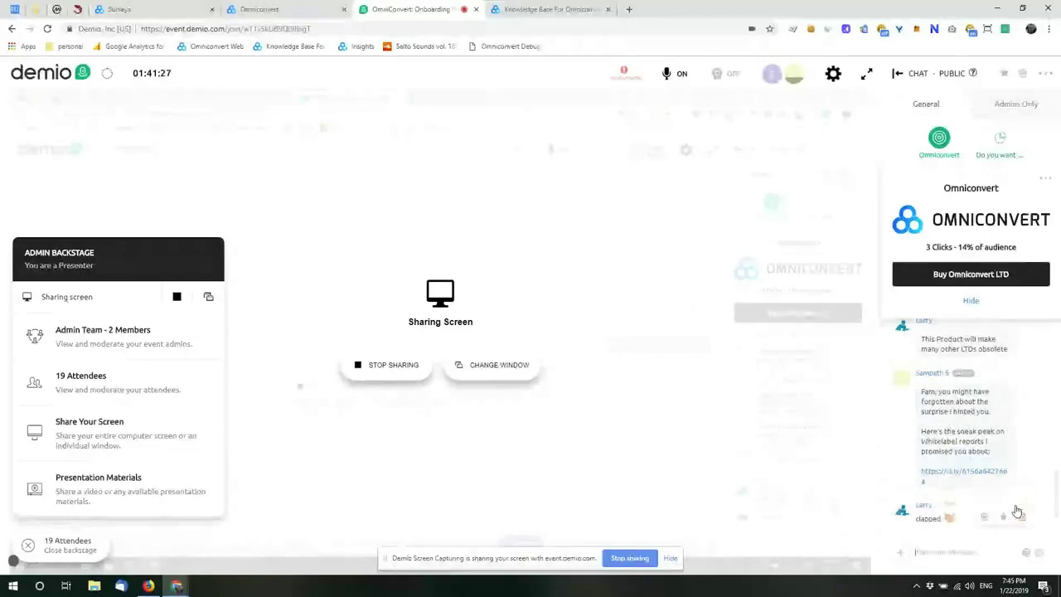
scroll(1017, 510, up, 1)
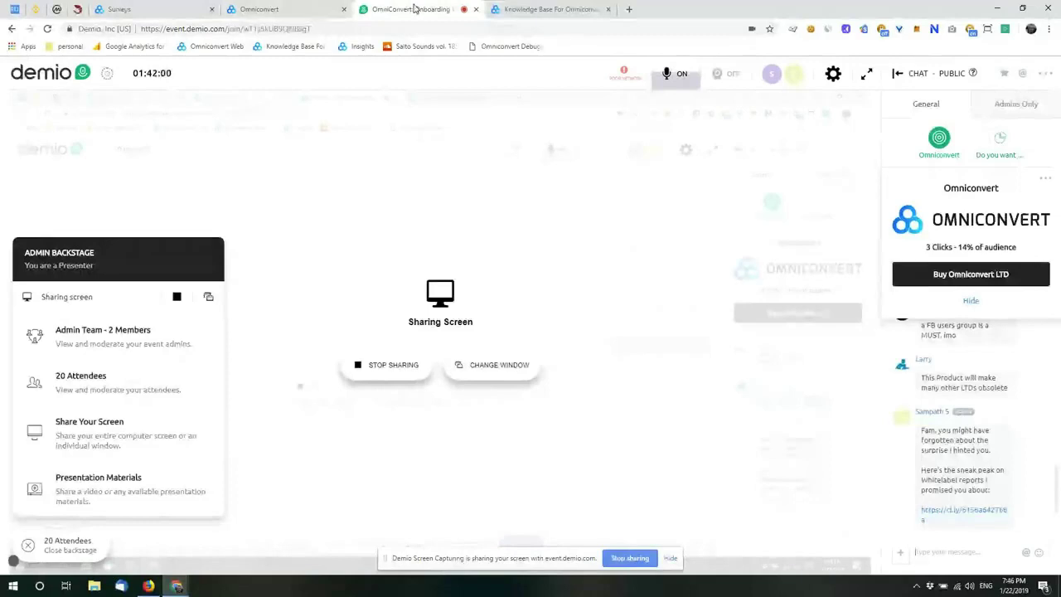
Step: Browse the Knowledge Base homepage categories, from Getting started to Experiment Ideas
click(551, 9)
scroll(412, 229, up, 3)
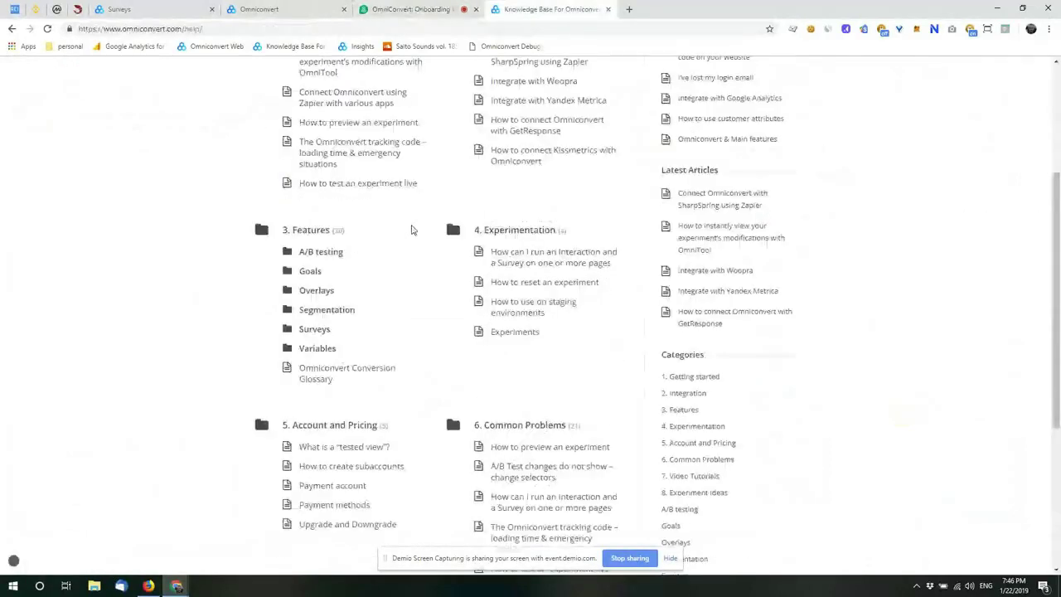
scroll(412, 230, up, 1)
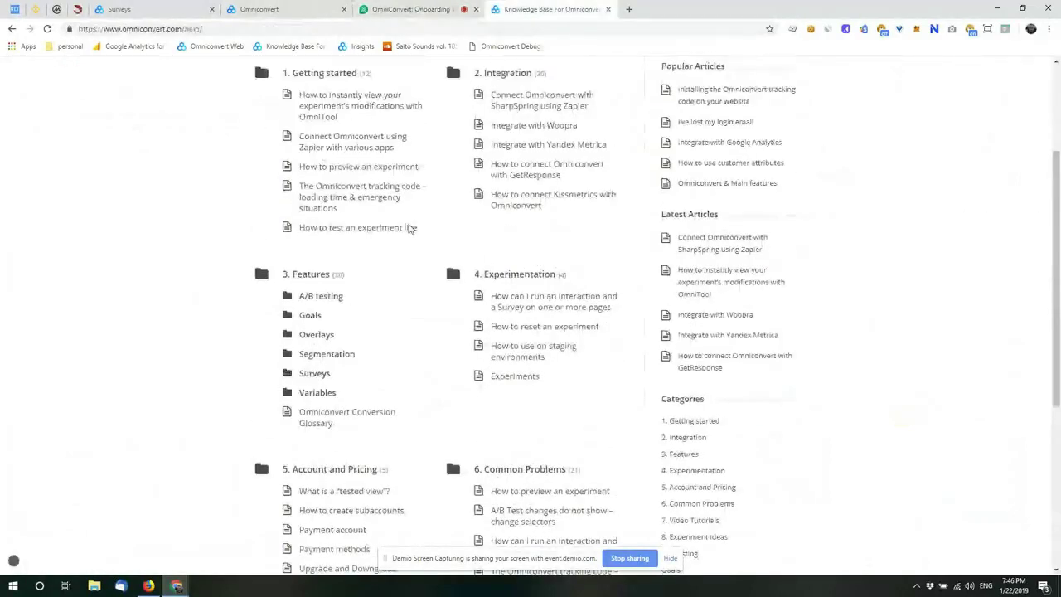
scroll(410, 229, down, 4)
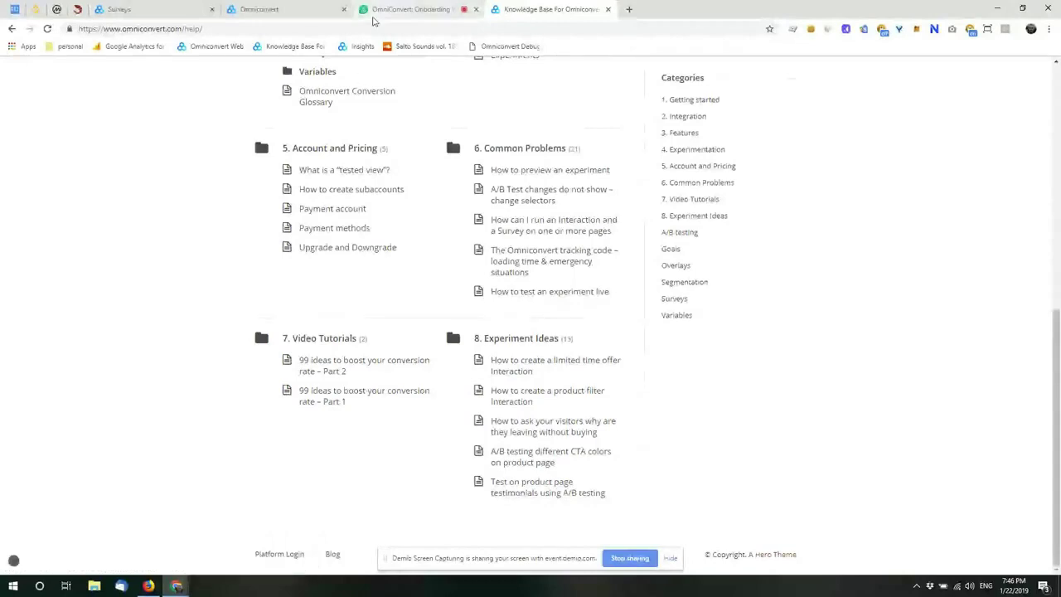
Step: Open Support Center > Experiment Debugger and drag the Omniconvert Debugger bookmarklet to the bookmarks bar
click(253, 8)
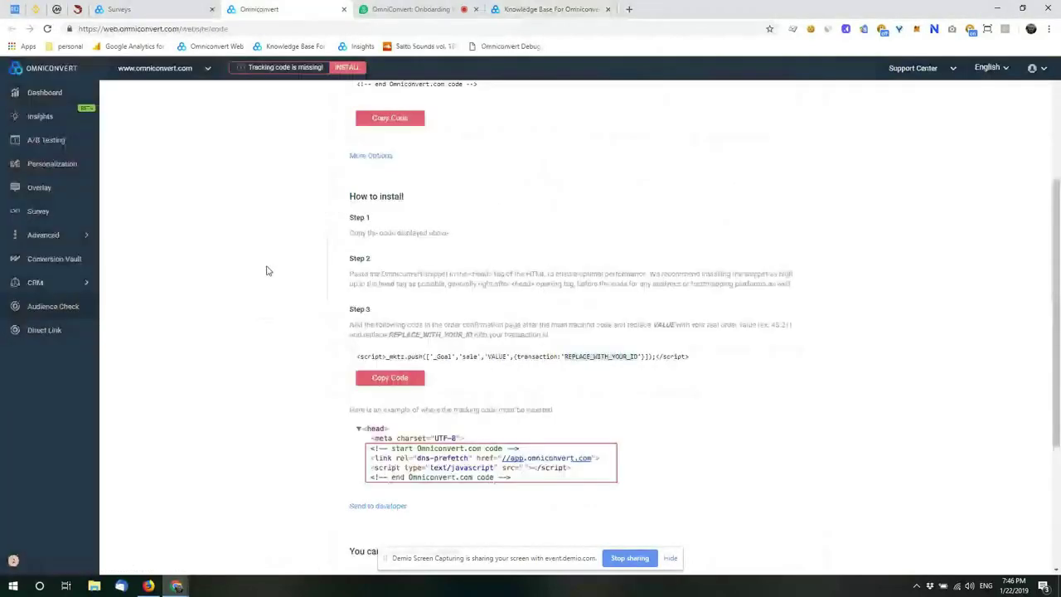
scroll(814, 198, up, 3)
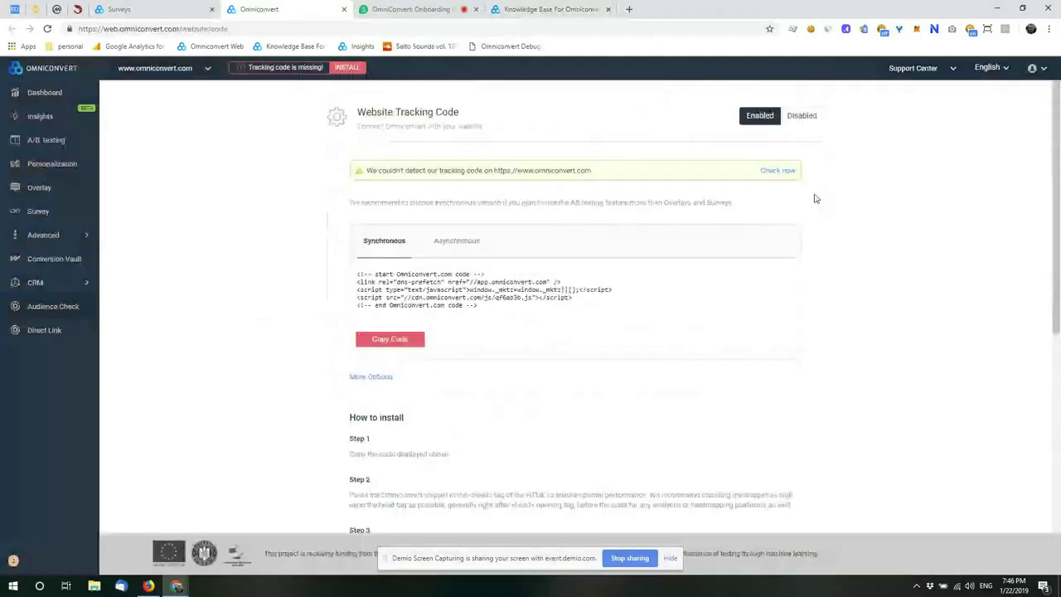
click(915, 70)
click(909, 120)
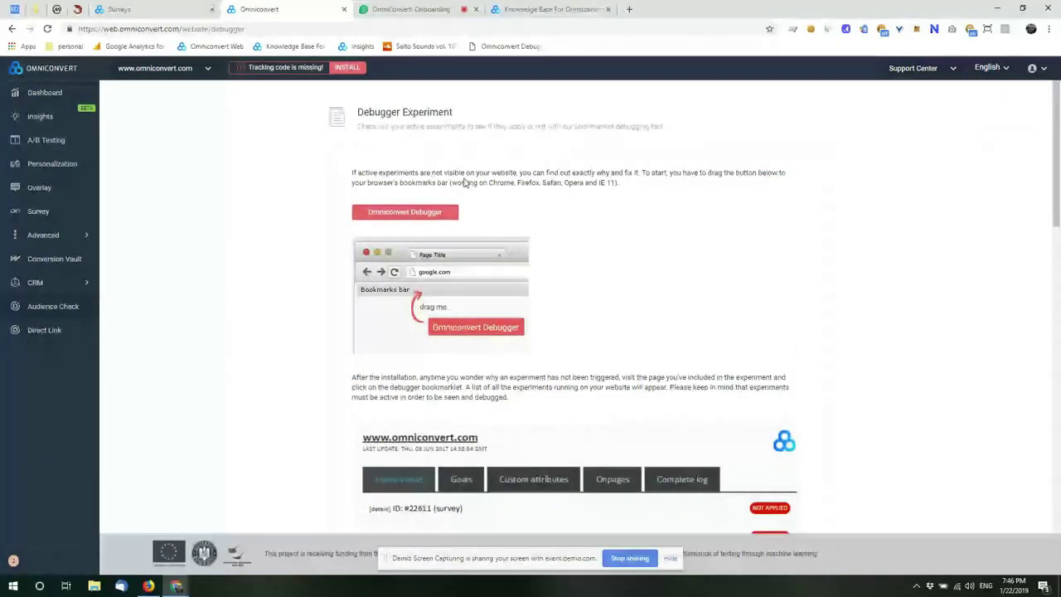
drag(441, 217, 494, 50)
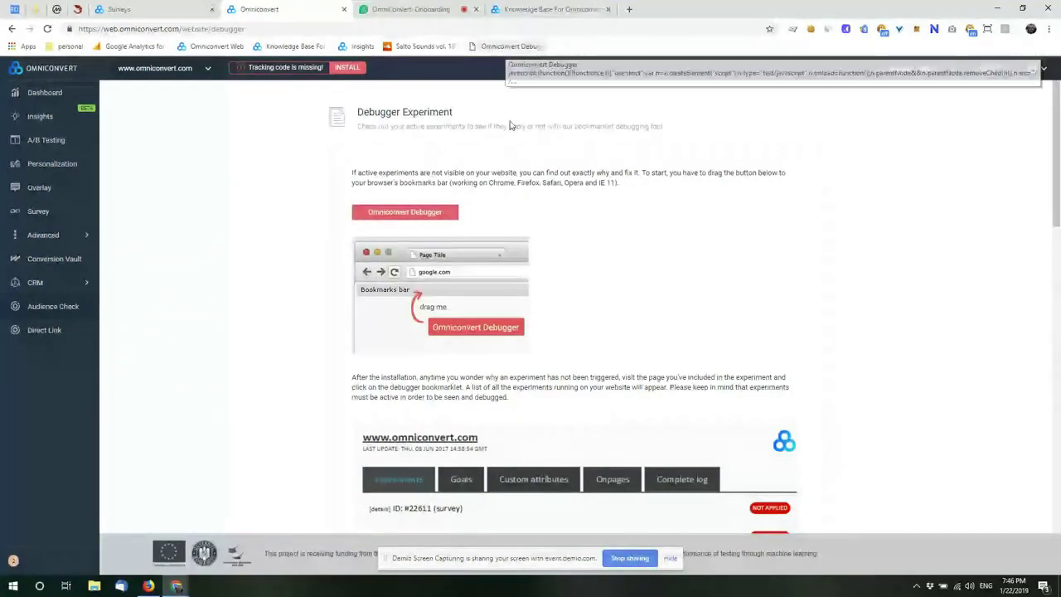
scroll(597, 296, down, 1)
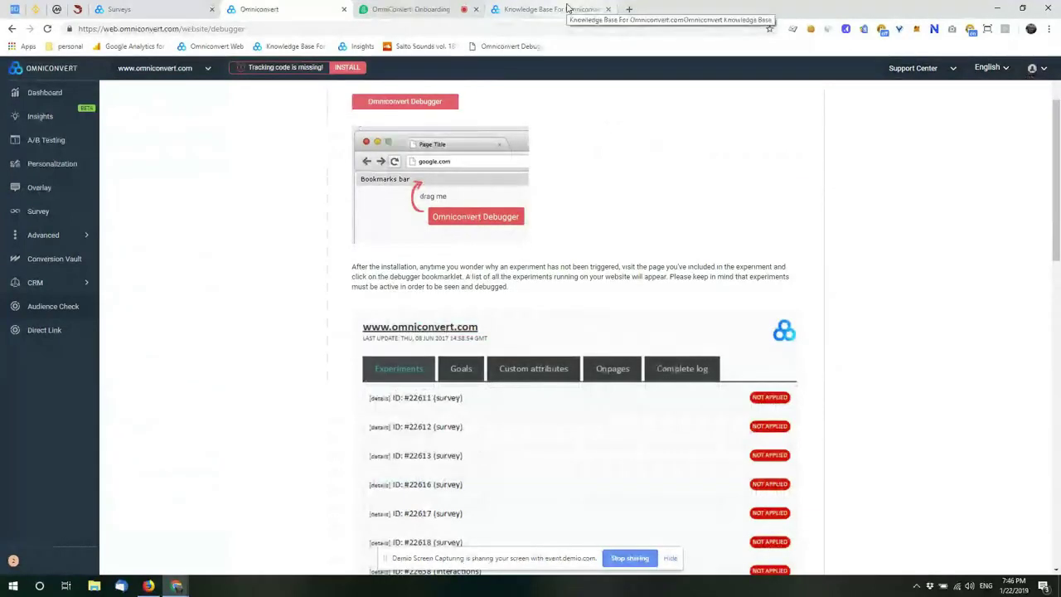
Step: Remove 'help/' from the Knowledge Base tab's URL to load the omniconvert.com homepage
click(568, 8)
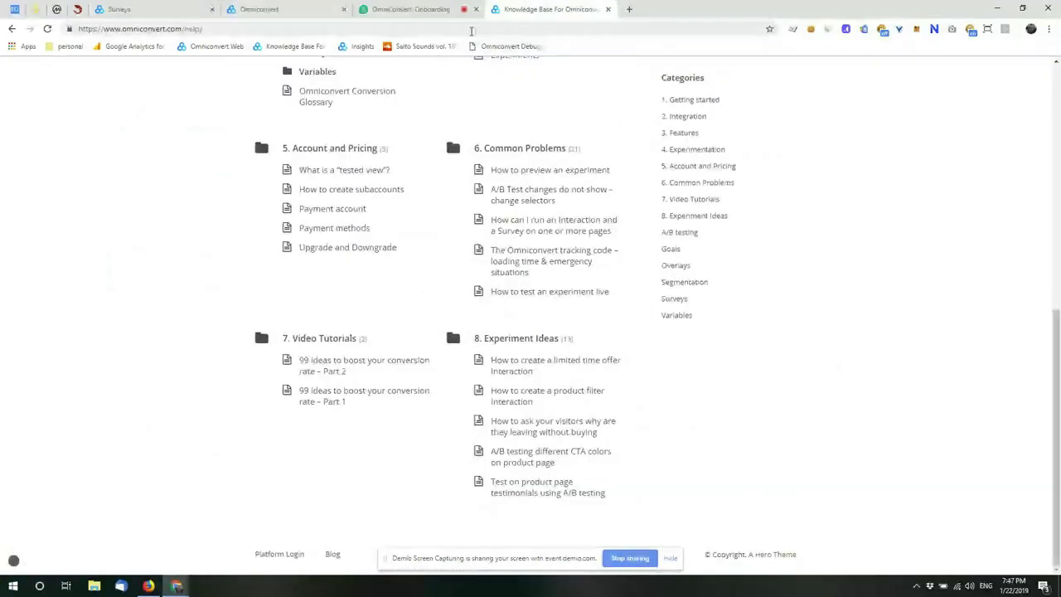
click(471, 31)
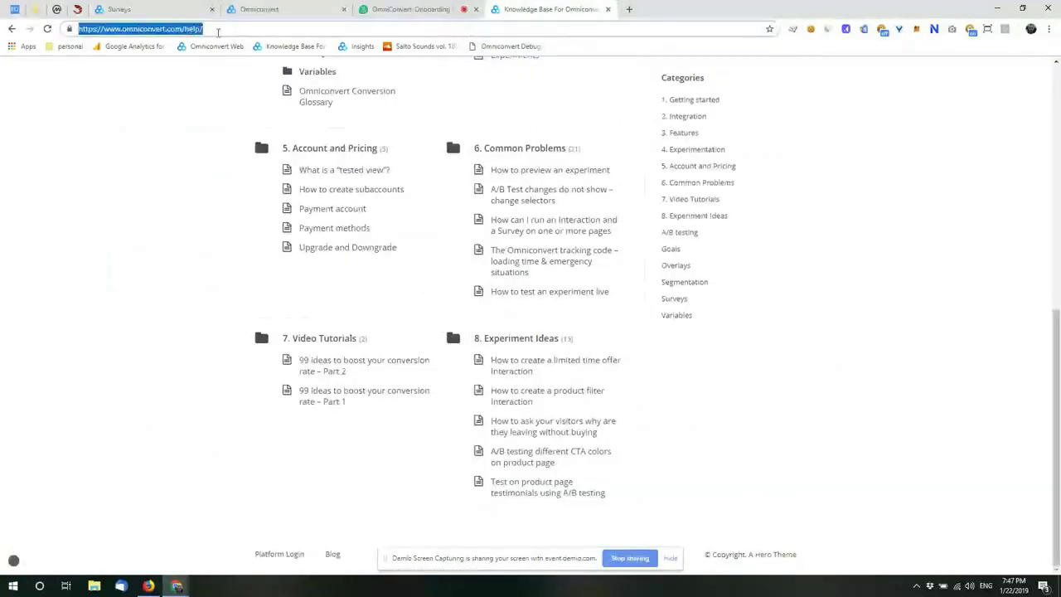
drag(471, 30, 182, 31)
key(BackSpace)
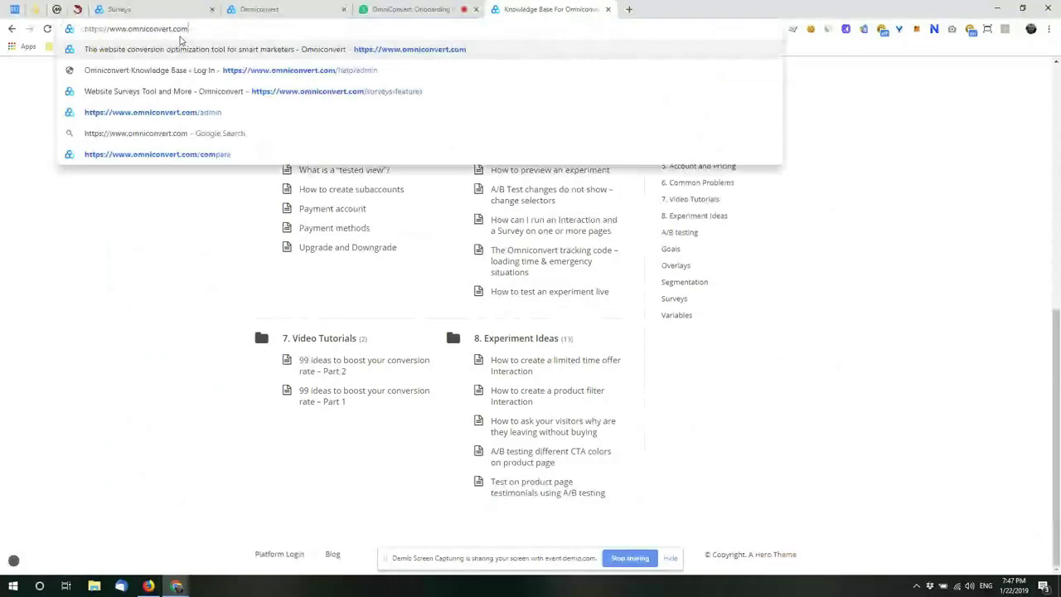
key(Return)
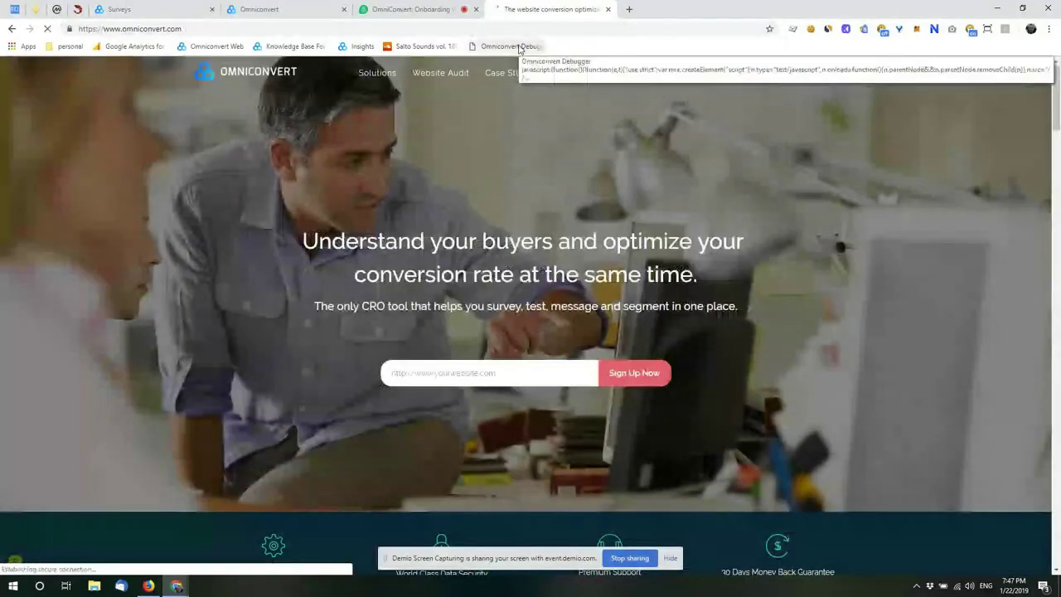
click(286, 12)
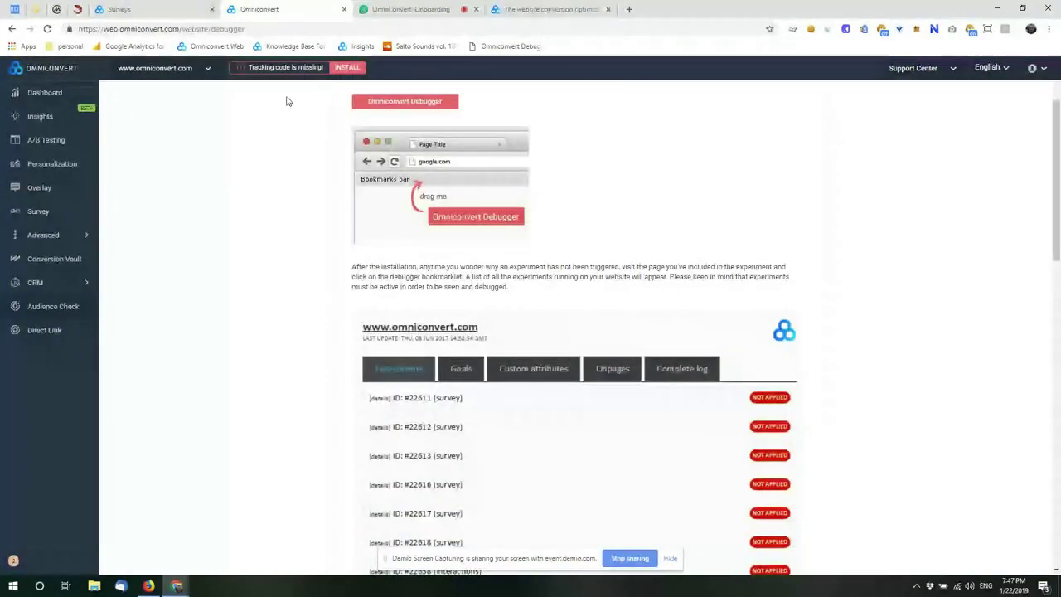
click(559, 11)
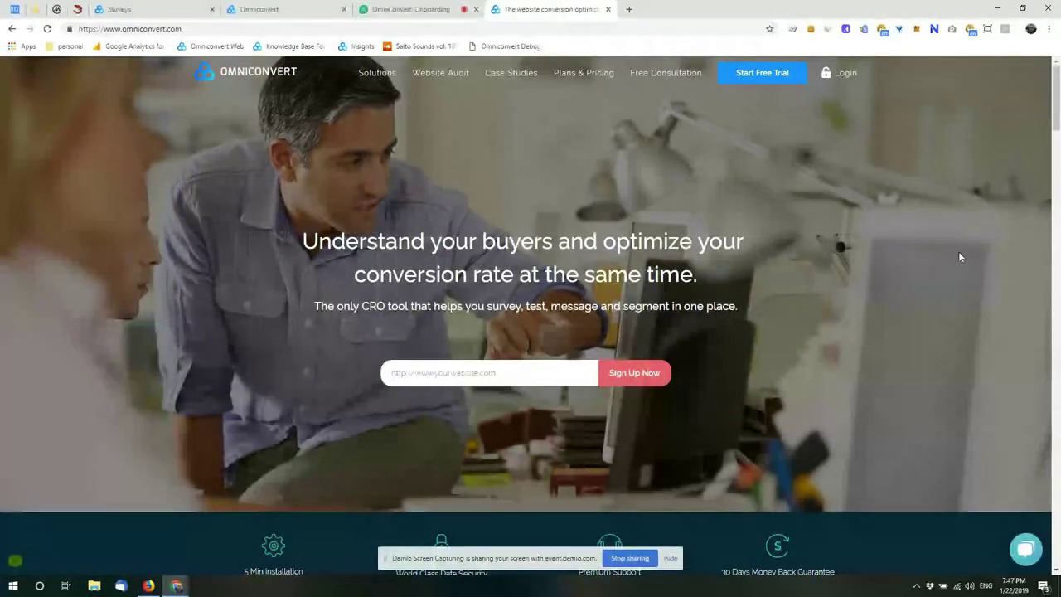
Step: Run the Omniconvert Debugger bookmark on omniconvert.com and scroll its Not Applied experiment list, including #34442
click(496, 52)
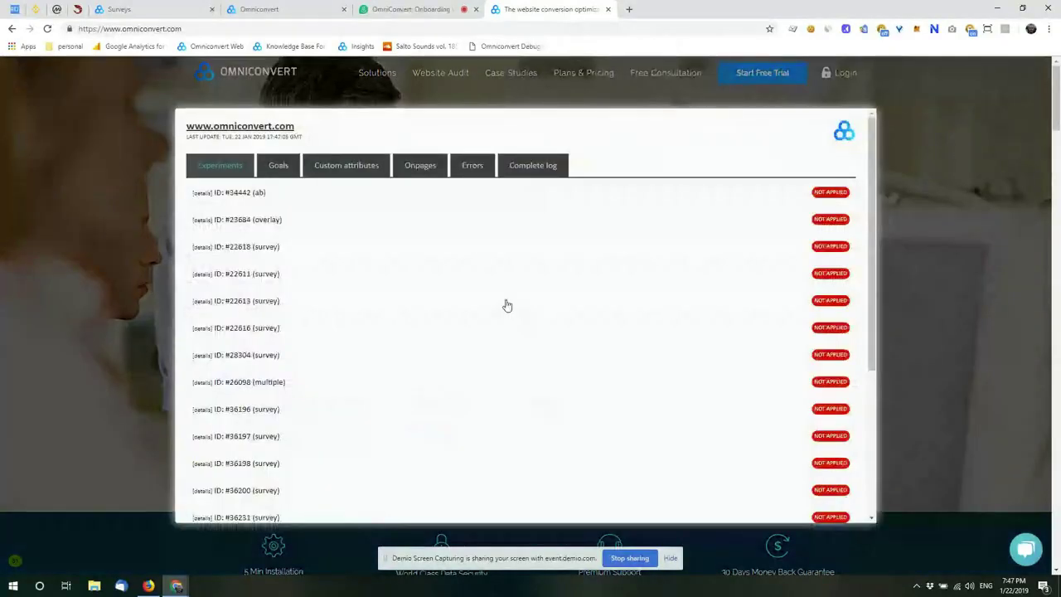
scroll(507, 306, down, 3)
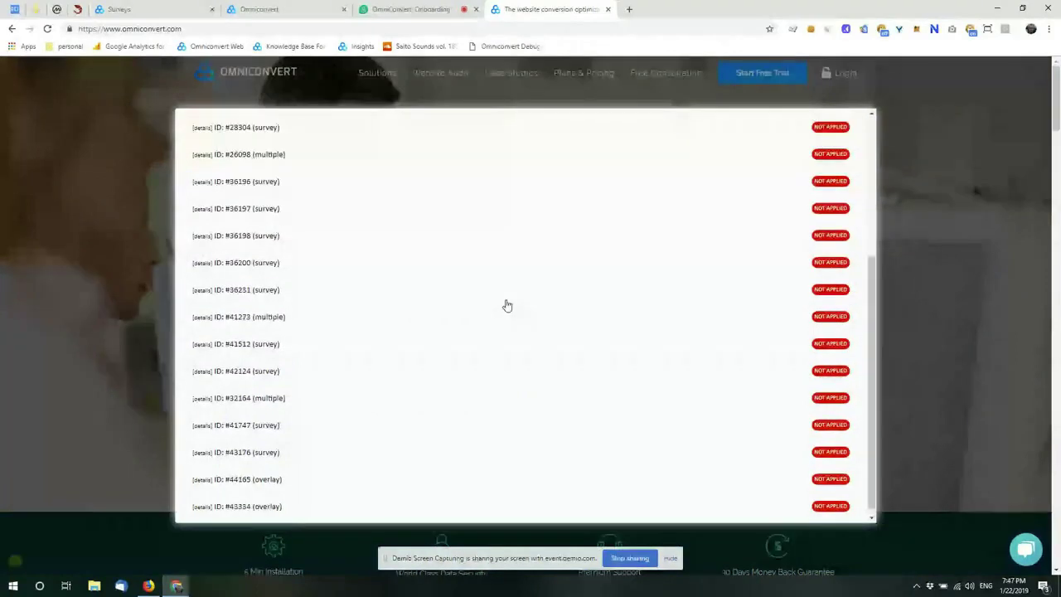
scroll(507, 306, up, 3)
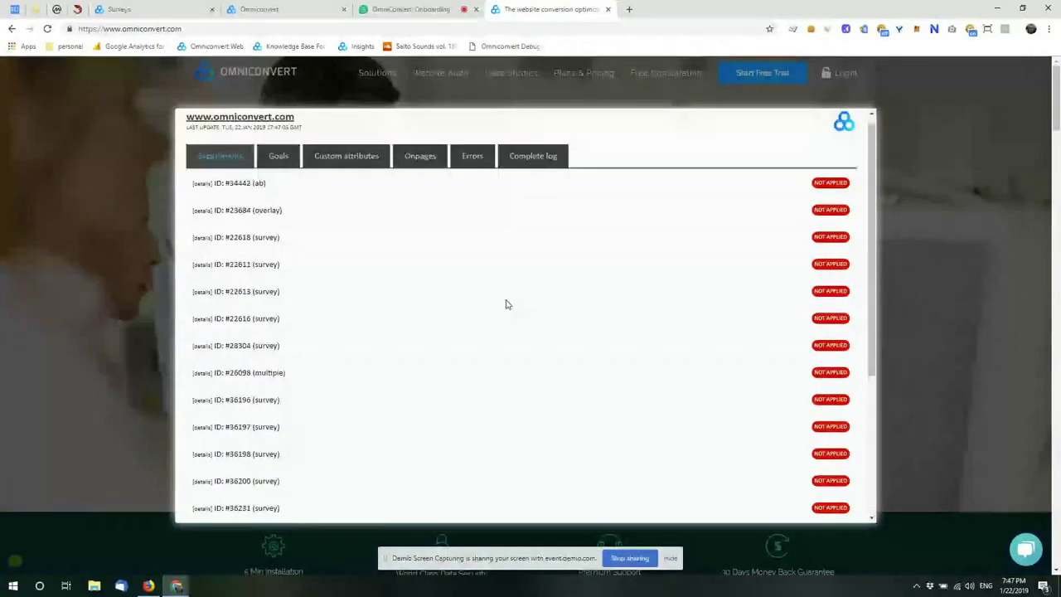
scroll(507, 305, up, 1)
scroll(507, 305, down, 3)
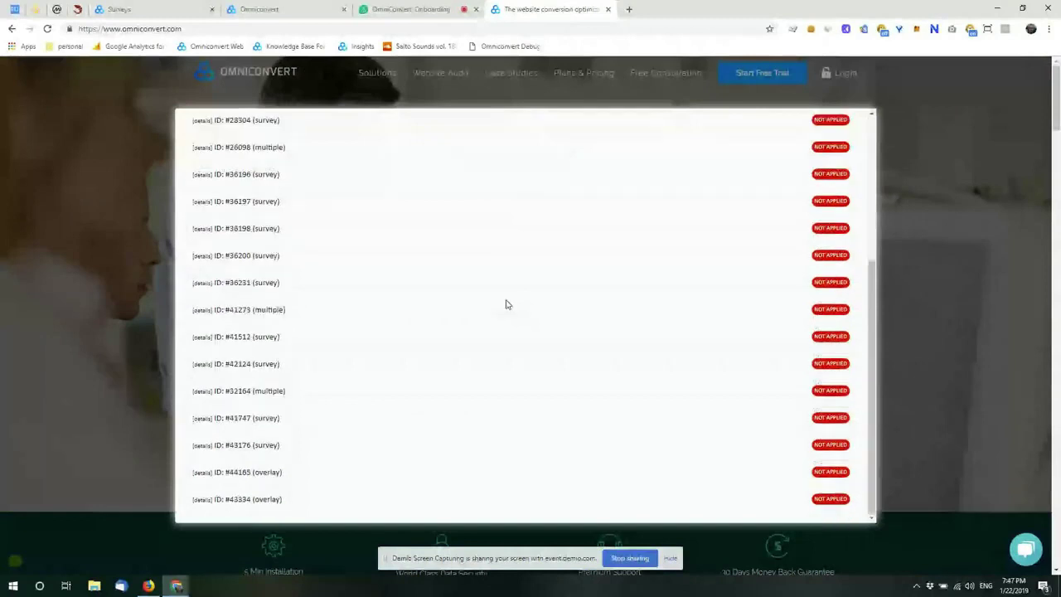
scroll(507, 305, up, 1)
scroll(508, 305, up, 3)
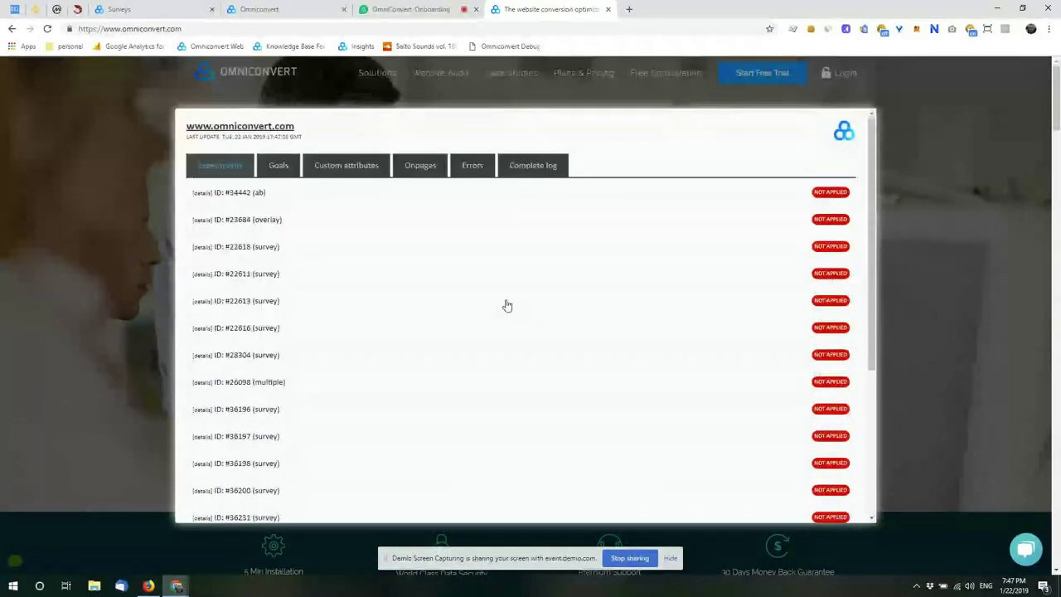
scroll(507, 306, down, 3)
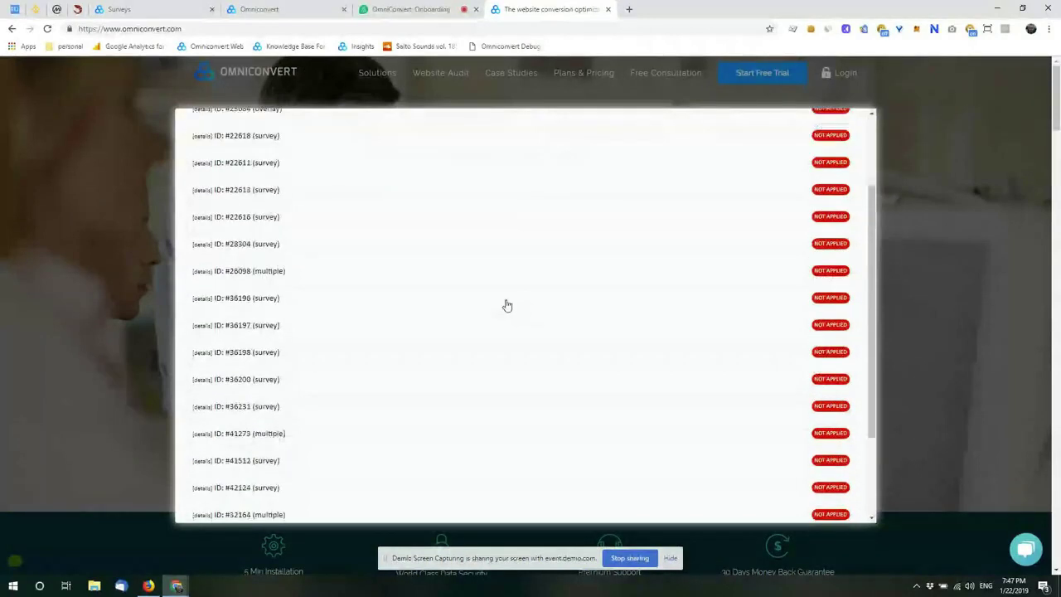
scroll(507, 305, up, 1)
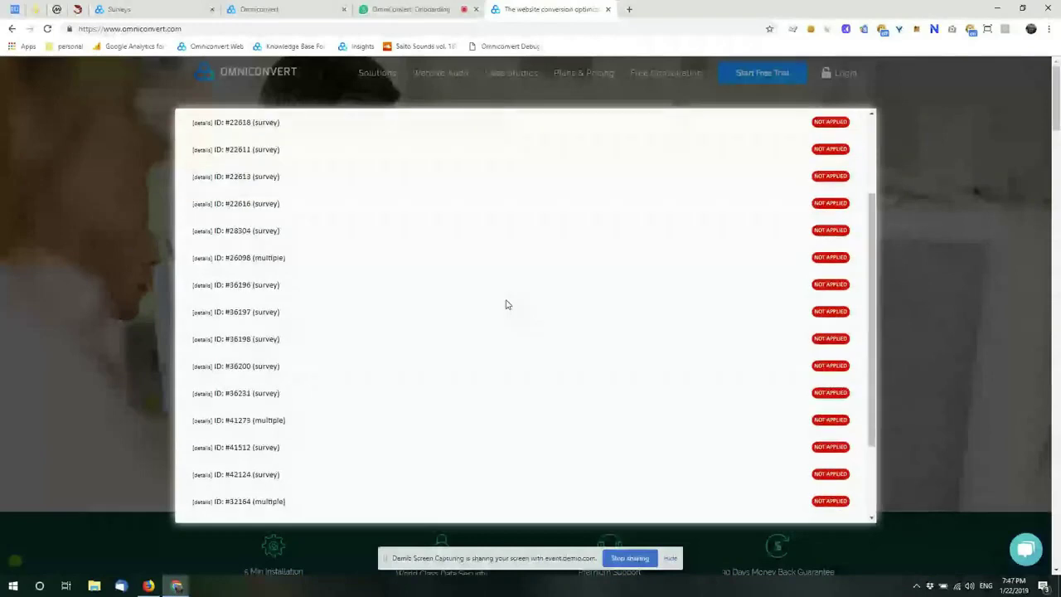
scroll(507, 305, up, 2)
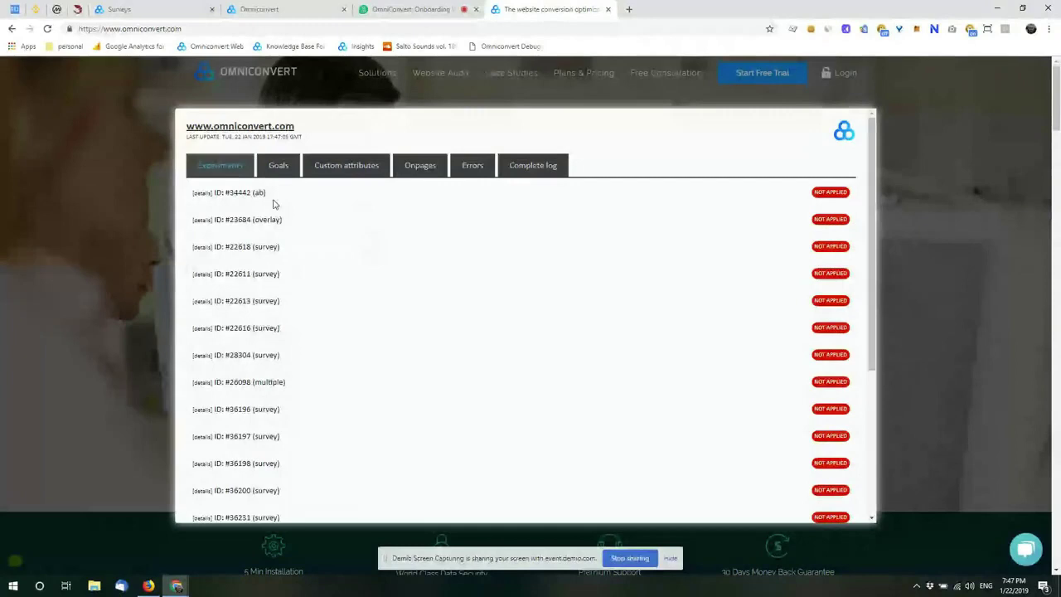
Step: Expand details for experiment #34442 (ab) and highlight its failed Pages Involved check
click(329, 198)
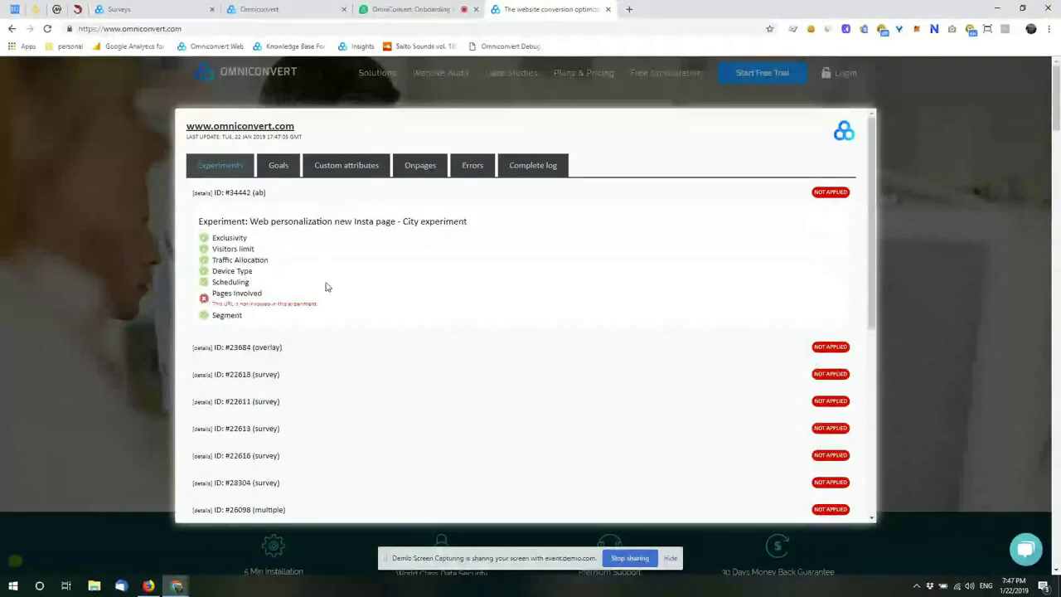
drag(325, 305, 207, 301)
click(252, 305)
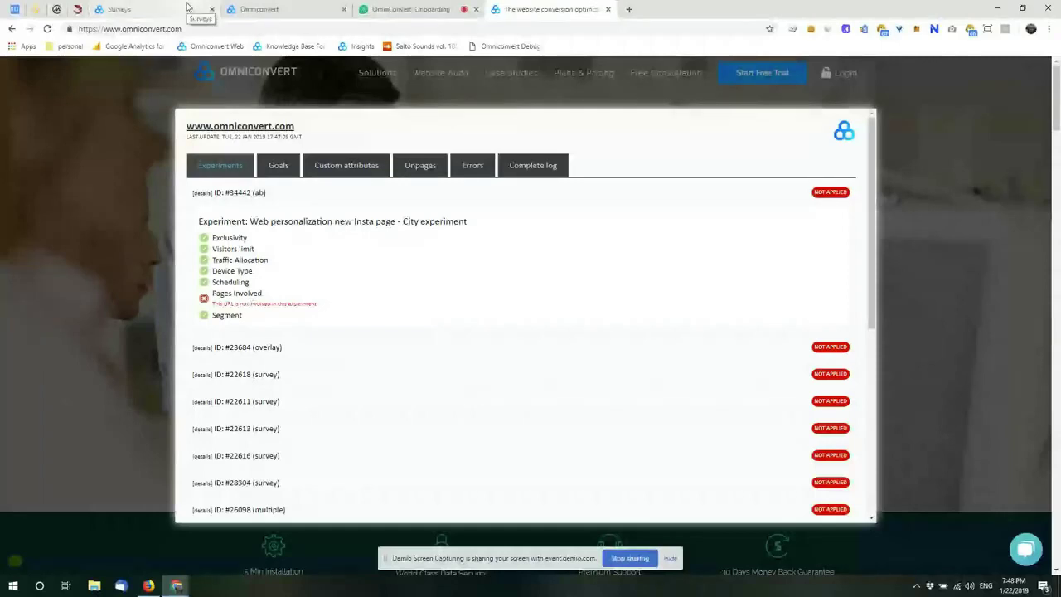
Step: Leave the unsaved survey, duplicate the first A/B test at its Audience step, then return to the website tab
click(188, 7)
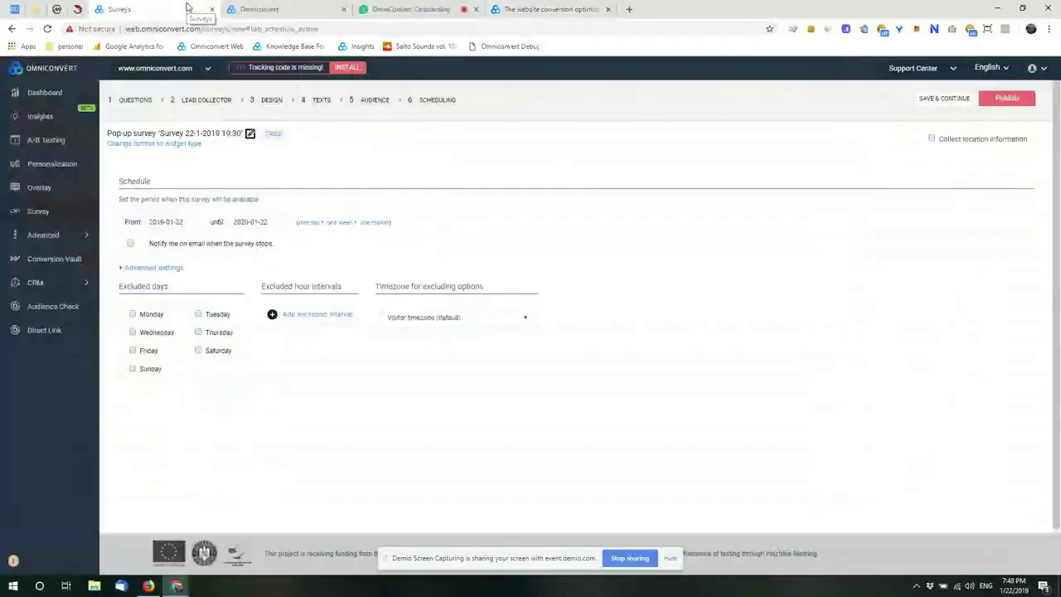
click(77, 135)
key(Return)
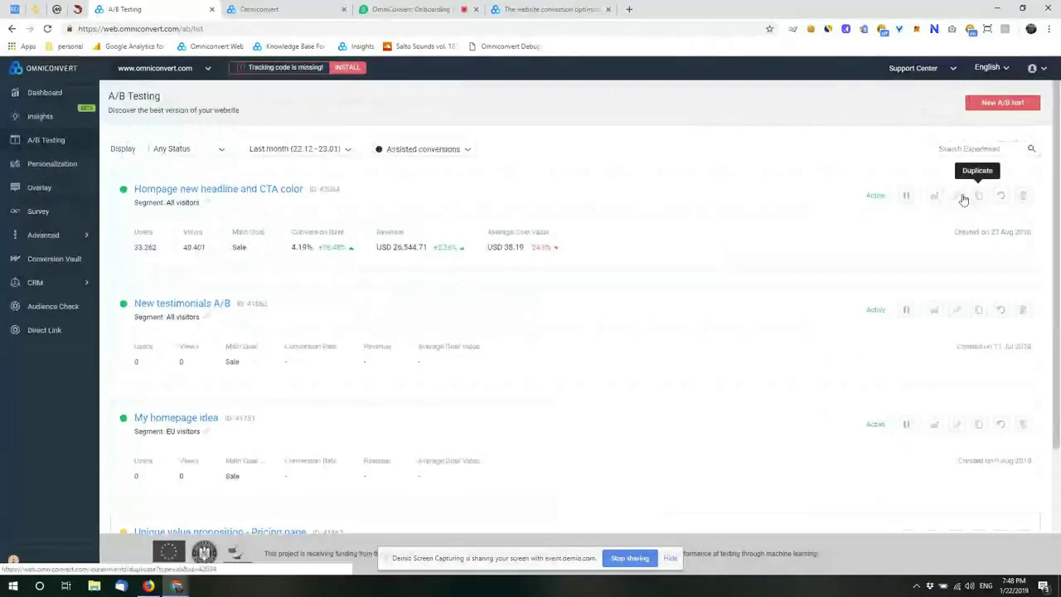
click(963, 199)
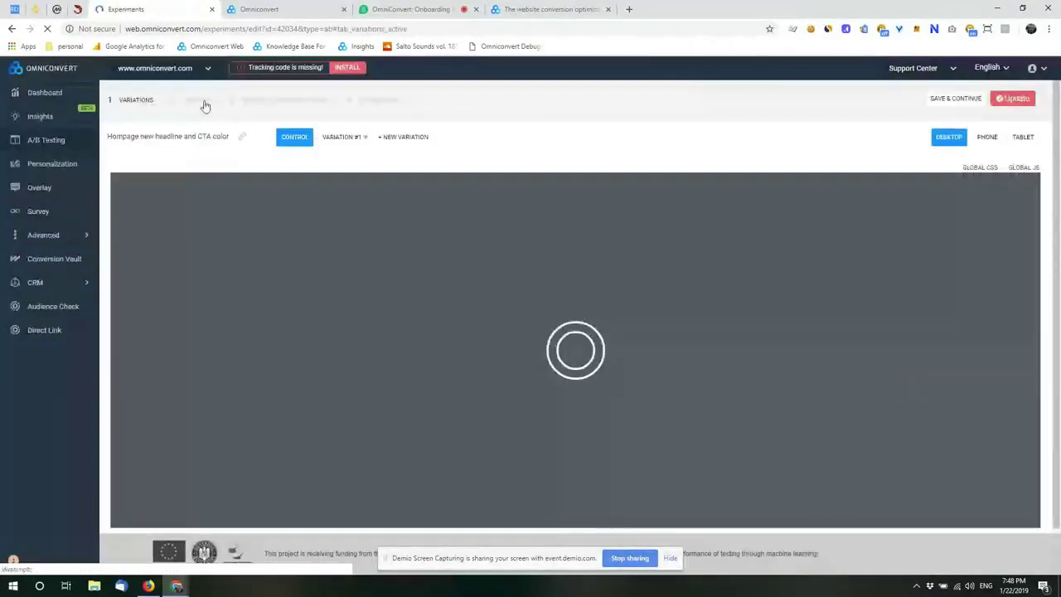
click(198, 100)
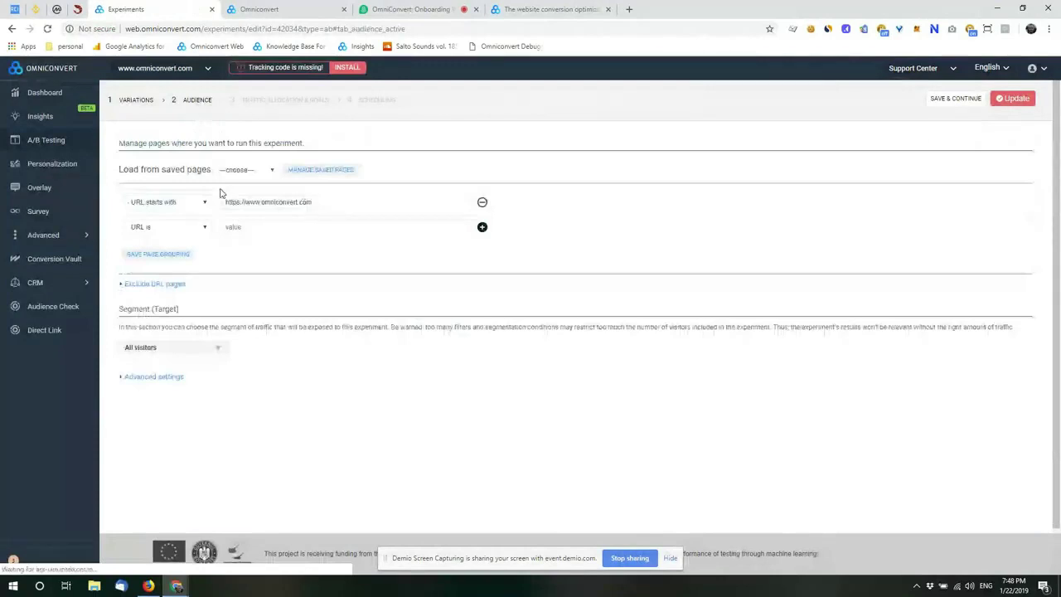
click(547, 8)
click(203, 30)
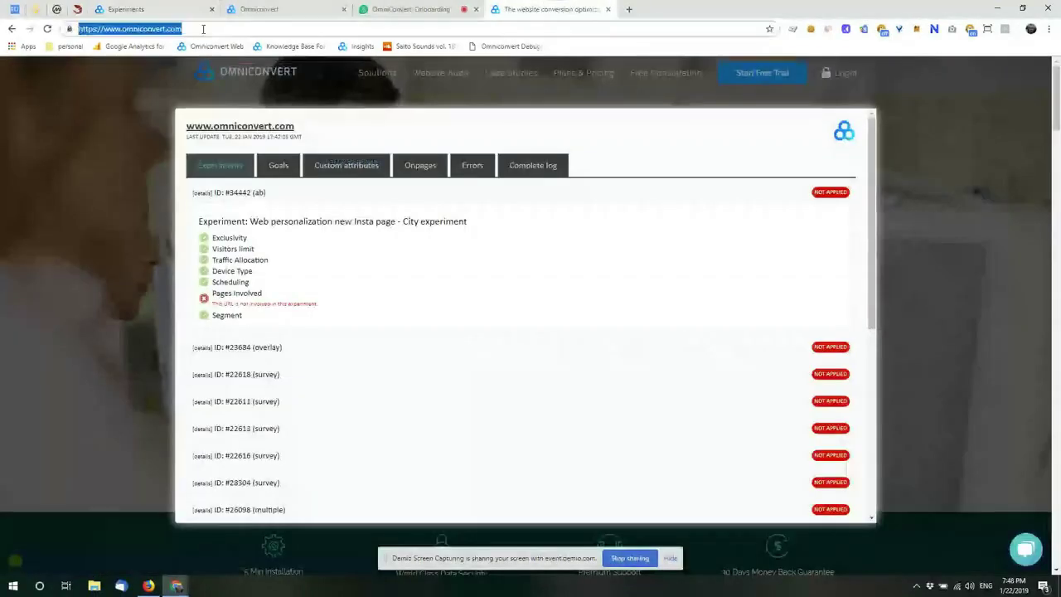
click(213, 289)
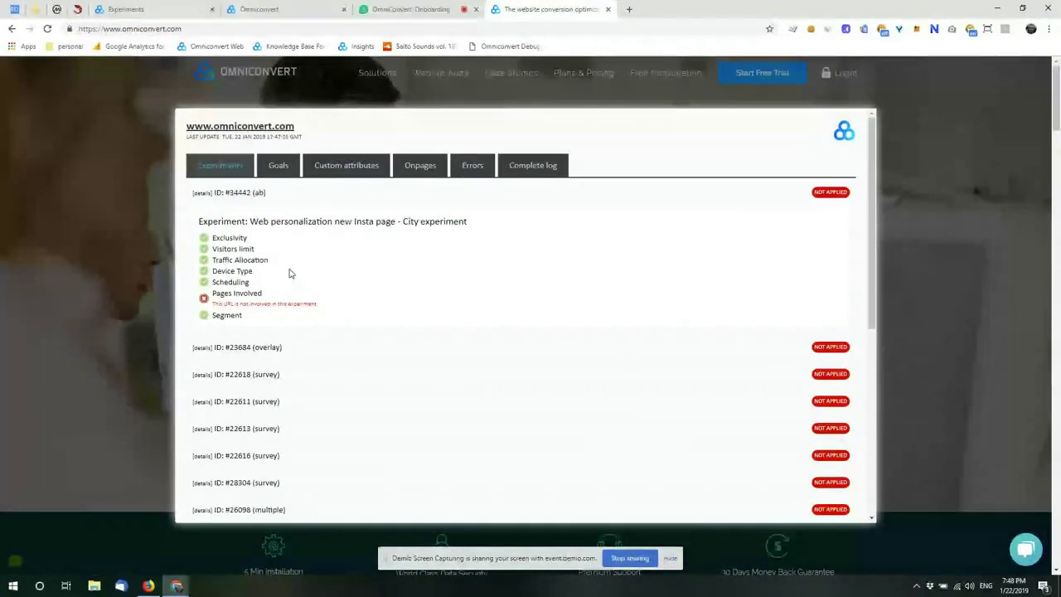
triple_click(233, 267)
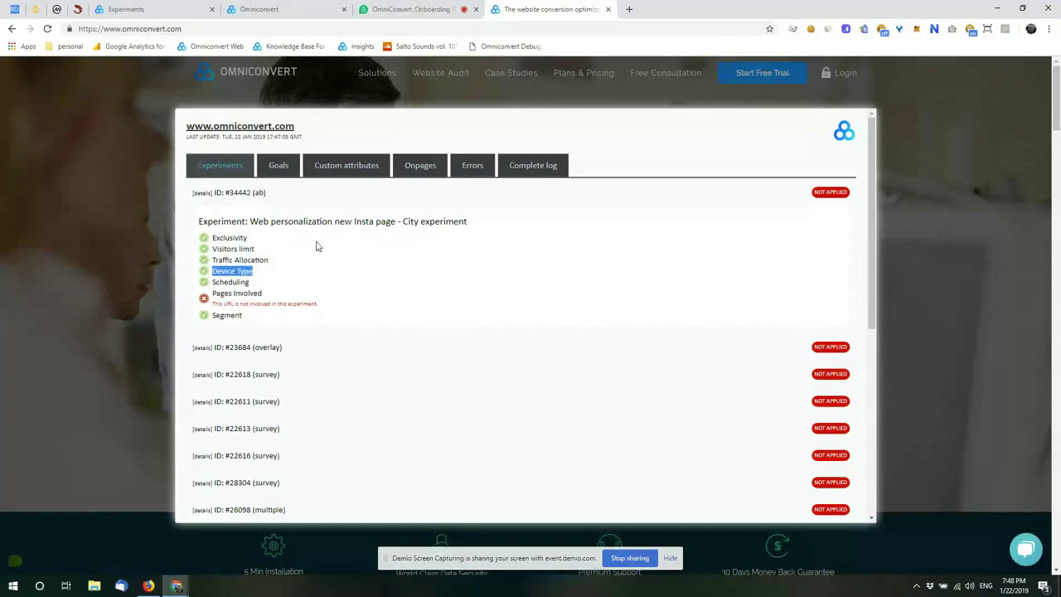
click(266, 226)
drag(266, 223, 406, 222)
click(401, 262)
scroll(410, 274, down, 3)
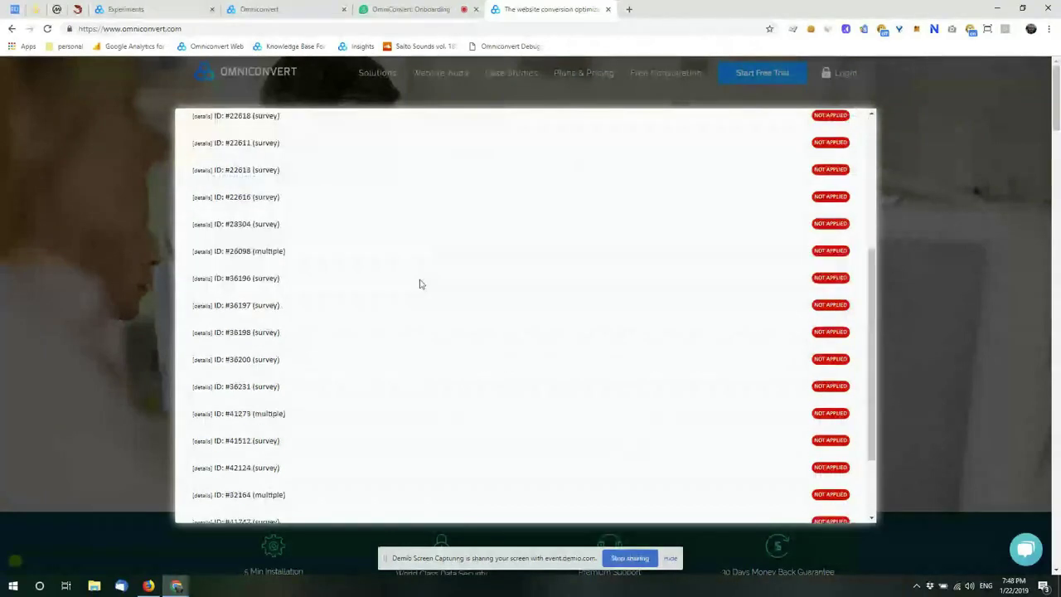
scroll(416, 288, down, 2)
scroll(410, 294, up, 4)
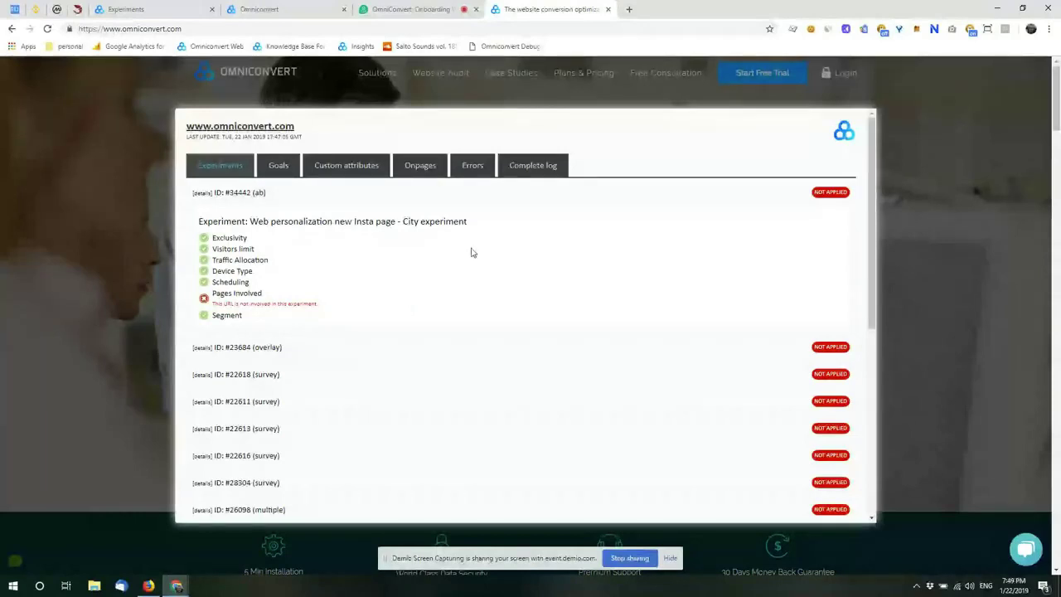
click(812, 31)
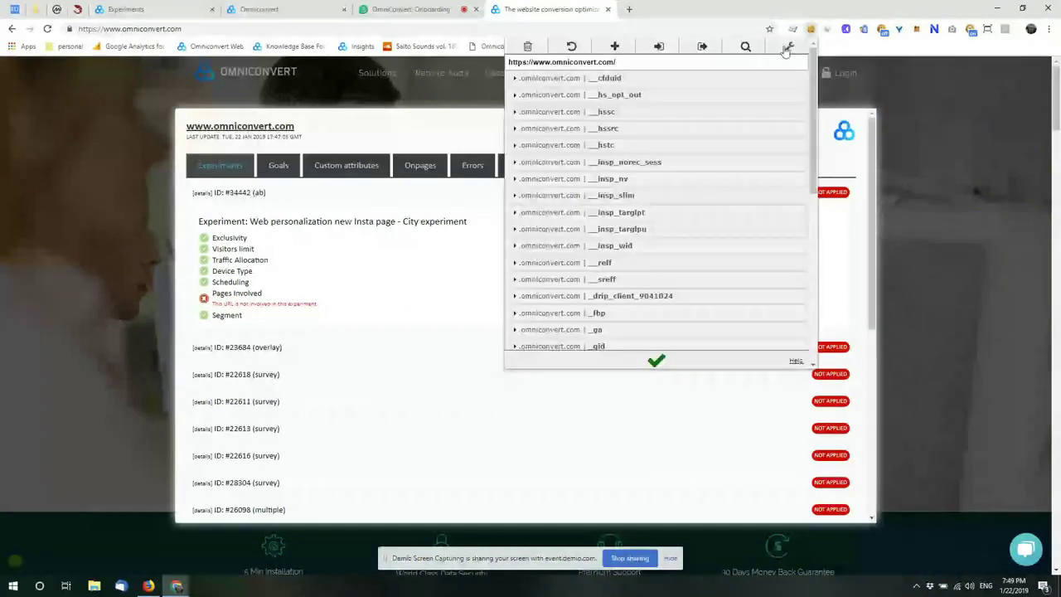
click(834, 47)
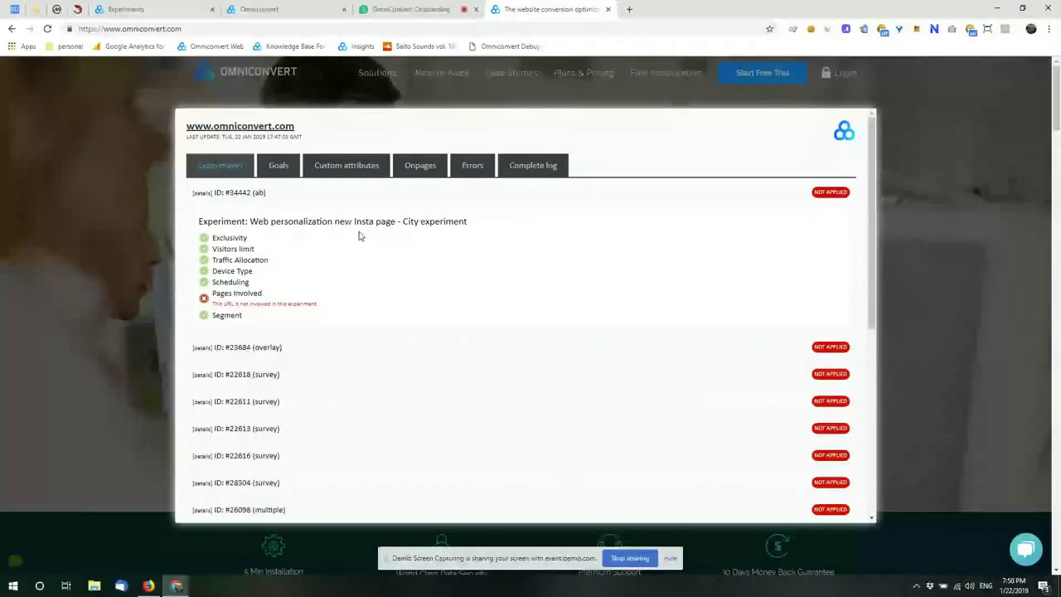
Step: Move the duplicated experiment to its Traffic allocation & goals step, then go back to the debugger tab
click(160, 10)
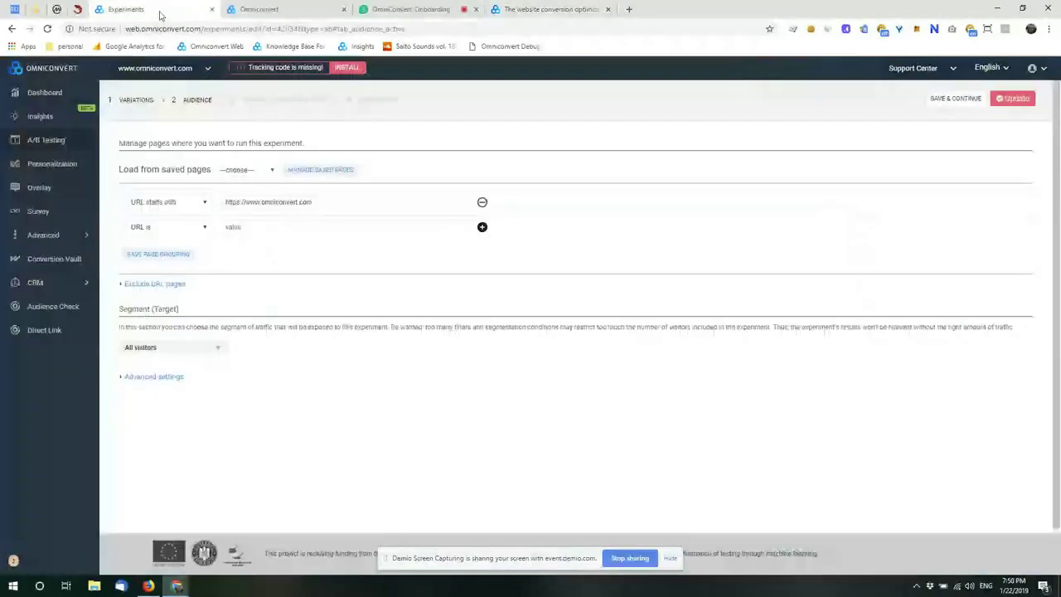
click(287, 102)
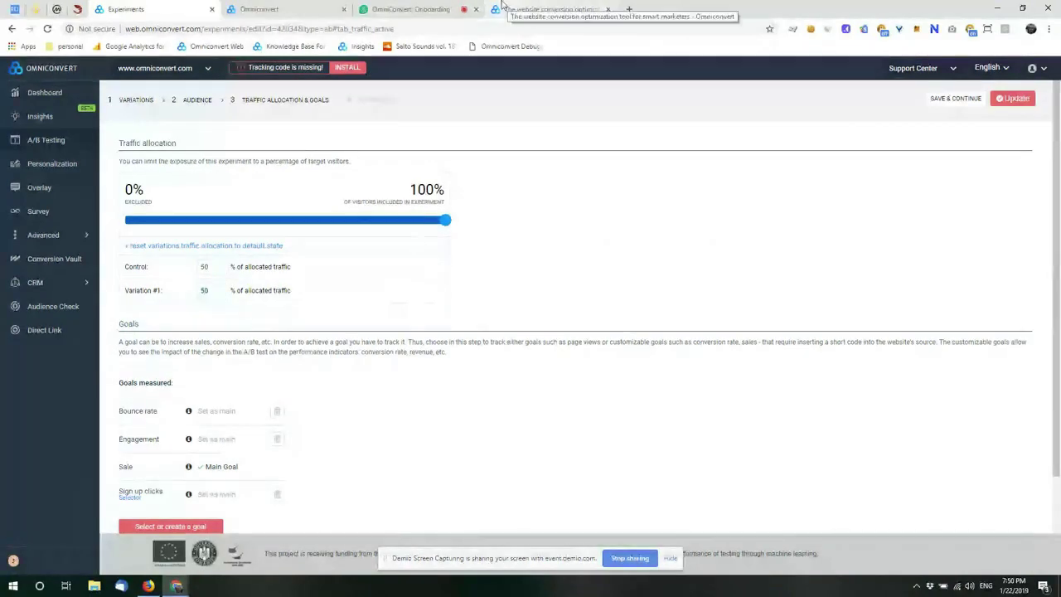
click(504, 6)
Step: Review the debugger's Goals tab (pageview goal 30530 triggered) and its empty Custom attributes tab
scroll(538, 357, up, 15)
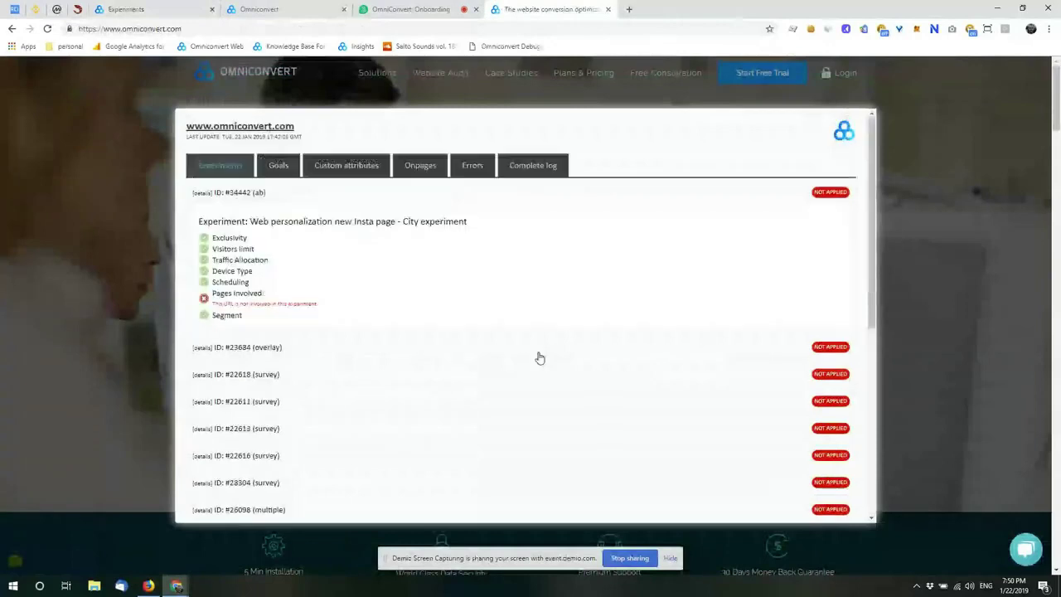
click(278, 165)
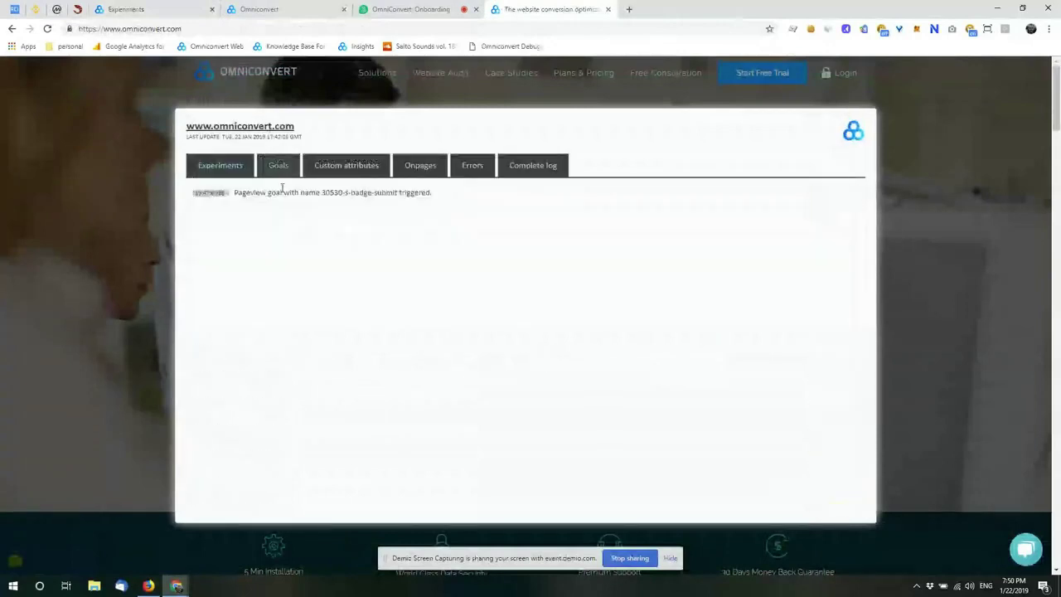
drag(456, 189, 233, 204)
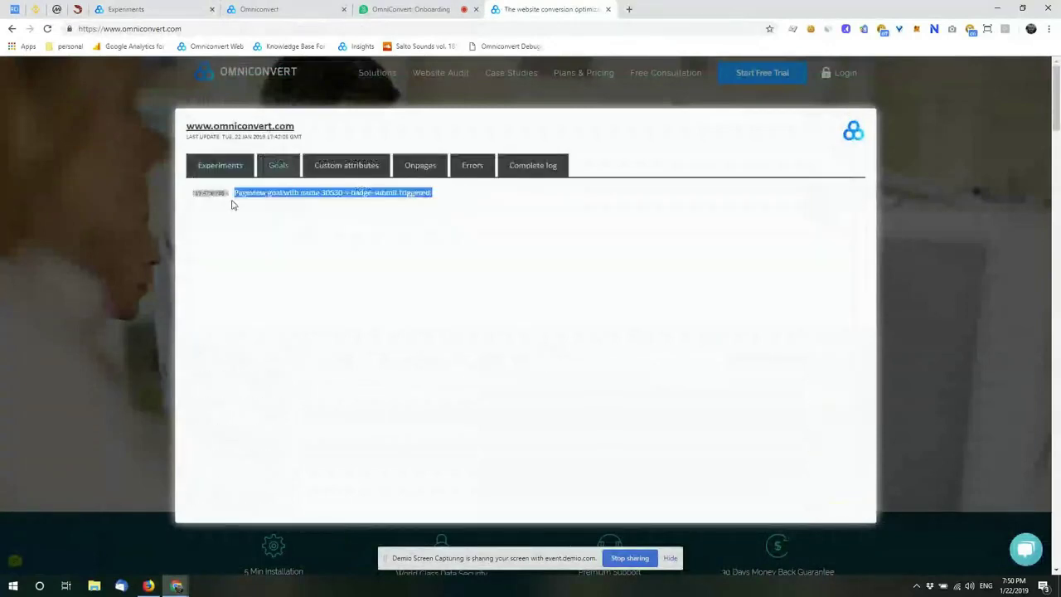
click(347, 166)
drag(355, 191, 242, 219)
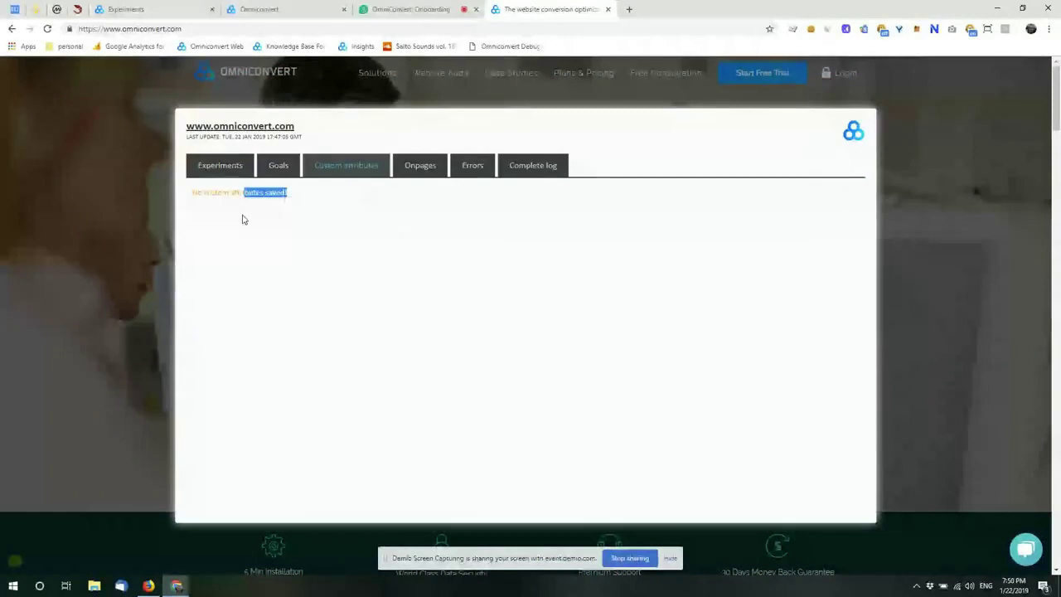
click(311, 249)
Step: View the Onpages, Errors and Complete log tabs, then close the debugger with Esc
click(433, 166)
click(479, 170)
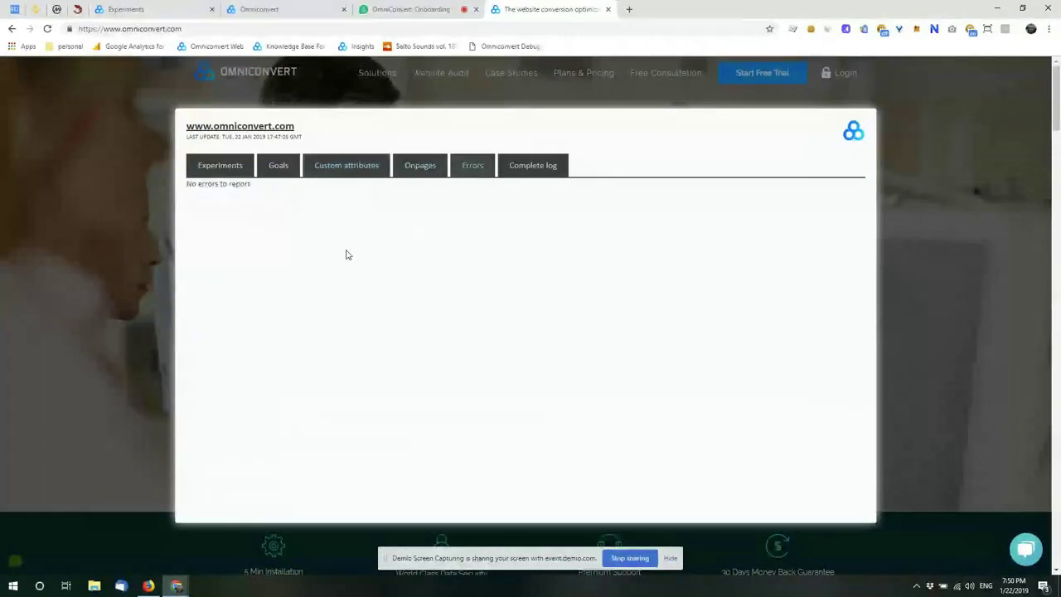
click(533, 165)
scroll(391, 293, down, 5)
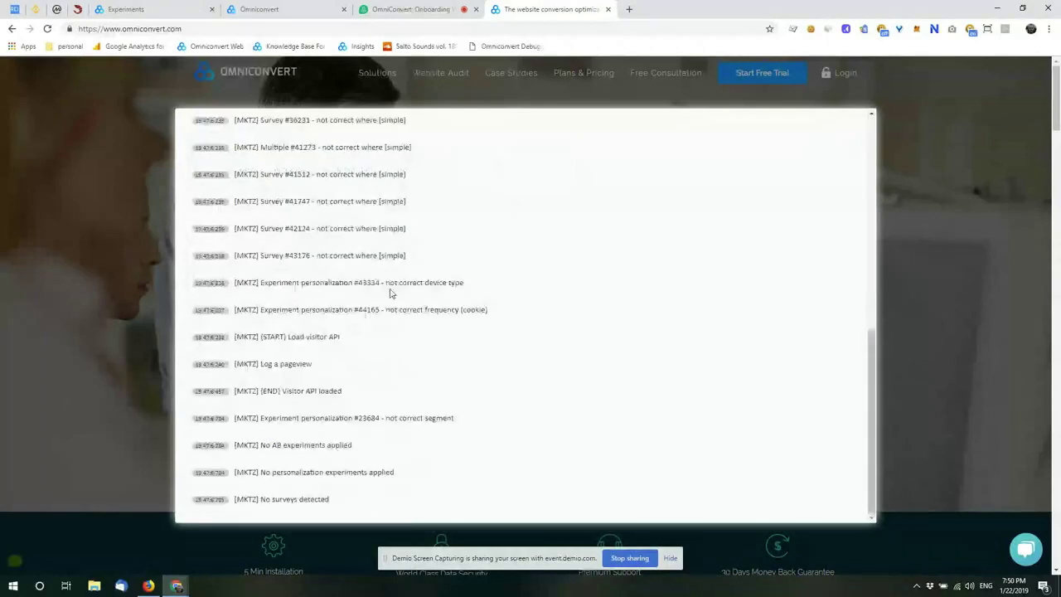
scroll(391, 292, up, 5)
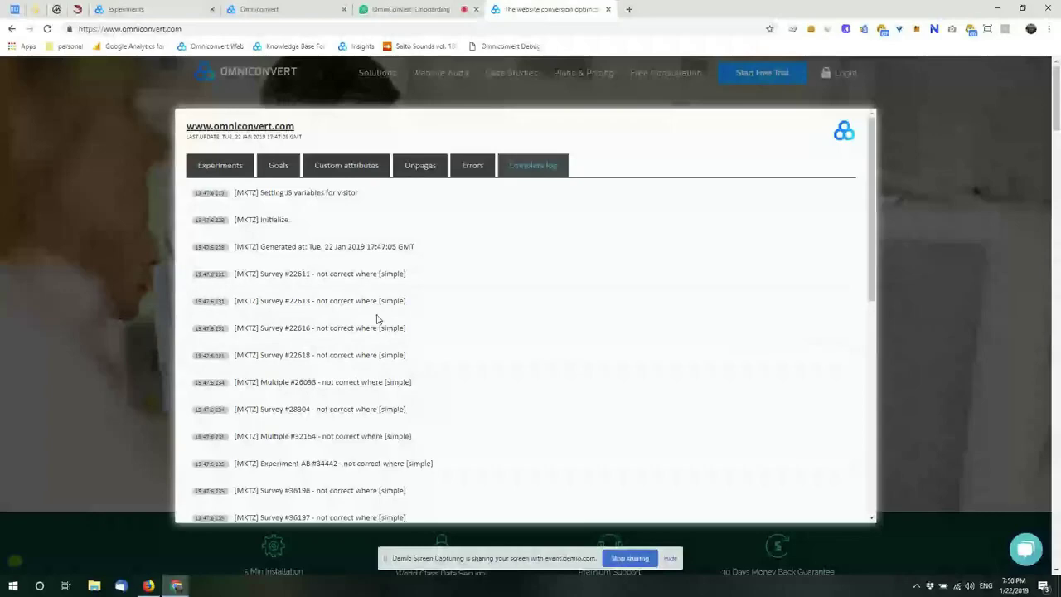
key(Escape)
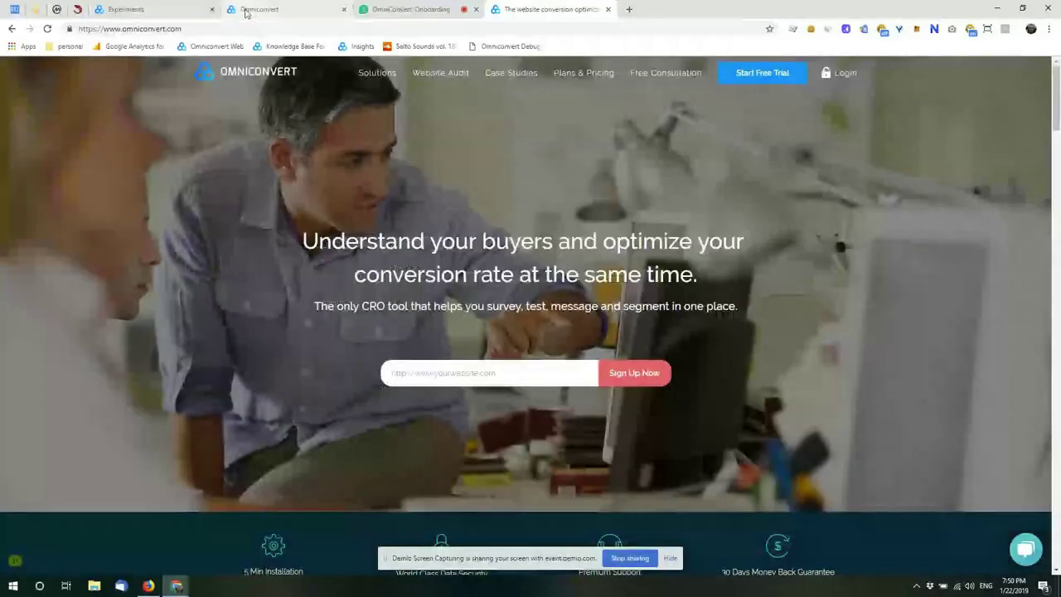
Step: In the Omniconvert app, choose OmniTool Extension from the Support Center menu to show the auth key
click(245, 10)
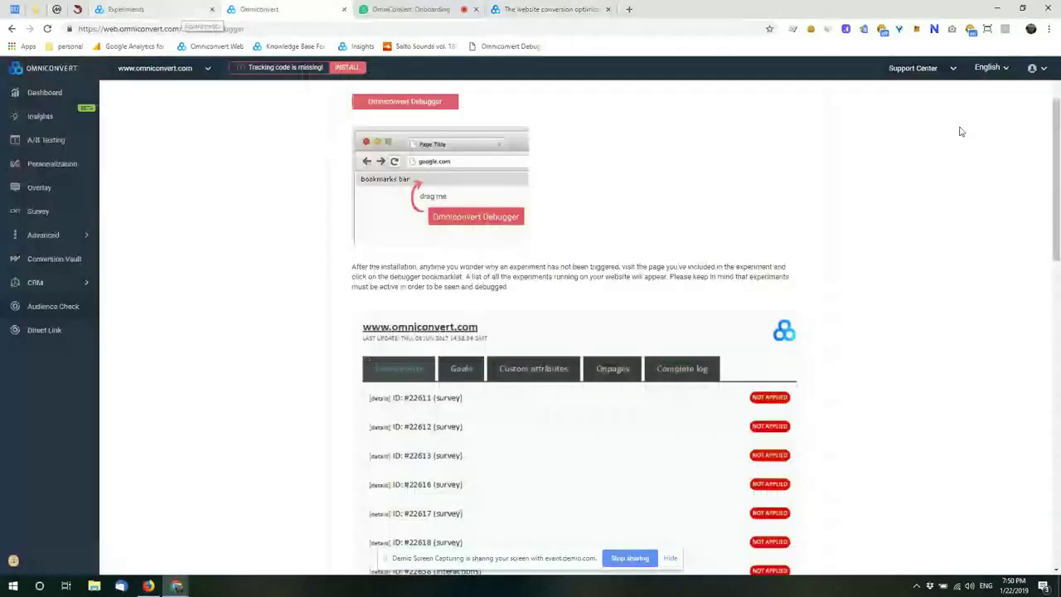
click(909, 70)
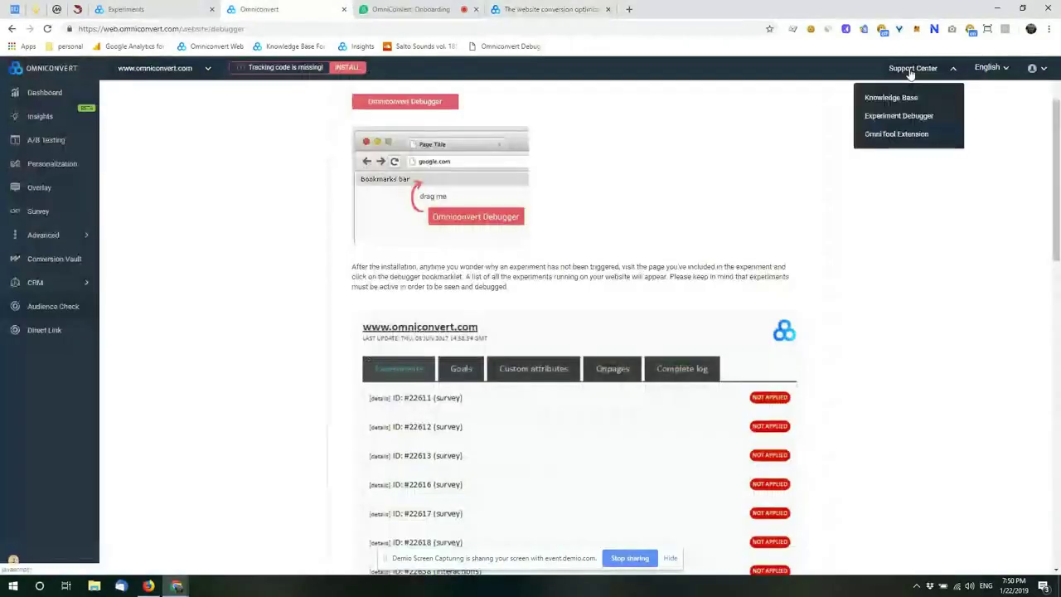
click(894, 135)
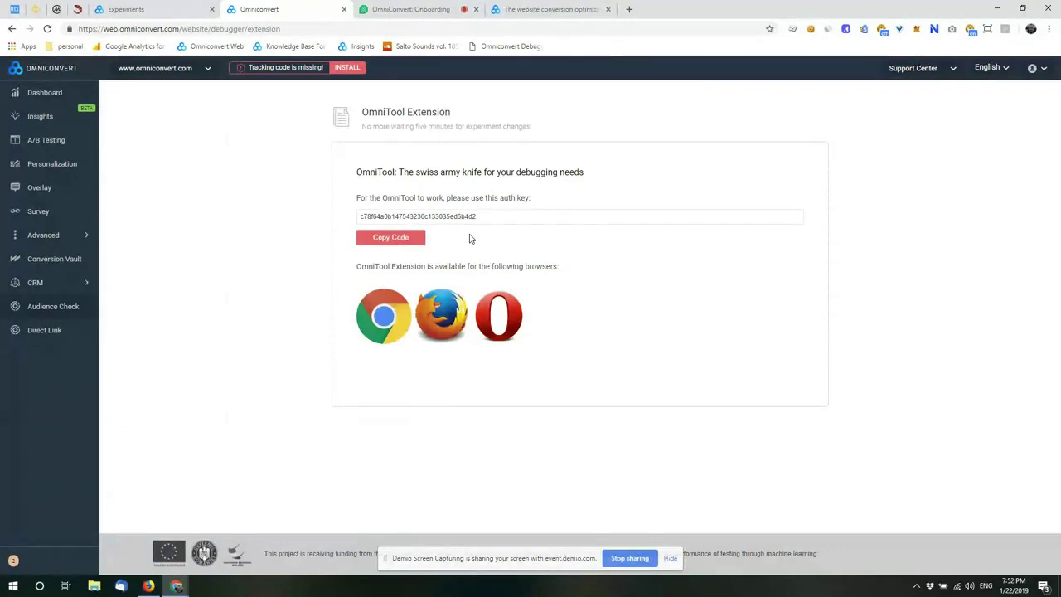
Step: Bring the OmniConvert: Onboarding Demio tab forward and scroll the chat to the latest messages
click(410, 9)
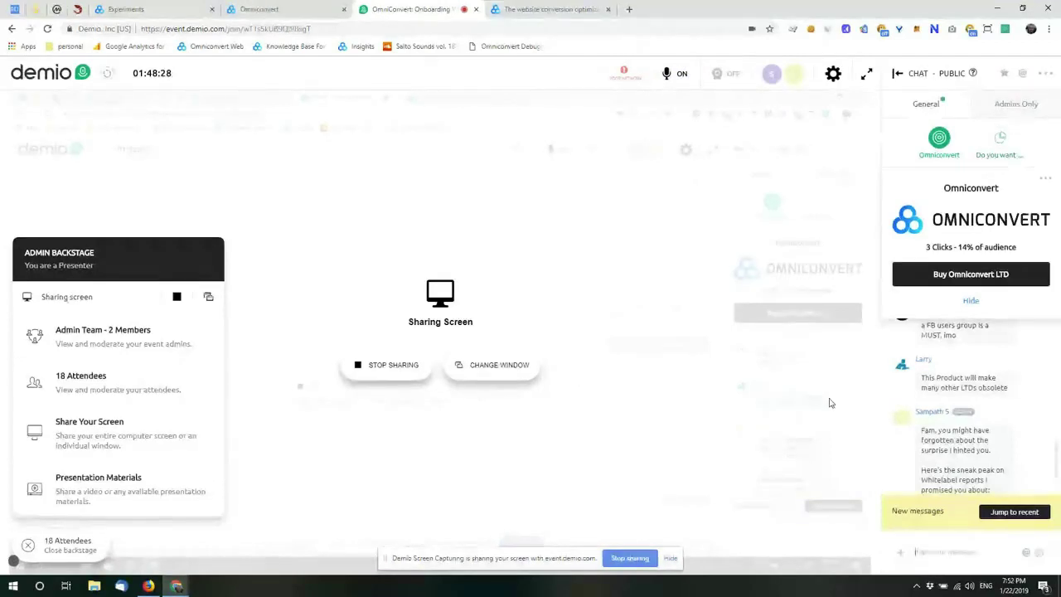
scroll(988, 445, down, 5)
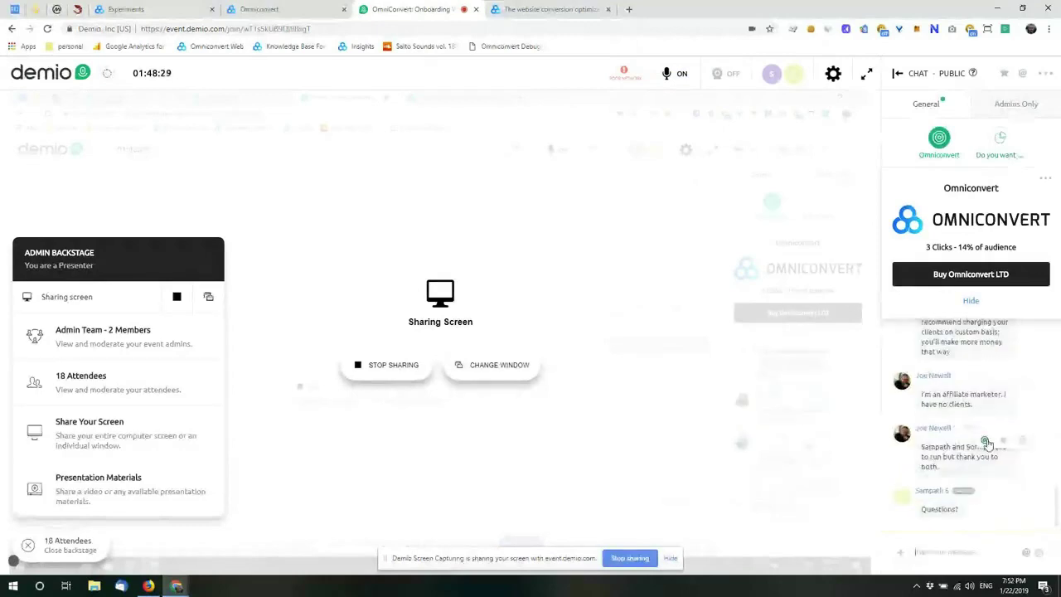